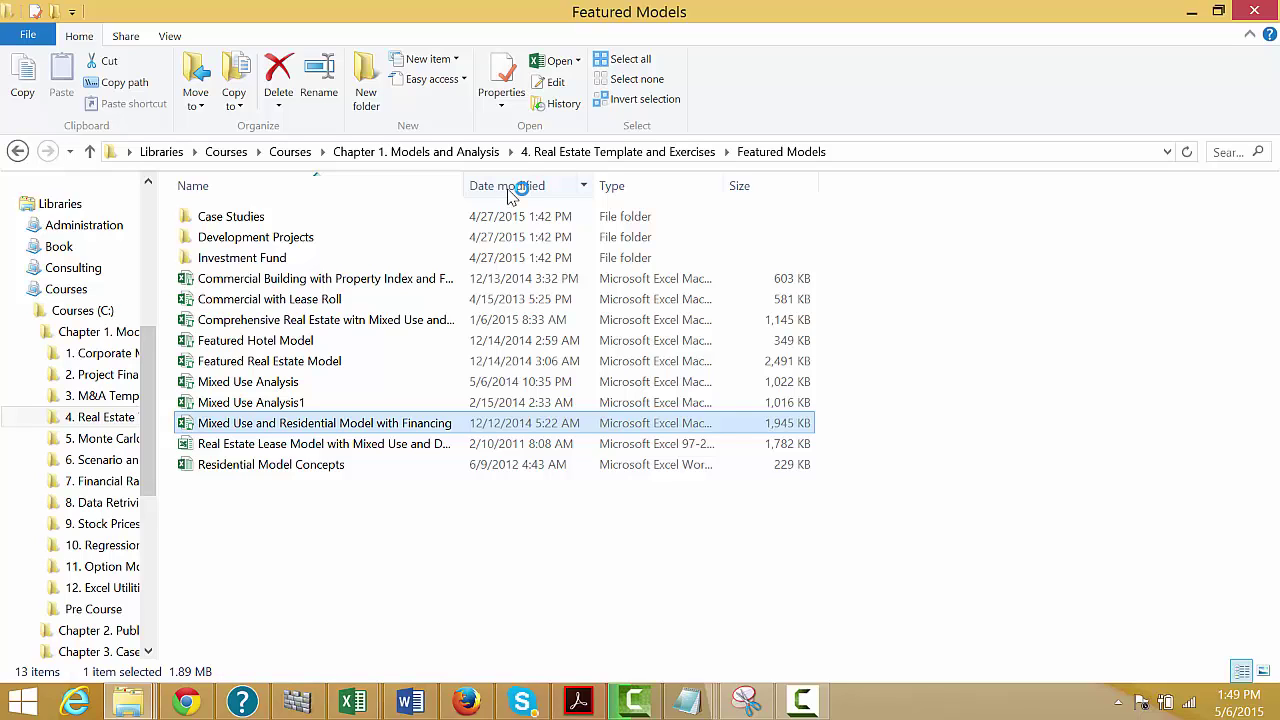
# Step: Sort the folder by date modified and open the workbook "Comprehensive Real Estate with Mixed Use and Percent of Time Function" with macros enabled
pyautogui.click(509, 190)
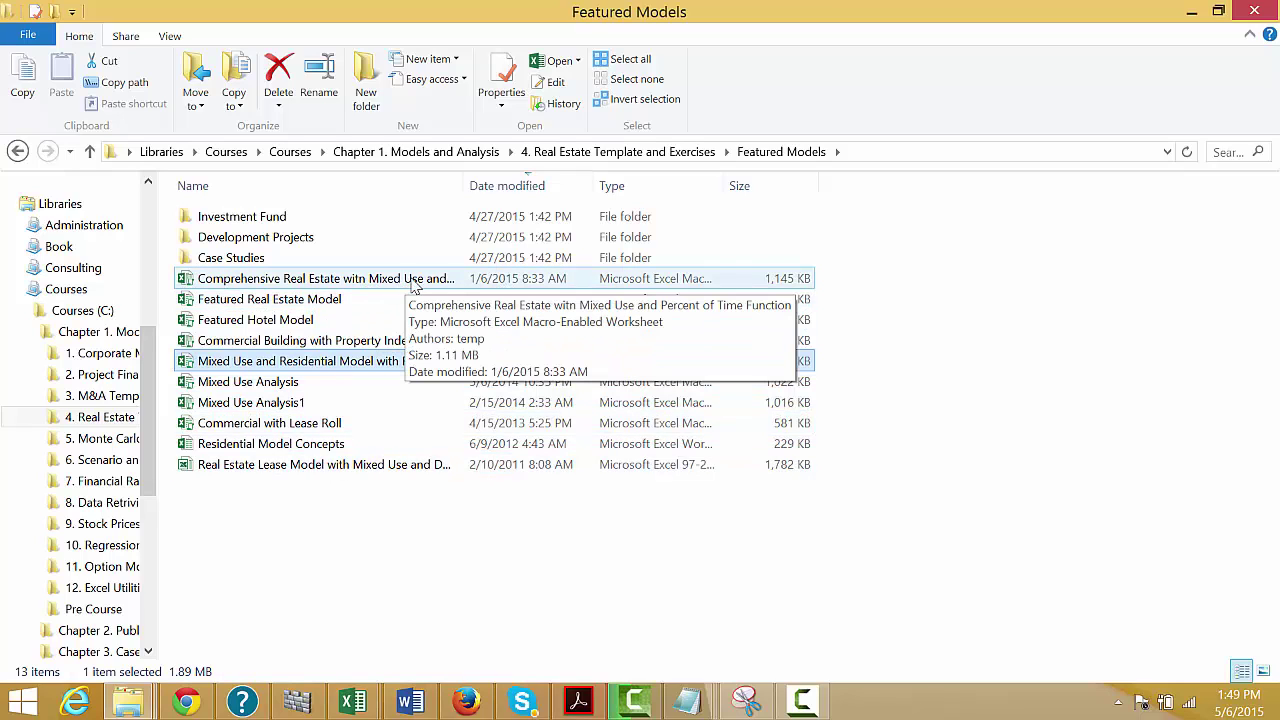
pyautogui.click(432, 283)
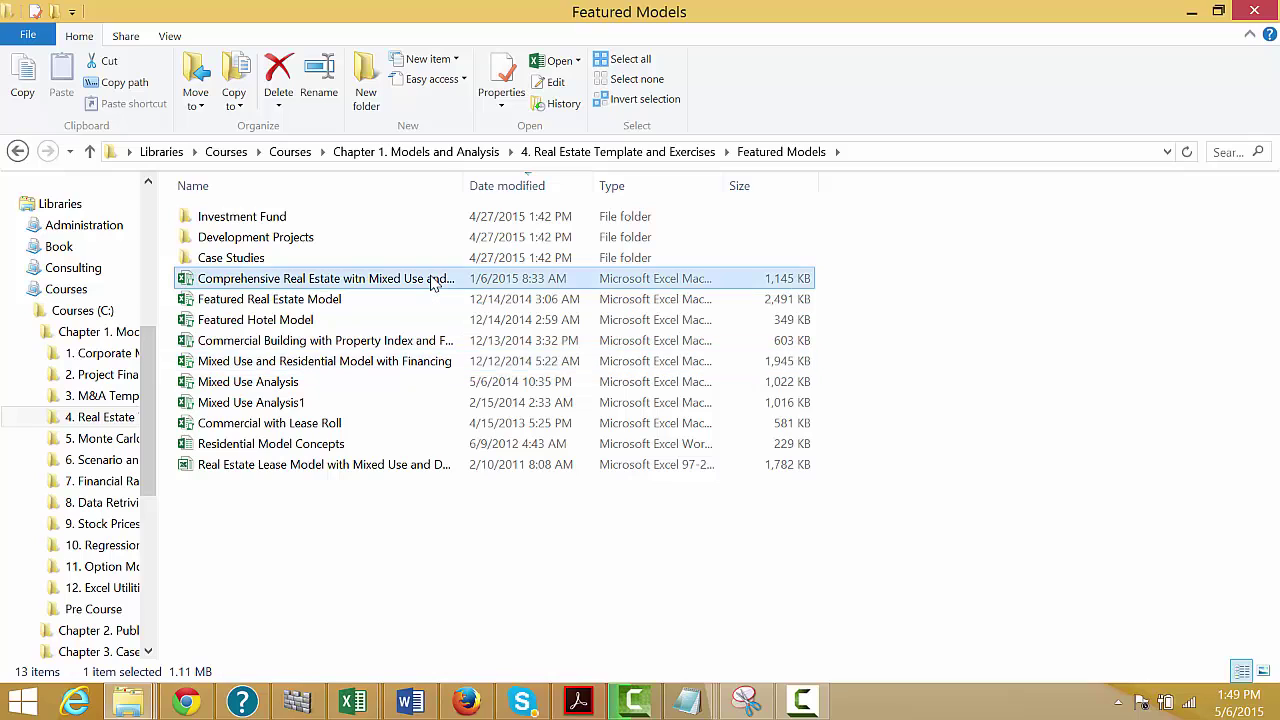
pyautogui.doubleClick(432, 283)
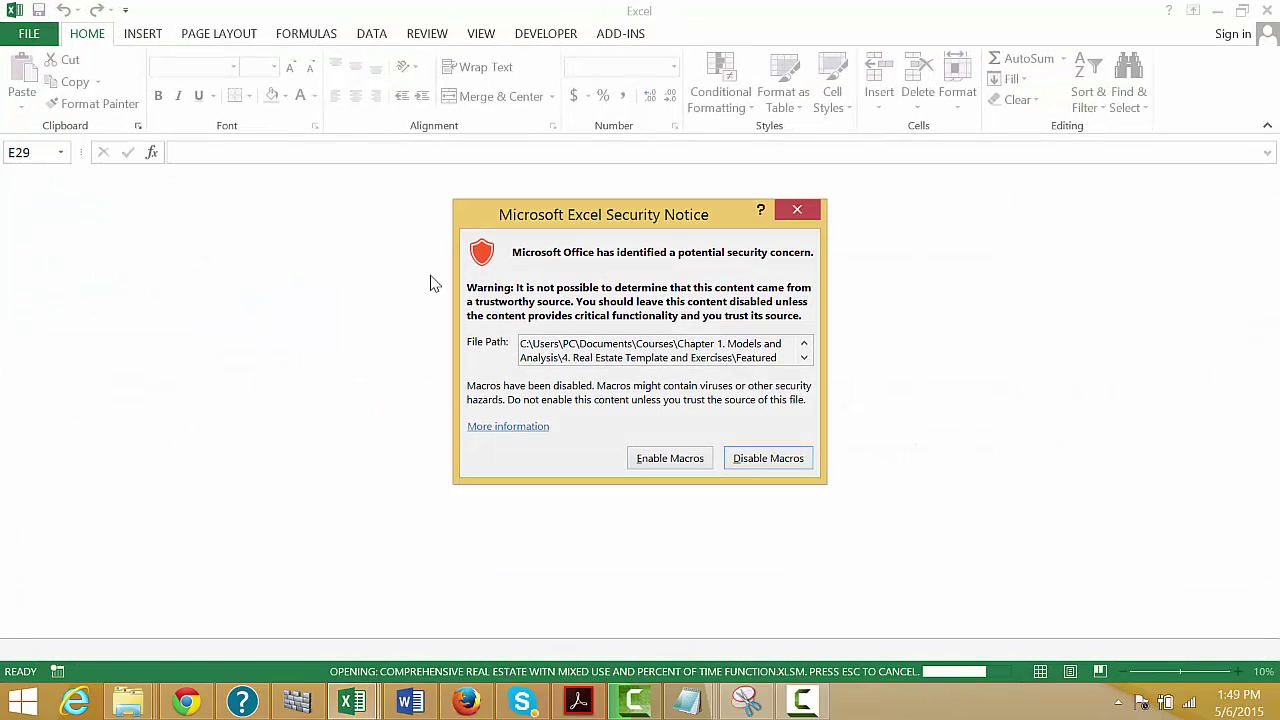
pyautogui.click(655, 466)
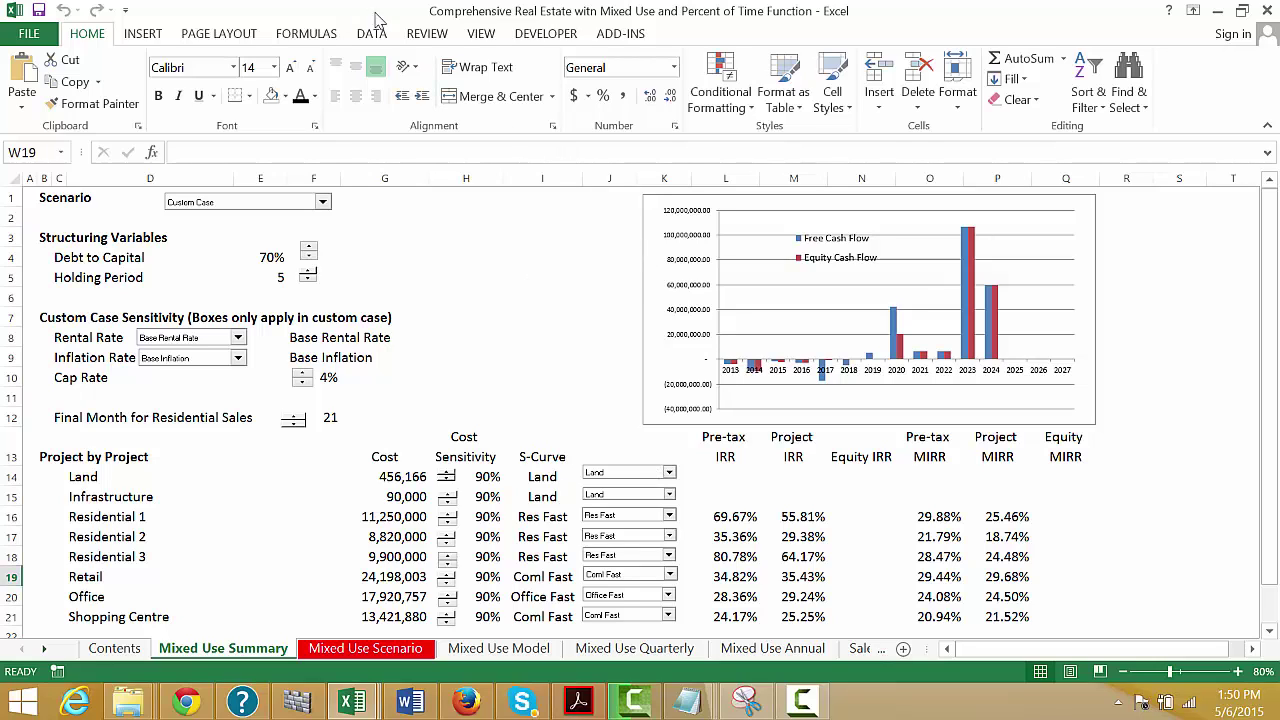
# Step: Check which calculation mode the workbook uses
pyautogui.click(306, 34)
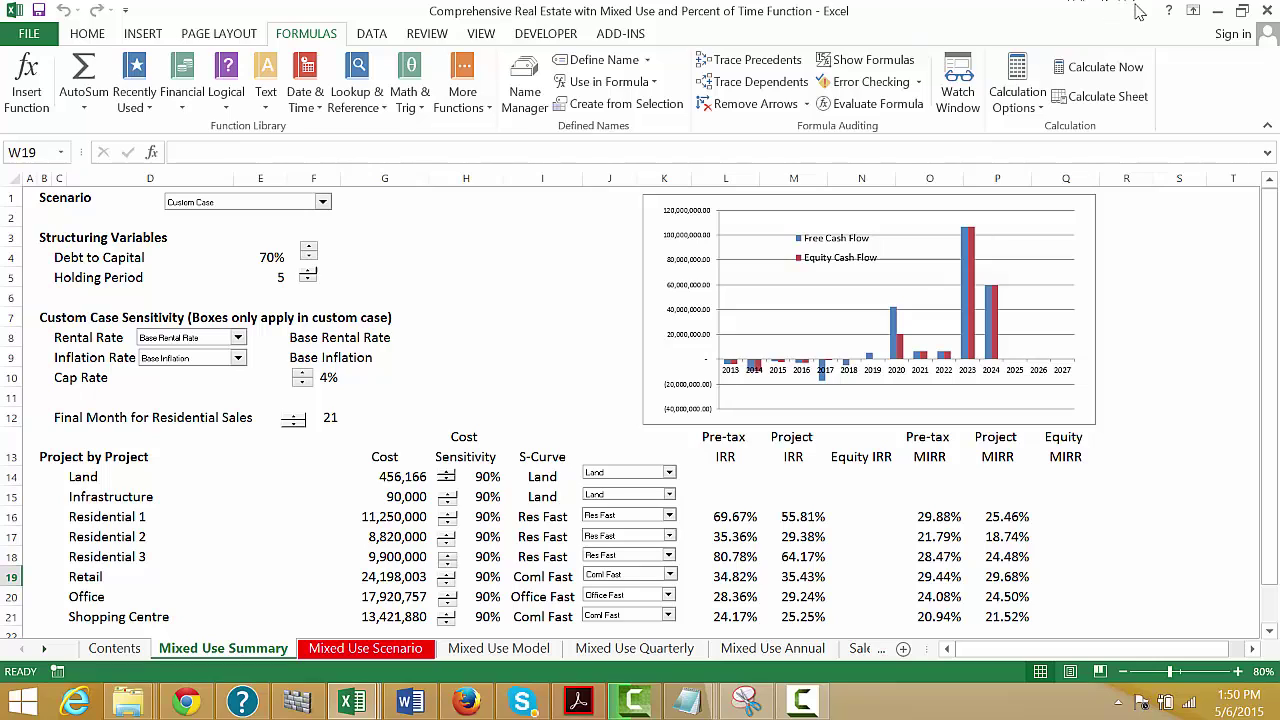
pyautogui.click(1017, 92)
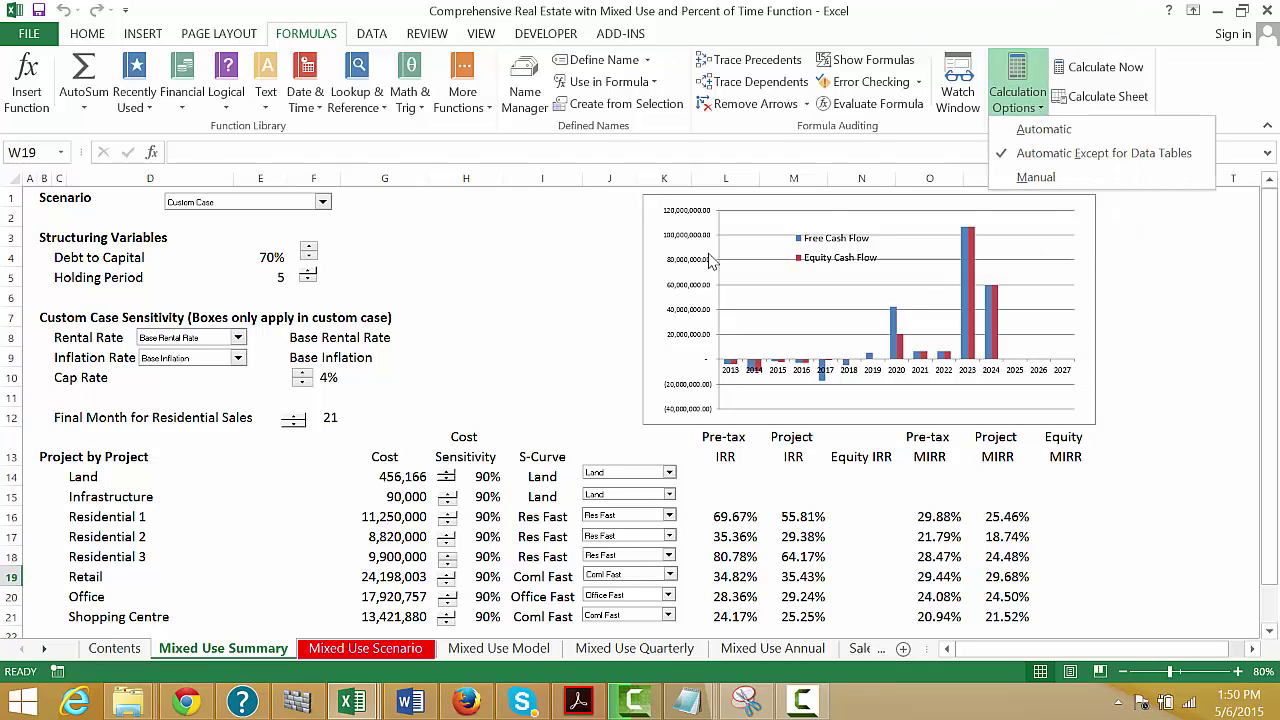
pyautogui.click(583, 320)
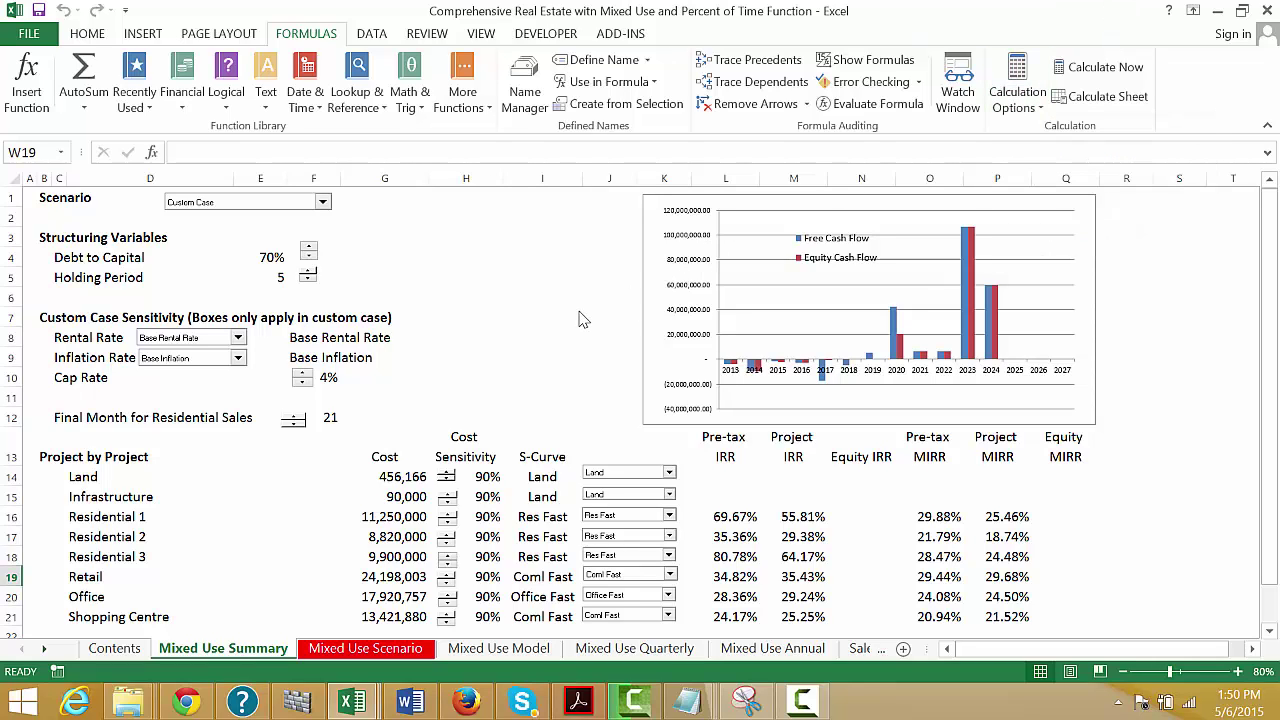
# Step: Examine the list of sheet tabs on the Contents sheet
pyautogui.hotkey('ctrl', 'pageup')
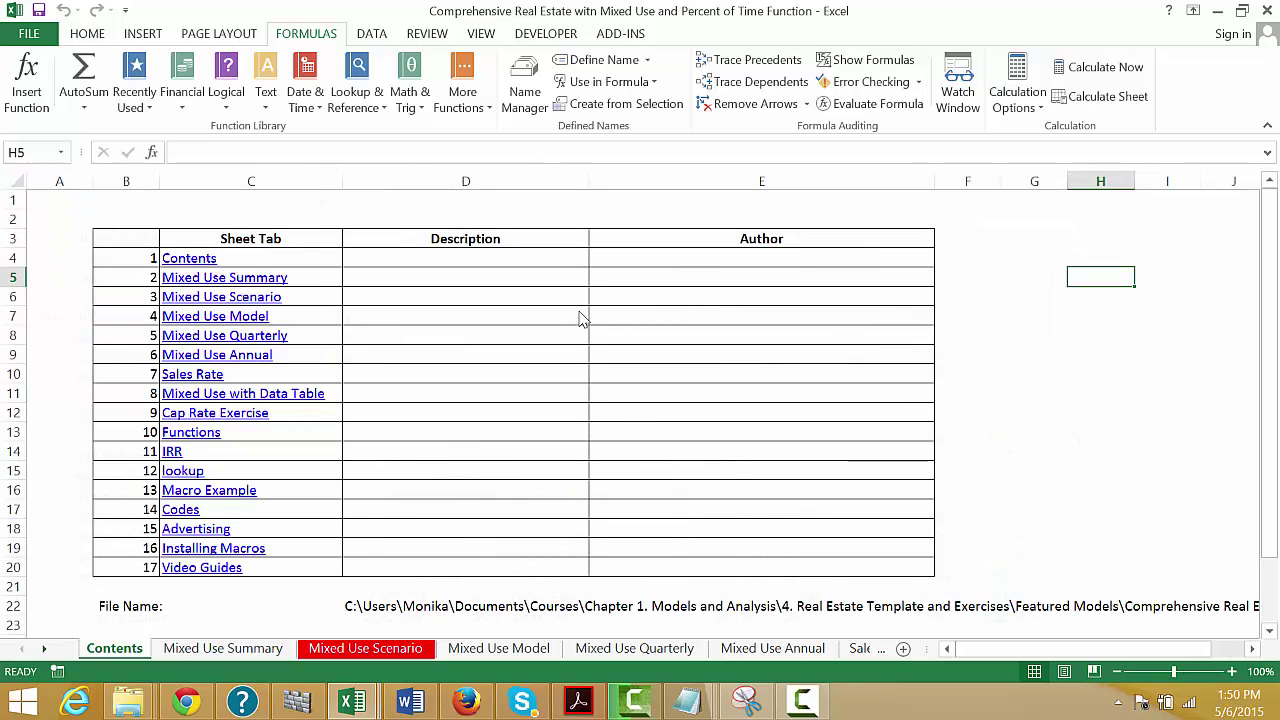
pyautogui.press('Down')
pyautogui.press('Down')
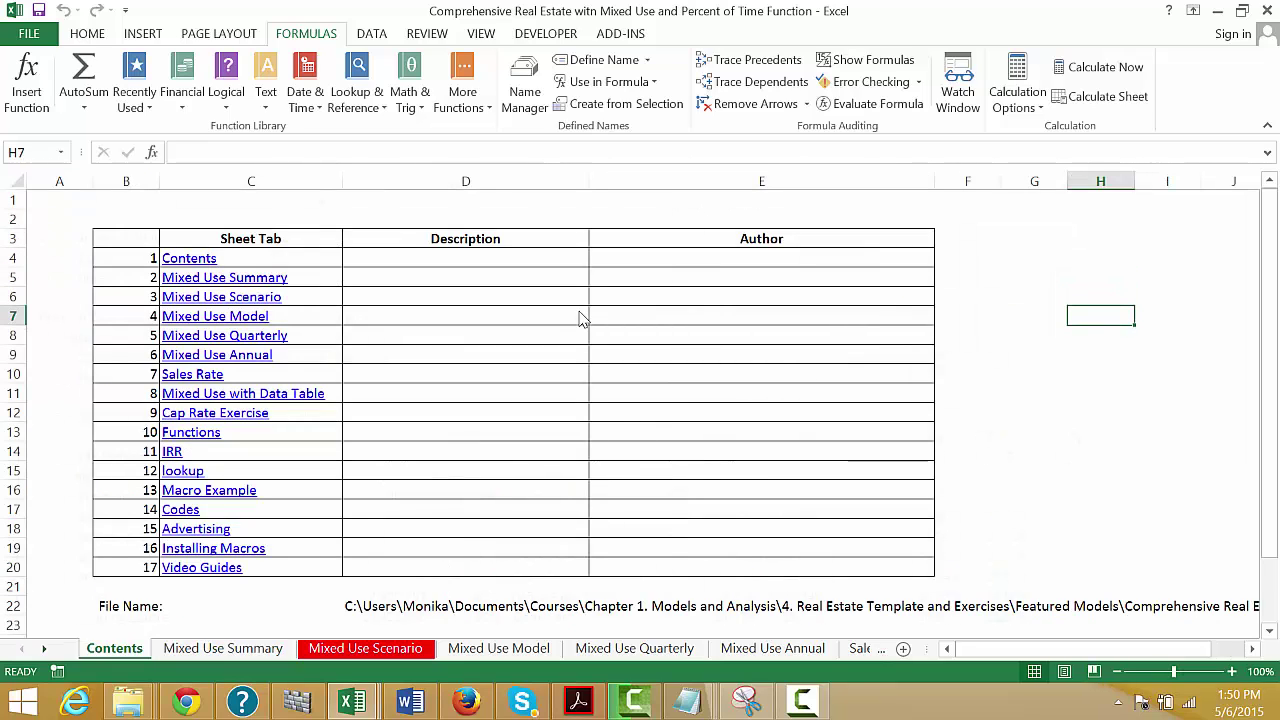
pyautogui.press('Left')
pyautogui.press('Left')
pyautogui.press('Left')
pyautogui.press('Left')
pyautogui.press('Left')
pyautogui.press('Left')
pyautogui.press('Left')
pyautogui.press('Up')
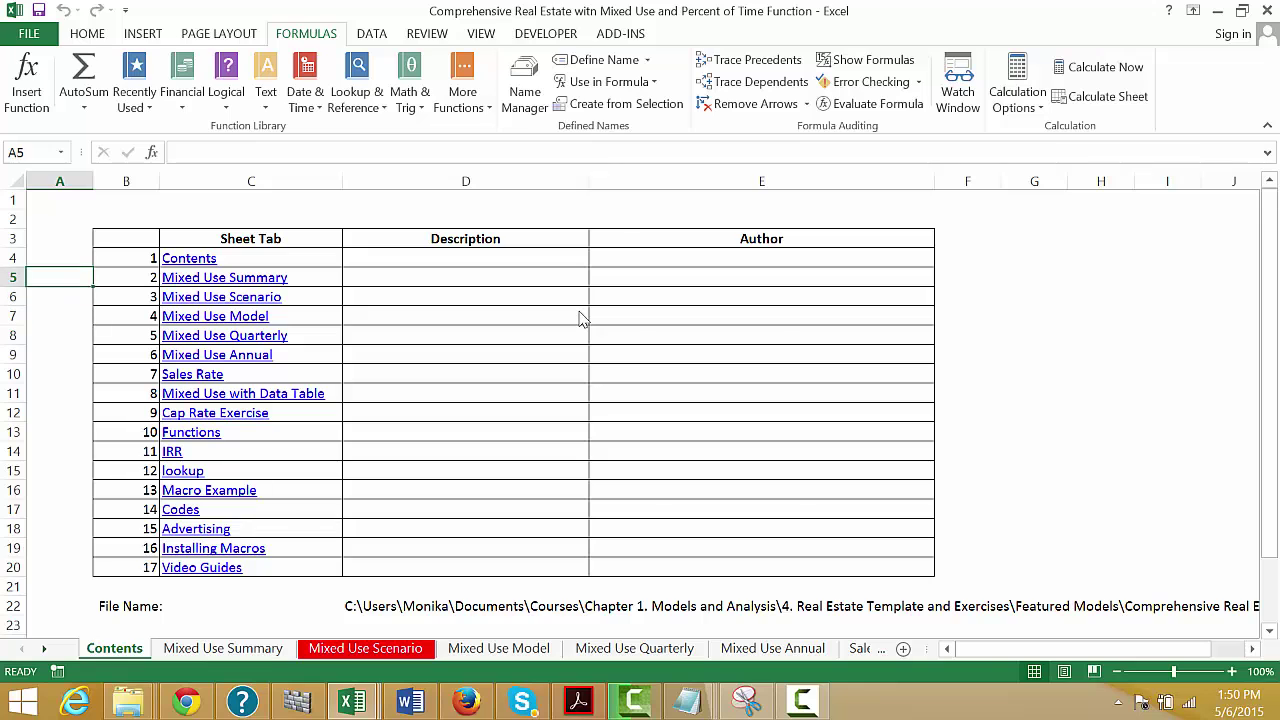
# Step: Return to the Mixed Use Summary sheet and look over its inputs, cash flow chart and project-by-project table
pyautogui.hotkey('ctrl', 'pagedown')
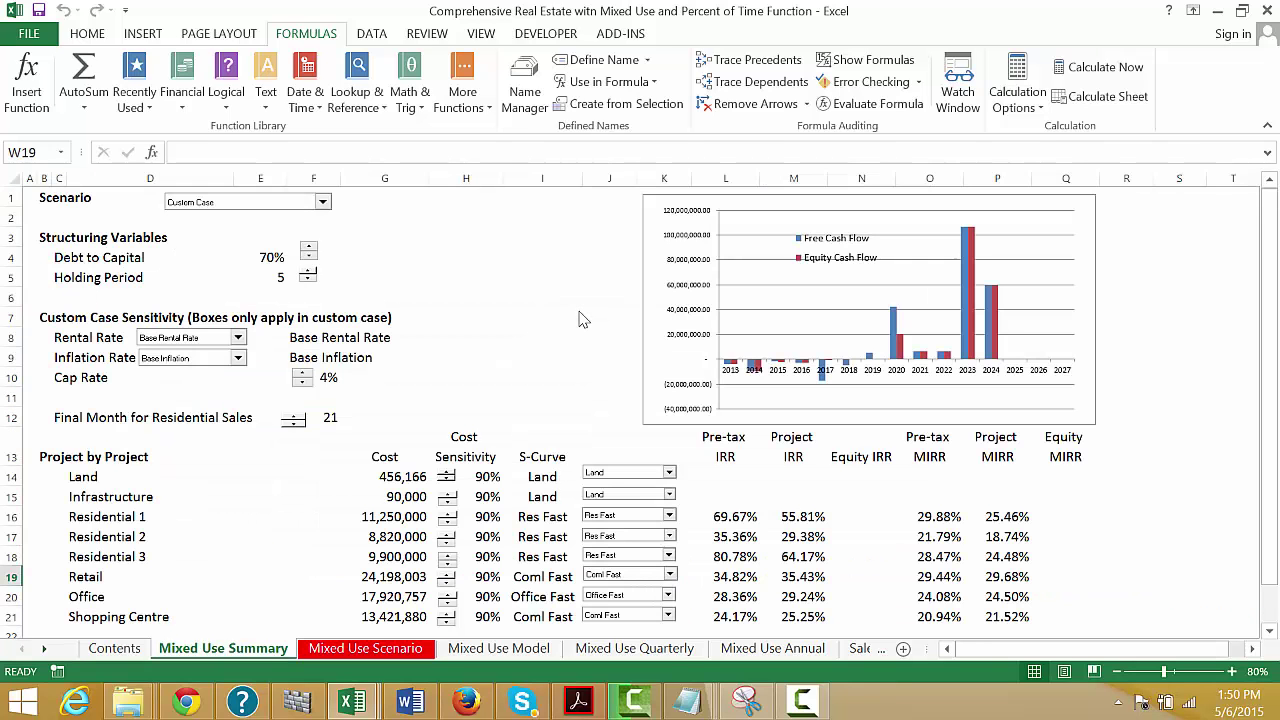
pyautogui.press('Down')
pyautogui.press('Left')
pyautogui.press('Left')
pyautogui.press('Left')
pyautogui.press('Left')
pyautogui.press('Left')
pyautogui.press('Left')
pyautogui.press('Left')
pyautogui.press('Left')
pyautogui.press('Left')
pyautogui.press('Left')
pyautogui.press('Left')
pyautogui.press('Left')
pyautogui.press('Left')
pyautogui.press('Left')
pyautogui.press('Left')
pyautogui.press('Left')
pyautogui.press('Left')
pyautogui.press('Left')
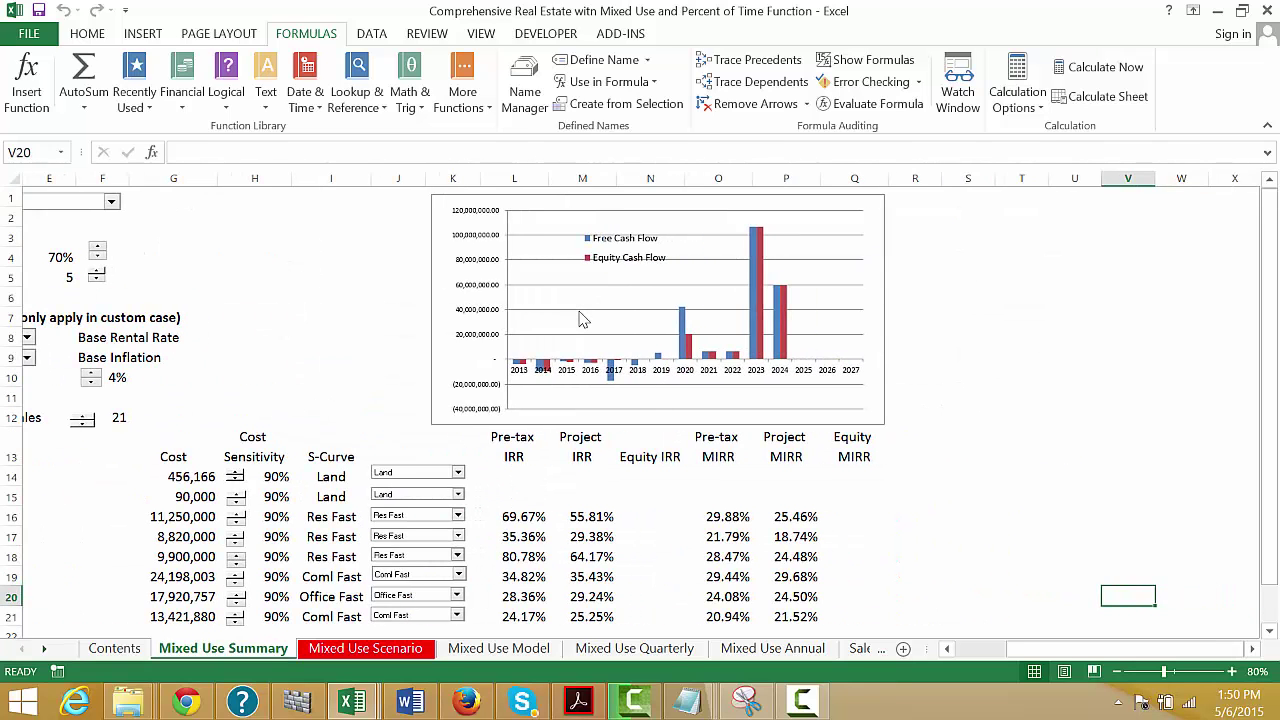
pyautogui.press('Left')
pyautogui.press('Left')
pyautogui.press('Left')
pyautogui.press('Left')
pyautogui.press('Down')
pyautogui.press('Down')
pyautogui.press('Down')
pyautogui.press('Down')
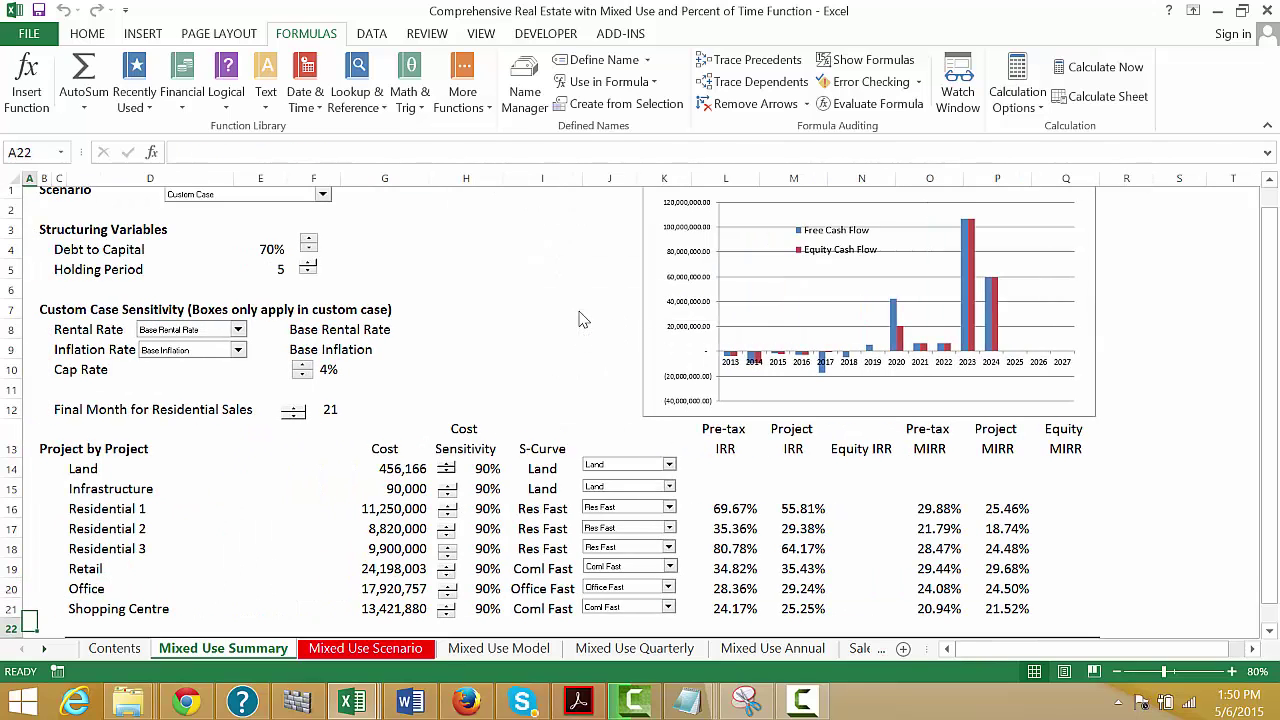
pyautogui.press('Up')
pyautogui.press('Up')
pyautogui.press('Up')
pyautogui.press('Up')
pyautogui.press('Up')
pyautogui.press('Up')
pyautogui.press('Right')
pyautogui.press('Right')
pyautogui.press('Right')
pyautogui.press('Right')
pyautogui.press('Right')
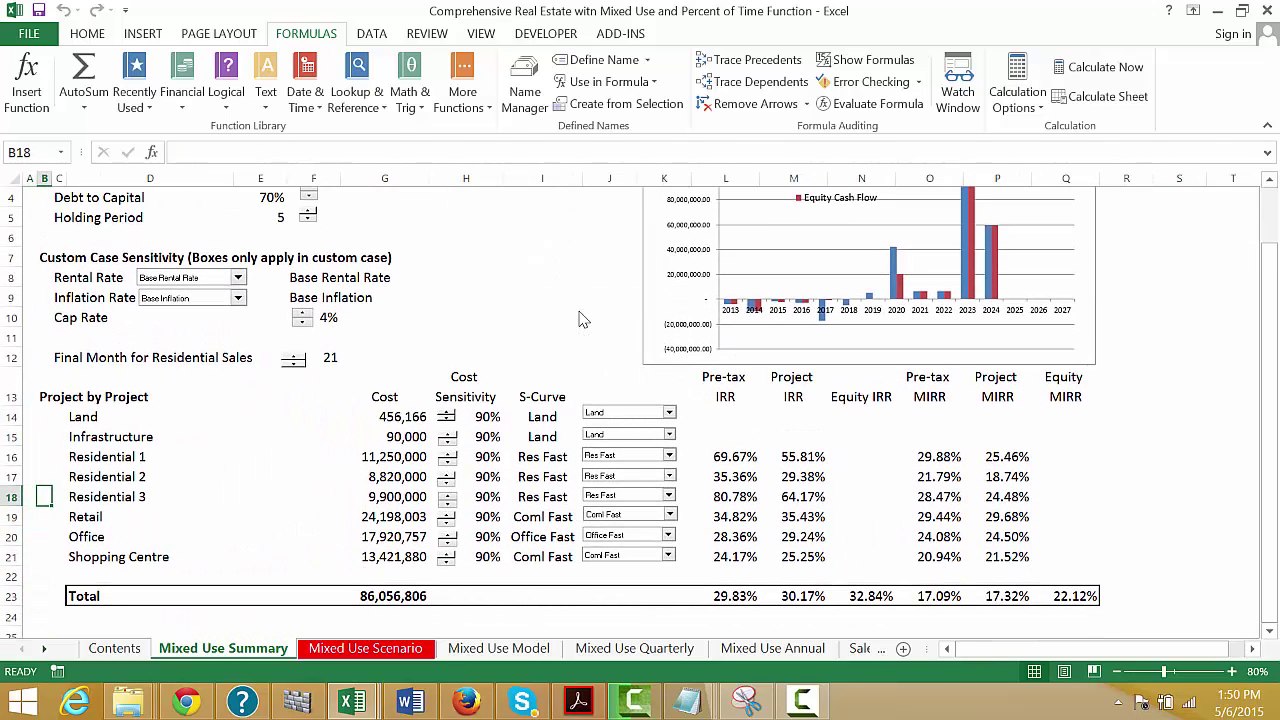
# Step: Examine the Cost and Cost Sensitivity columns for each project from Land to Shopping Centre
pyautogui.press('Right')
pyautogui.press('Up')
pyautogui.press('Up')
pyautogui.press('Up')
pyautogui.press('Up')
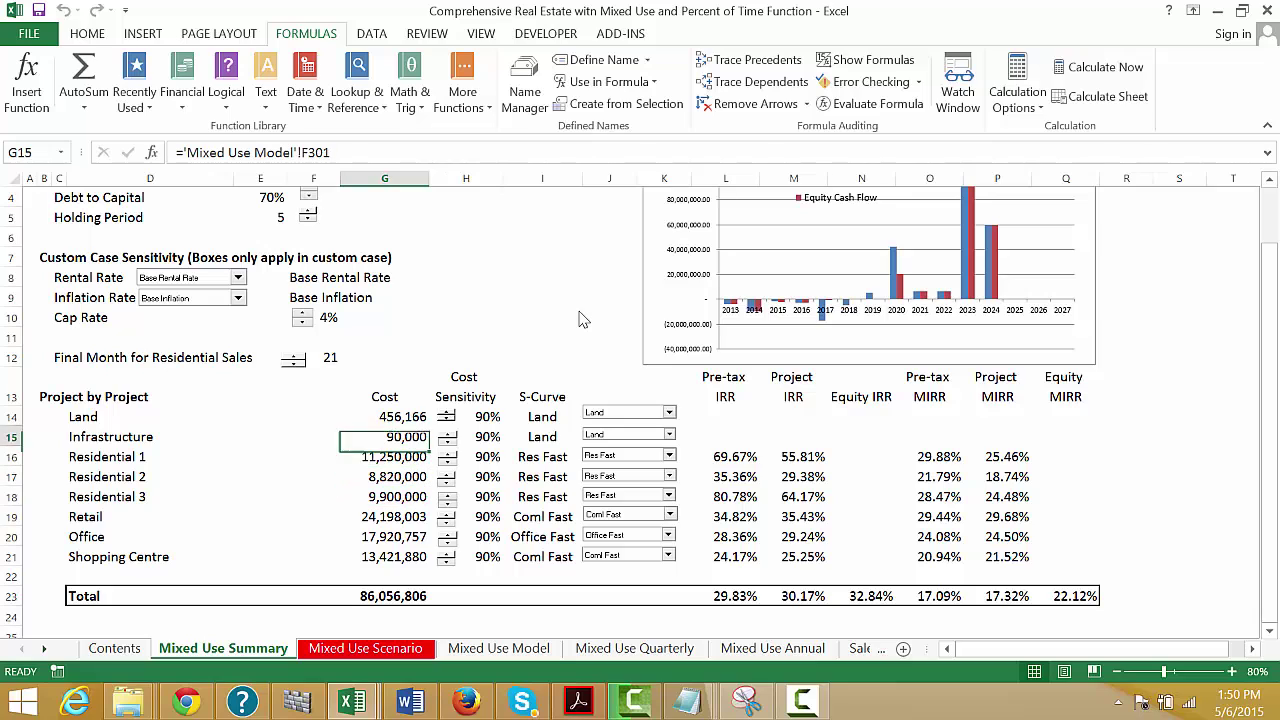
pyautogui.press('Right')
pyautogui.press('Down')
pyautogui.press('Down')
pyautogui.press('Down')
pyautogui.press('Down')
pyautogui.press('Down')
pyautogui.press('Down')
pyautogui.press('Down')
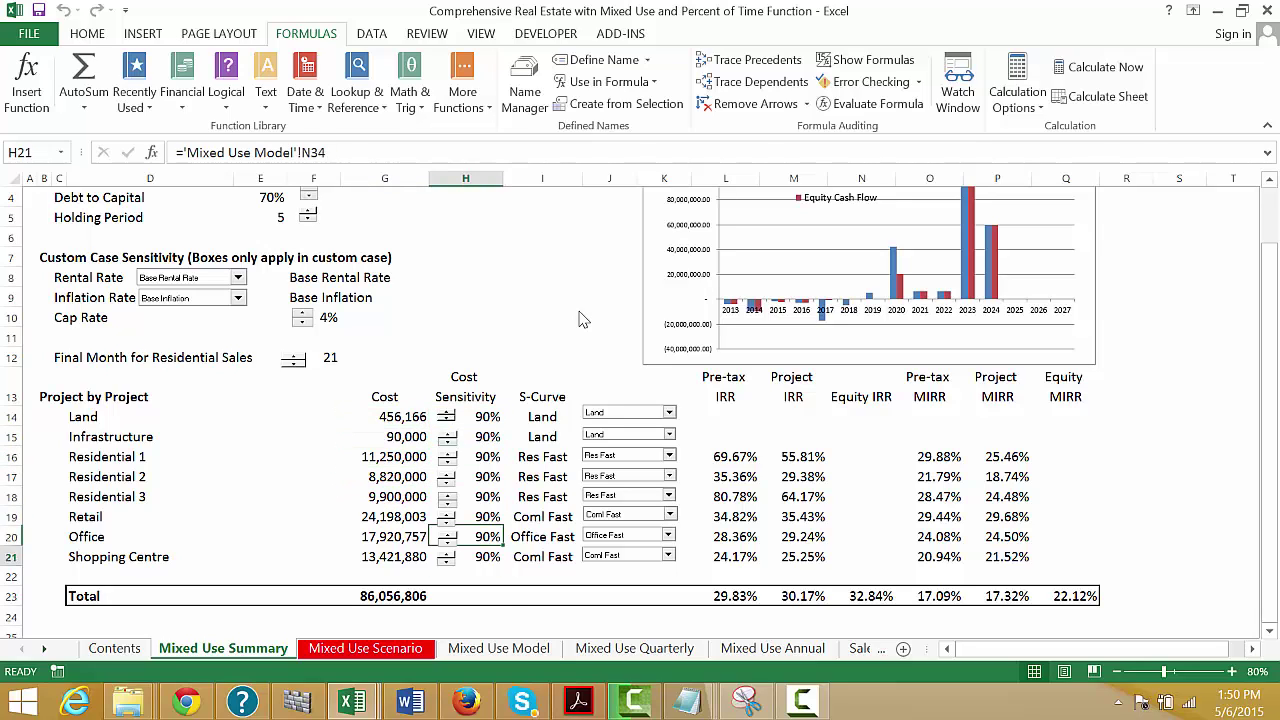
pyautogui.press('Down')
pyautogui.press('Up')
pyautogui.press('Up')
pyautogui.press('Up')
pyautogui.press('Up')
pyautogui.press('Up')
pyautogui.press('Up')
pyautogui.press('Up')
pyautogui.press('Up')
pyautogui.press('Up')
pyautogui.press('Up')
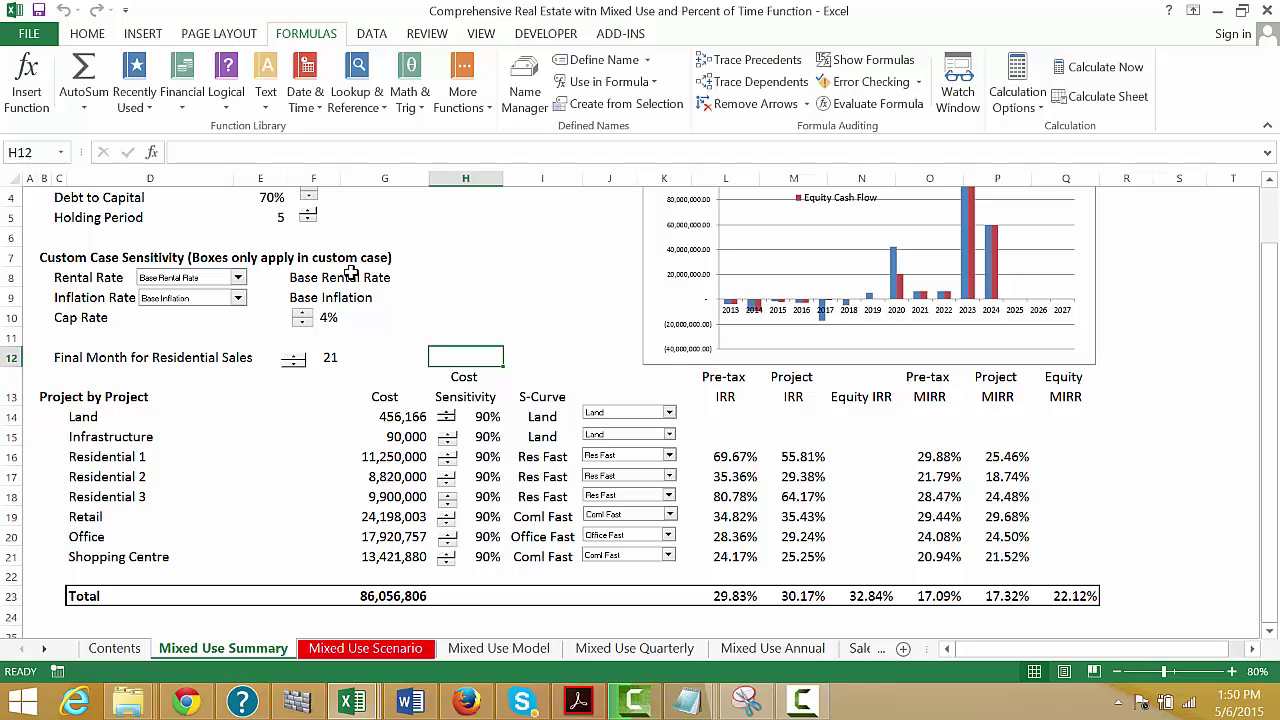
# Step: Lower the Debt to Capital ratio by one increment, then restore it to 70%
pyautogui.press('Up')
pyautogui.press('Up')
pyautogui.press('Up')
pyautogui.press('Up')
pyautogui.press('Up')
pyautogui.press('Up')
pyautogui.press('Up')
pyautogui.press('Up')
pyautogui.press('Up')
pyautogui.press('Up')
pyautogui.press('Up')
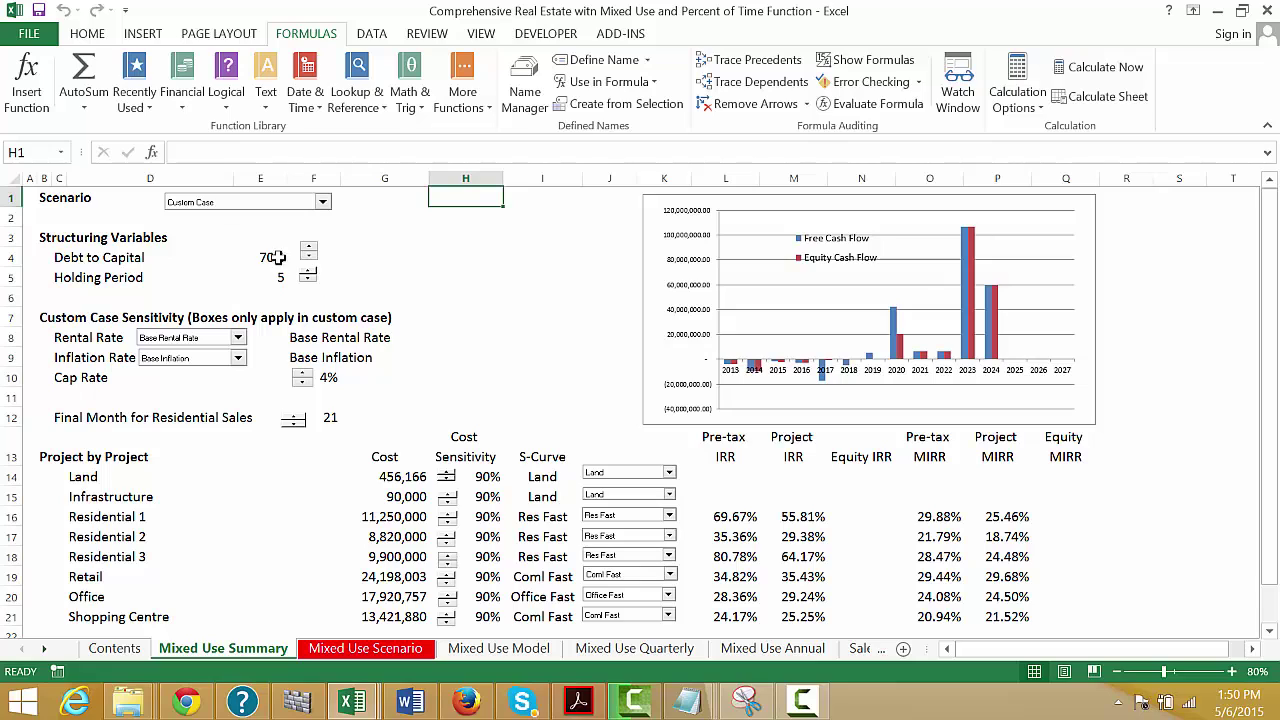
pyautogui.click(312, 260)
pyautogui.click(309, 250)
# Step: Examine the S-Curve selections for the projects in the project-by-project table
pyautogui.click(321, 551)
pyautogui.press('Right')
pyautogui.press('Right')
pyautogui.press('Right')
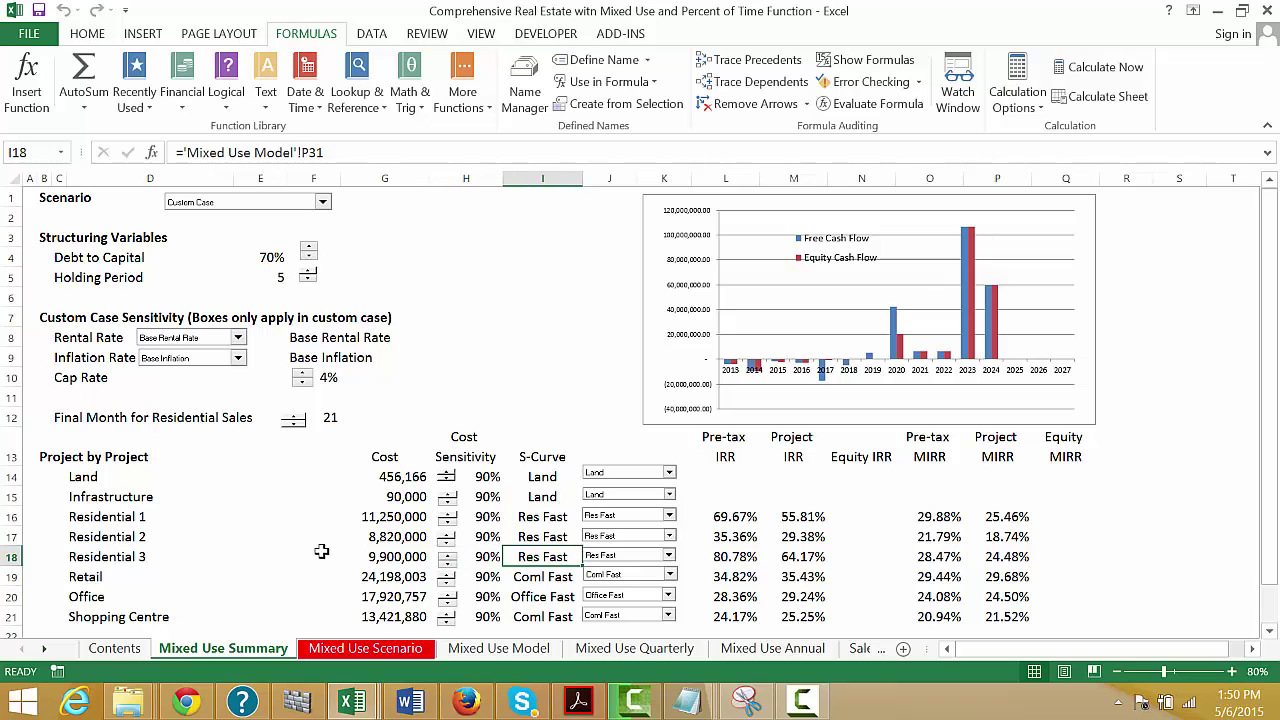
pyautogui.press('Up')
pyautogui.press('Up')
pyautogui.press('Up')
pyautogui.press('Up')
pyautogui.press('Right')
pyautogui.press('Right')
pyautogui.press('Down')
pyautogui.press('Down')
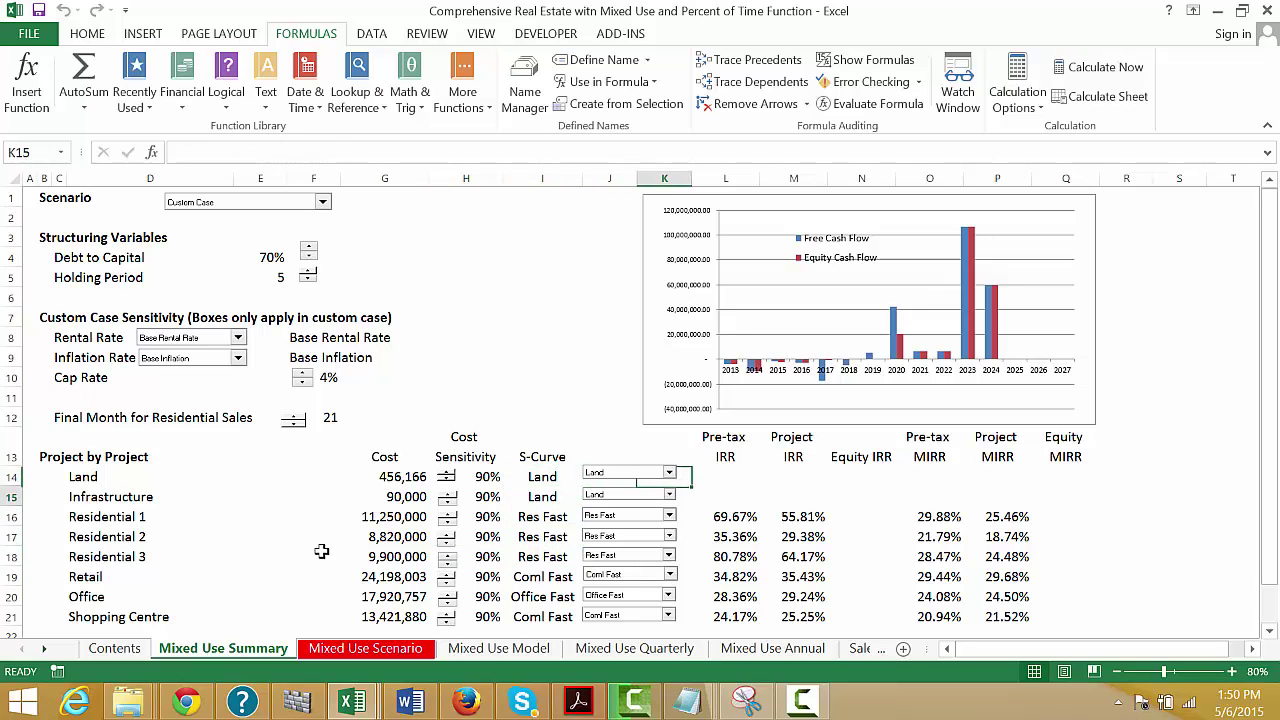
pyautogui.press('Down')
pyautogui.press('Down')
pyautogui.press('Down')
pyautogui.press('Down')
pyautogui.press('Down')
pyautogui.press('Down')
pyautogui.press('Down')
pyautogui.press('Down')
pyautogui.press('Down')
pyautogui.press('Down')
pyautogui.press('Up')
pyautogui.press('Up')
pyautogui.press('Up')
pyautogui.press('Up')
pyautogui.press('Up')
pyautogui.press('Up')
pyautogui.press('Up')
pyautogui.press('Up')
pyautogui.press('Up')
pyautogui.press('Up')
pyautogui.press('Up')
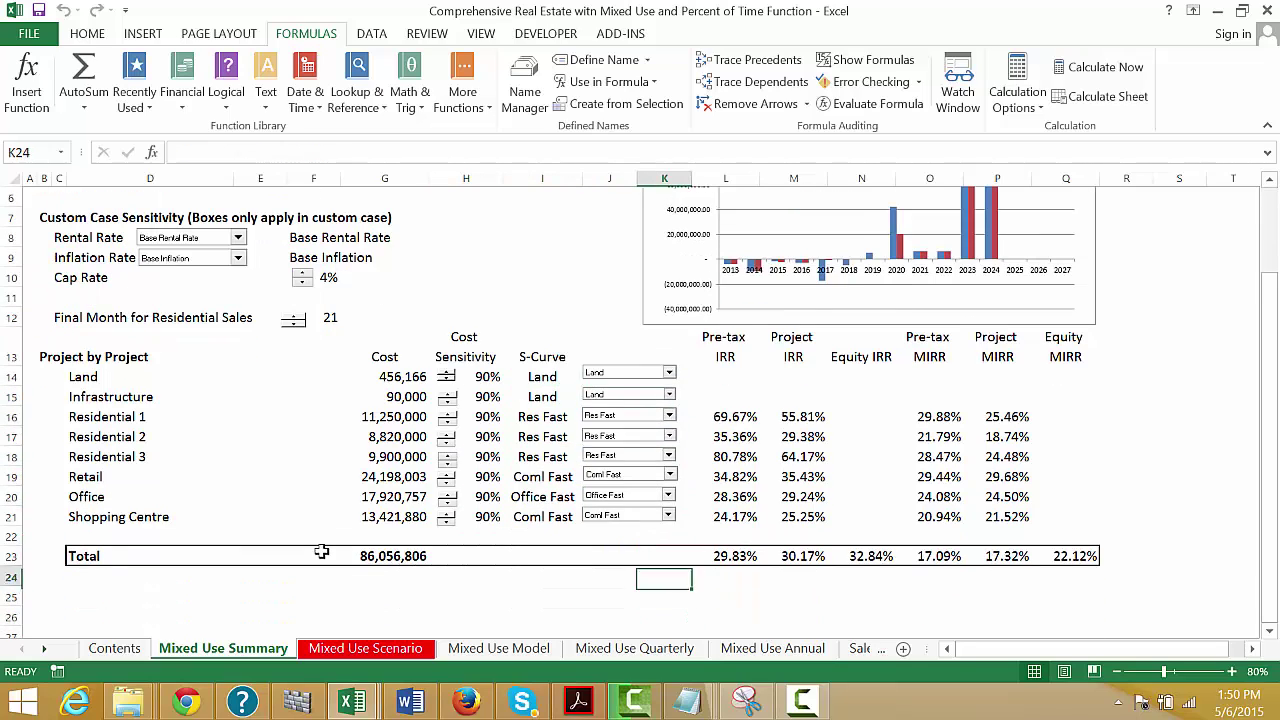
pyautogui.press('Left')
pyautogui.press('Left')
pyautogui.press('Right')
pyautogui.press('Down')
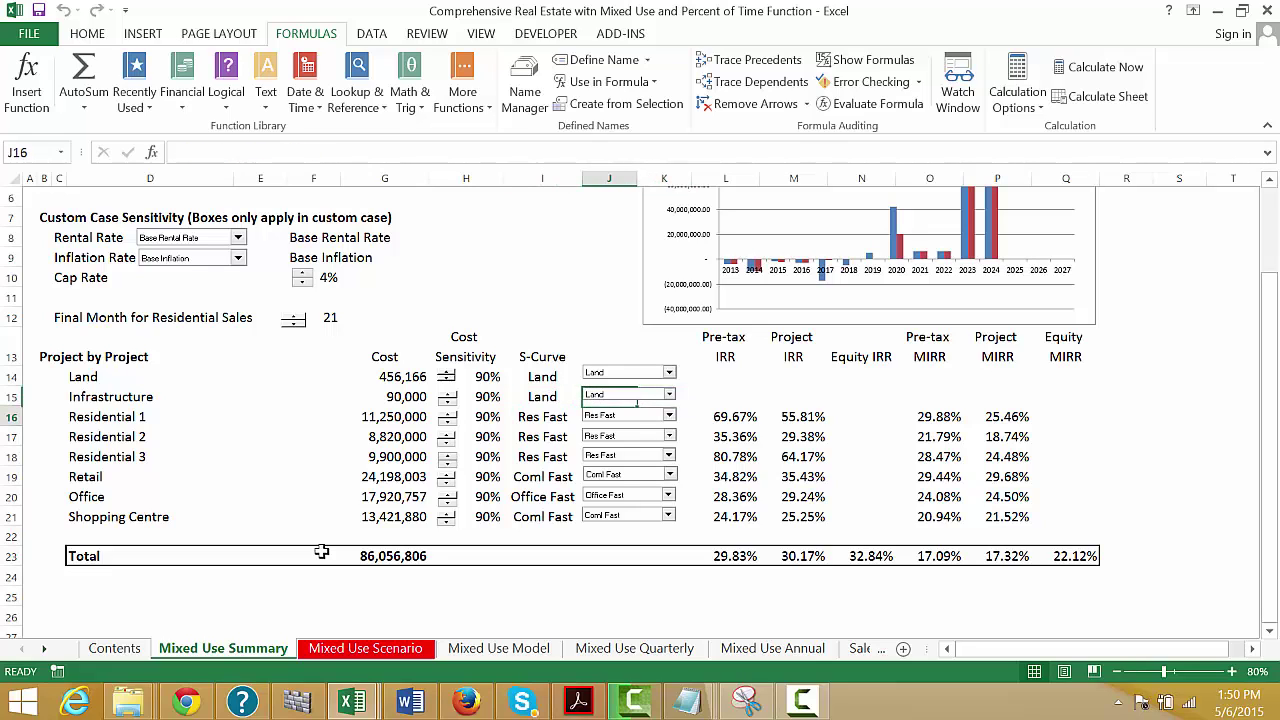
pyautogui.press('Down')
pyautogui.press('Right')
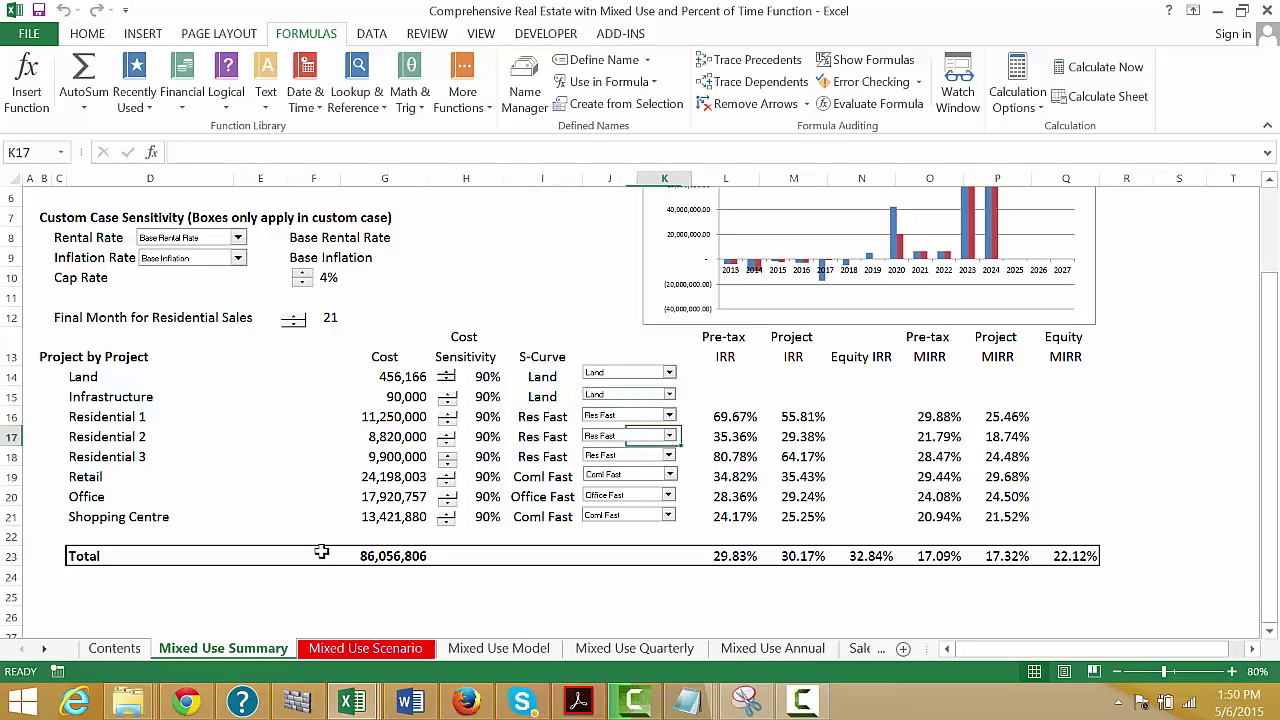
# Step: Compare the pre-tax IRR and project IRR of the residential projects, starting with Residential 1
pyautogui.press('Right')
pyautogui.press('Down')
pyautogui.press('Down')
pyautogui.press('Up')
pyautogui.press('Up')
pyautogui.press('Up')
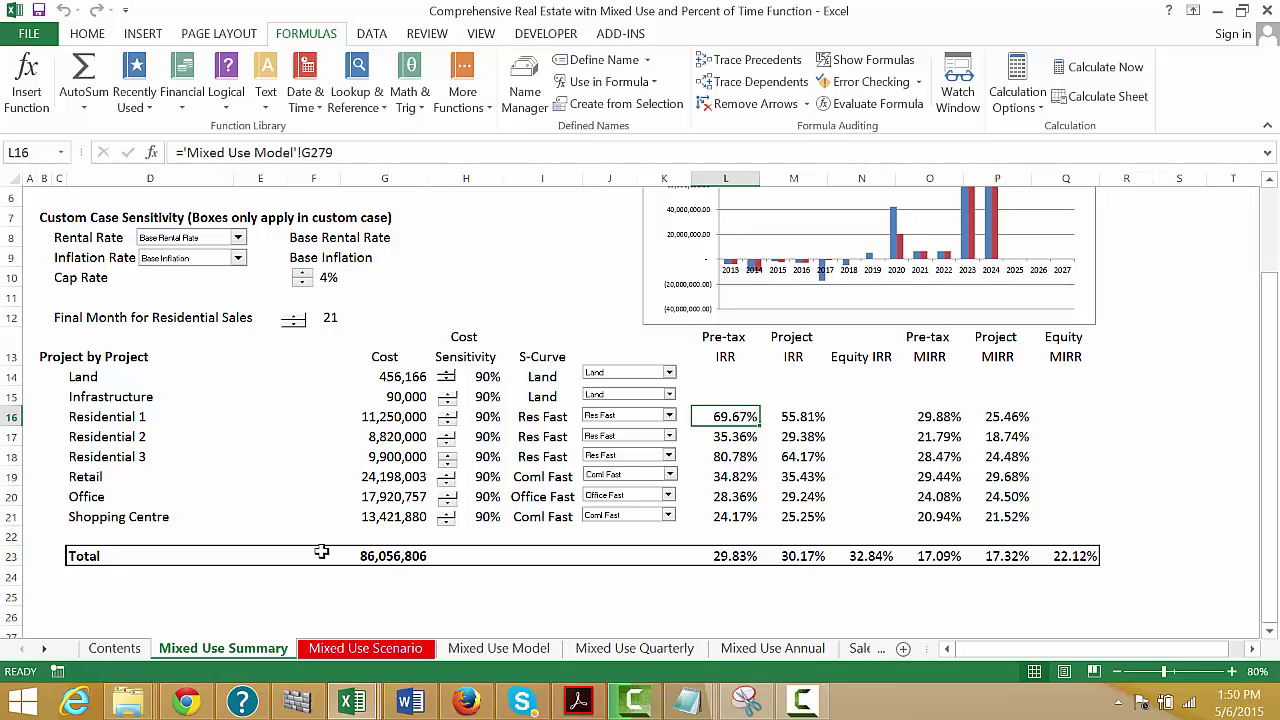
pyautogui.press('Left')
pyautogui.press('Right')
pyautogui.press('Right')
pyautogui.press('Down')
pyautogui.press('Up')
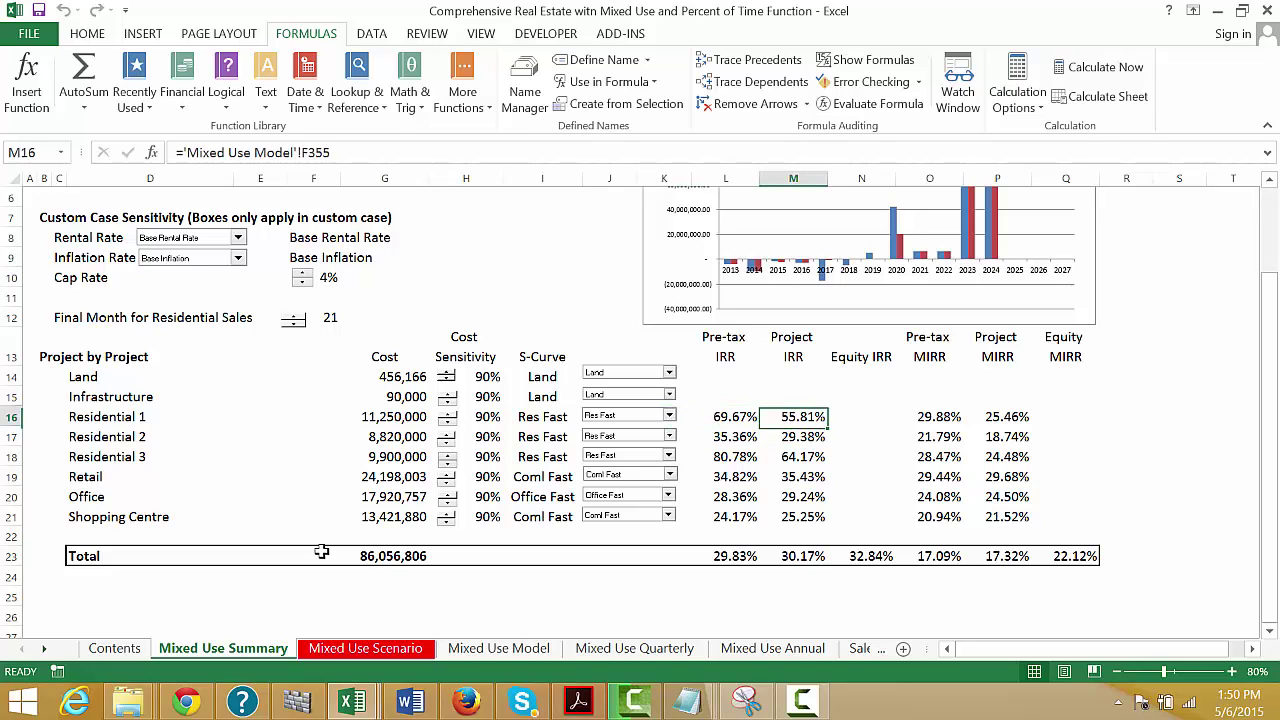
pyautogui.press('Left')
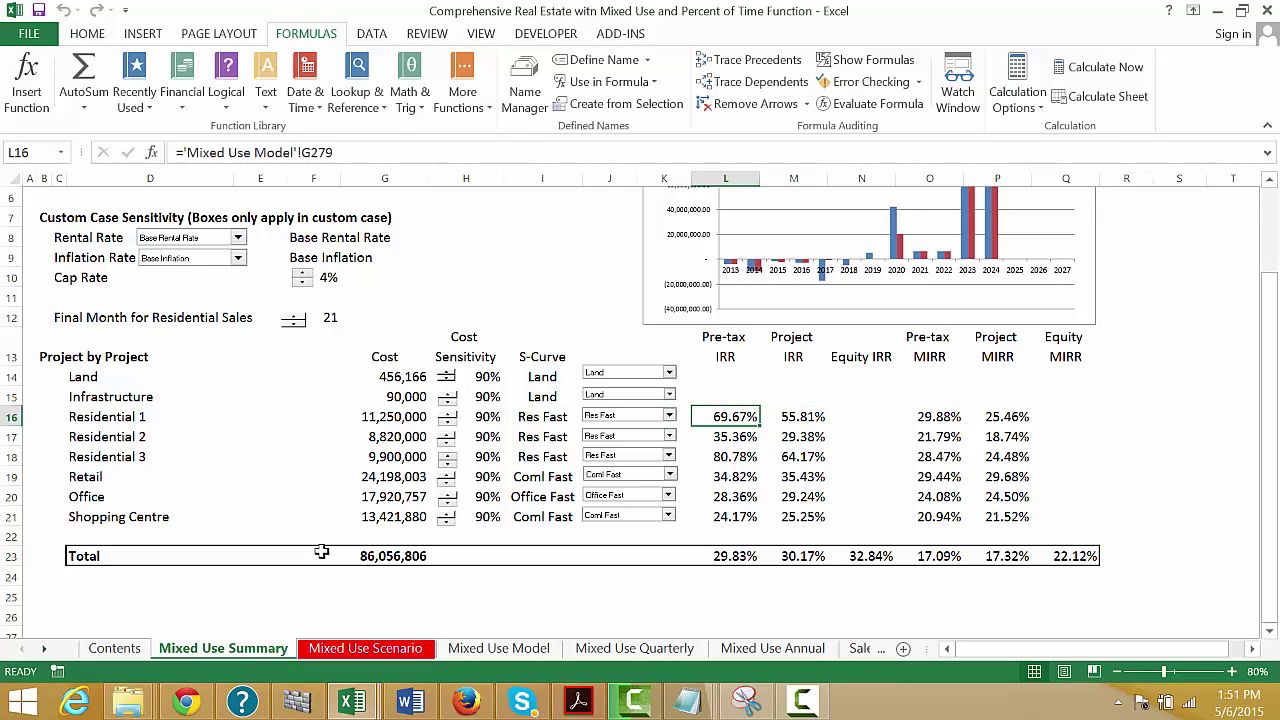
pyautogui.press('Left')
pyautogui.press('Left')
pyautogui.press('Left')
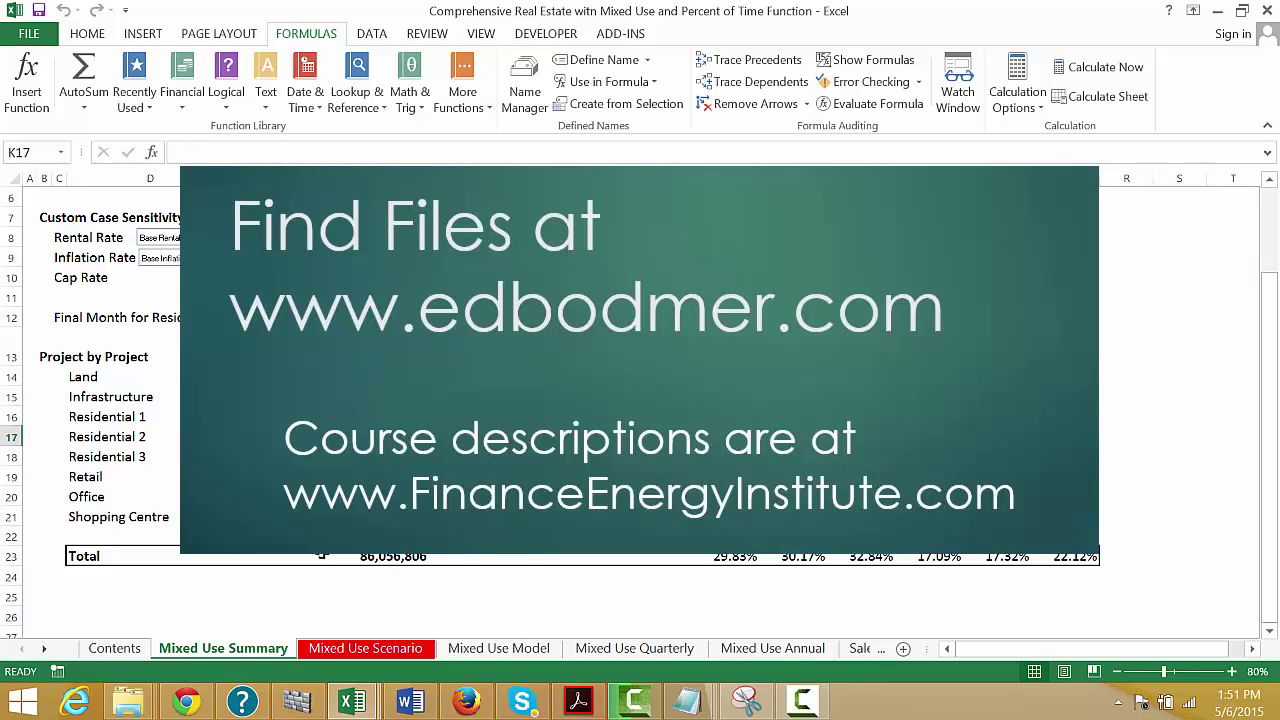
# Step: Examine the pre-tax, project and equity IRR in the Total row of the project table
pyautogui.press('Down')
pyautogui.press('Down')
pyautogui.press('Down')
pyautogui.press('Down')
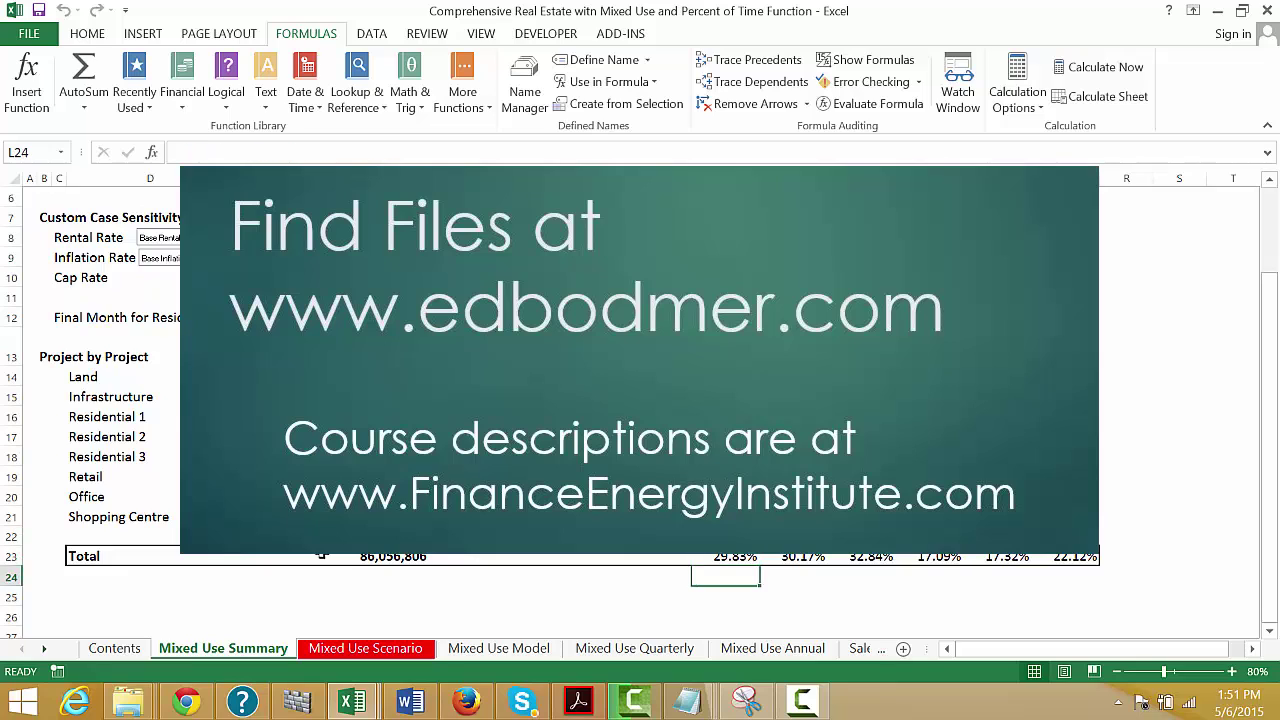
pyautogui.press('Up')
pyautogui.press('Right')
pyautogui.press('Right')
pyautogui.press('Left')
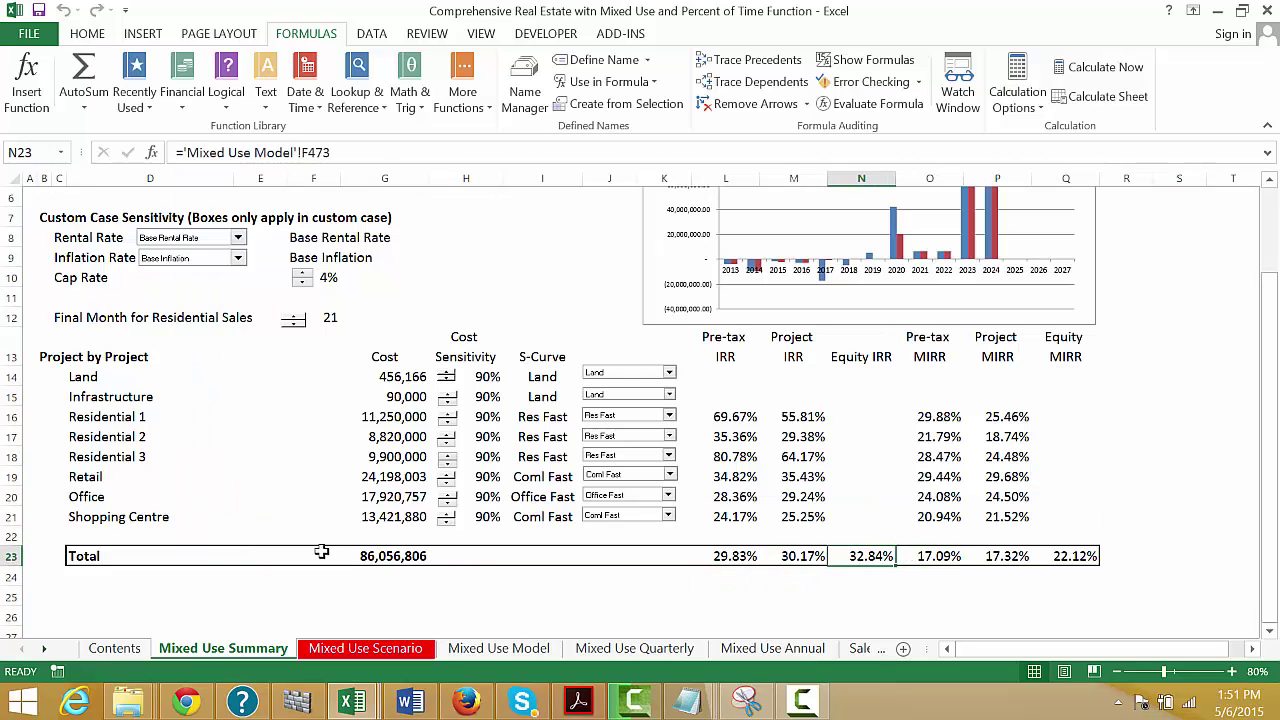
# Step: Review the Total row of the project table from the equity MIRR back across to the row label
pyautogui.press('Right')
pyautogui.press('Right')
pyautogui.press('Right')
pyautogui.press('Left')
pyautogui.press('Left')
pyautogui.press('Left')
pyautogui.press('Left')
pyautogui.press('Left')
pyautogui.press('Left')
pyautogui.press('Left')
pyautogui.press('Left')
pyautogui.press('Left')
pyautogui.press('Left')
pyautogui.press('Left')
pyautogui.press('Left')
pyautogui.press('Left')
pyautogui.press('Left')
pyautogui.press('Left')
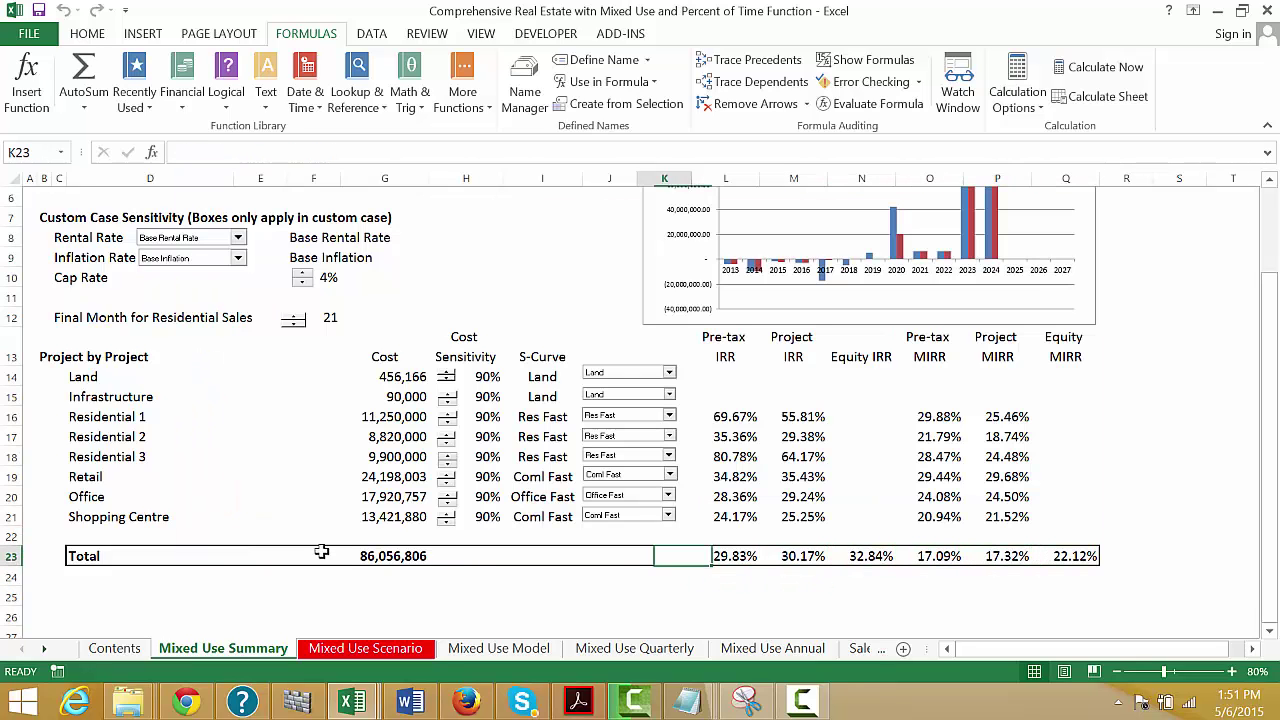
# Step: Compare the equity IRR with the MIRR results in the Total row of the project table
pyautogui.press('Right')
pyautogui.press('Up')
pyautogui.press('Down')
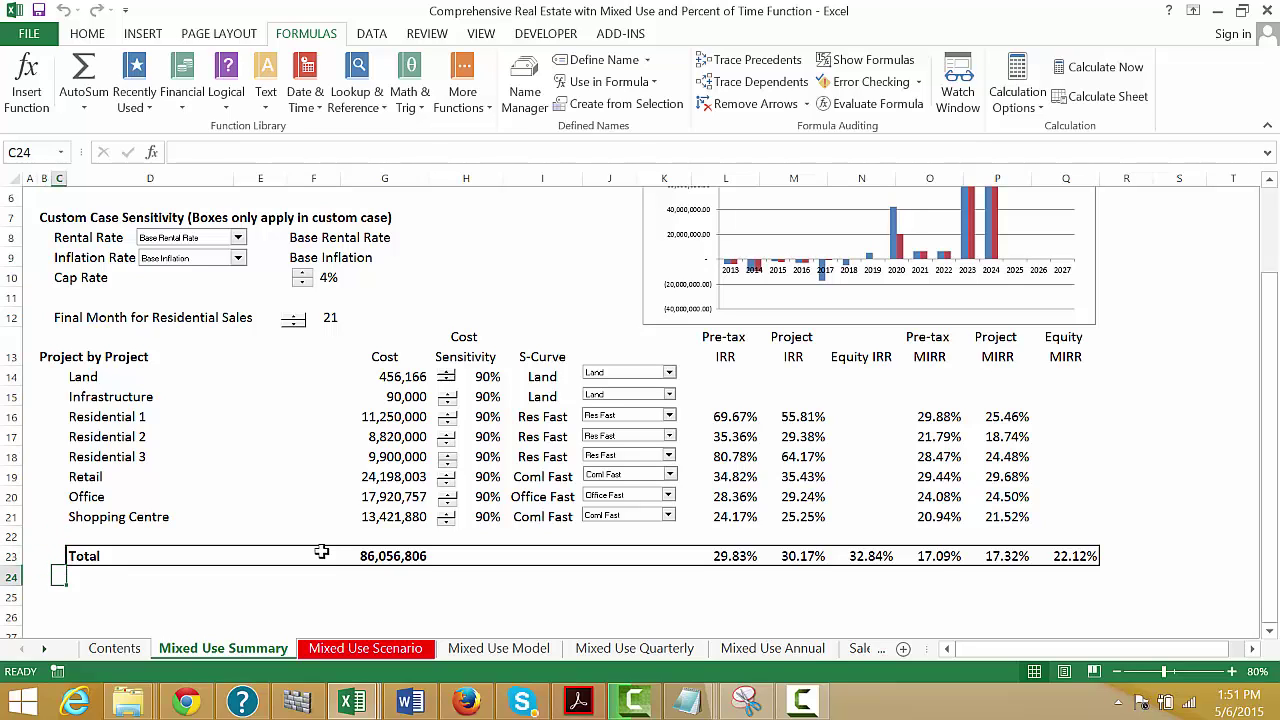
pyautogui.press('Right')
pyautogui.press('Right')
pyautogui.press('Right')
pyautogui.press('Right')
pyautogui.press('Right')
pyautogui.press('Right')
pyautogui.press('Right')
pyautogui.press('Right')
pyautogui.press('Right')
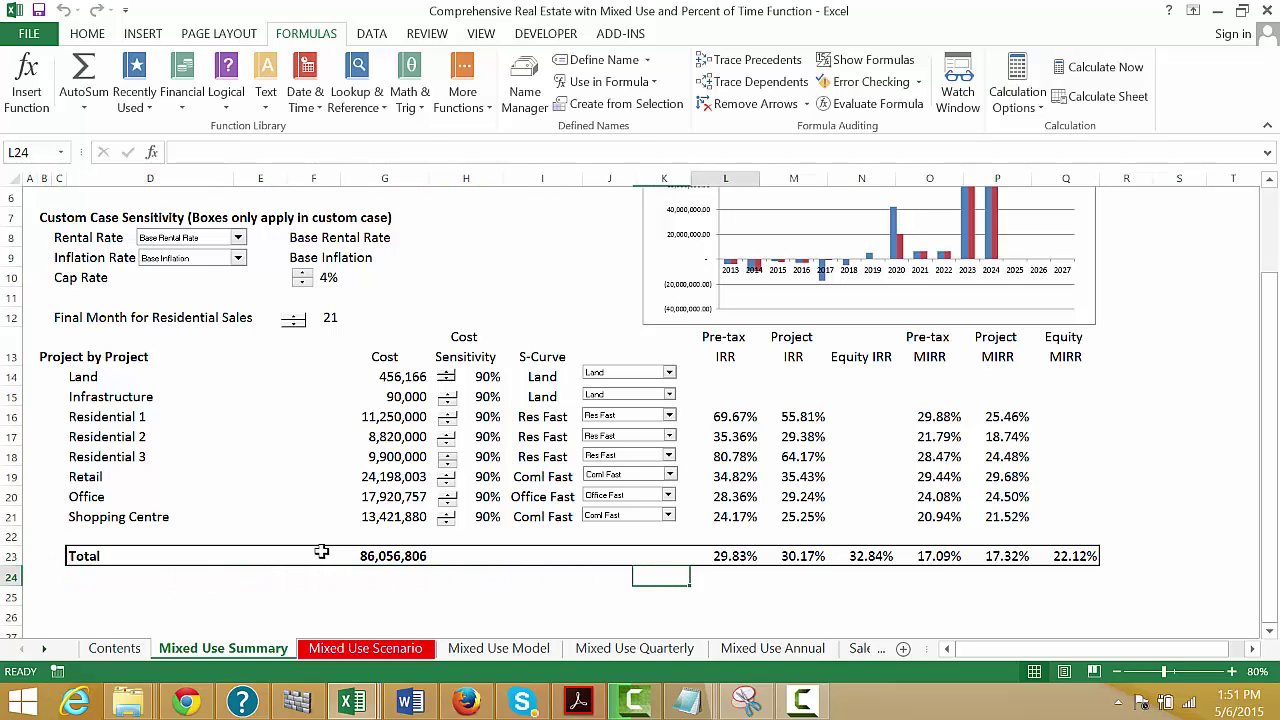
pyautogui.press('Right')
pyautogui.press('Right')
pyautogui.press('Right')
pyautogui.press('Right')
pyautogui.press('Up')
pyautogui.press('Right')
pyautogui.press('Left')
pyautogui.press('Left')
pyautogui.press('Left')
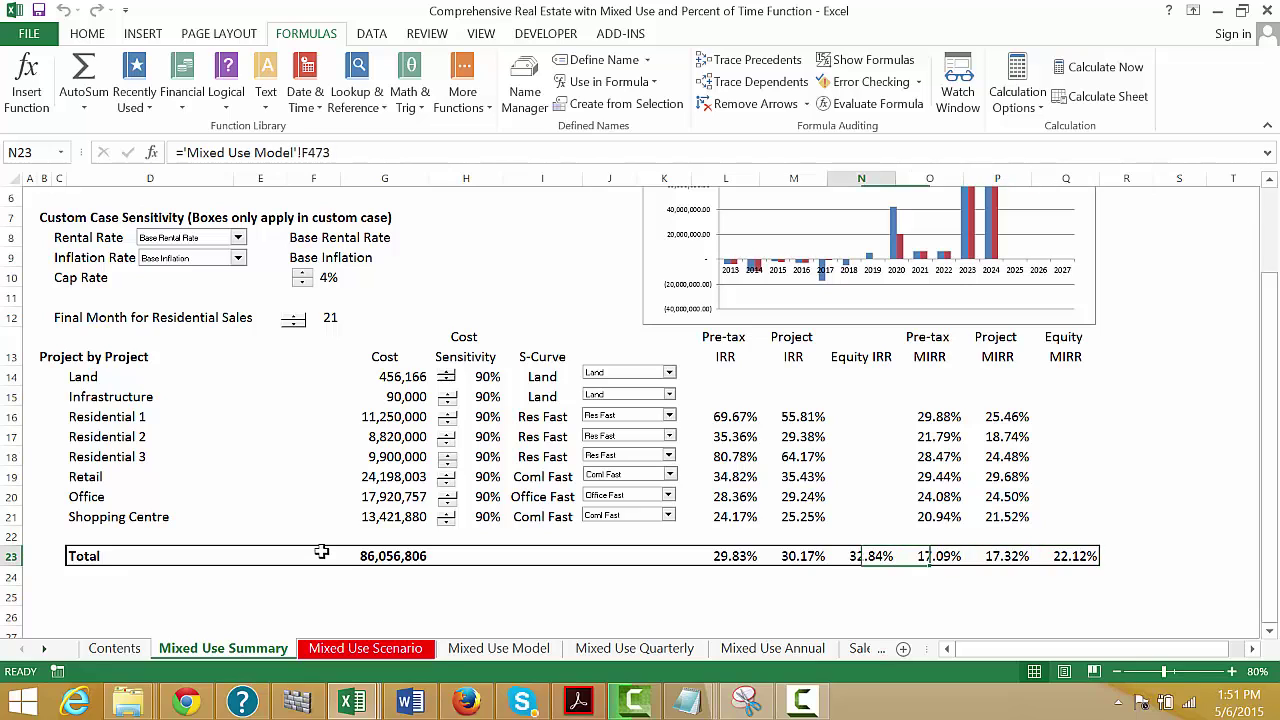
# Step: Examine the free cash flow and equity cash flow chart at the start of the summary sheet
pyautogui.press('Up')
pyautogui.press('Up')
pyautogui.press('Up')
pyautogui.press('Up')
pyautogui.press('Up')
pyautogui.press('Up')
pyautogui.press('Up')
pyautogui.press('Up')
pyautogui.press('Up')
pyautogui.press('Up')
pyautogui.press('Up')
pyautogui.press('Up')
pyautogui.press('Up')
pyautogui.press('Up')
pyautogui.press('Up')
pyautogui.press('Up')
pyautogui.press('Up')
pyautogui.press('Up')
pyautogui.press('Up')
pyautogui.press('Up')
pyautogui.press('Up')
pyautogui.press('Up')
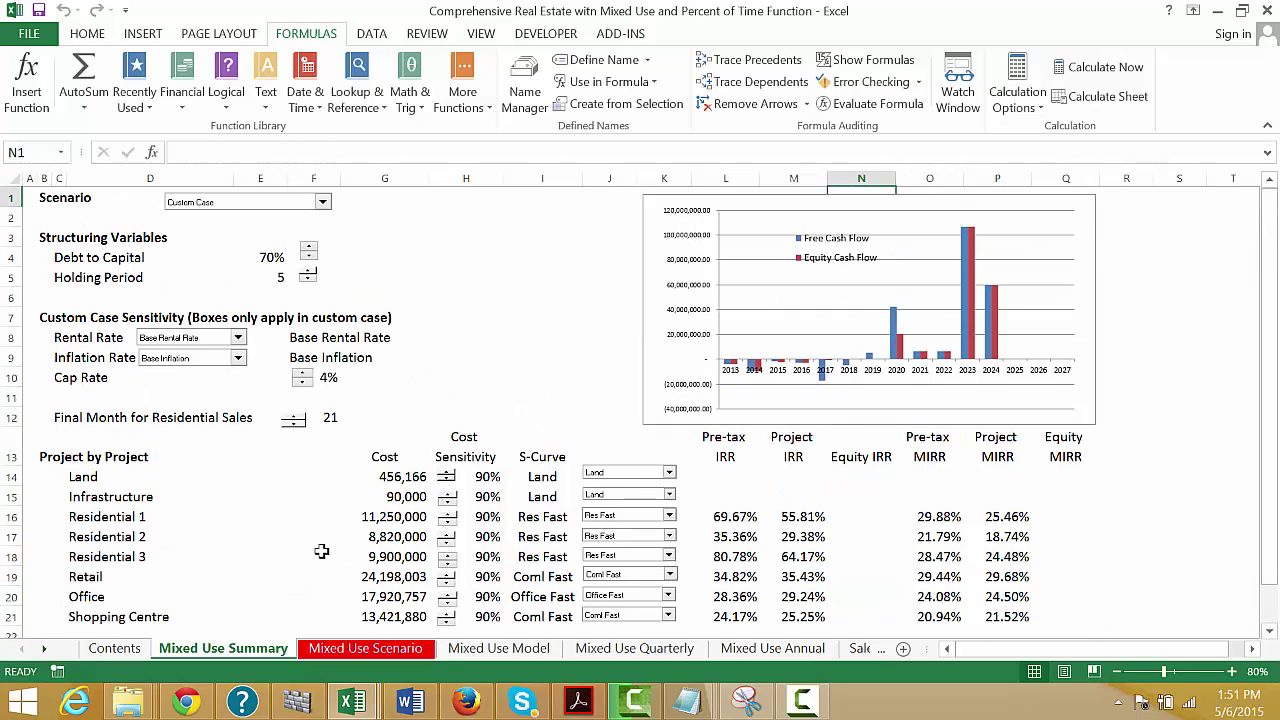
# Step: Check the equity IRR column down to the Total row of the project table
pyautogui.press('Down')
pyautogui.press('Down')
pyautogui.press('Down')
pyautogui.press('Down')
pyautogui.press('Down')
pyautogui.press('Down')
pyautogui.press('Down')
pyautogui.press('Down')
pyautogui.press('Down')
pyautogui.press('Down')
pyautogui.press('Down')
pyautogui.press('Down')
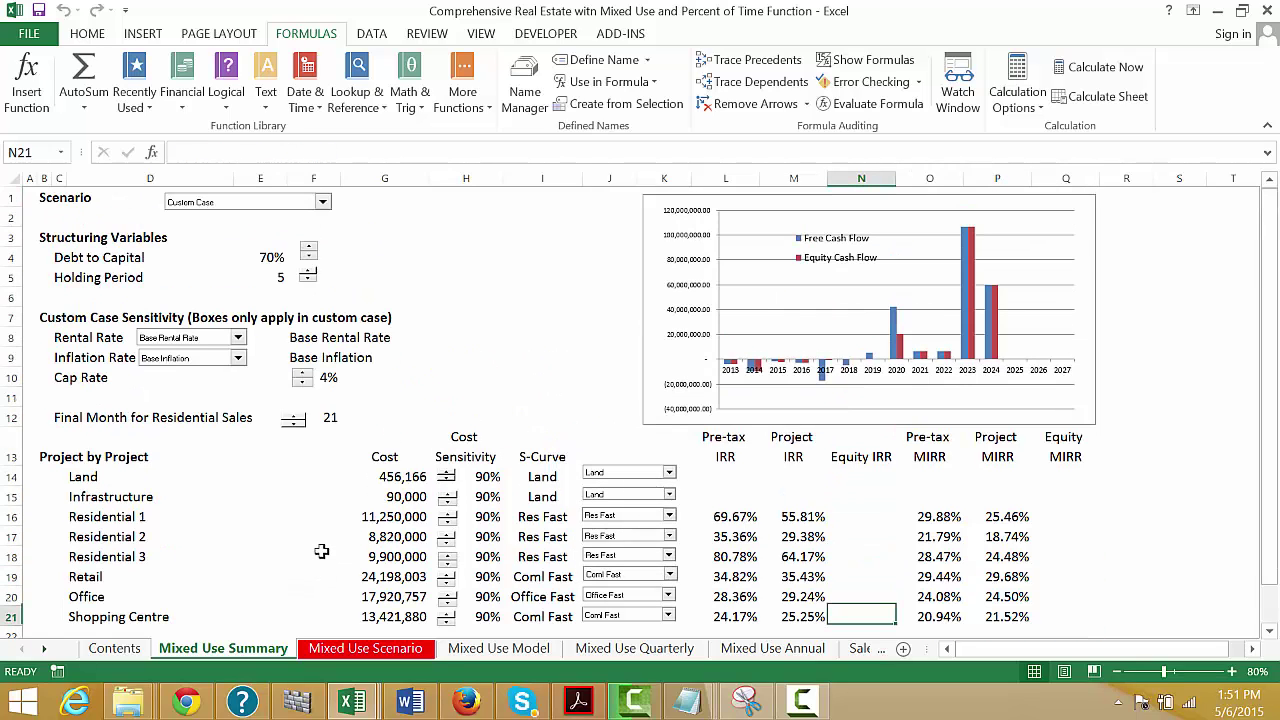
pyautogui.press('Down')
pyautogui.press('Down')
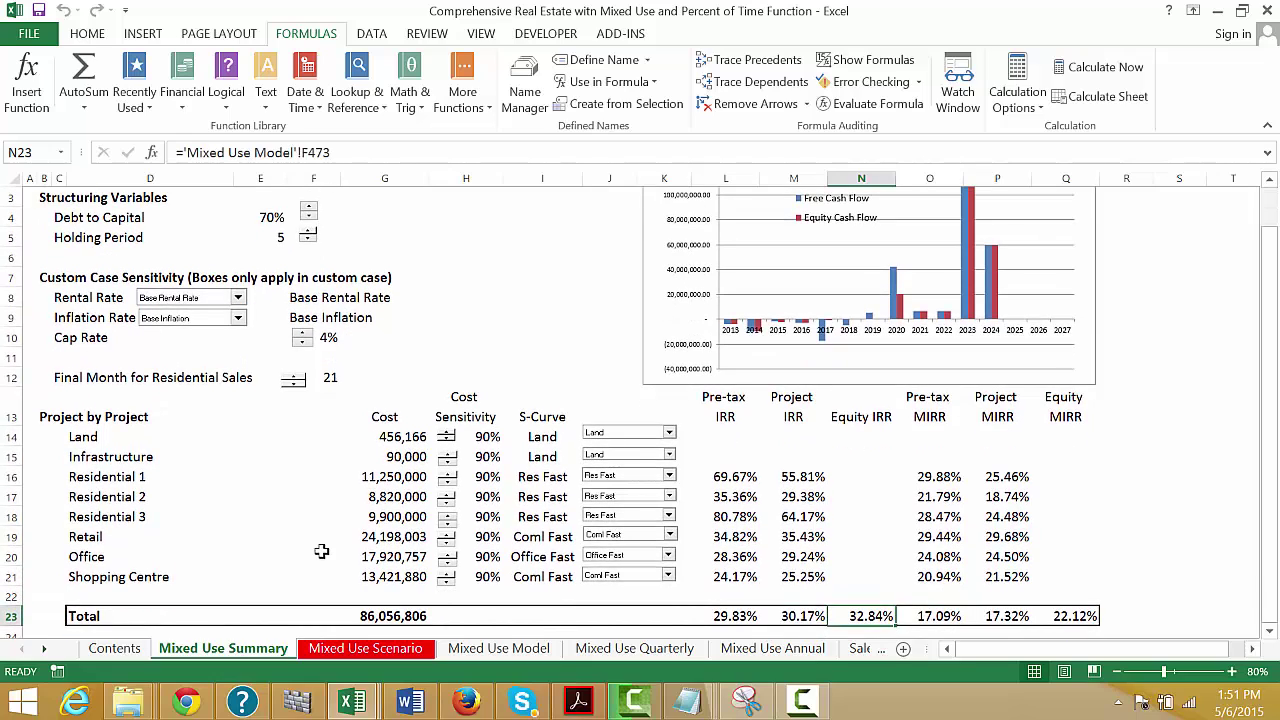
pyautogui.press('Down')
pyautogui.press('Up')
pyautogui.press('Up')
pyautogui.press('Up')
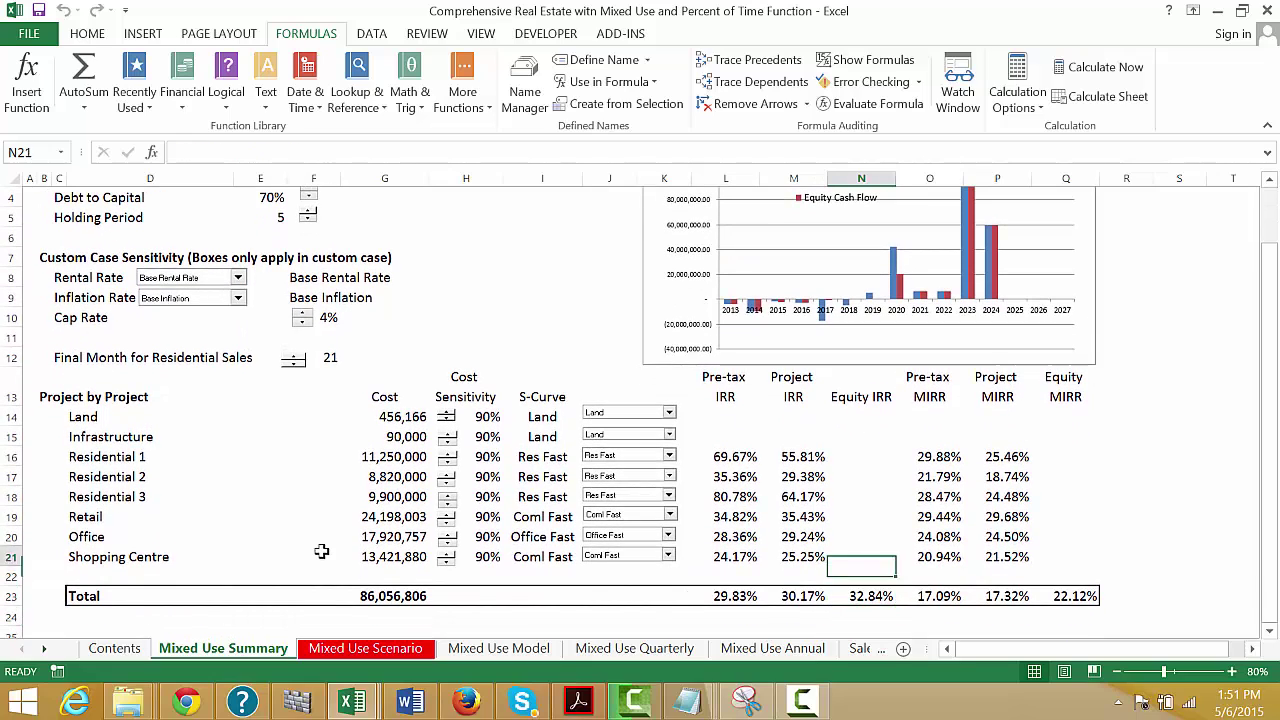
# Step: Compare the IRR and MIRR of Residential 1, along with its cost and cost sensitivity
pyautogui.press('Up')
pyautogui.press('Up')
pyautogui.press('Up')
pyautogui.press('Up')
pyautogui.press('Up')
pyautogui.press('Left')
pyautogui.press('Right')
pyautogui.press('Right')
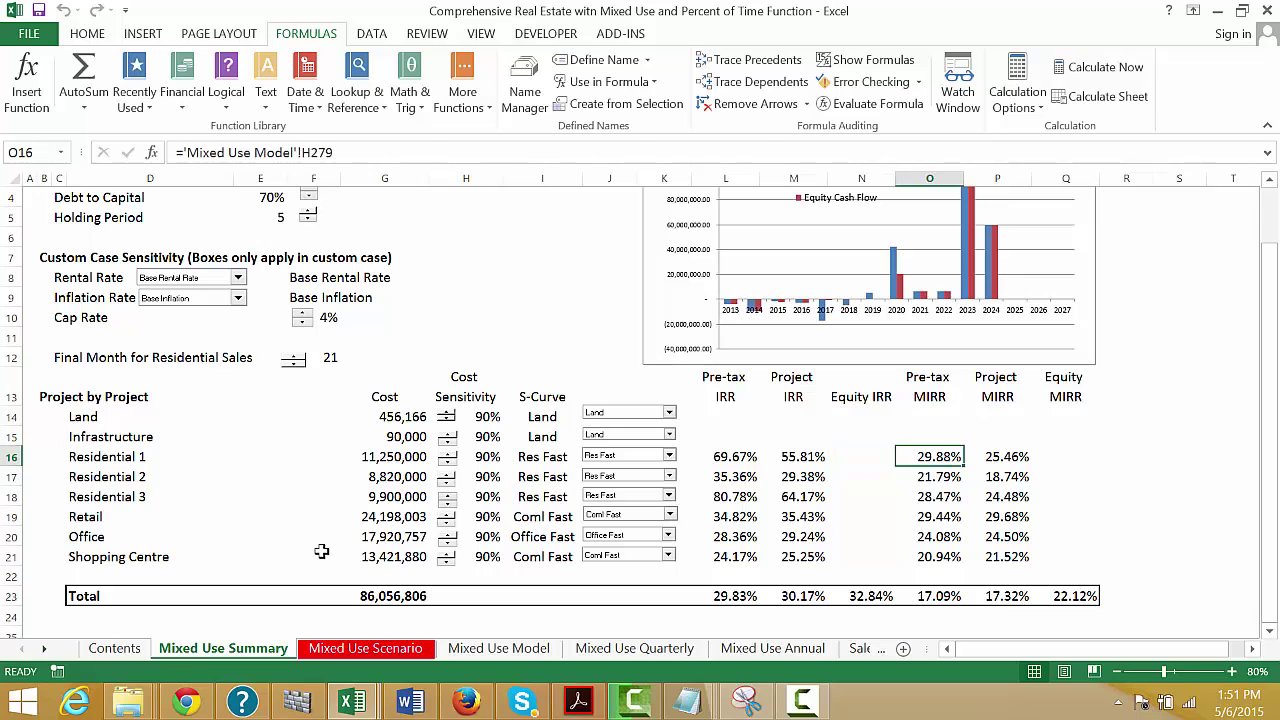
pyautogui.press('Left')
pyautogui.press('Left')
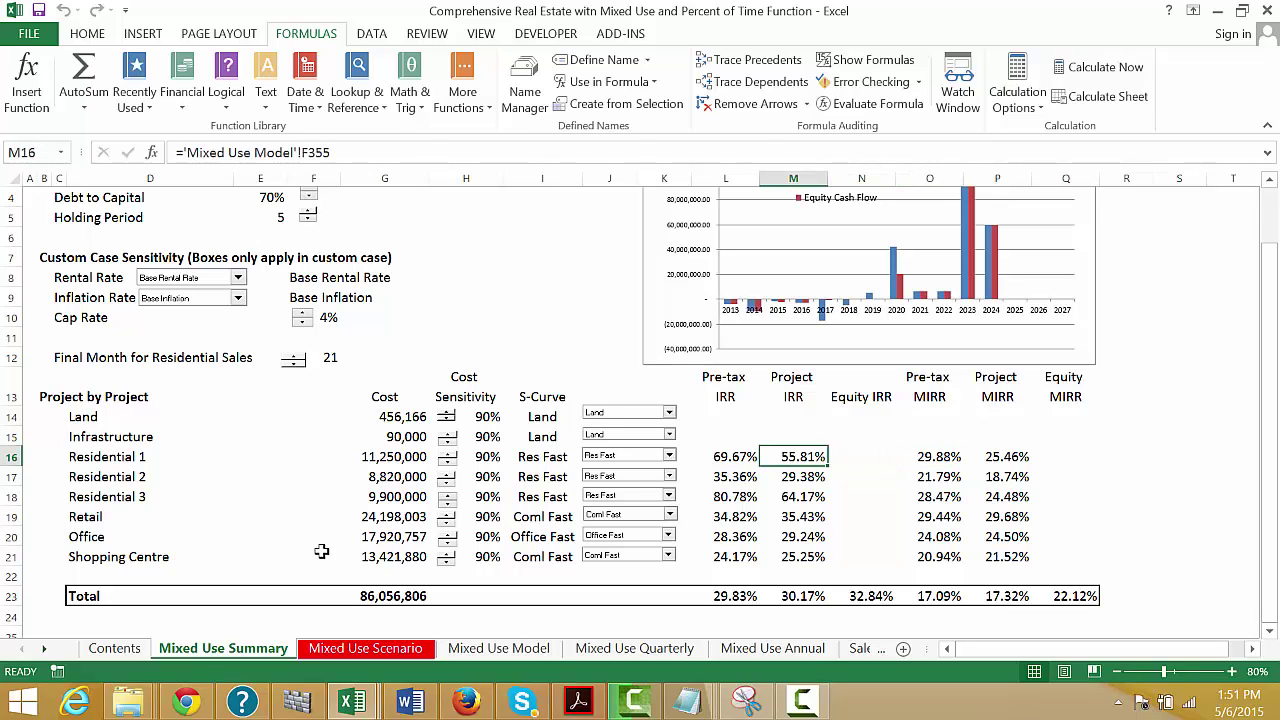
pyautogui.press('Right')
pyautogui.press('Right')
pyautogui.press('Right')
pyautogui.press('Left')
pyautogui.press('Left')
pyautogui.press('Left')
pyautogui.press('Left')
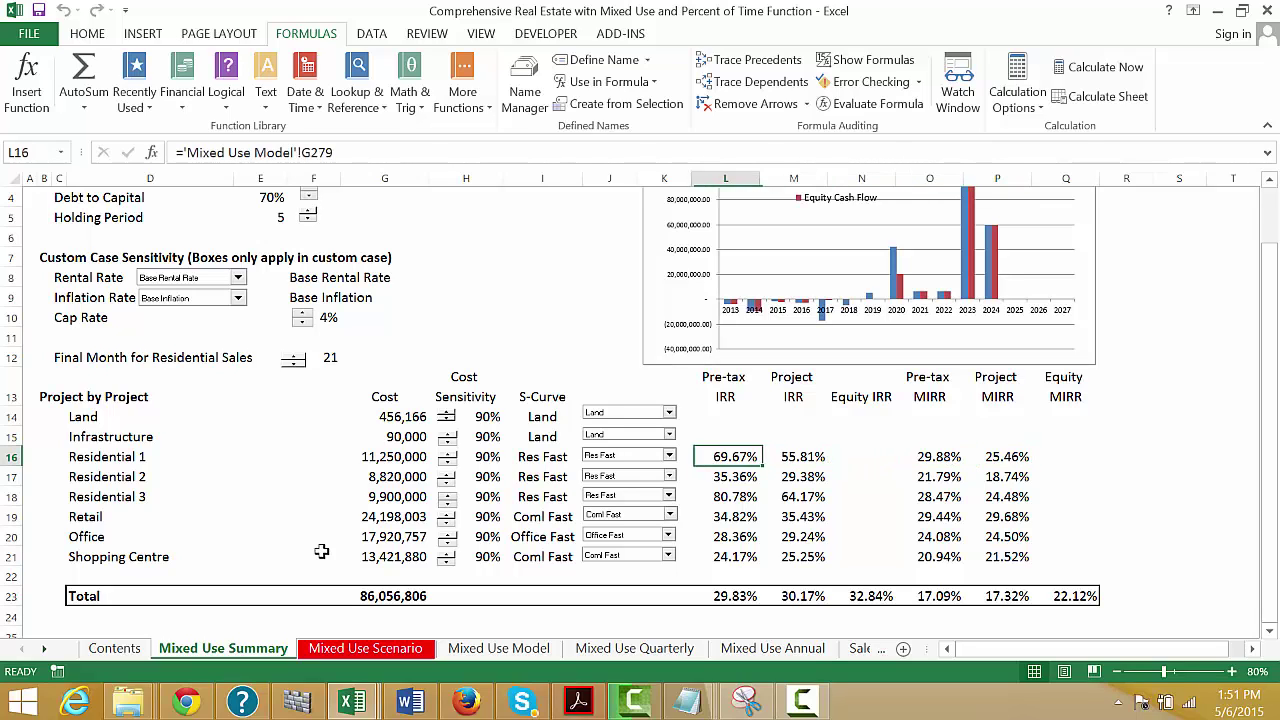
pyautogui.press('Left')
pyautogui.press('Left')
pyautogui.press('Left')
pyautogui.press('Left')
pyautogui.press('Left')
pyautogui.press('Right')
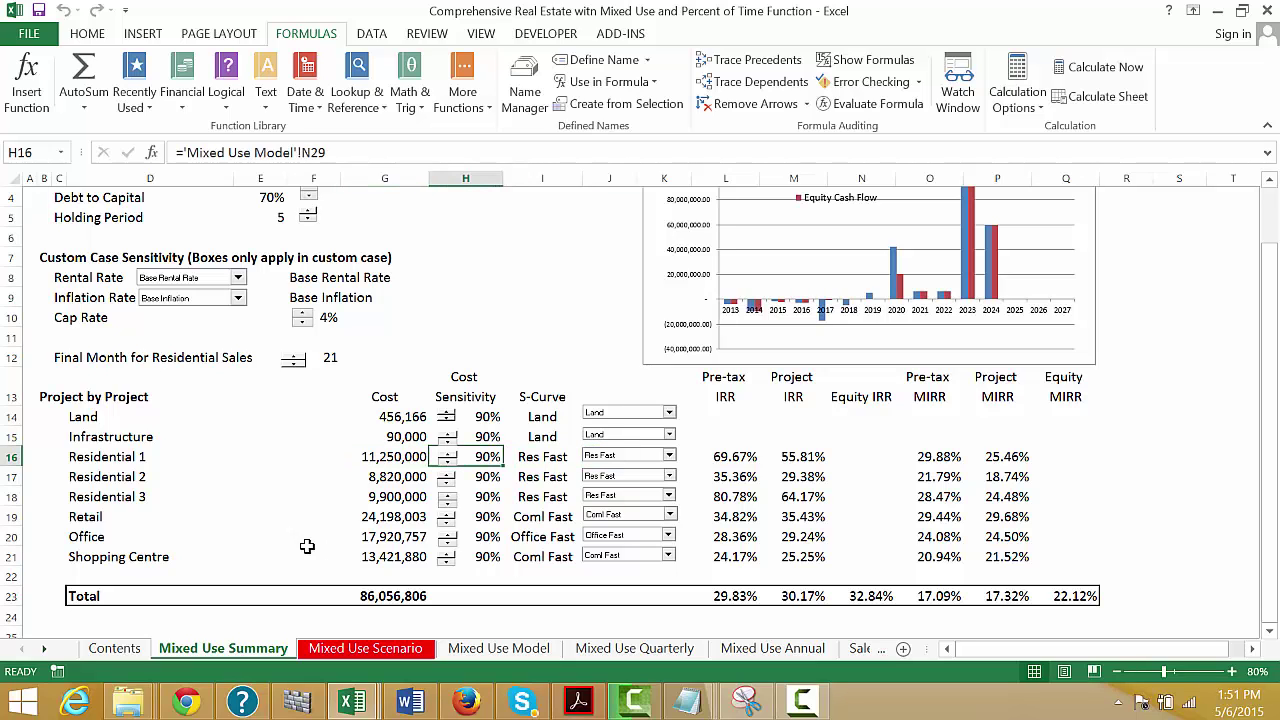
# Step: Switch to the Mixed Use Scenario sheet and examine its list of scenario cases
pyautogui.click(240, 441)
pyautogui.hotkey('ctrl', 'pagedown')
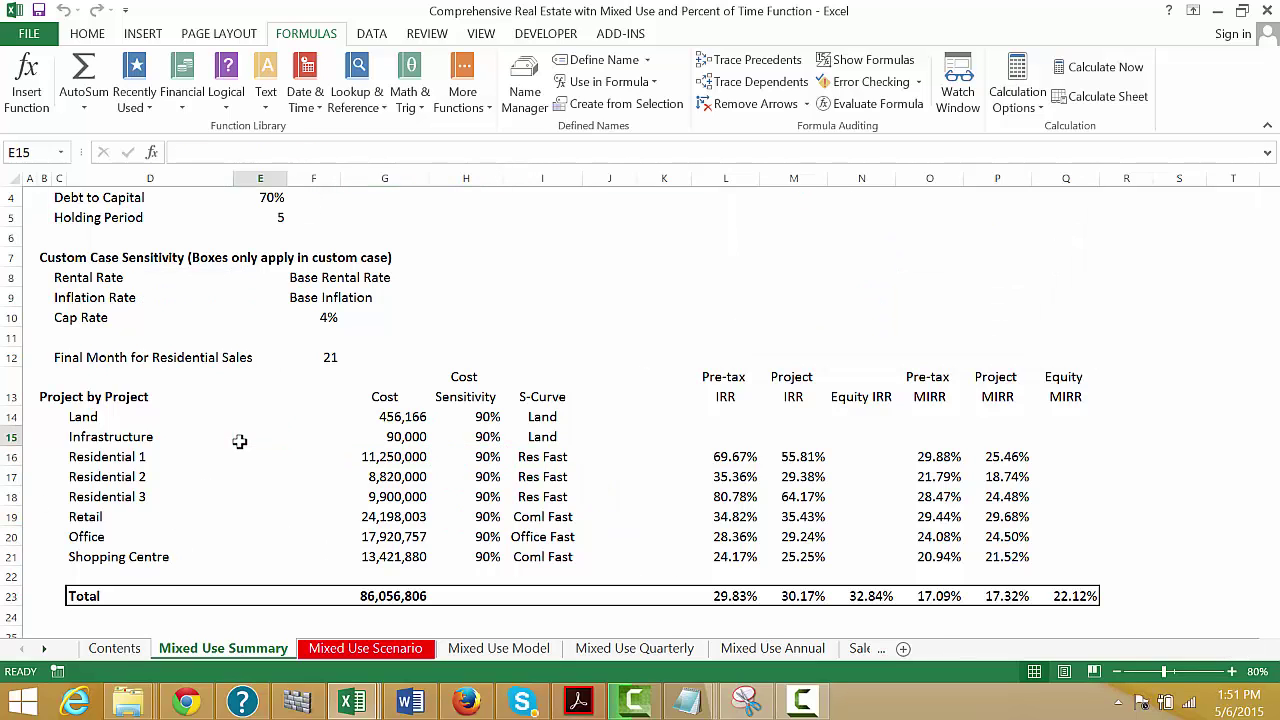
pyautogui.press('Up')
pyautogui.press('Up')
pyautogui.press('Up')
pyautogui.press('Up')
pyautogui.press('Up')
pyautogui.press('Up')
pyautogui.press('Up')
pyautogui.press('Up')
pyautogui.press('Up')
pyautogui.press('Up')
pyautogui.press('Up')
pyautogui.press('Up')
pyautogui.press('Up')
pyautogui.press('Up')
pyautogui.press('Up')
pyautogui.press('Up')
pyautogui.press('Up')
pyautogui.press('Up')
pyautogui.press('Up')
pyautogui.press('Up')
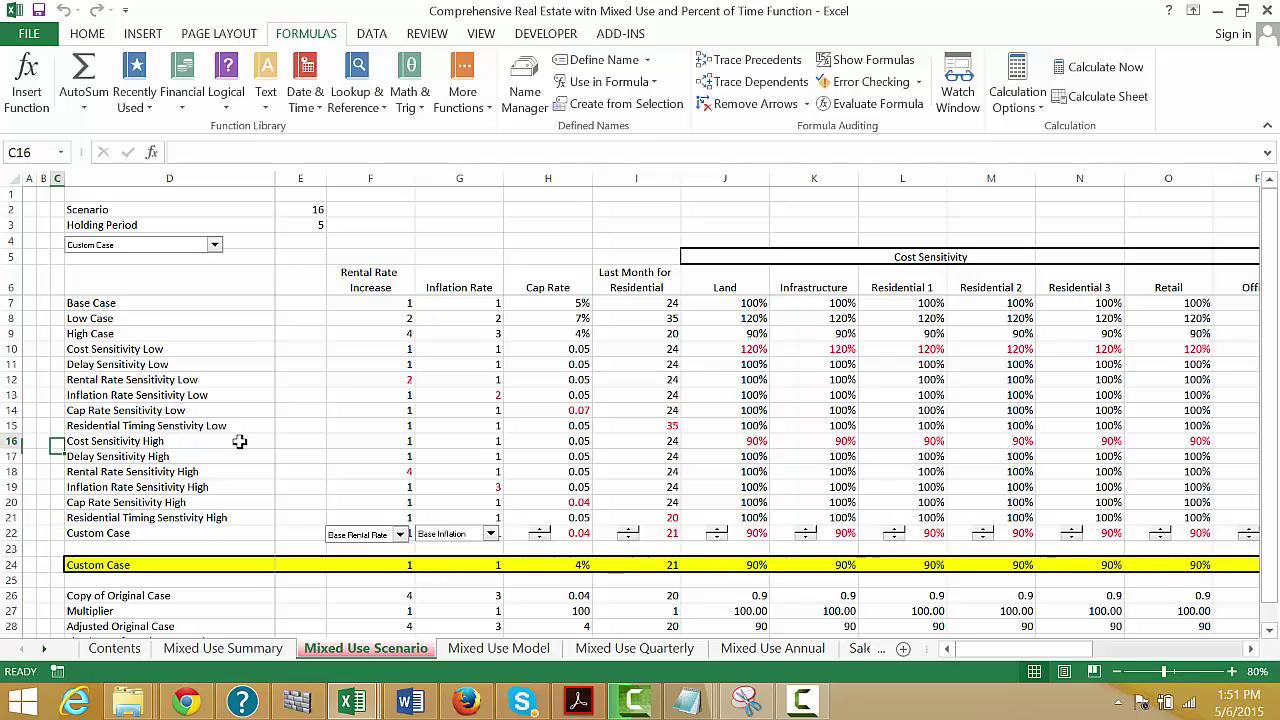
pyautogui.press('Down')
pyautogui.press('Down')
pyautogui.press('Down')
pyautogui.press('Down')
pyautogui.press('Down')
pyautogui.press('Down')
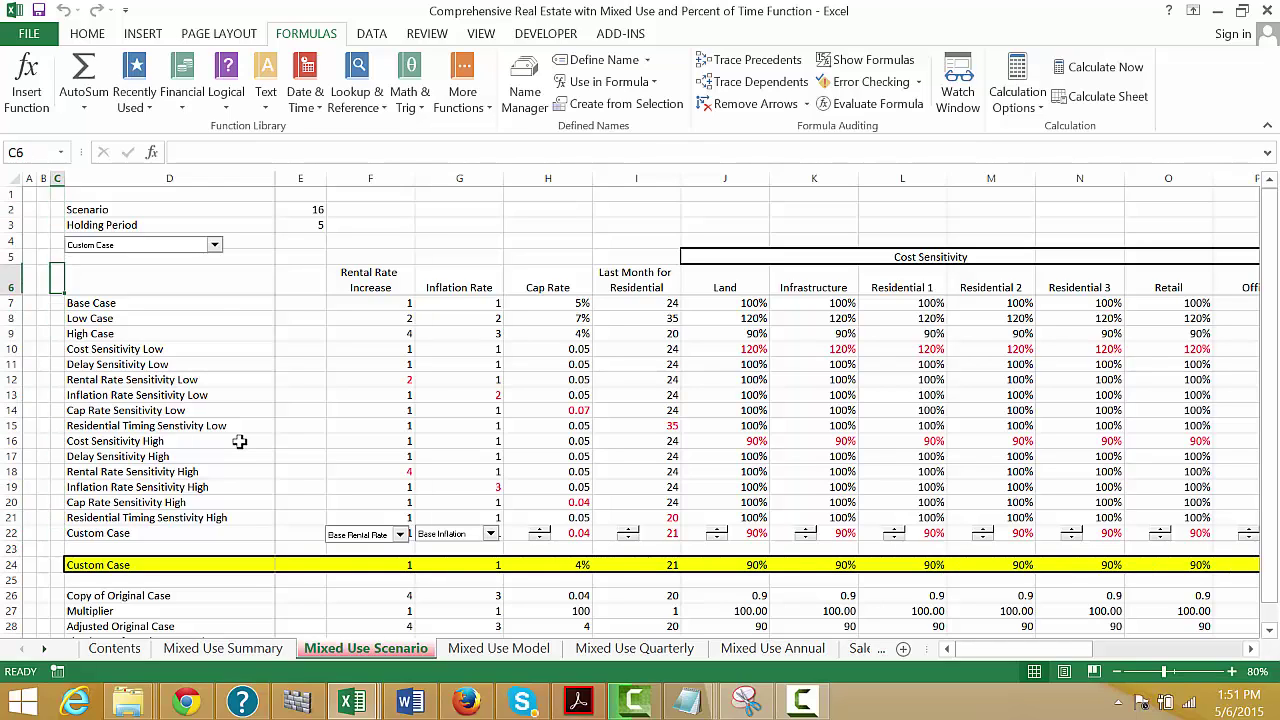
# Step: Examine the rental rate, inflation rate and cap rate inputs of the scenario cases
pyautogui.press('Right')
pyautogui.press('Right')
pyautogui.press('Right')
pyautogui.press('Right')
pyautogui.press('Right')
pyautogui.press('Right')
pyautogui.press('Left')
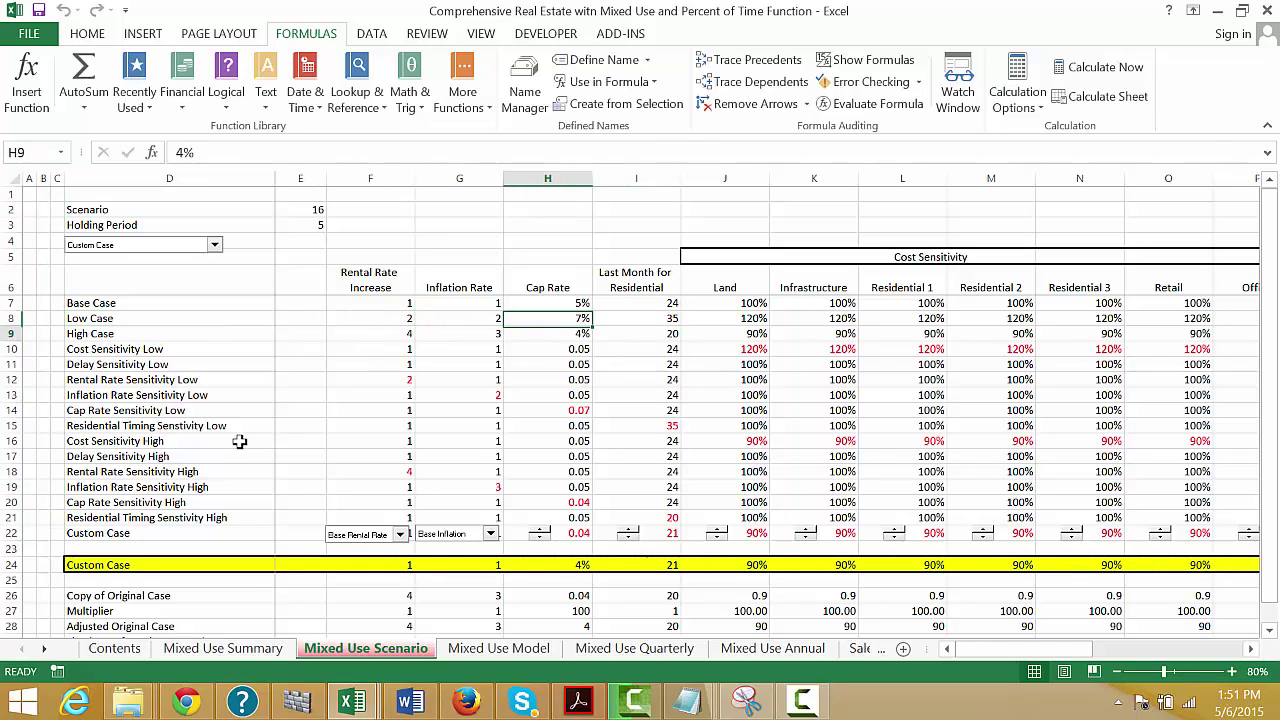
pyautogui.press('Down')
pyautogui.press('Down')
pyautogui.press('Down')
pyautogui.press('Down')
pyautogui.press('Down')
pyautogui.press('Down')
pyautogui.press('Down')
# Step: Review the cost sensitivity percentages of the individual projects across the scenario table
pyautogui.press('Right')
pyautogui.press('Right')
pyautogui.press('Right')
pyautogui.press('Right')
pyautogui.press('Right')
pyautogui.press('Right')
pyautogui.press('Right')
pyautogui.press('Right')
pyautogui.press('Right')
pyautogui.press('Right')
pyautogui.press('Right')
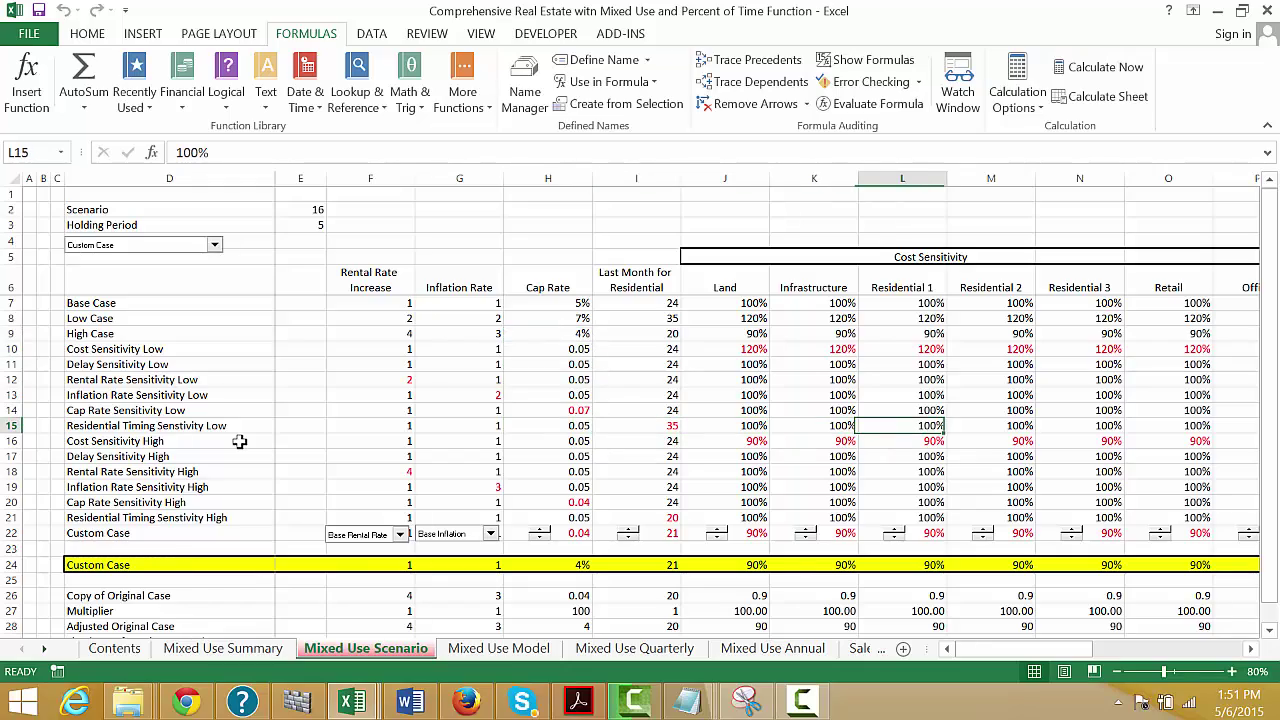
# Step: Examine the S-curve codes of the individual projects across the scenario table and return to the case names
pyautogui.press('Right')
pyautogui.press('Right')
pyautogui.press('Right')
pyautogui.press('Right')
pyautogui.press('Right')
pyautogui.press('Right')
pyautogui.press('Right')
pyautogui.press('Right')
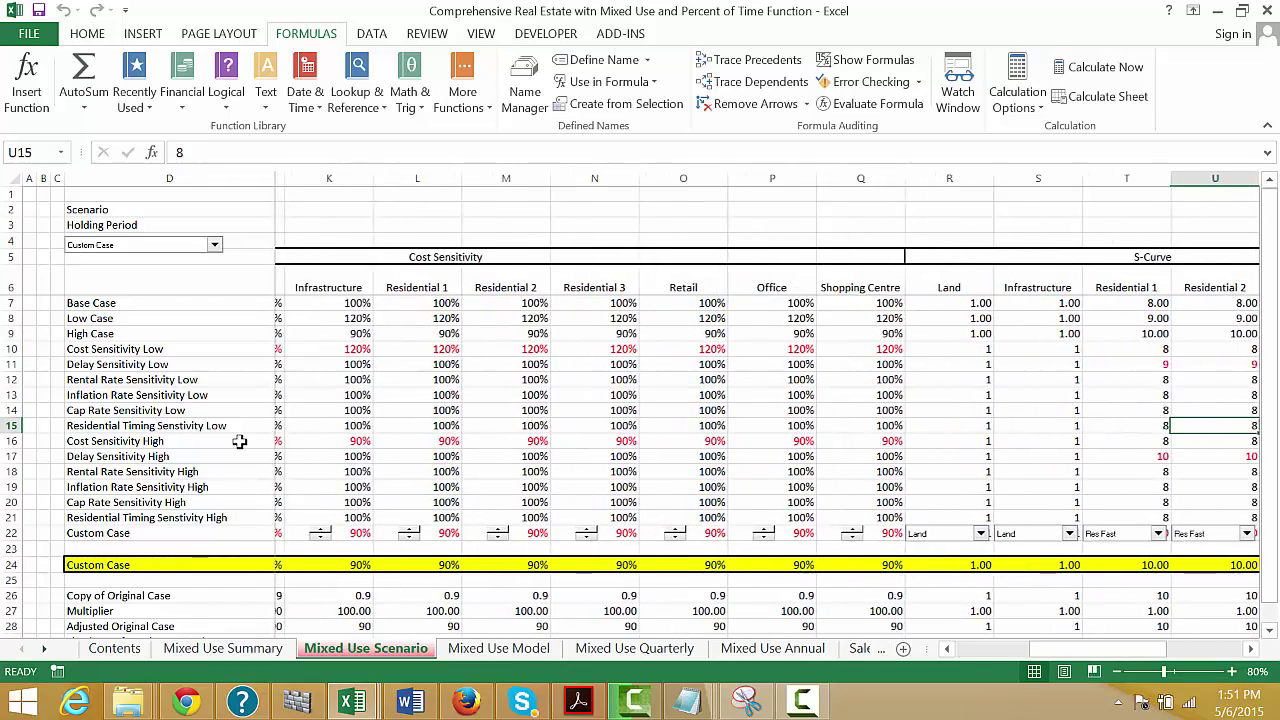
pyautogui.press('Left')
pyautogui.press('Left')
pyautogui.press('Left')
pyautogui.press('Left')
pyautogui.press('Left')
pyautogui.press('Left')
pyautogui.press('Left')
pyautogui.press('Left')
pyautogui.press('Left')
pyautogui.press('Left')
pyautogui.press('Left')
pyautogui.press('Left')
pyautogui.press('Left')
pyautogui.press('Left')
pyautogui.press('Left')
pyautogui.press('Left')
pyautogui.press('Left')
pyautogui.press('Left')
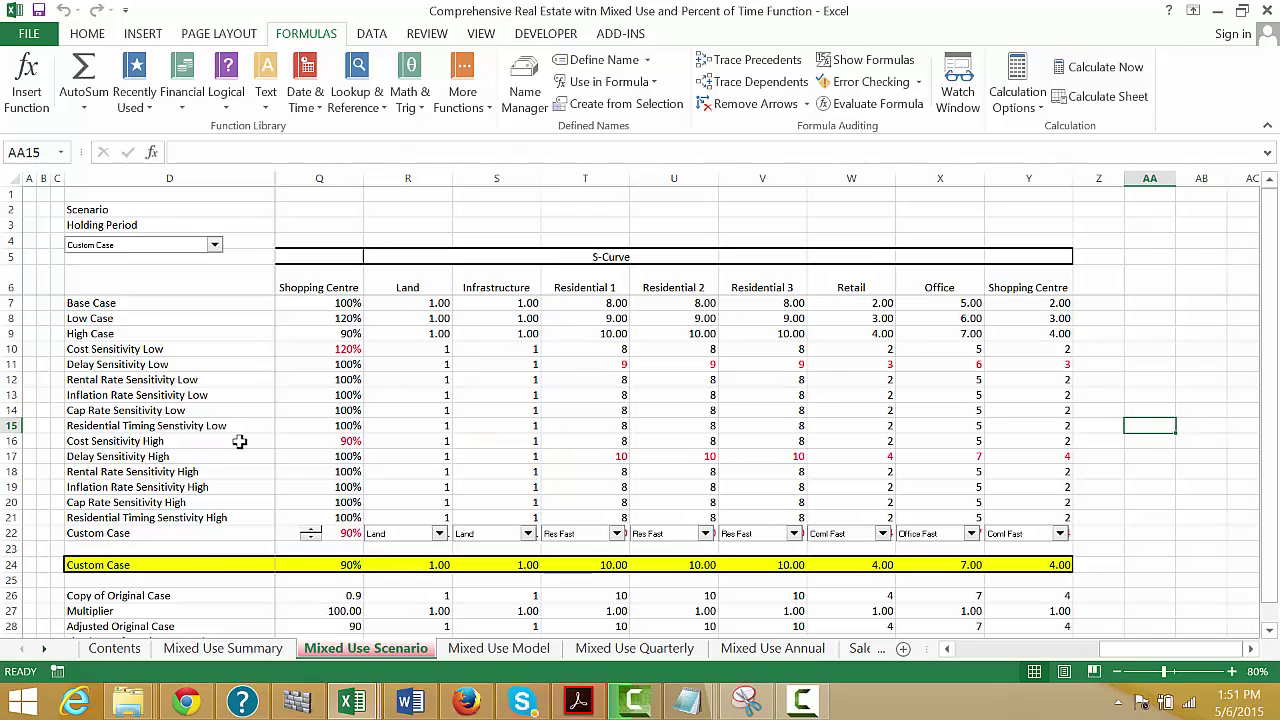
pyautogui.press('Left')
pyautogui.press('Left')
pyautogui.press('Left')
pyautogui.press('Left')
pyautogui.press('Left')
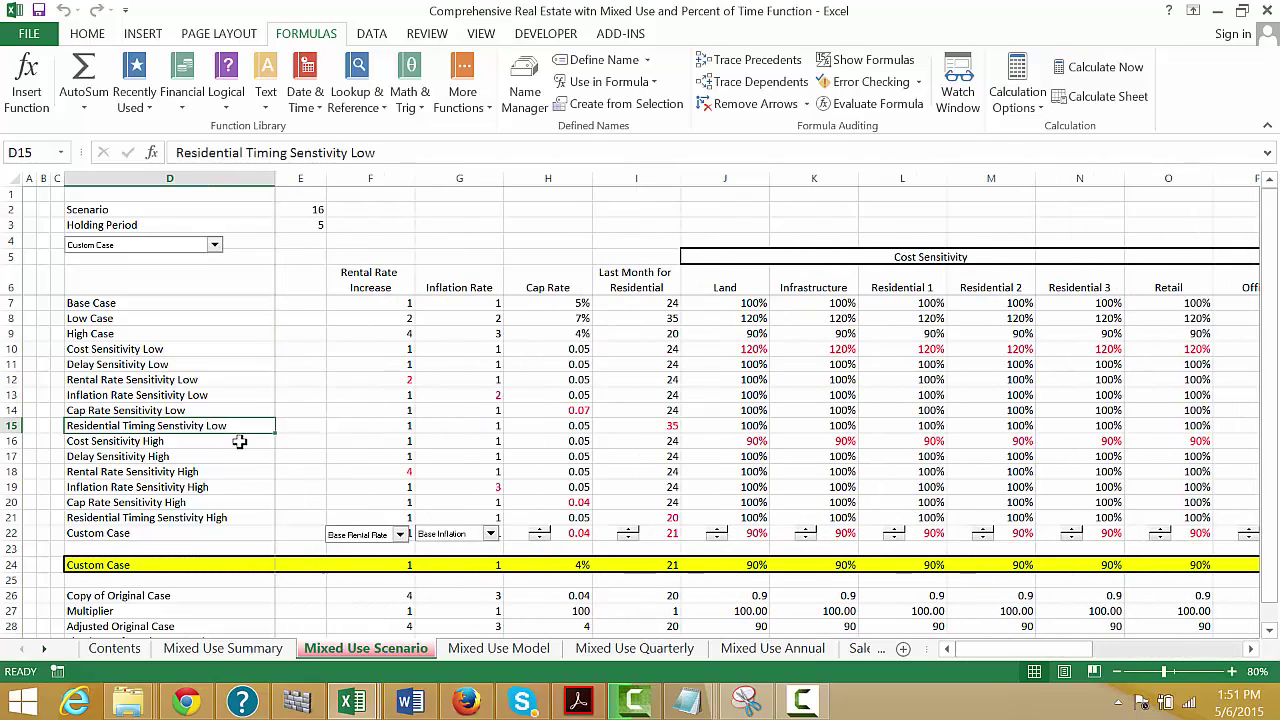
# Step: Read down the remaining scenario cases to the custom case and the original case, multiplier and adjusted rows below it
pyautogui.press('Down')
pyautogui.press('Down')
pyautogui.press('Down')
pyautogui.press('Down')
pyautogui.press('Down')
pyautogui.press('Down')
pyautogui.press('Down')
pyautogui.press('Down')
pyautogui.press('Down')
pyautogui.press('Down')
pyautogui.press('Down')
pyautogui.press('Down')
pyautogui.press('Down')
pyautogui.press('Down')
pyautogui.press('Down')
pyautogui.press('Down')
pyautogui.press('Down')
pyautogui.press('Down')
pyautogui.press('Down')
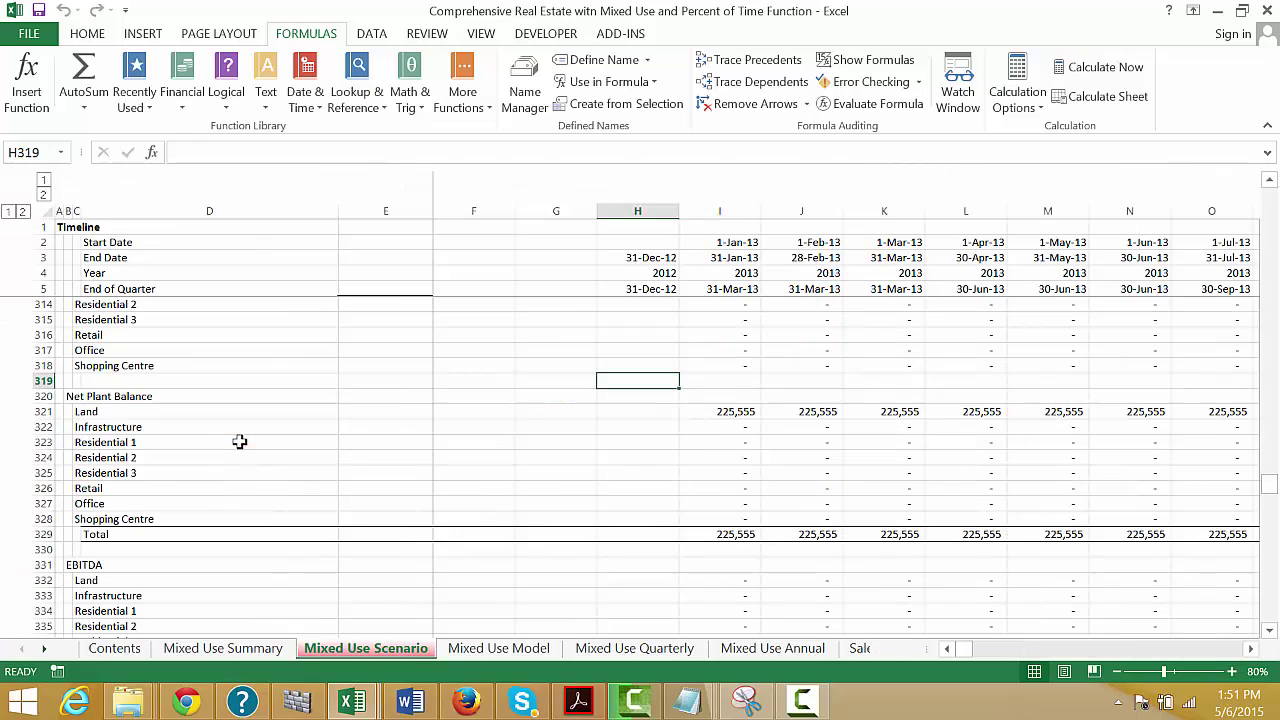
# Step: Switch to the Mixed Use Model sheet and examine the Net Plant Balance section
pyautogui.hotkey('ctrl', 'pagedown')
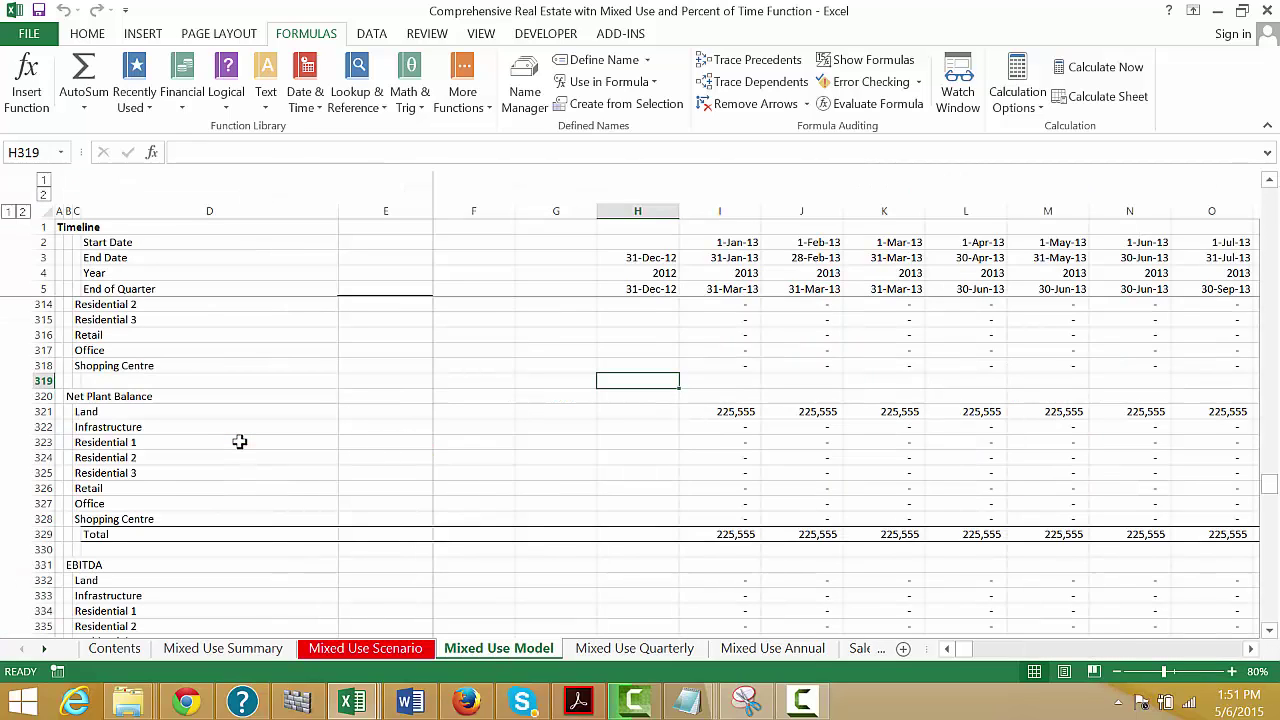
pyautogui.press('Up')
pyautogui.press('Up')
pyautogui.press('Left')
pyautogui.press('Left')
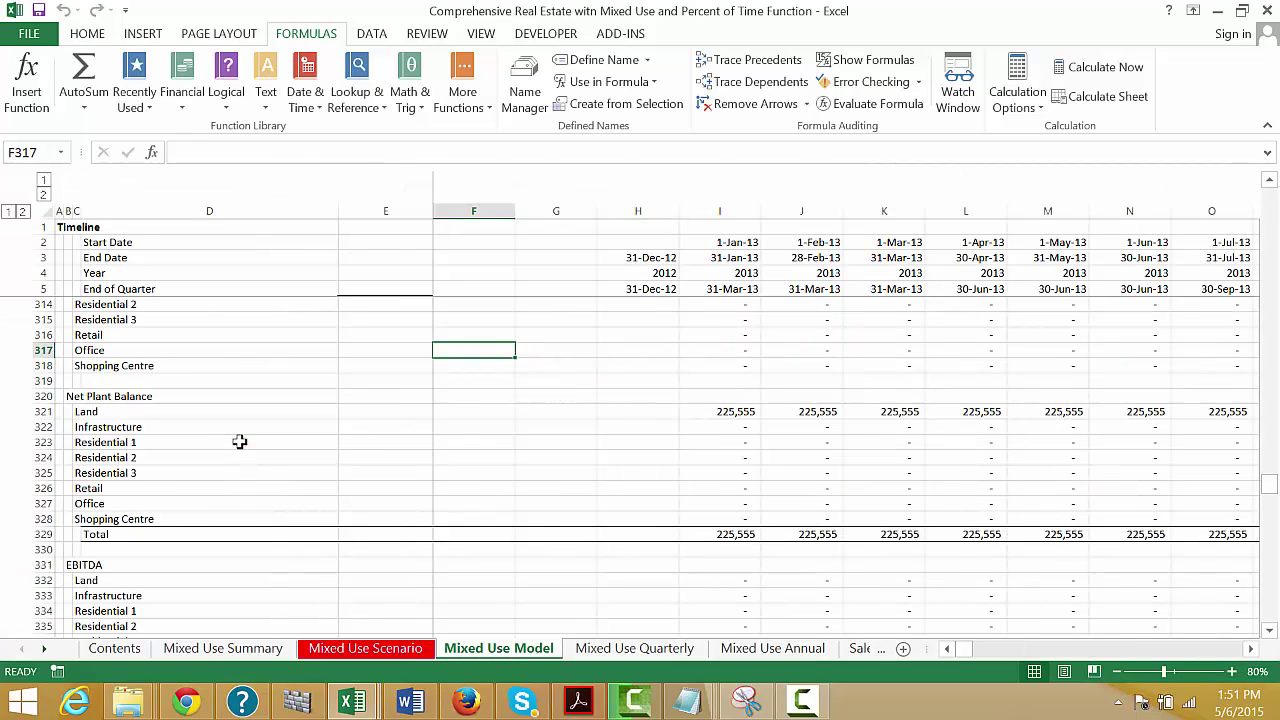
pyautogui.press('Left')
pyautogui.press('Left')
pyautogui.press('Left')
pyautogui.press('Left')
pyautogui.press('Up')
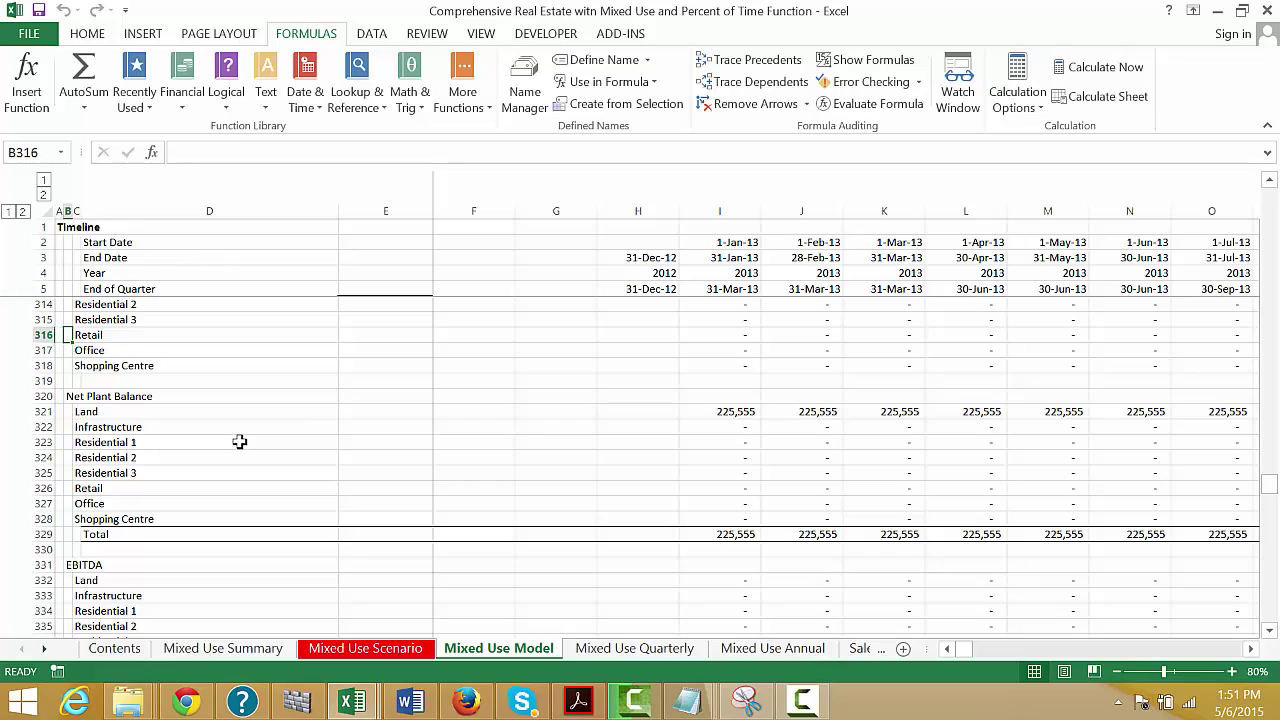
# Step: Examine the Capital Allowance/Deductible Percent and Accumulated Plant Balance sections above the net plant balance
pyautogui.press('Up')
pyautogui.press('Up')
pyautogui.press('Up')
pyautogui.press('Up')
pyautogui.press('Up')
pyautogui.press('Up')
pyautogui.press('Up')
pyautogui.press('Up')
pyautogui.press('Up')
pyautogui.press('Up')
pyautogui.press('Up')
pyautogui.press('Up')
pyautogui.press('Up')
pyautogui.press('Up')
pyautogui.press('Up')
pyautogui.press('Up')
pyautogui.press('Up')
pyautogui.press('Up')
pyautogui.press('Up')
pyautogui.press('Up')
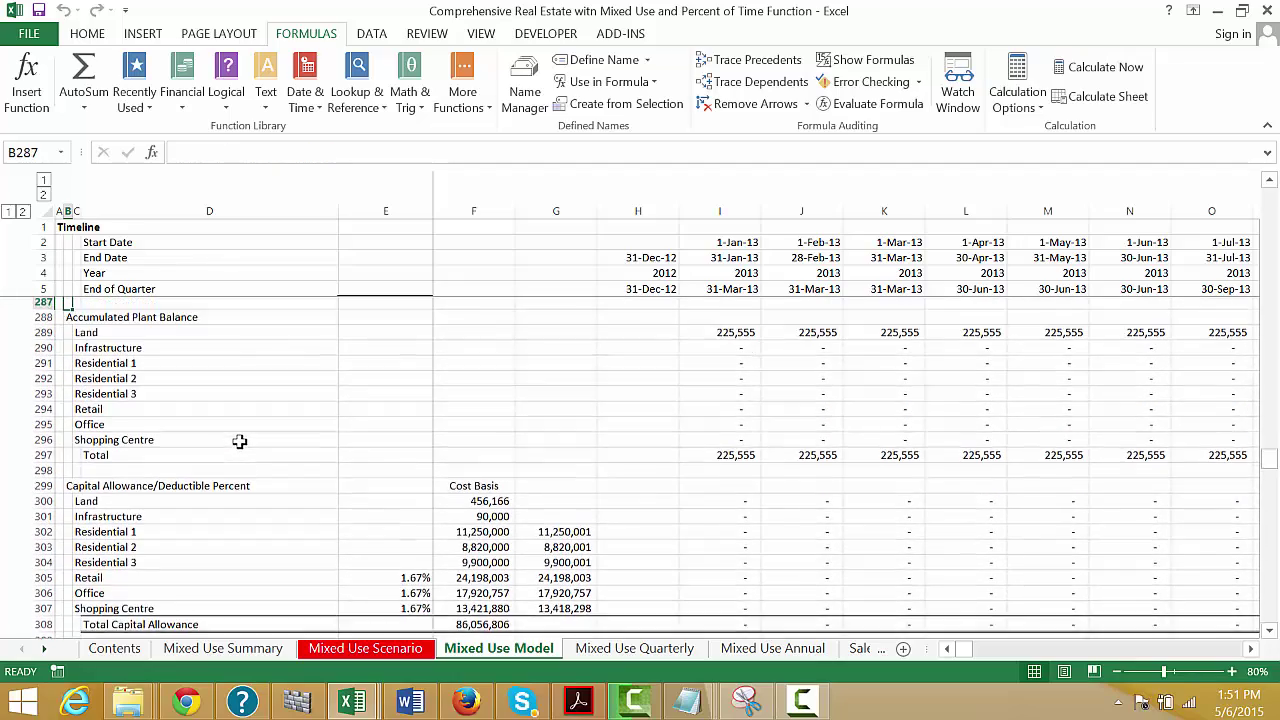
# Step: Review the re-investment rate, IRR and MIRR of each project in the Pre-tax Cash Flow section
pyautogui.press('Up')
pyautogui.press('Up')
pyautogui.press('Up')
pyautogui.press('Up')
pyautogui.press('Up')
pyautogui.press('Up')
pyautogui.press('Up')
pyautogui.press('Up')
pyautogui.press('Up')
pyautogui.press('Up')
pyautogui.press('Up')
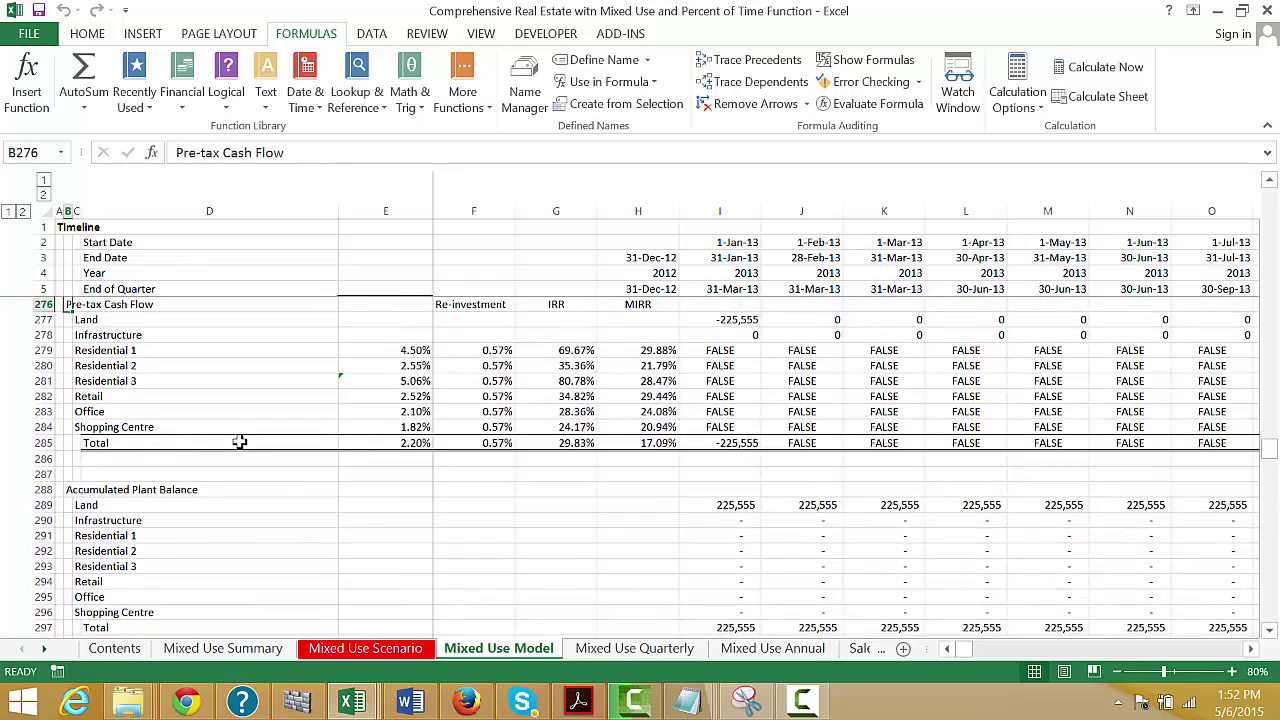
# Step: Move up past the Total Capital Expenditures section to the Timeline and Dates inputs at the start of the model sheet
pyautogui.hotkey('ctrl', 'Up')
pyautogui.hotkey('ctrl', 'Up')
pyautogui.hotkey('ctrl', 'Up')
pyautogui.hotkey('ctrl', 'Up')
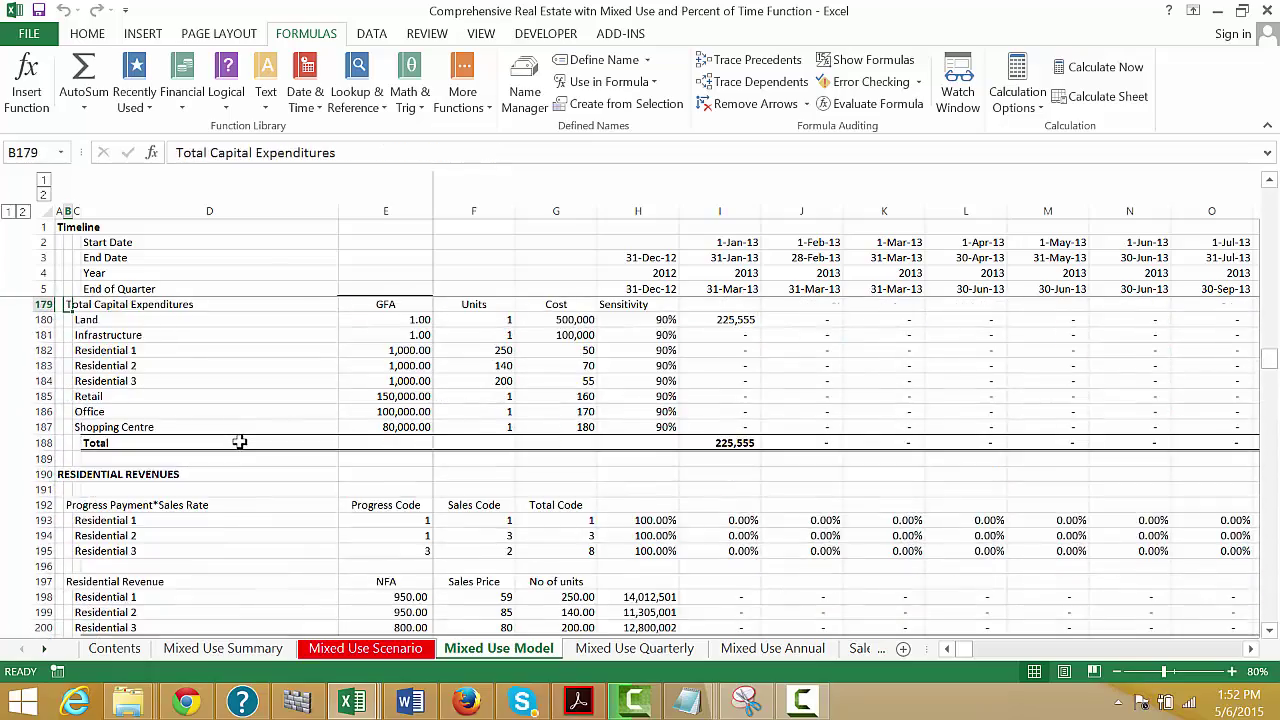
pyautogui.hotkey('ctrl', 'Up')
pyautogui.hotkey('ctrl', 'Up')
pyautogui.hotkey('ctrl', 'Up')
pyautogui.hotkey('ctrl', 'Up')
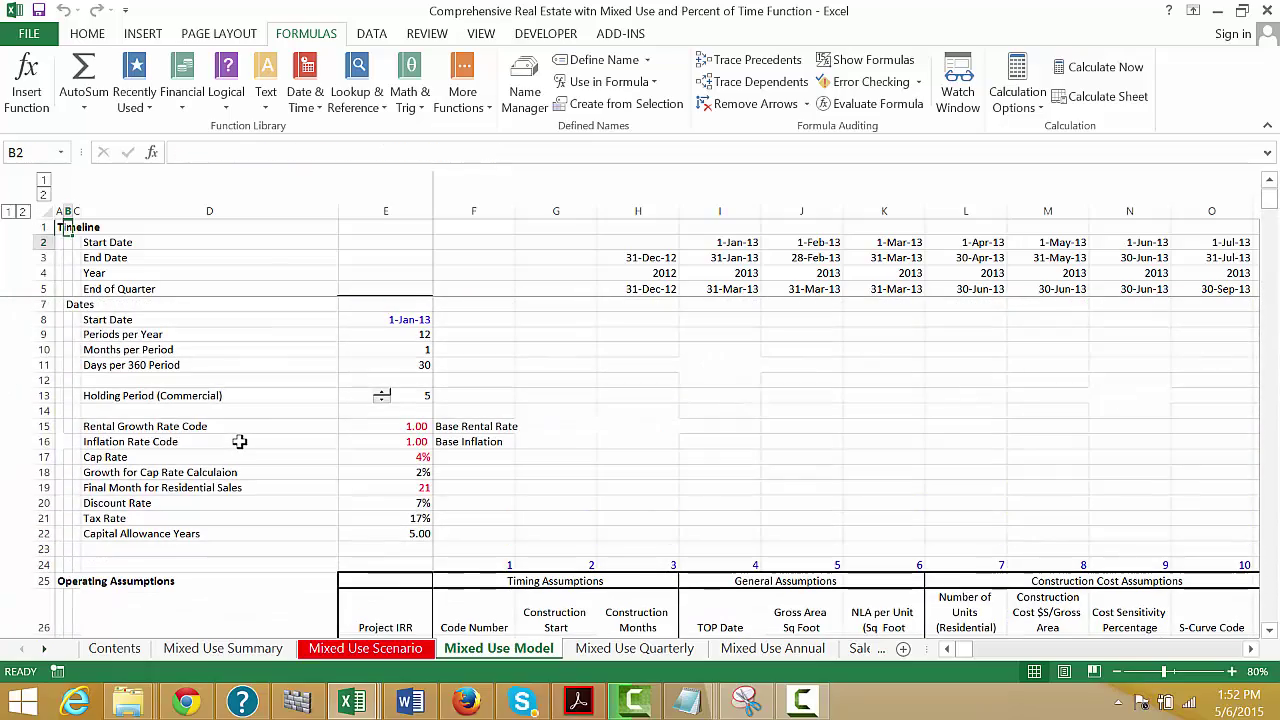
# Step: Examine the monthly end dates along the model's common timeline
pyautogui.press('Right')
pyautogui.press('Right')
pyautogui.press('Right')
pyautogui.press('Right')
pyautogui.press('Right')
pyautogui.press('Right')
pyautogui.press('Right')
pyautogui.press('Right')
pyautogui.press('Right')
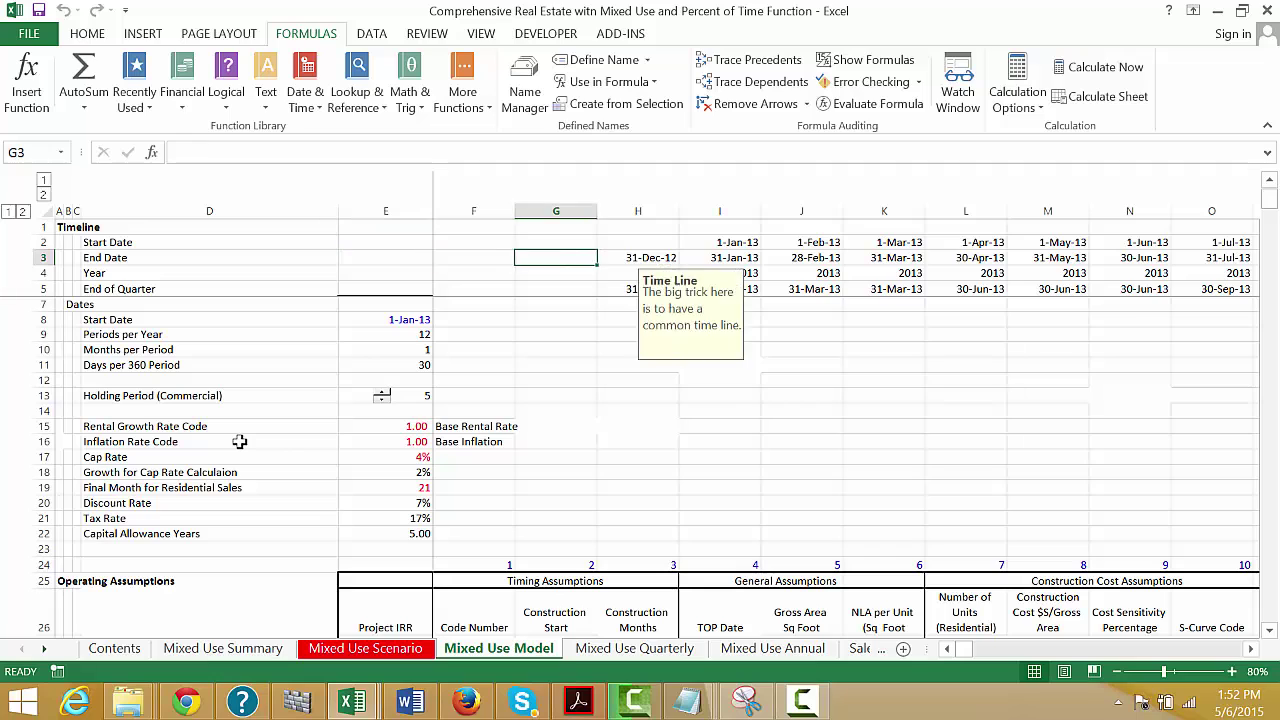
pyautogui.press('Right')
pyautogui.press('Left')
pyautogui.press('Left')
pyautogui.press('Left')
pyautogui.press('Left')
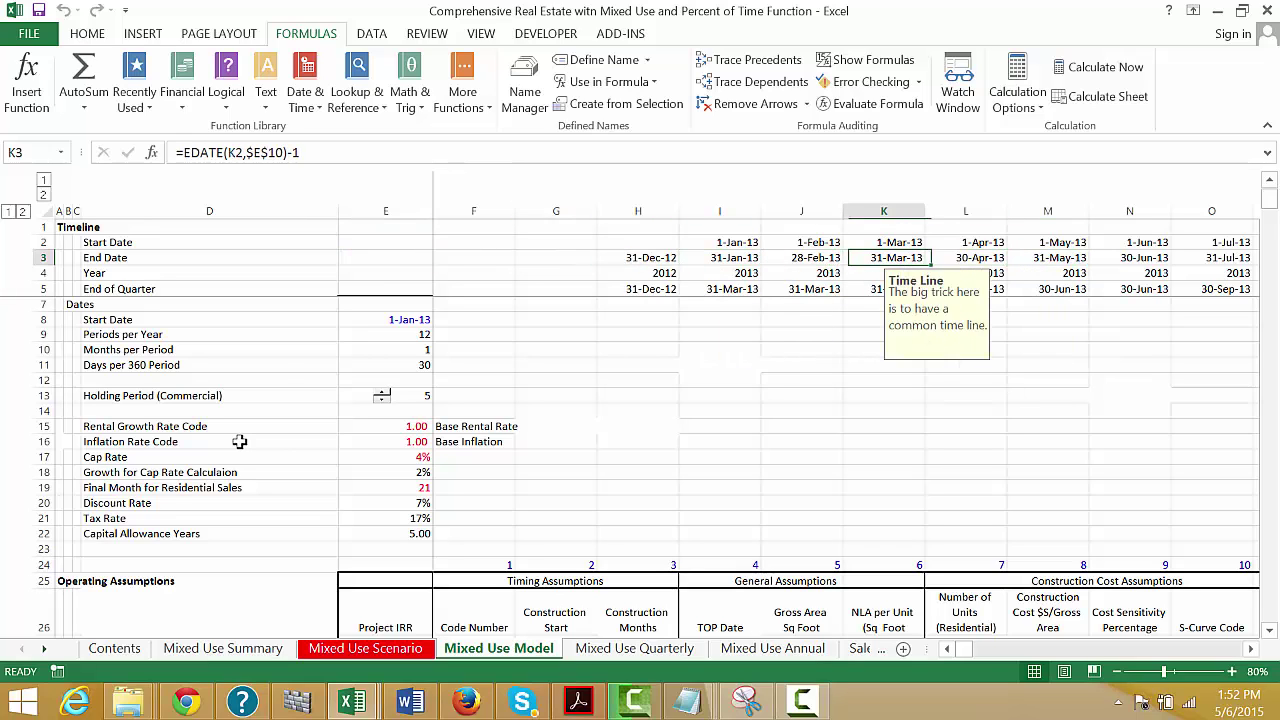
# Step: Check the EDATE formulas of the timeline's End Date row against the start dates above them
pyautogui.press('Right')
pyautogui.press('Right')
pyautogui.press('Right')
pyautogui.press('Right')
pyautogui.press('Right')
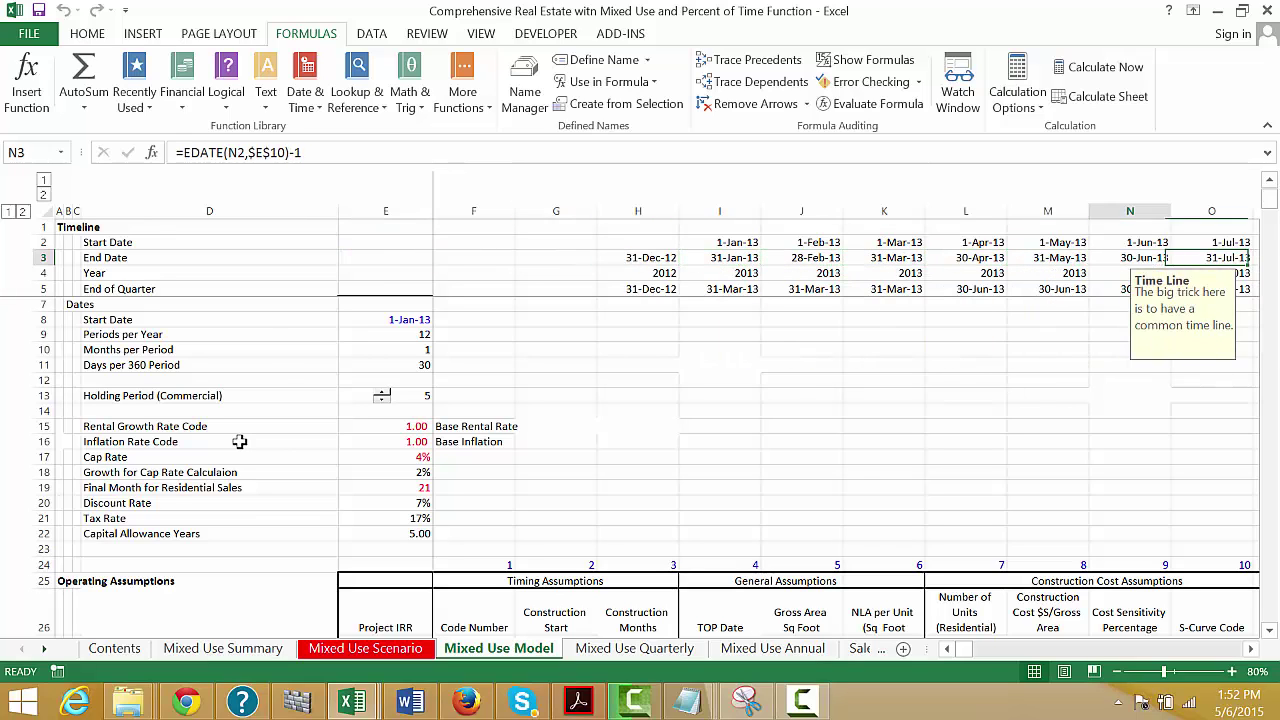
pyautogui.press('Left')
pyautogui.press('Left')
pyautogui.press('Left')
pyautogui.press('Left')
pyautogui.press('Left')
pyautogui.press('Left')
pyautogui.press('Right')
pyautogui.press('Up')
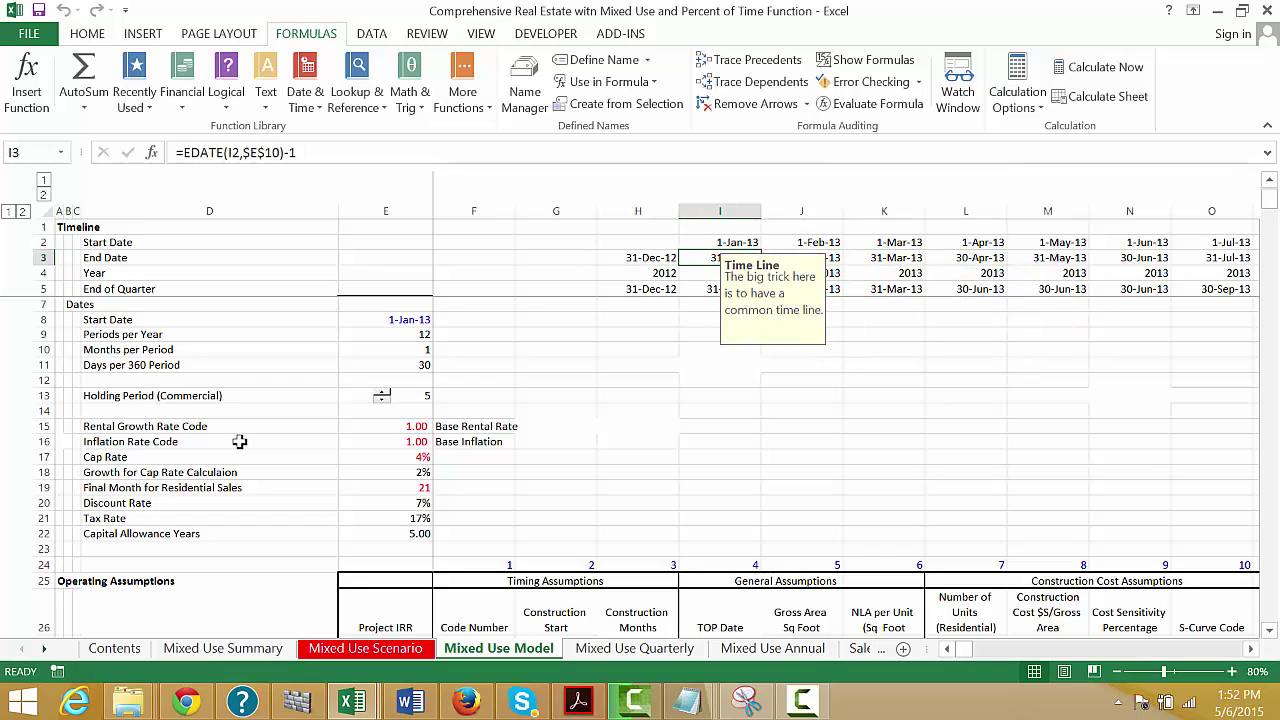
pyautogui.press('Down')
pyautogui.press('Right')
pyautogui.press('Right')
pyautogui.press('Left')
pyautogui.press('Left')
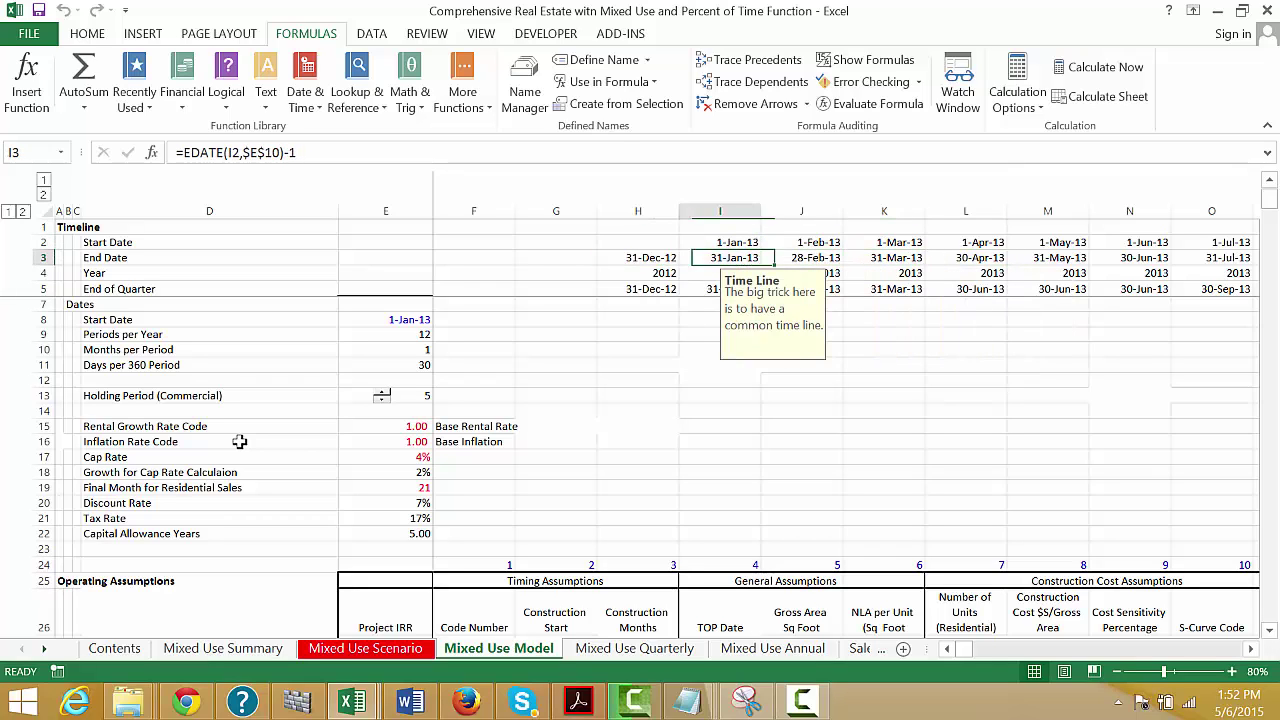
# Step: Inspect the YEAR formulas in the Year row of the timeline
pyautogui.press('Down')
pyautogui.press('Up')
pyautogui.press('Down')
pyautogui.press('Left')
pyautogui.press('Down')
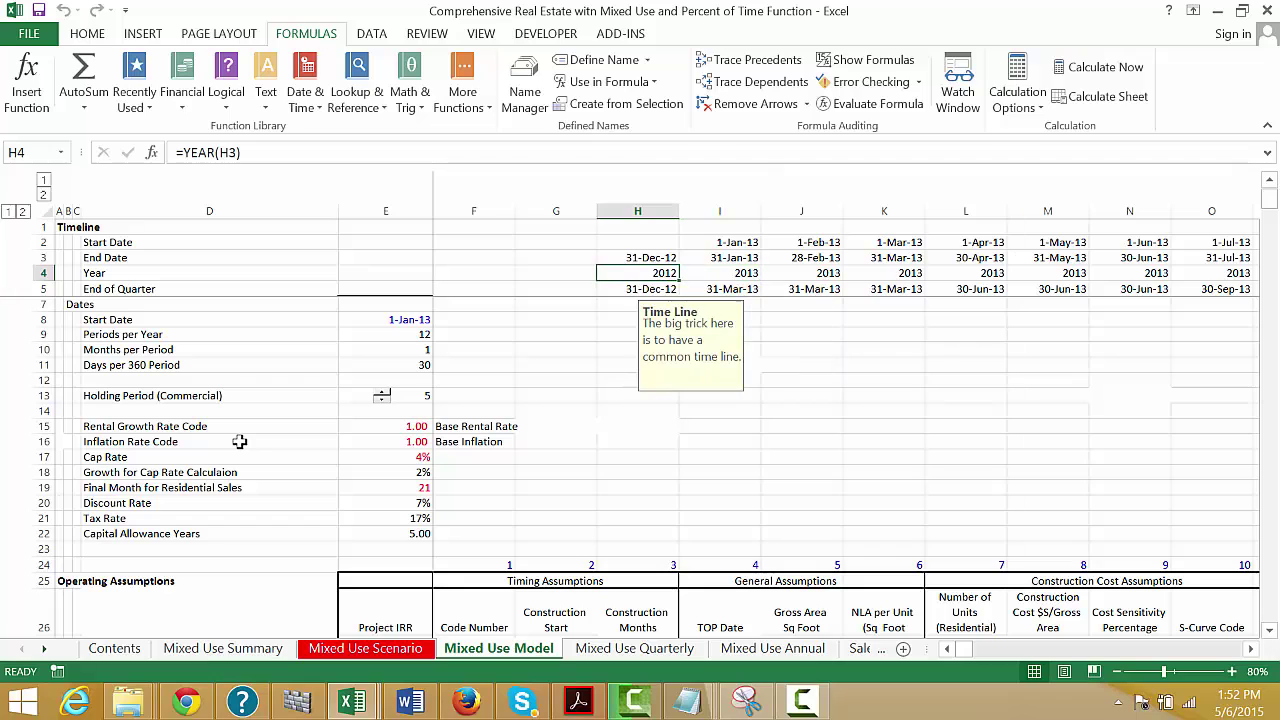
pyautogui.press('Up')
pyautogui.press('Right')
pyautogui.press('Down')
pyautogui.press('Up')
pyautogui.press('Right')
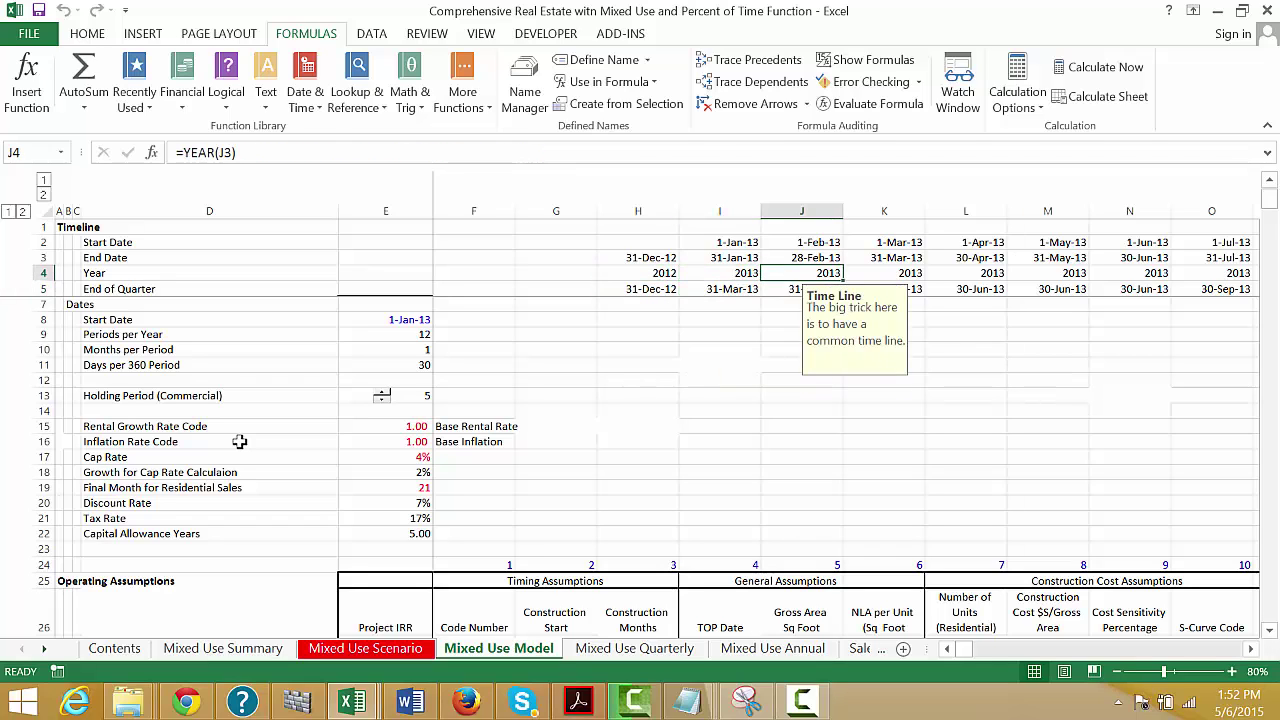
# Step: Inspect the EOMONTH formulas in the End of Quarter row across the first months of the timeline
pyautogui.press('Down')
pyautogui.press('Right')
pyautogui.press('Right')
pyautogui.press('Left')
pyautogui.press('Left')
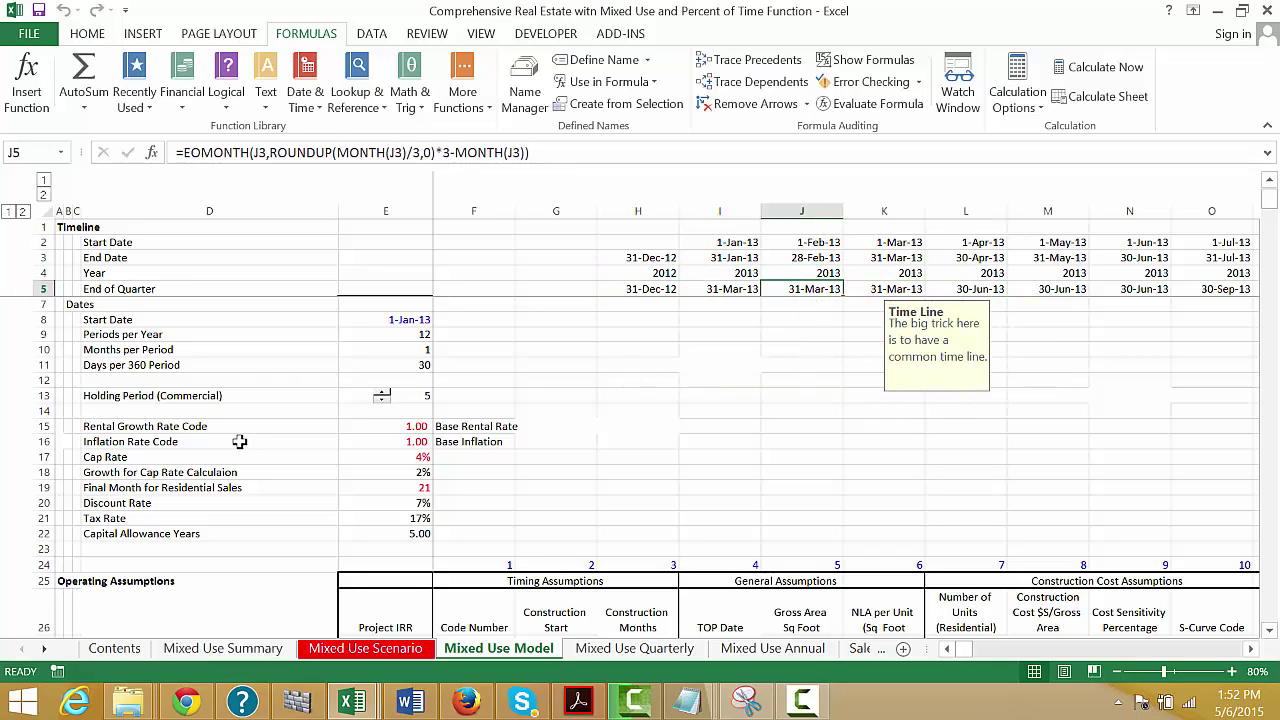
pyautogui.press('Right')
pyautogui.press('Right')
pyautogui.press('Right')
pyautogui.press('Left')
pyautogui.press('Left')
pyautogui.press('Left')
pyautogui.press('Left')
pyautogui.press('Left')
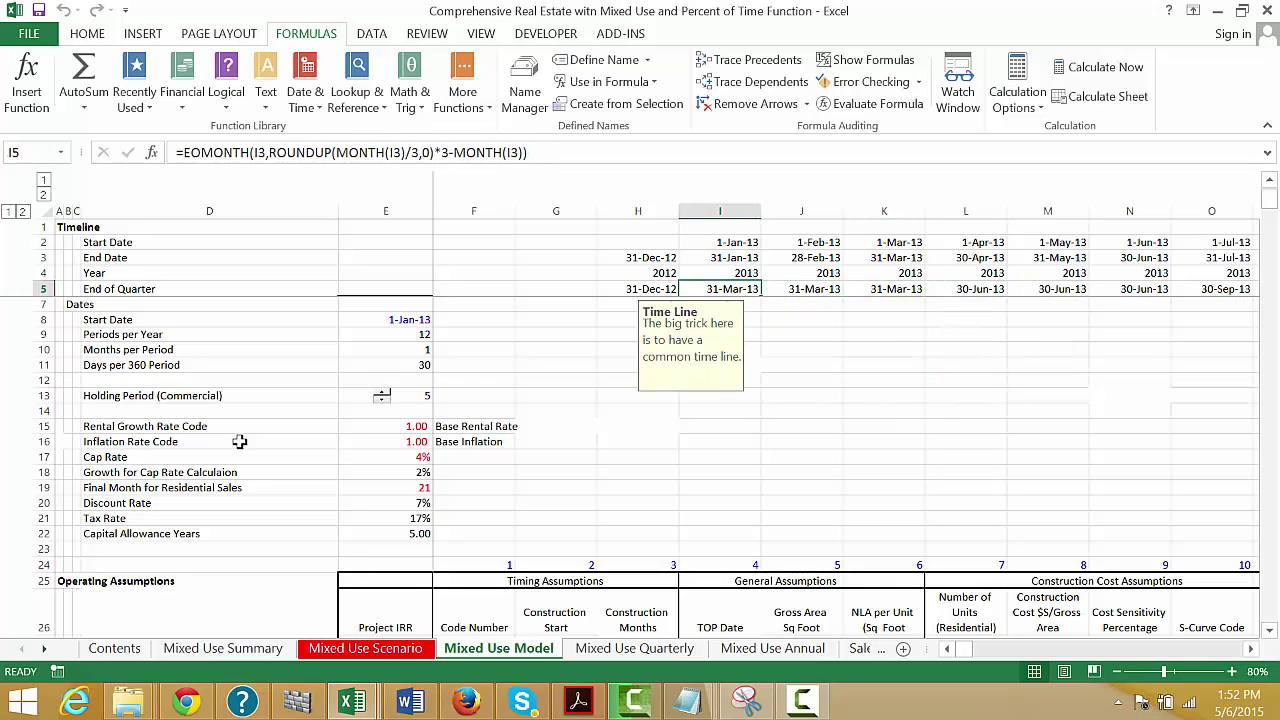
# Step: Follow the End of Quarter formulas along the monthly timeline out to January 2014
pyautogui.press('Right')
pyautogui.press('Right')
pyautogui.press('Right')
pyautogui.press('Right')
pyautogui.press('Right')
pyautogui.press('Right')
pyautogui.press('Right')
pyautogui.press('Right')
pyautogui.press('Right')
pyautogui.press('Right')
pyautogui.press('Right')
pyautogui.press('Right')
pyautogui.press('Right')
pyautogui.press('Right')
pyautogui.press('Right')
pyautogui.press('Right')
pyautogui.press('Right')
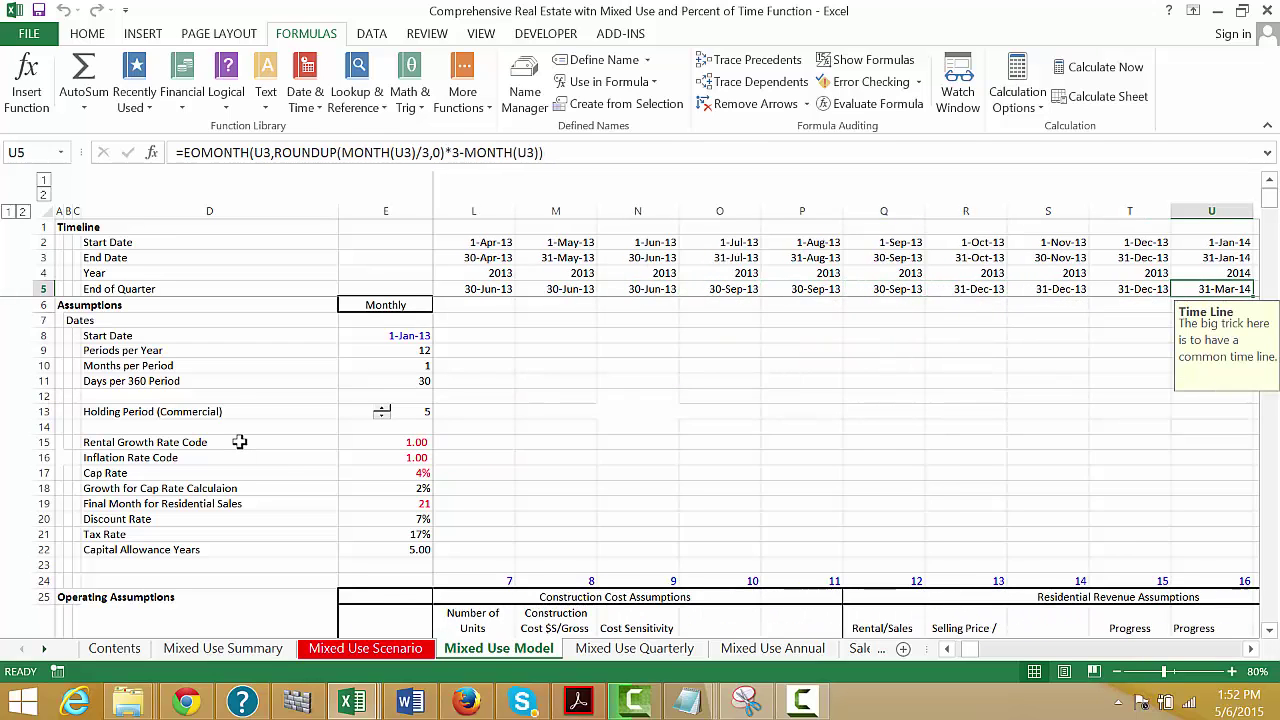
# Step: Recheck the End of Quarter formulas back toward the March 2013 column of the timeline
pyautogui.press('Left')
pyautogui.press('Left')
pyautogui.press('Left')
pyautogui.press('Left')
pyautogui.press('Left')
pyautogui.press('Left')
pyautogui.press('Left')
pyautogui.press('Left')
pyautogui.press('Left')
pyautogui.press('Left')
pyautogui.press('Left')
pyautogui.press('Left')
pyautogui.press('Left')
pyautogui.press('Left')
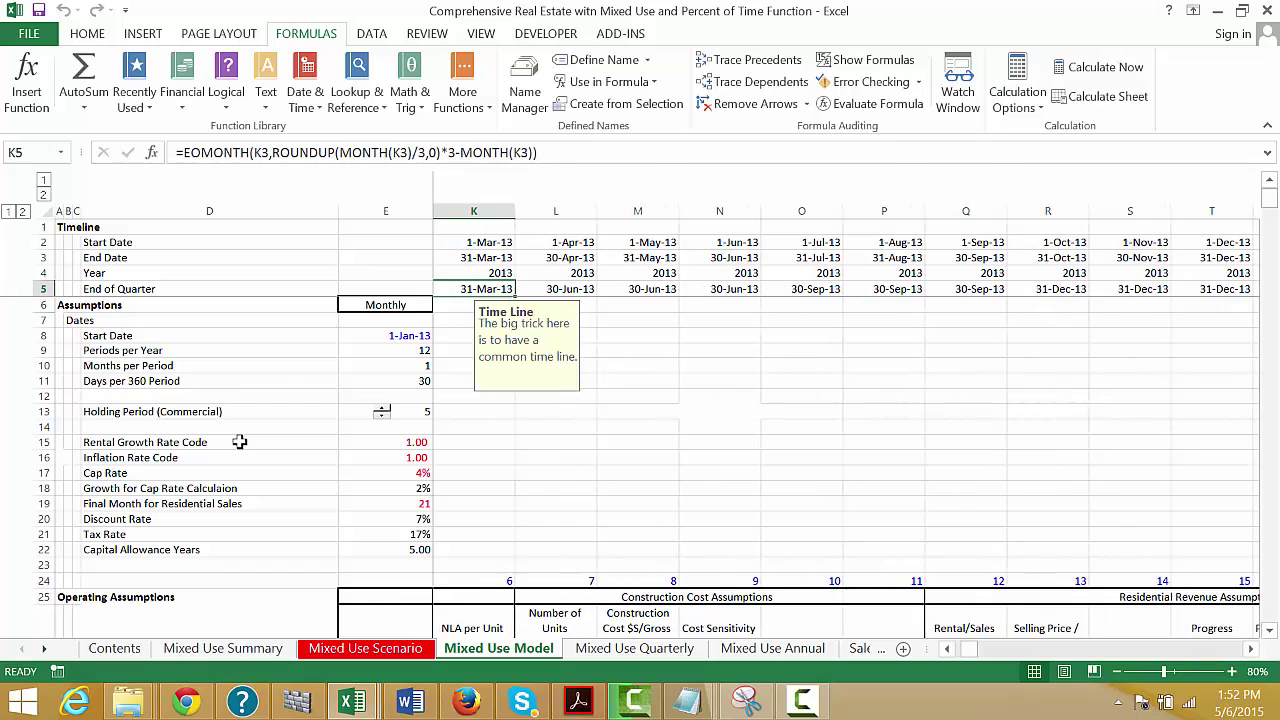
pyautogui.press('Right')
pyautogui.press('Right')
pyautogui.press('Left')
pyautogui.press('Left')
pyautogui.press('Left')
pyautogui.press('Left')
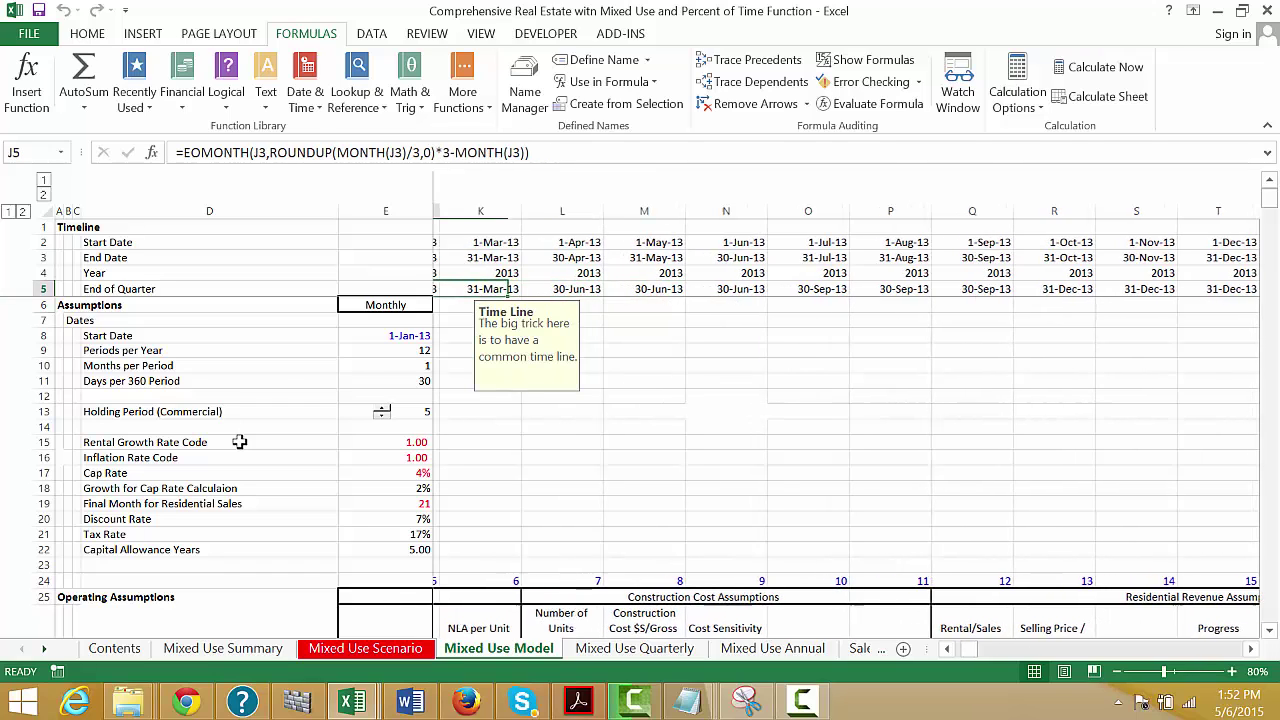
# Step: Look over the Dates assumptions from the start date down to the commercial holding period
pyautogui.press('Left')
pyautogui.press('Left')
pyautogui.press('Left')
pyautogui.press('Left')
pyautogui.press('Left')
pyautogui.press('Left')
pyautogui.press('Left')
pyautogui.press('Left')
pyautogui.press('Down')
pyautogui.press('Down')
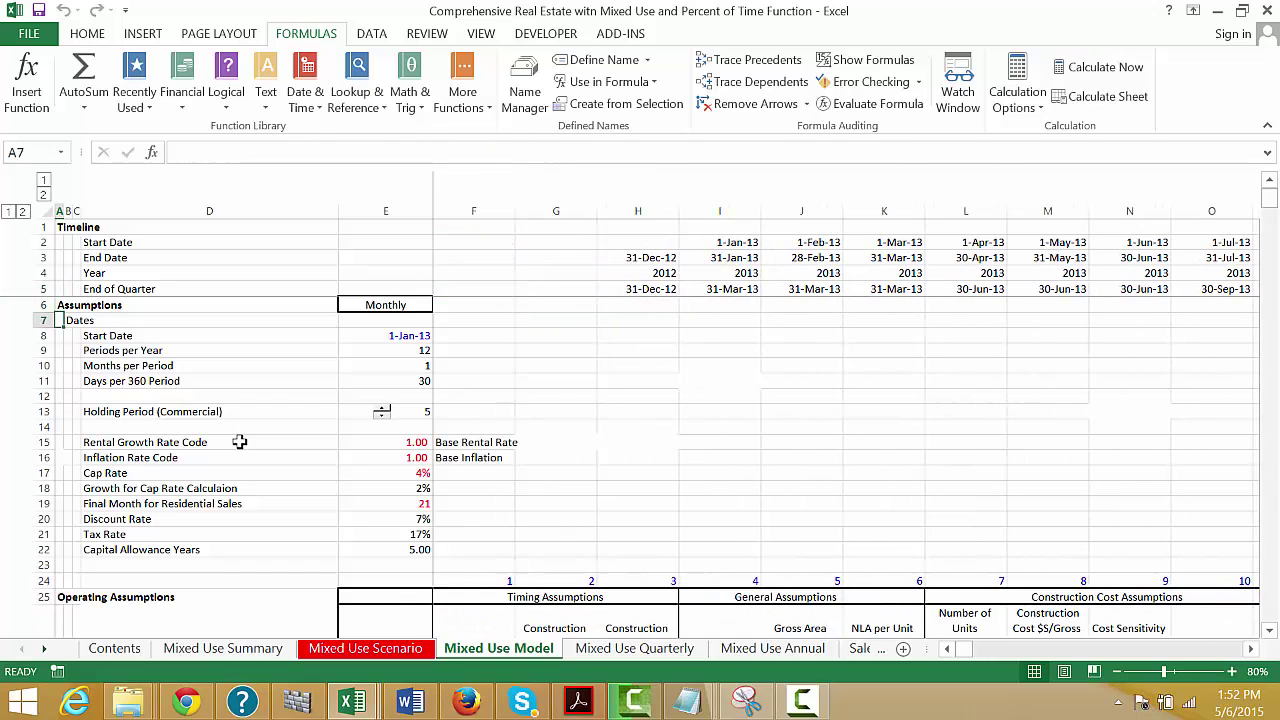
pyautogui.press('Down')
pyautogui.press('Down')
pyautogui.press('Down')
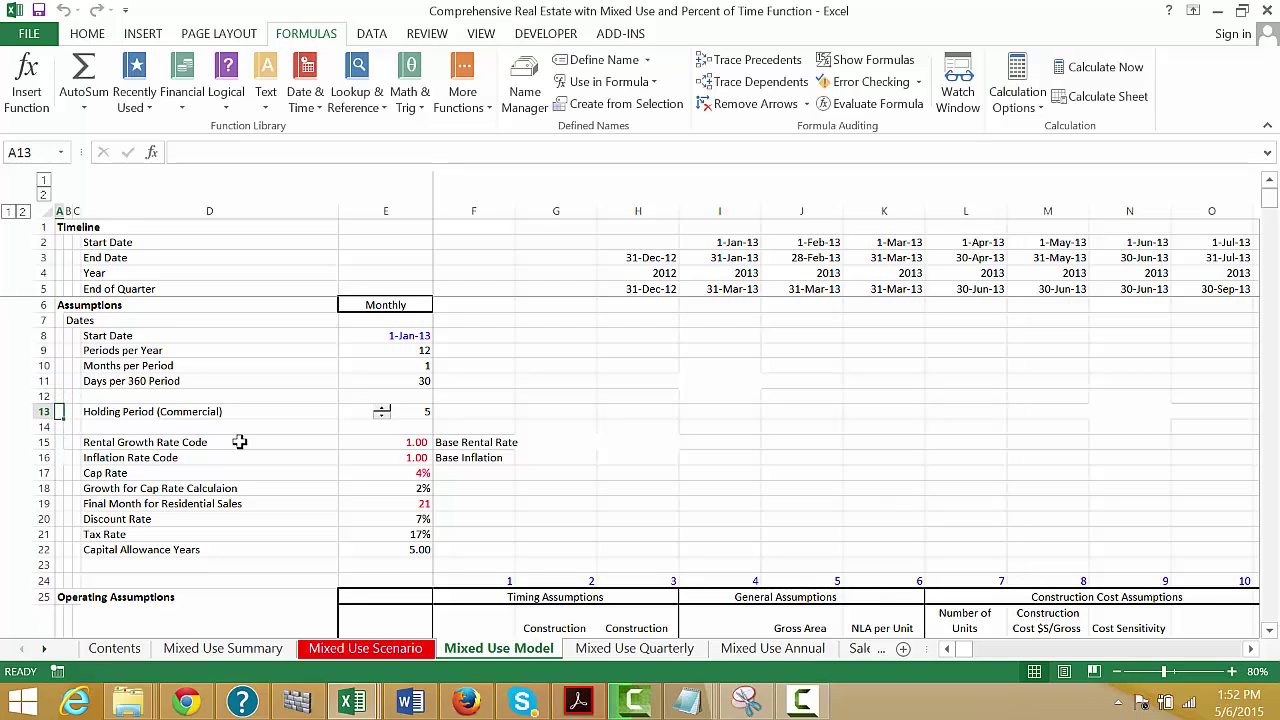
pyautogui.press('Right')
pyautogui.press('Right')
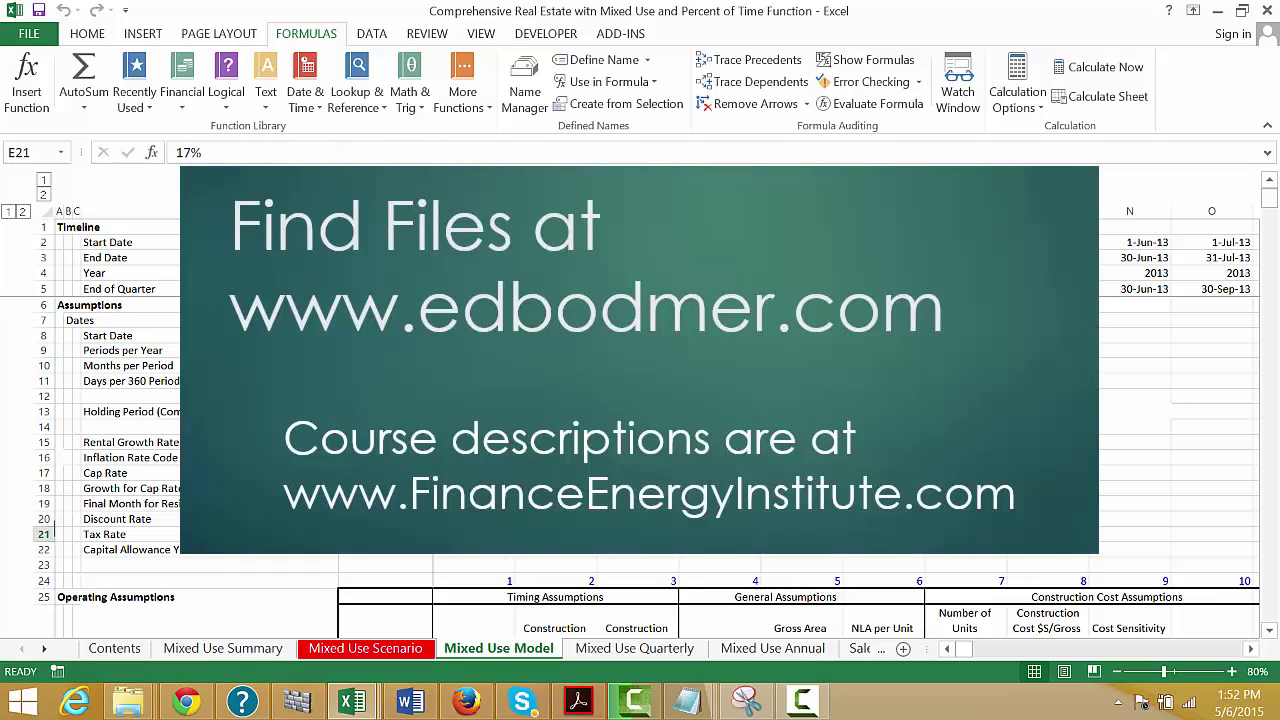
# Step: Examine the general assumptions in column E, from the growth and inflation codes through the tax rate and capital allowance years
pyautogui.press('Down')
pyautogui.press('Down')
pyautogui.press('Down')
pyautogui.press('Down')
pyautogui.press('Down')
pyautogui.press('Down')
pyautogui.press('Down')
pyautogui.press('Down')
pyautogui.press('Down')
pyautogui.press('Down')
pyautogui.press('Up')
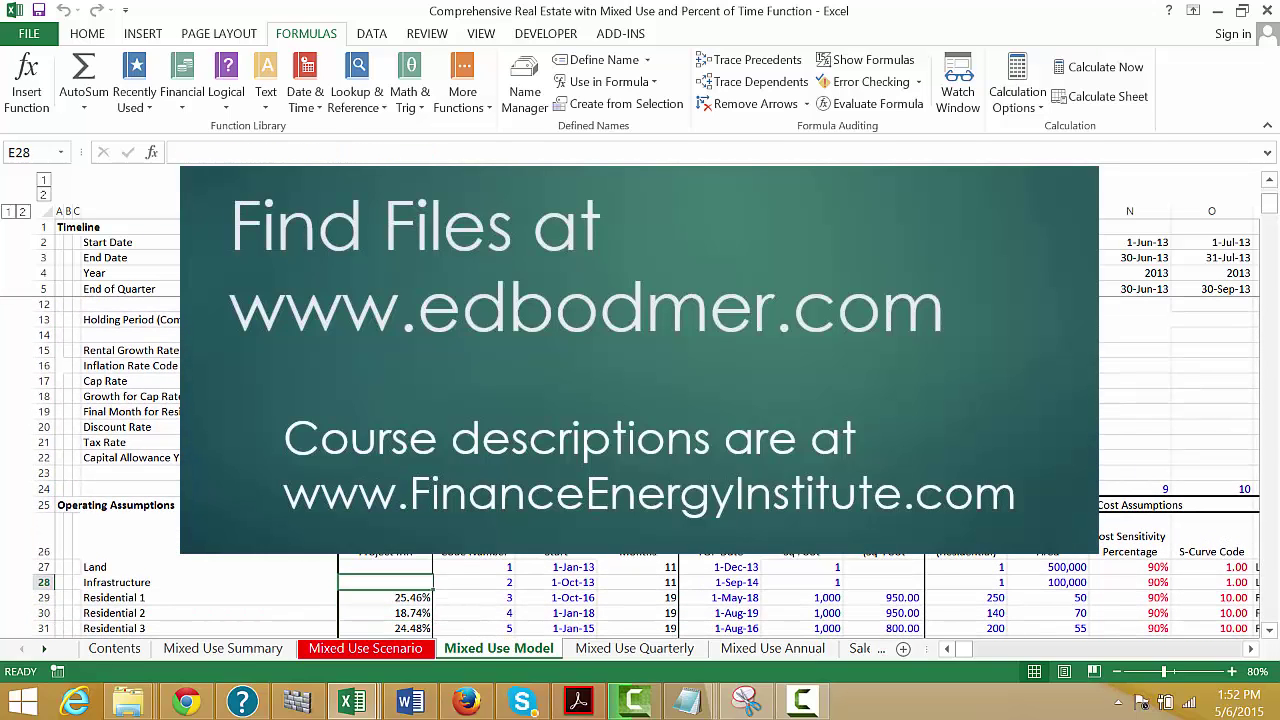
pyautogui.press('Up')
pyautogui.press('Up')
pyautogui.press('Up')
pyautogui.press('Up')
pyautogui.press('Up')
pyautogui.press('Up')
# Step: Review the Project IRR column of the Operating Assumptions table for the residential, retail, office and shopping centre projects
pyautogui.press('Down')
pyautogui.press('Down')
pyautogui.press('Down')
pyautogui.press('Down')
pyautogui.press('Down')
pyautogui.press('Down')
pyautogui.press('Down')
pyautogui.press('Down')
pyautogui.press('Down')
pyautogui.press('Down')
pyautogui.press('Down')
pyautogui.press('Down')
pyautogui.press('Down')
pyautogui.press('Down')
pyautogui.press('Down')
pyautogui.press('Down')
pyautogui.press('Down')
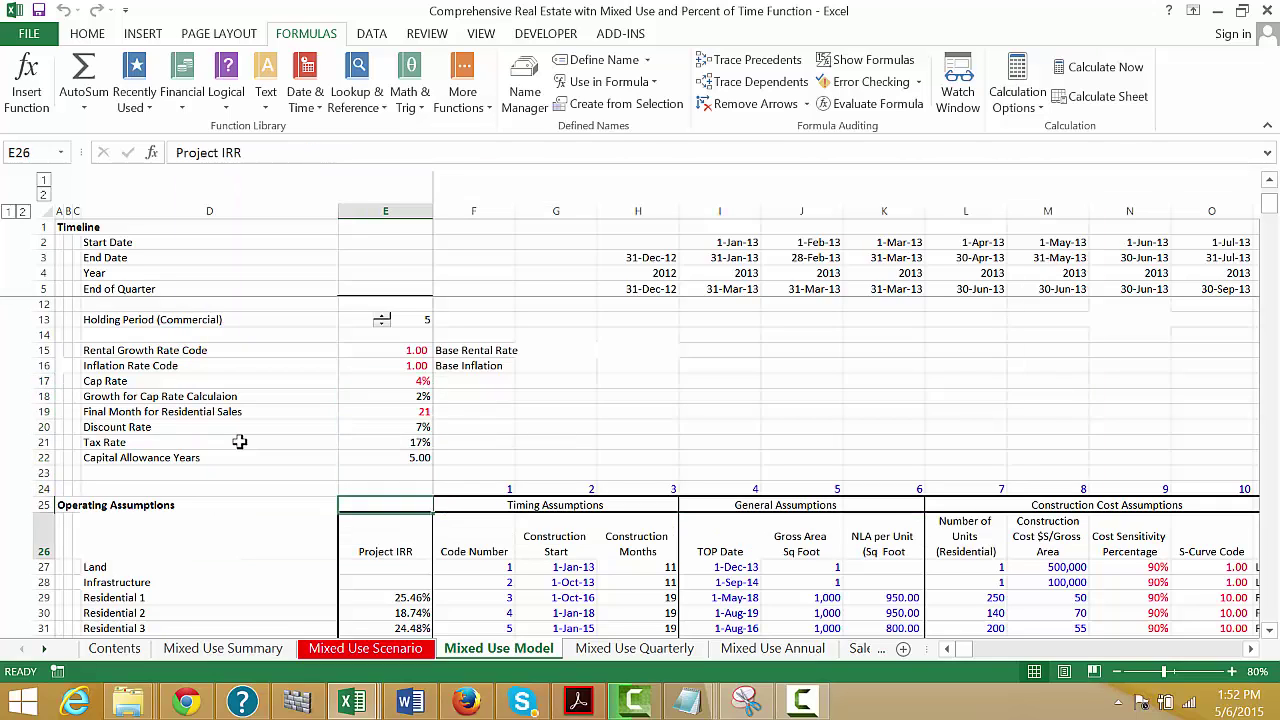
pyautogui.press('Up')
pyautogui.press('Up')
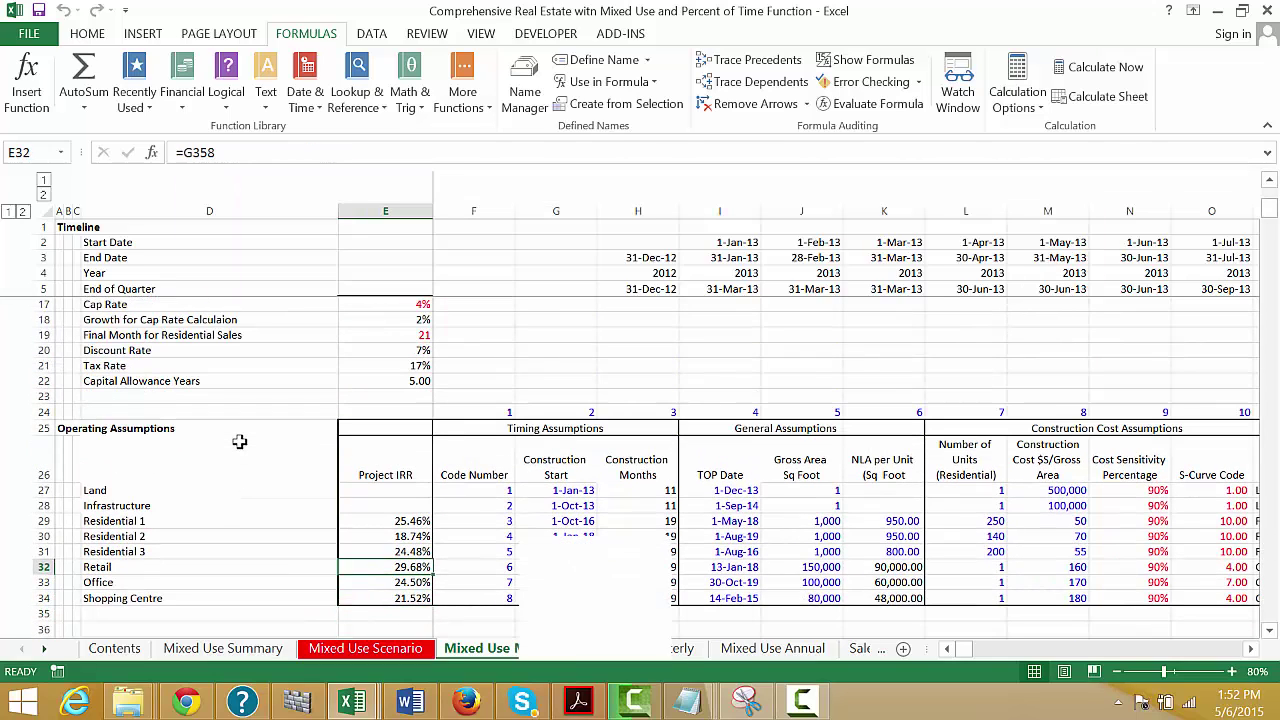
# Step: Check the Retail project's TOP Date EDATE formula against its construction start and construction months
pyautogui.press('Right')
pyautogui.press('Right')
pyautogui.press('Right')
pyautogui.press('Right')
pyautogui.press('Left')
pyautogui.press('Right')
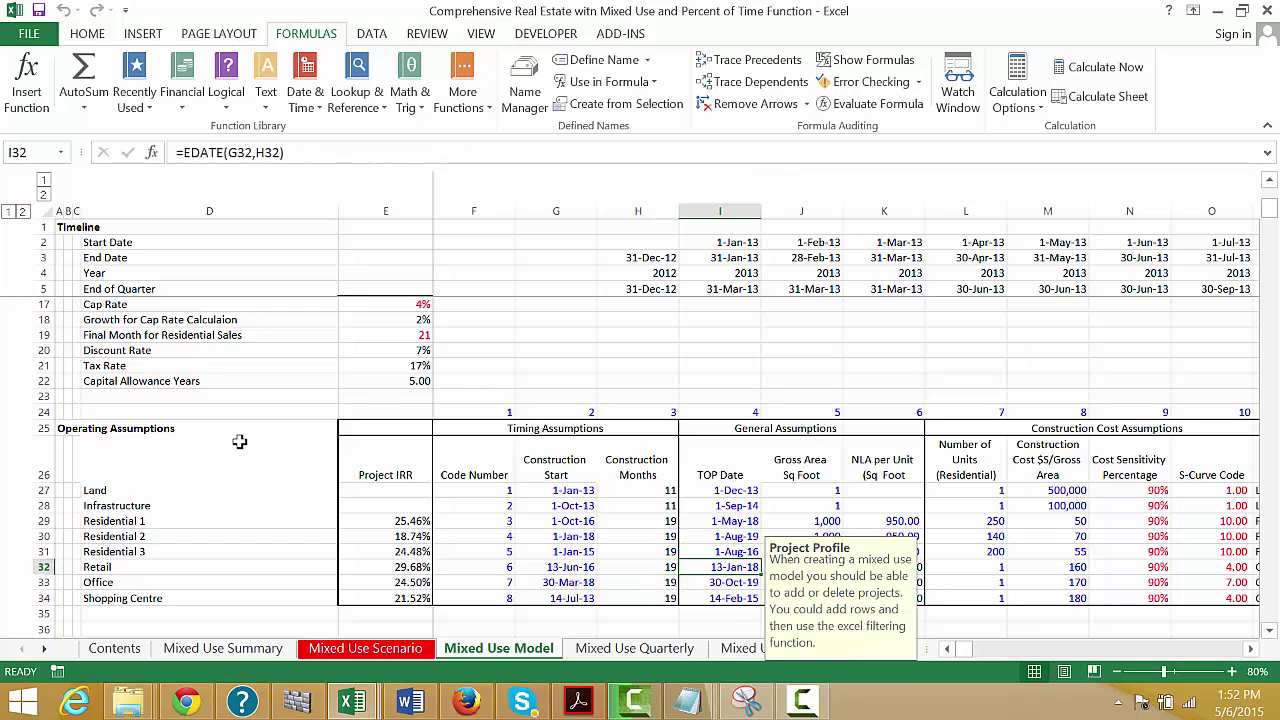
pyautogui.press('Right')
pyautogui.press('Left')
pyautogui.press('Left')
pyautogui.press('Right')
pyautogui.press('Left')
pyautogui.press('Left')
pyautogui.press('Right')
pyautogui.press('Right')
pyautogui.press('Right')
pyautogui.press('Left')
pyautogui.press('Left')
pyautogui.press('Right')
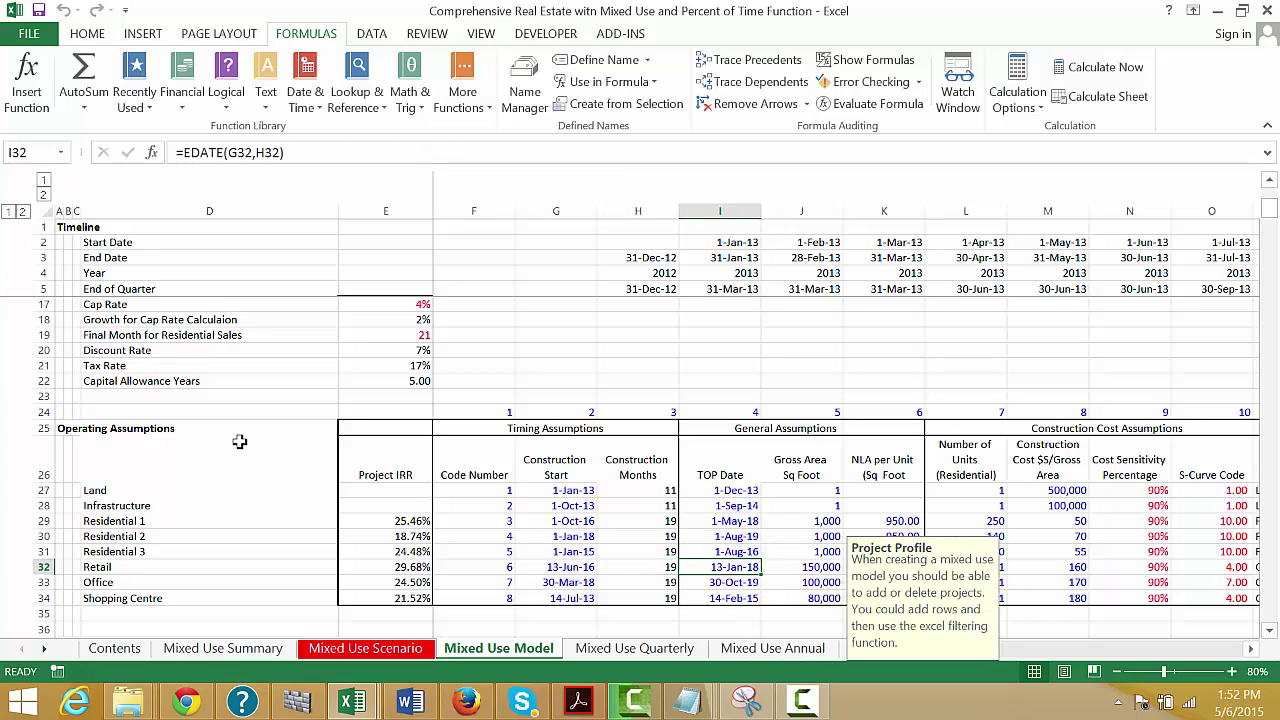
# Step: Examine the construction cost and residential revenue assumptions along the Retail row
pyautogui.press('Right')
pyautogui.press('Right')
pyautogui.press('Right')
pyautogui.press('Right')
pyautogui.press('Right')
pyautogui.press('Right')
pyautogui.press('Right')
pyautogui.press('Right')
pyautogui.press('Right')
pyautogui.press('Right')
pyautogui.press('Right')
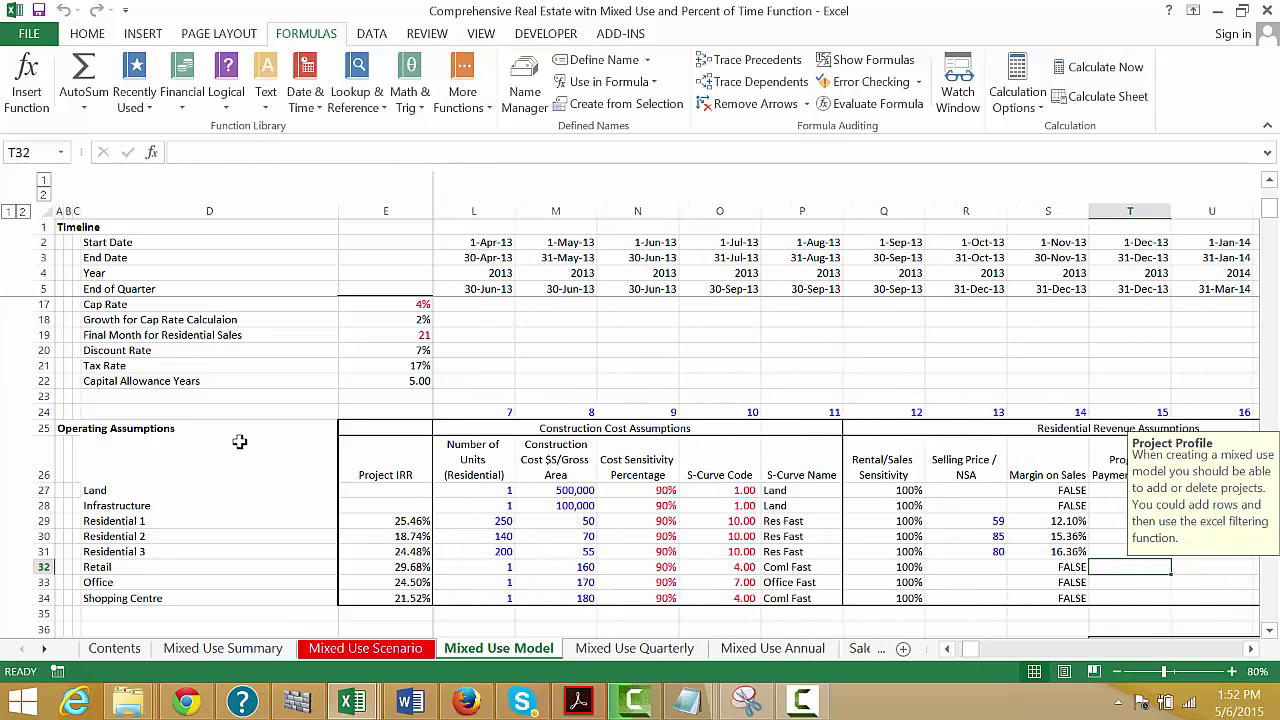
# Step: Go back to the start of the Operating Assumptions table and look down its project list to the Monthly Assumptions section
pyautogui.press('Left')
pyautogui.press('Left')
pyautogui.press('Left')
pyautogui.press('Left')
pyautogui.press('Left')
pyautogui.press('Left')
pyautogui.press('Left')
pyautogui.press('Left')
pyautogui.press('Left')
pyautogui.press('Left')
pyautogui.press('Left')
pyautogui.press('Left')
pyautogui.press('Left')
pyautogui.press('Left')
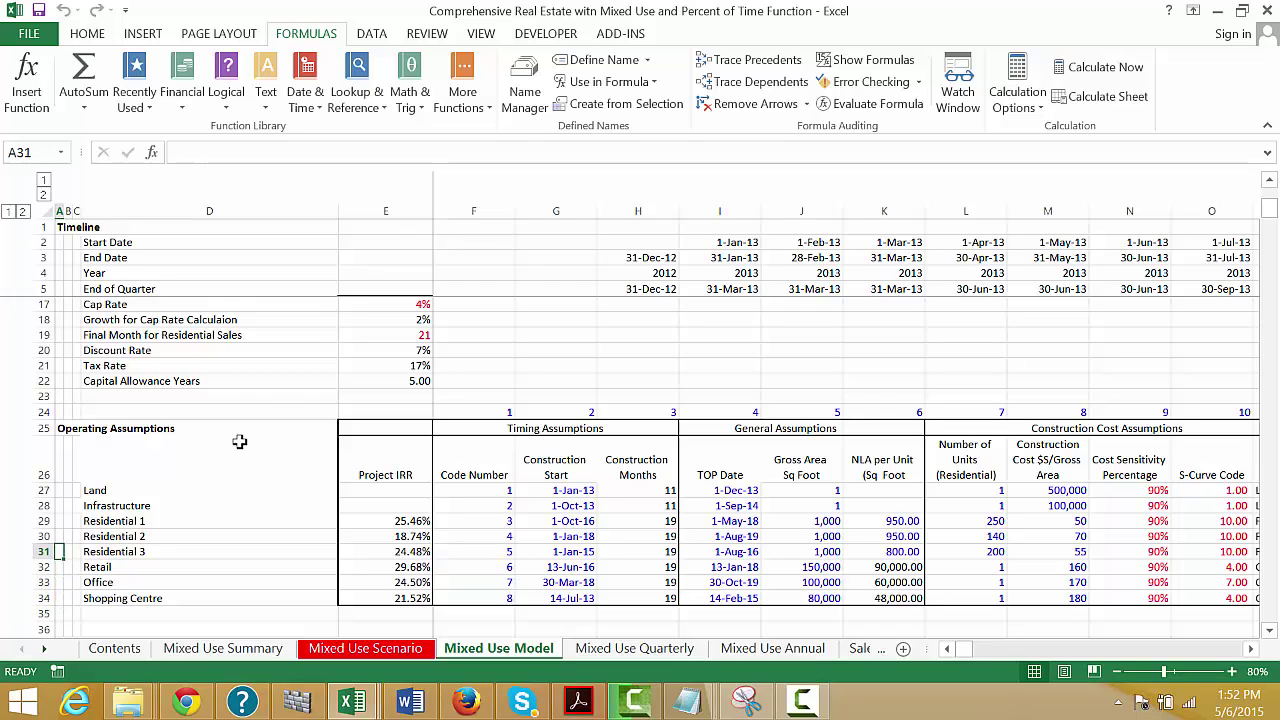
pyautogui.press('Down')
pyautogui.press('Down')
pyautogui.press('Down')
pyautogui.press('Down')
pyautogui.press('Down')
pyautogui.press('Down')
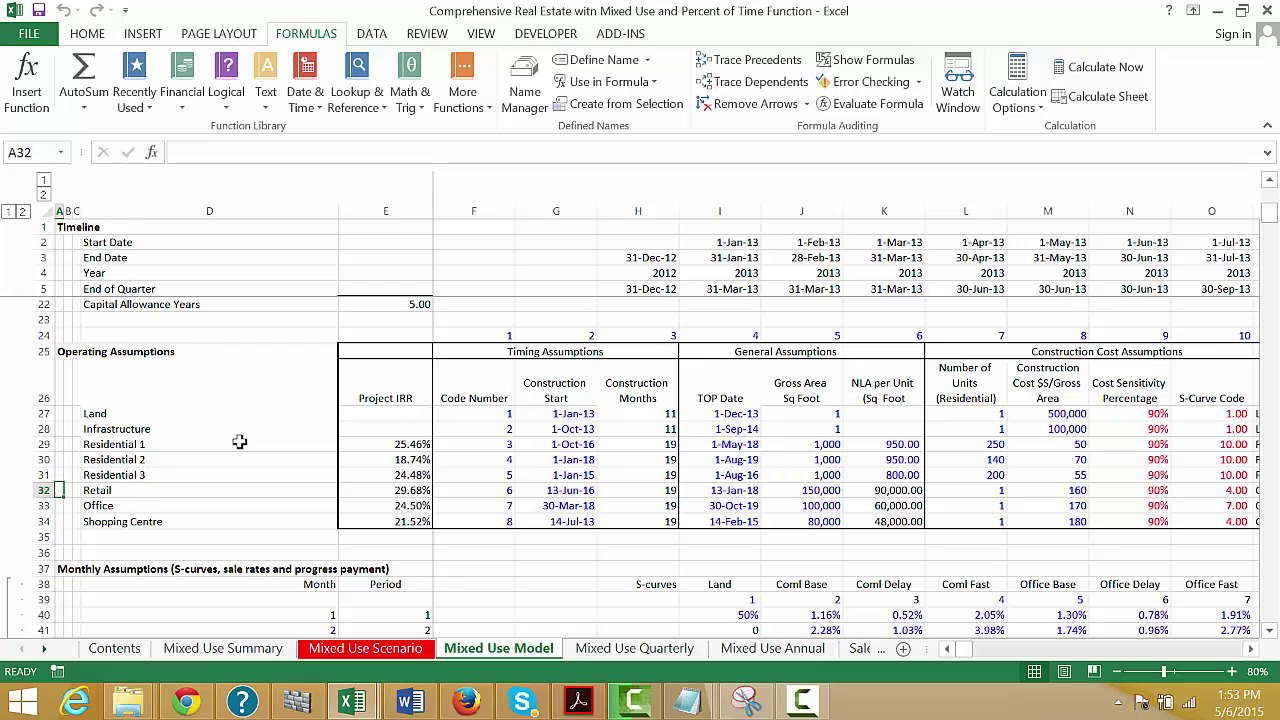
# Step: Inspect the Retail project's timing and area inputs again, comparing the construction start, construction months and TOP Date cells
pyautogui.press('Right')
pyautogui.press('Right')
pyautogui.press('Right')
pyautogui.press('Right')
pyautogui.press('Right')
pyautogui.press('Right')
pyautogui.press('Right')
pyautogui.press('Right')
pyautogui.press('Left')
pyautogui.press('Left')
pyautogui.press('Left')
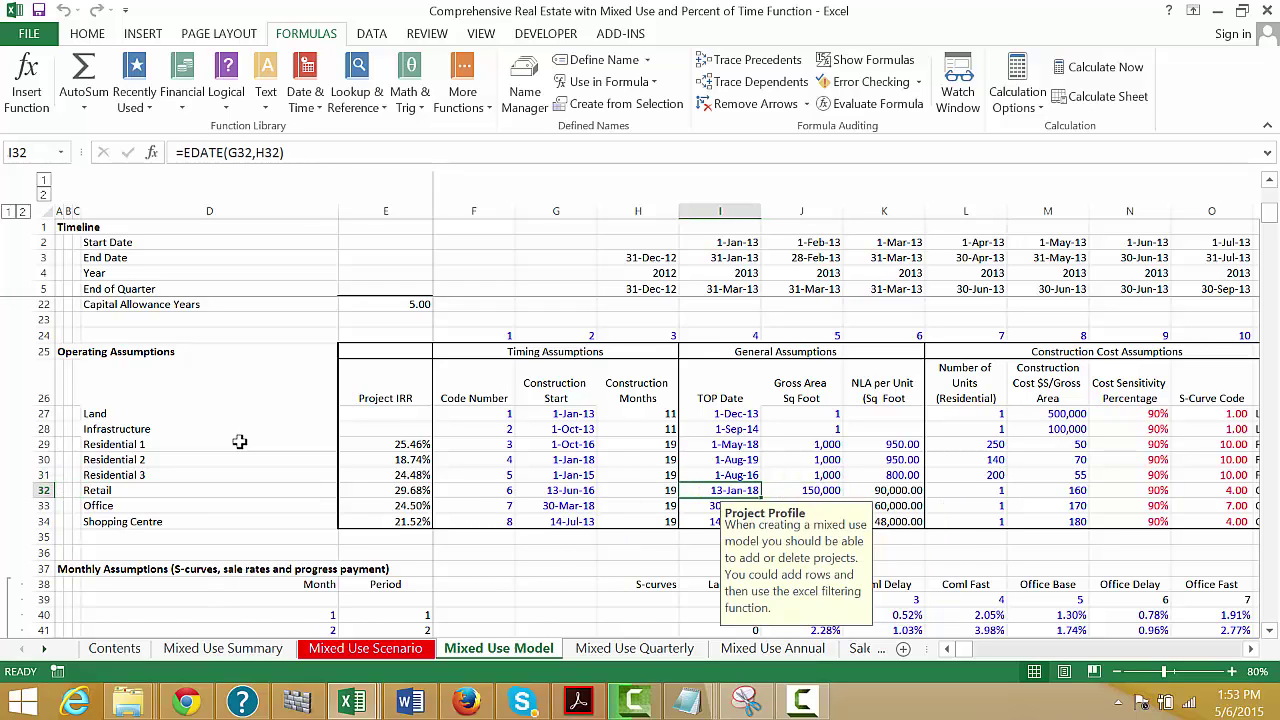
pyautogui.press('Left')
pyautogui.press('Left')
pyautogui.press('Right')
pyautogui.press('Right')
pyautogui.press('Right')
pyautogui.press('Right')
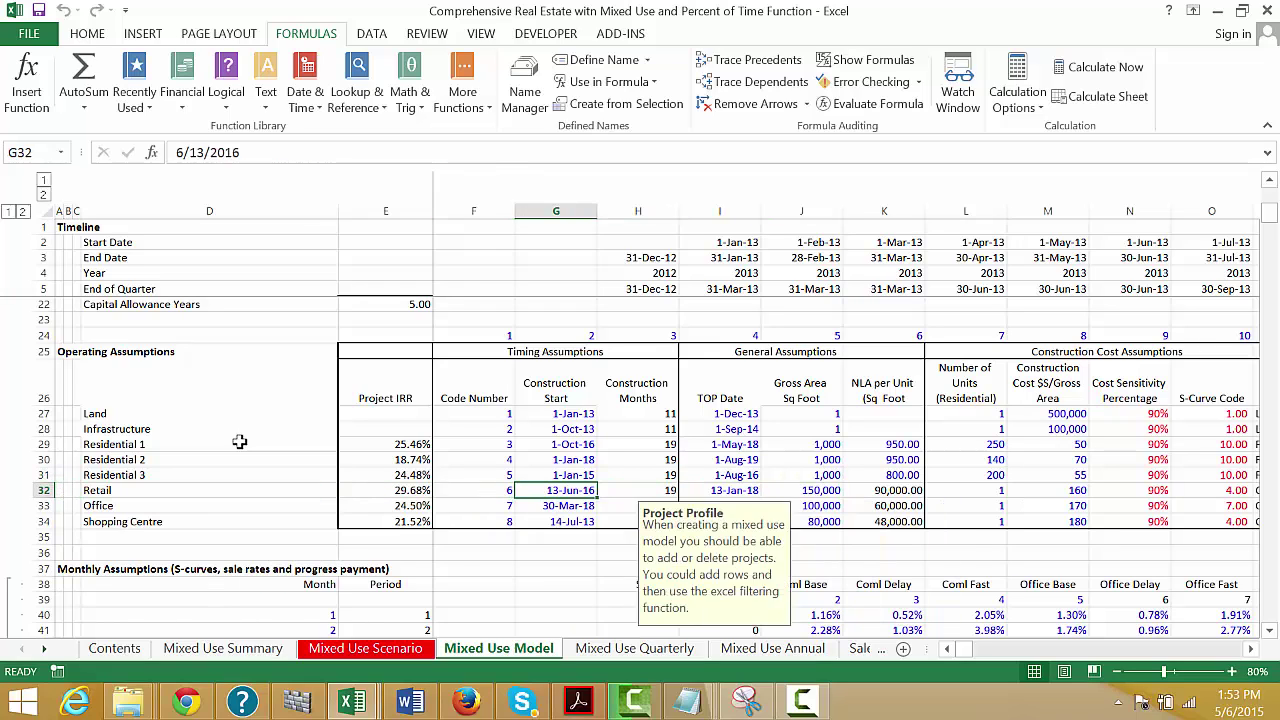
# Step: Review the Retail project's timing, area and construction cost inputs along its row up to the S-Curve Code
pyautogui.press('Right')
pyautogui.press('Right')
pyautogui.press('Right')
pyautogui.press('Right')
pyautogui.press('Right')
pyautogui.press('Right')
pyautogui.press('Right')
pyautogui.press('Right')
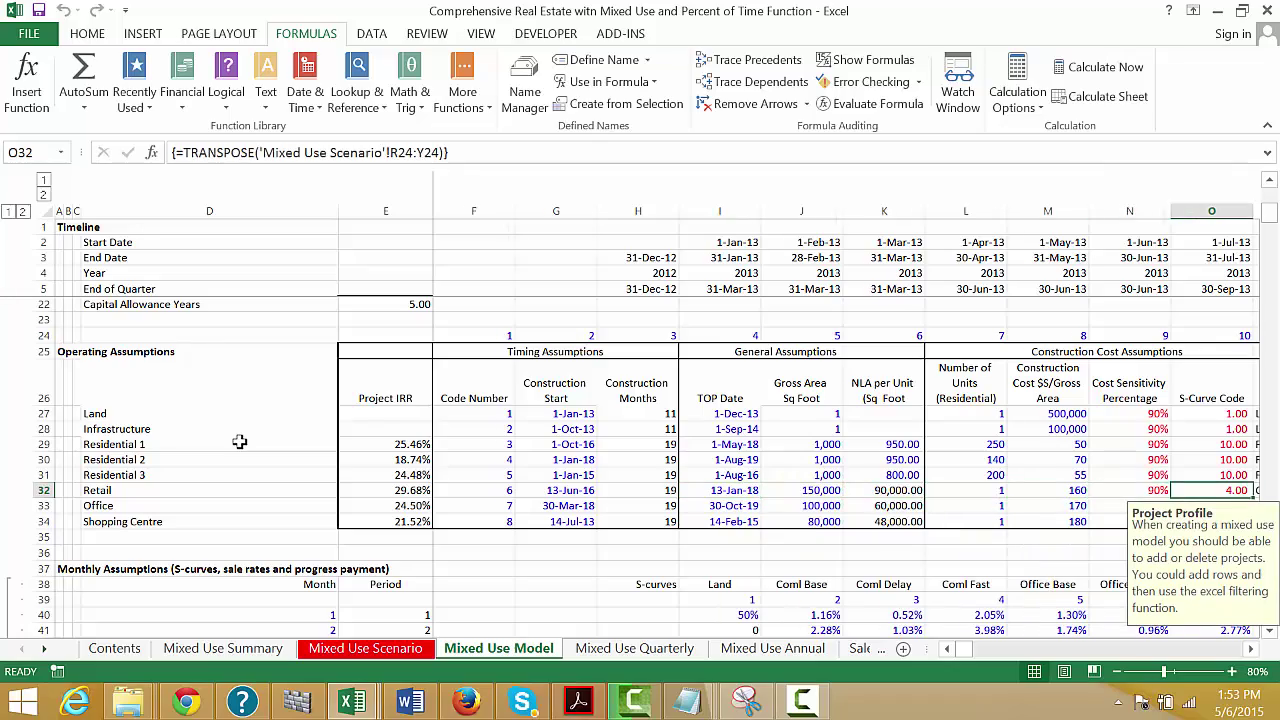
# Step: Examine the Retail row's residential revenue columns, from the S-Curve Name past the Sale Rate Name formula
pyautogui.press('Right')
pyautogui.press('Right')
pyautogui.press('Right')
pyautogui.press('Right')
pyautogui.press('Right')
pyautogui.press('Right')
pyautogui.press('Right')
pyautogui.press('Right')
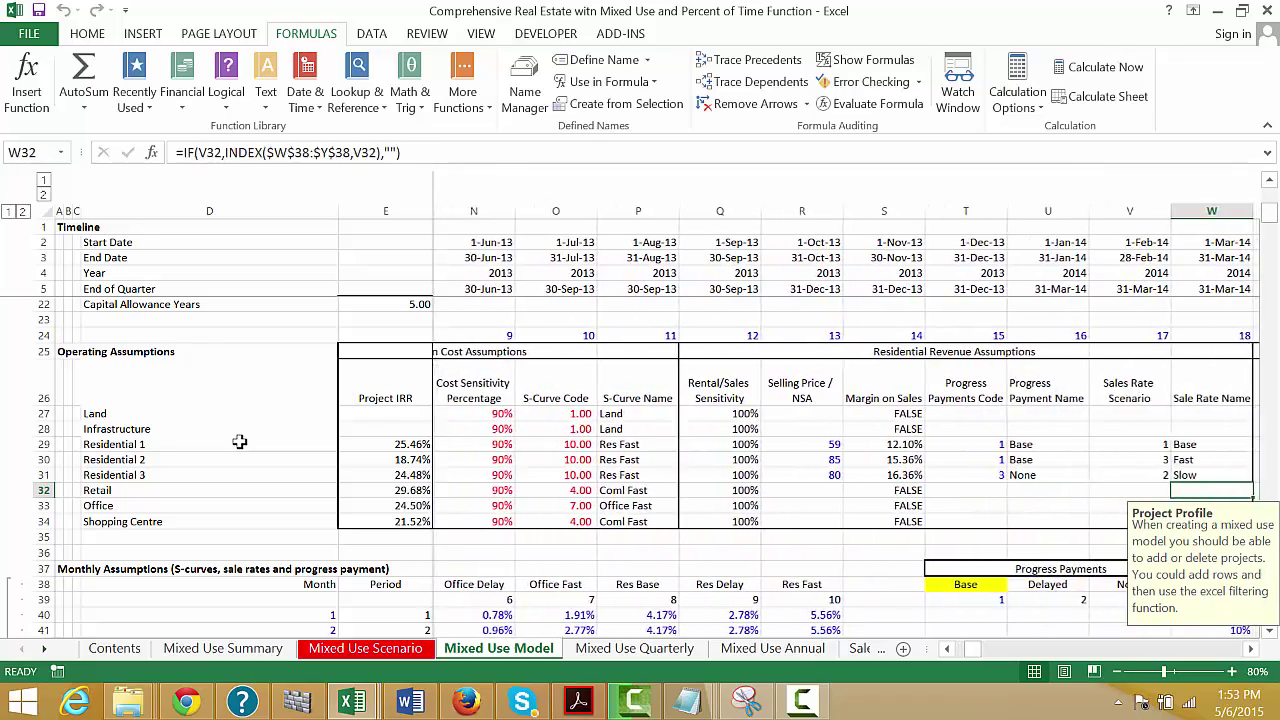
pyautogui.press('Right')
pyautogui.press('Right')
pyautogui.press('Right')
# Step: Go back to the Mixed Use Summary sheet and find Residential 1's Pre-tax IRR in the Project by Project table
pyautogui.hotkey('ctrl', 'pageup')
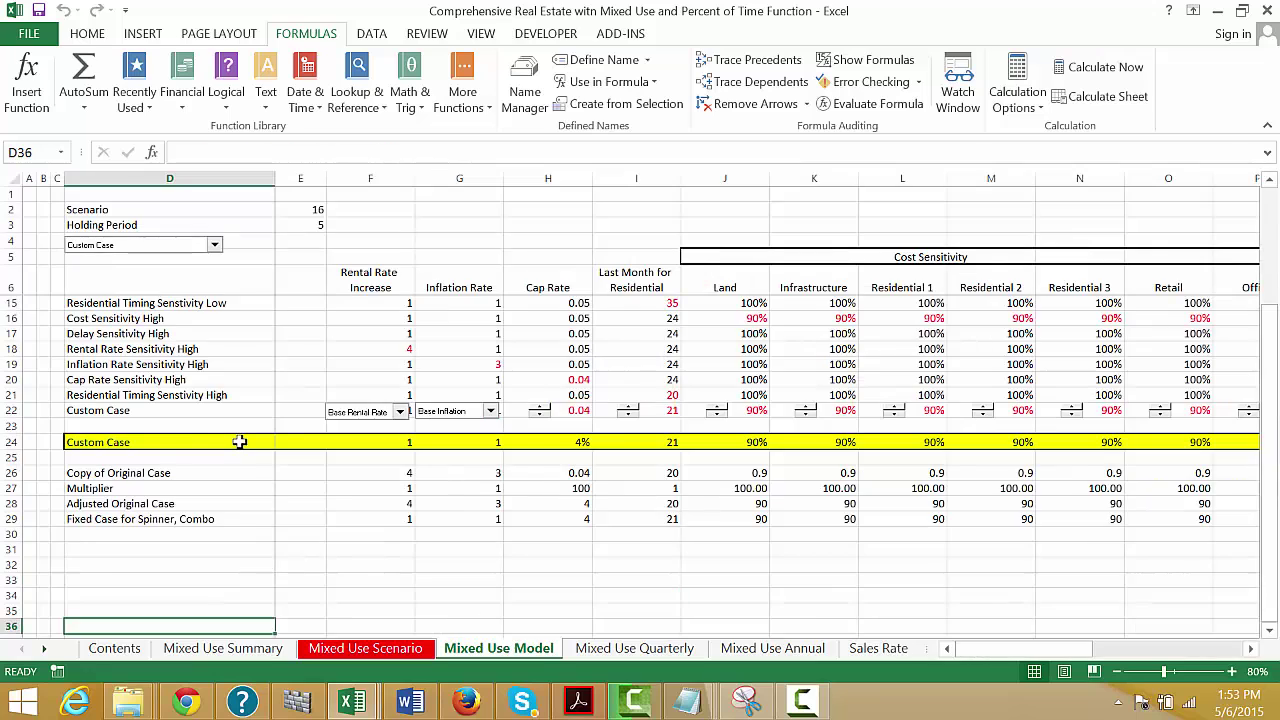
pyautogui.hotkey('ctrl', 'pageup')
pyautogui.press('Right')
pyautogui.press('Right')
pyautogui.press('Right')
pyautogui.press('Right')
pyautogui.press('Right')
pyautogui.press('Right')
pyautogui.press('Right')
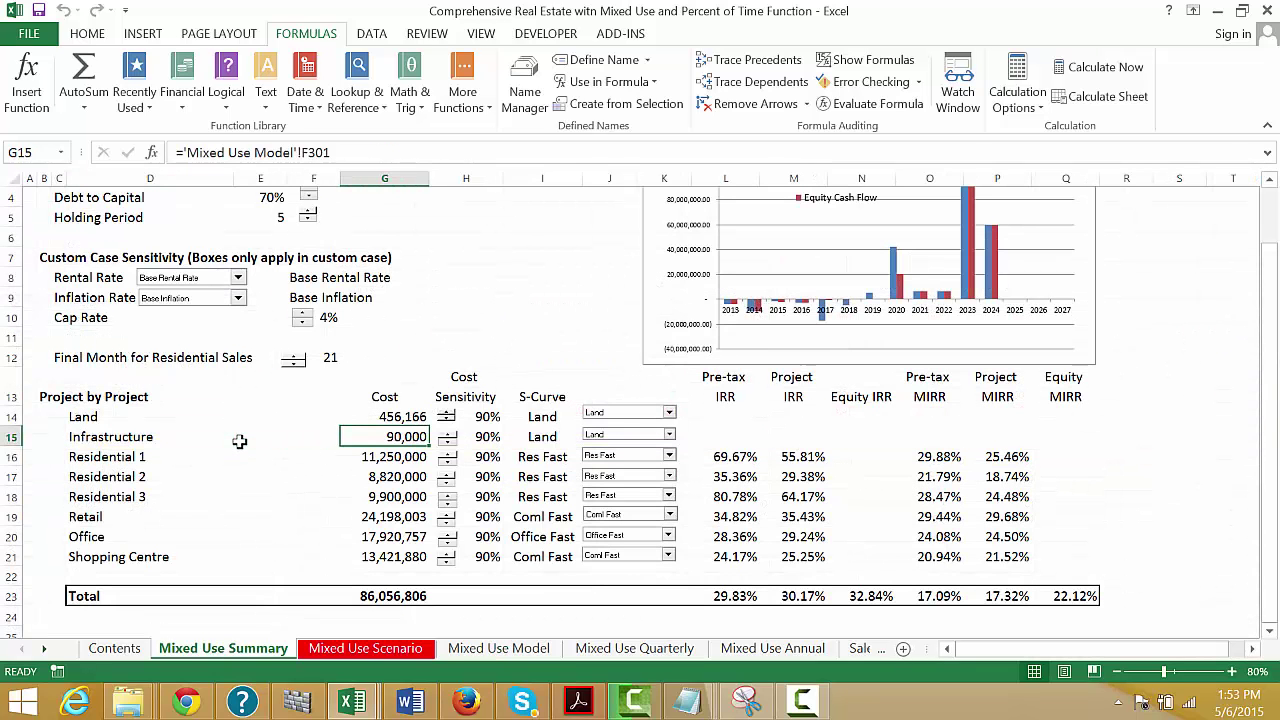
pyautogui.press('Down')
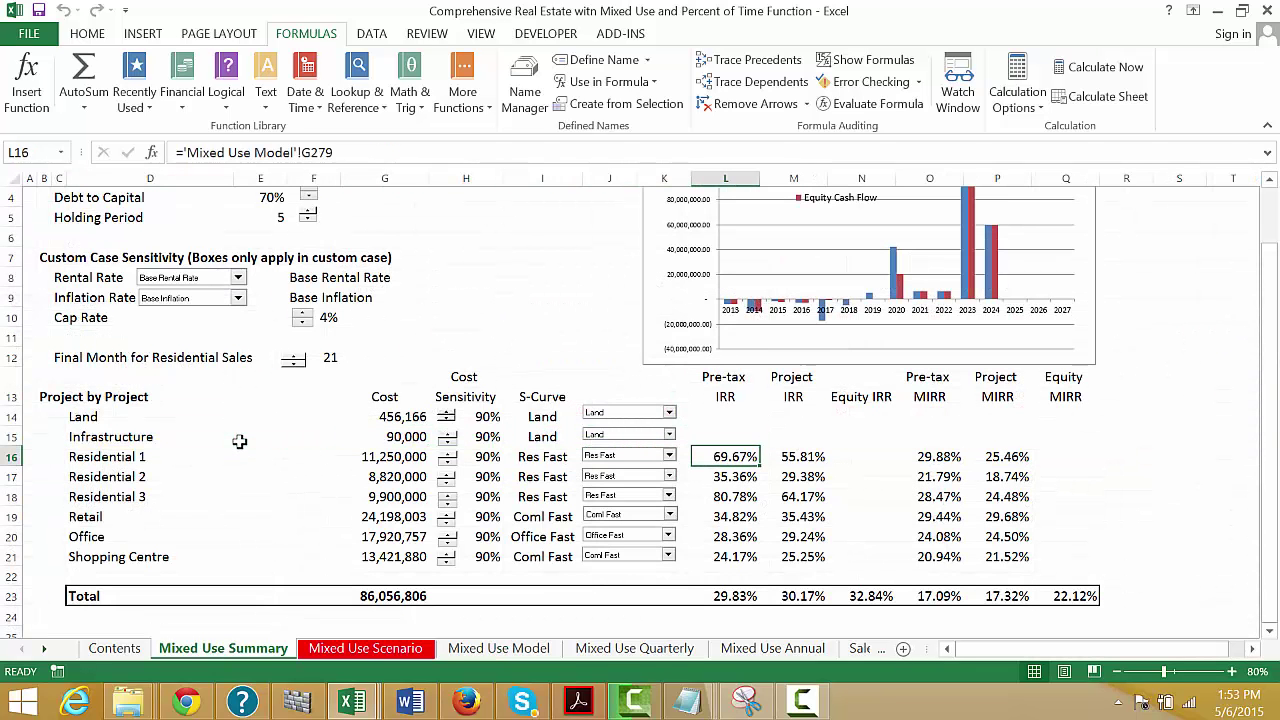
# Step: Compare the model links behind Residential 1's Pre-tax IRR and Pre-tax MIRR on the summary
pyautogui.press('Right')
pyautogui.press('Right')
pyautogui.press('Right')
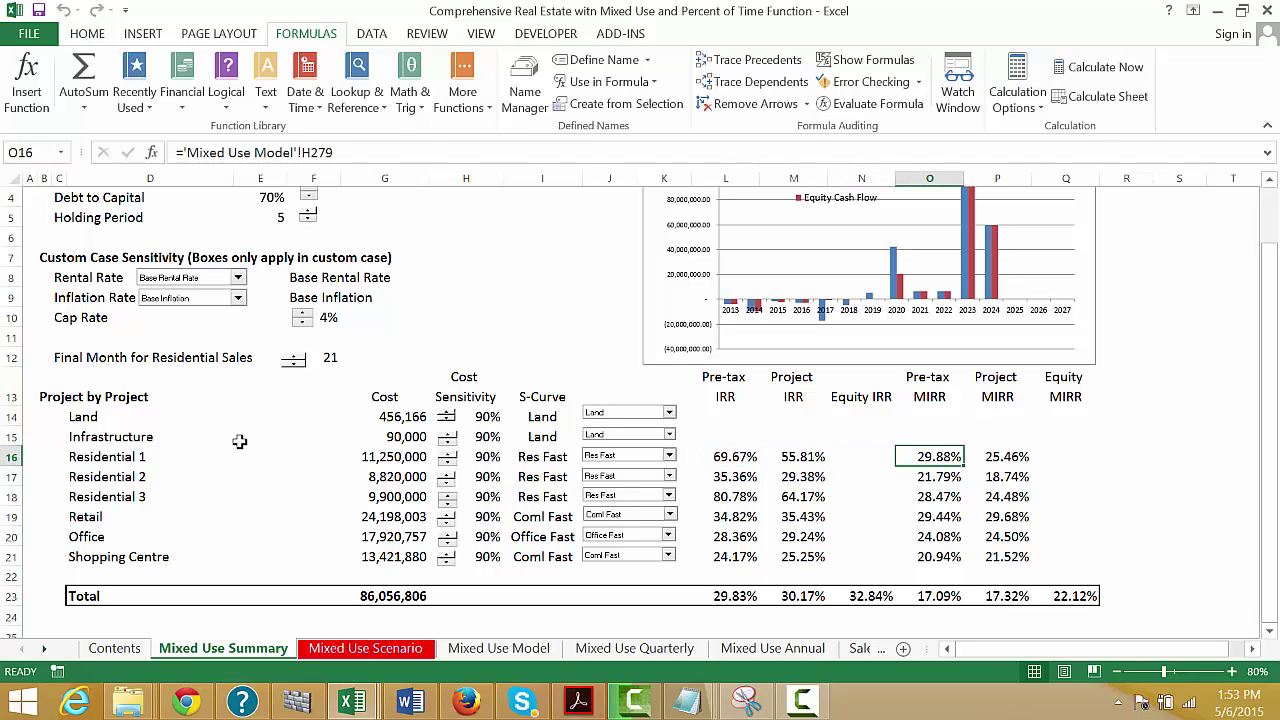
pyautogui.press('Left')
pyautogui.press('Left')
pyautogui.press('Left')
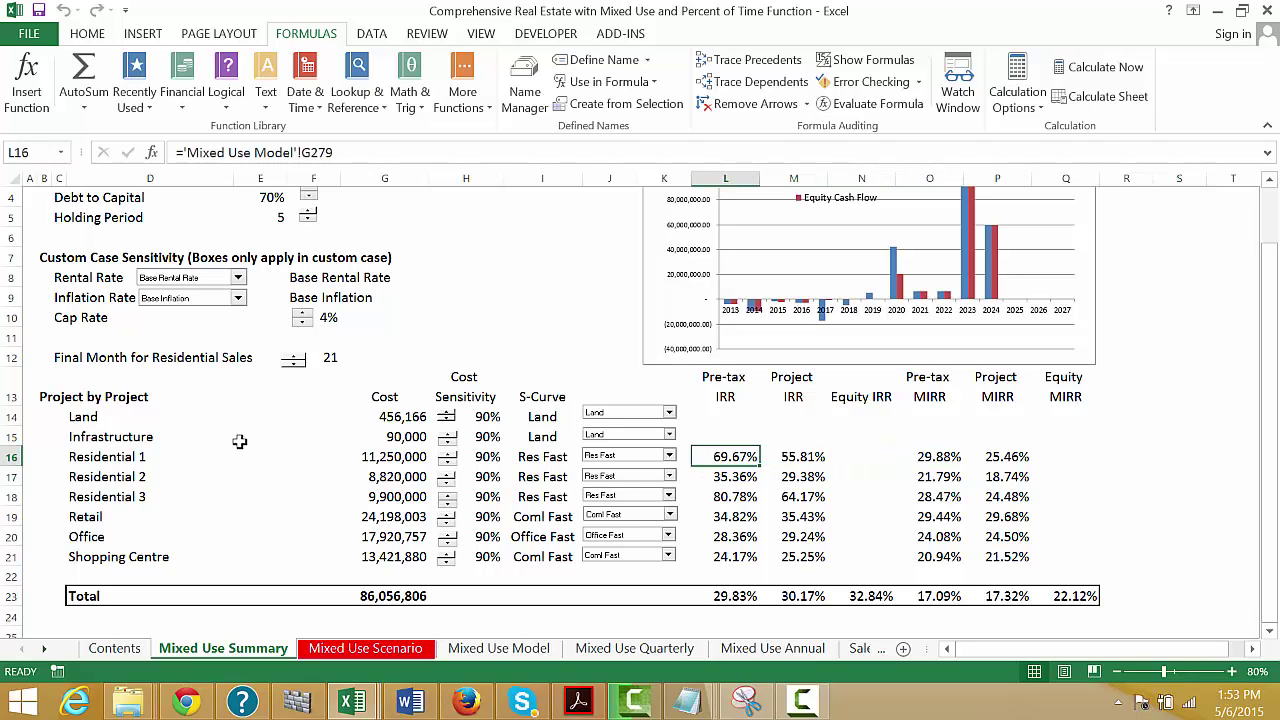
pyautogui.press('Right')
pyautogui.press('Right')
pyautogui.press('Right')
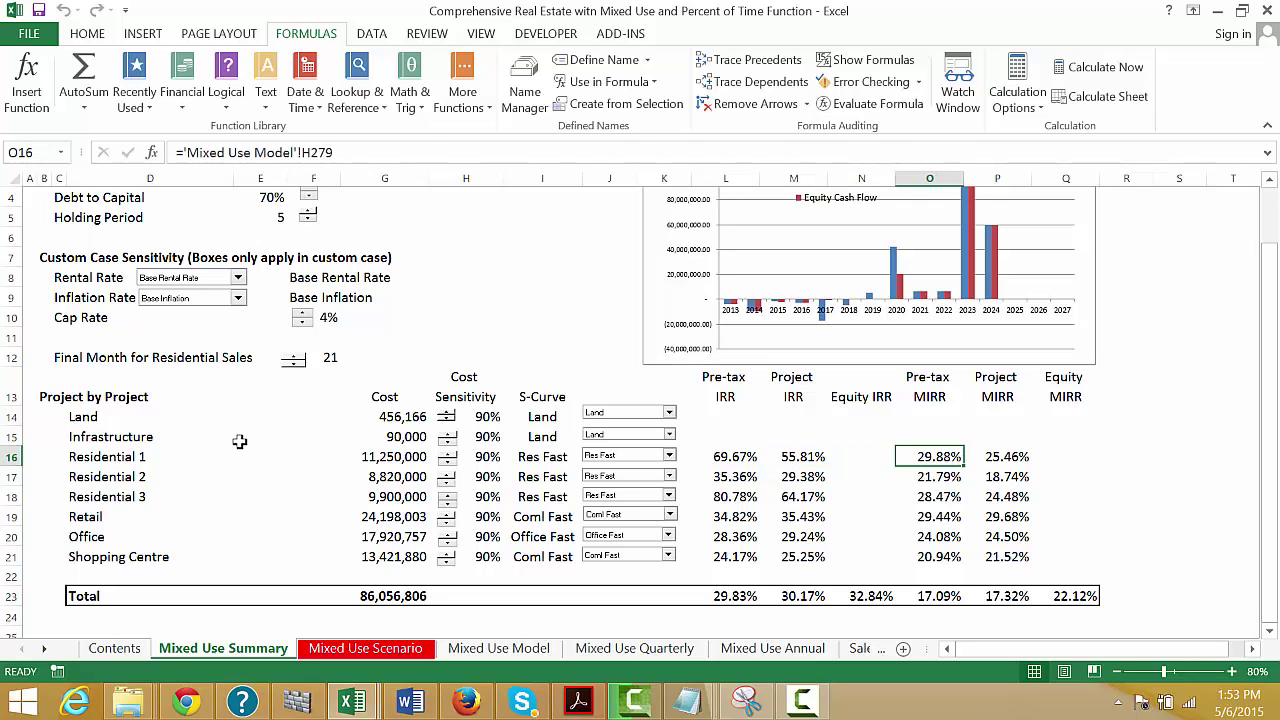
pyautogui.press('Left')
pyautogui.press('Left')
pyautogui.press('Left')
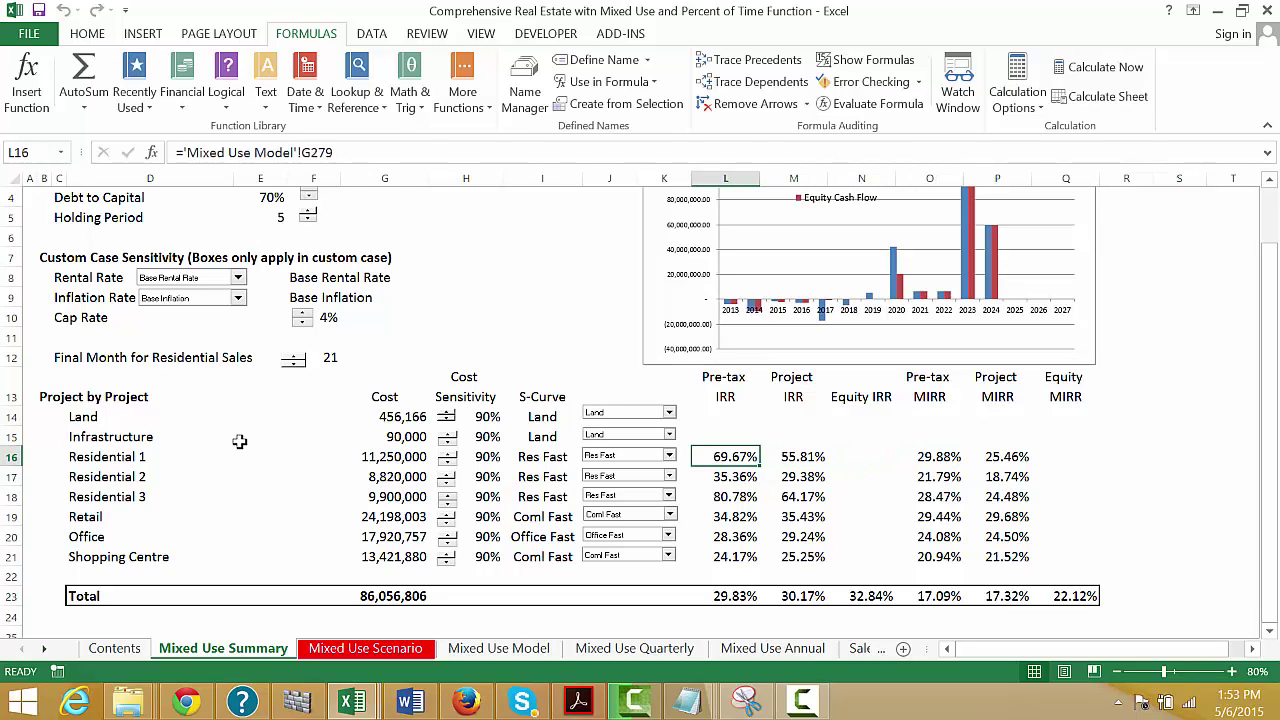
# Step: Return to the Mixed Use Model sheet and look down through its sections to the Pre-tax Cash Flow block
pyautogui.hotkey('ctrl', 'pagedown')
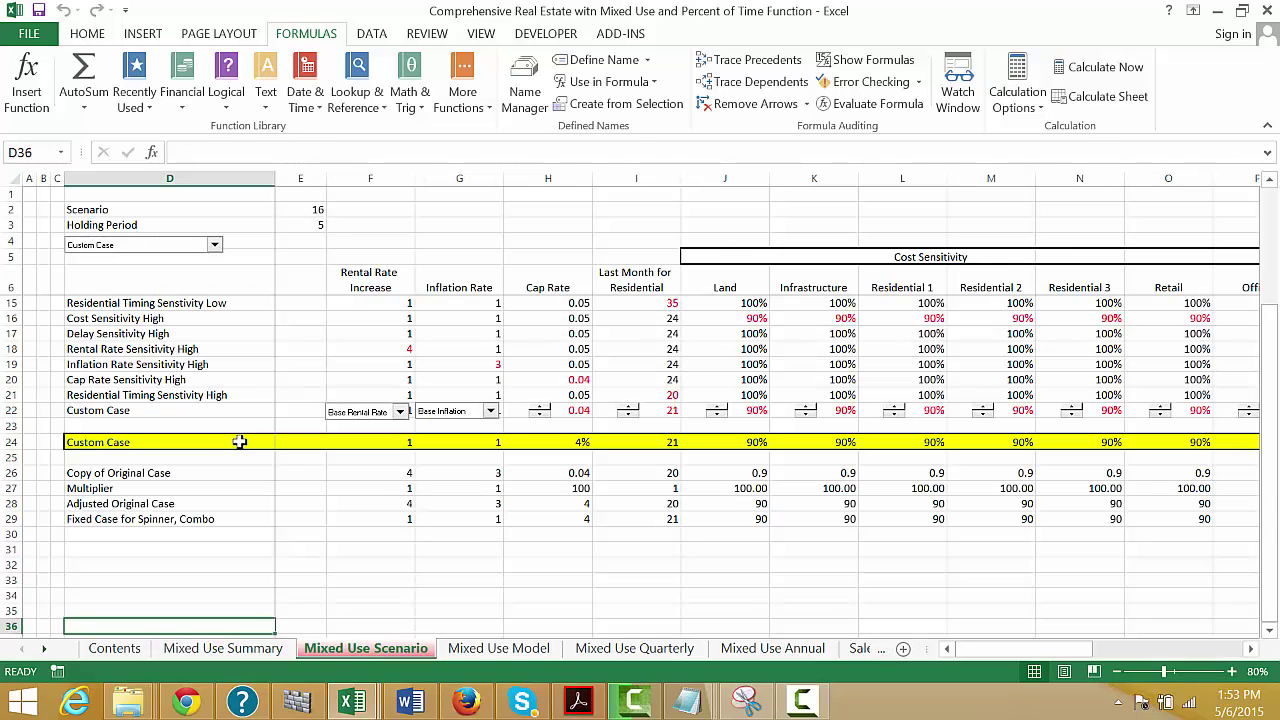
pyautogui.hotkey('ctrl', 'pagedown')
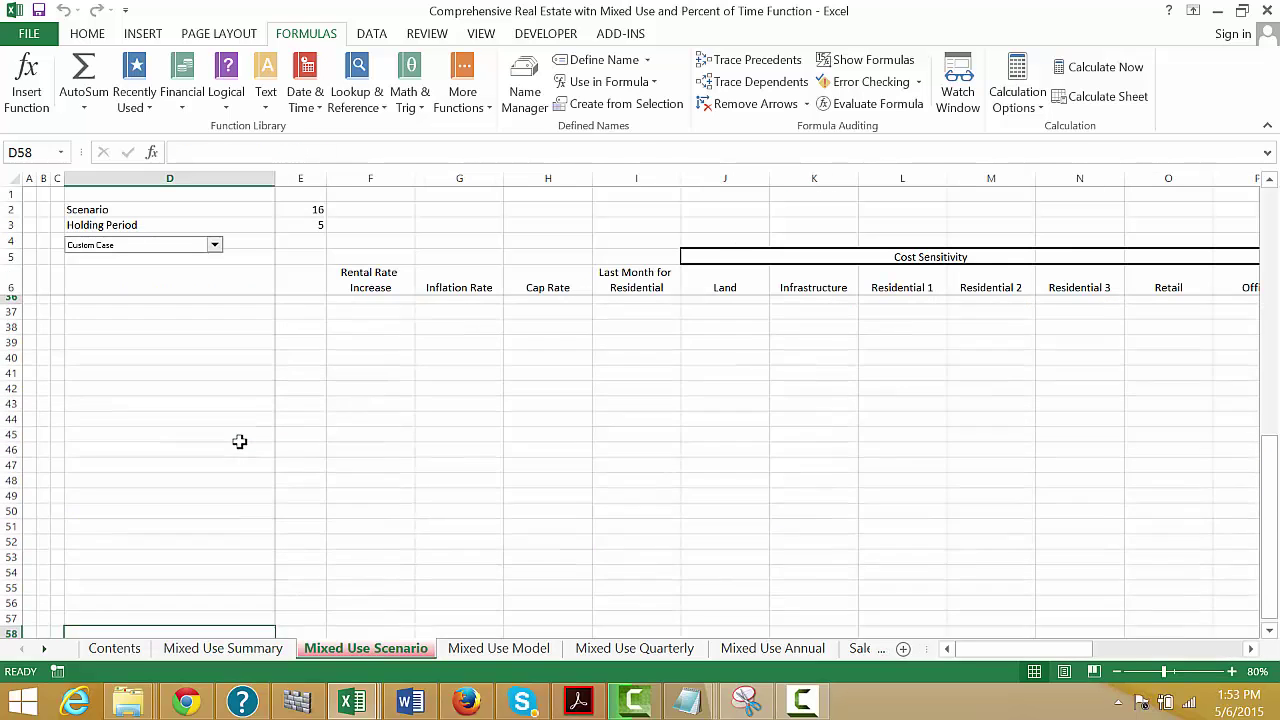
pyautogui.hotkey('ctrl', 'pagedown')
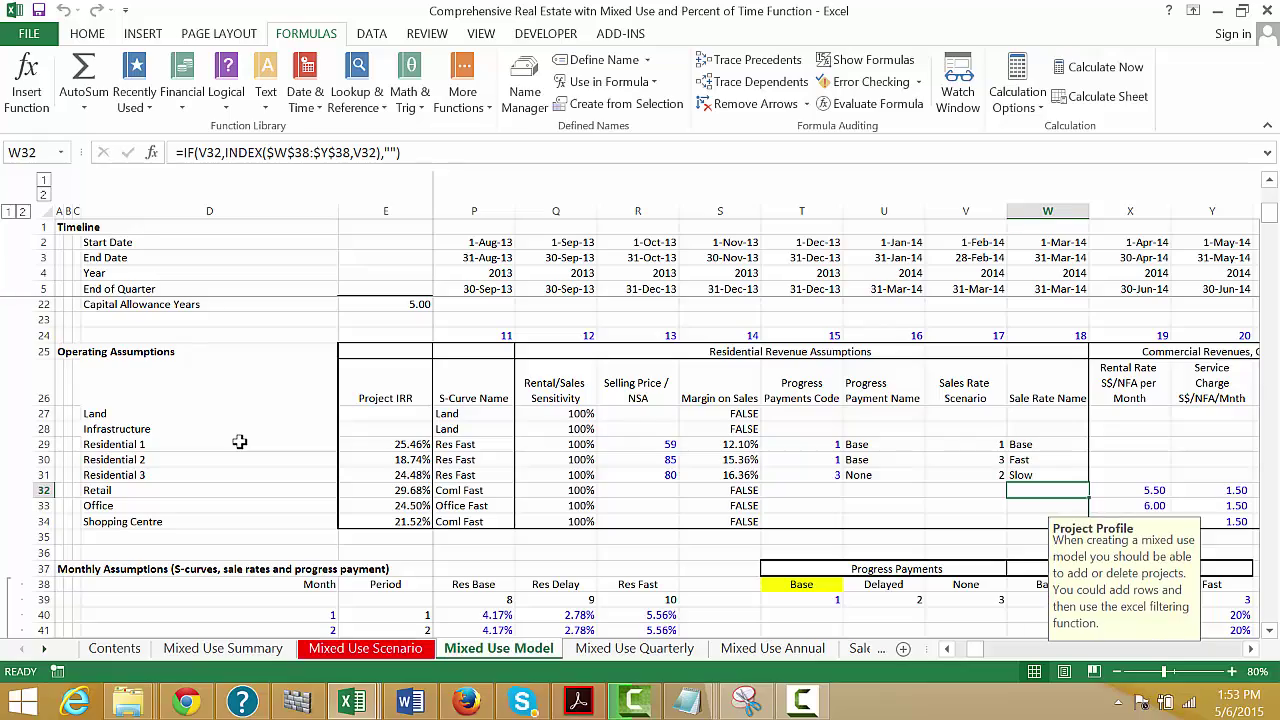
pyautogui.press('pagedown')
pyautogui.press('pagedown')
pyautogui.press('pagedown')
pyautogui.press('pagedown')
pyautogui.press('pagedown')
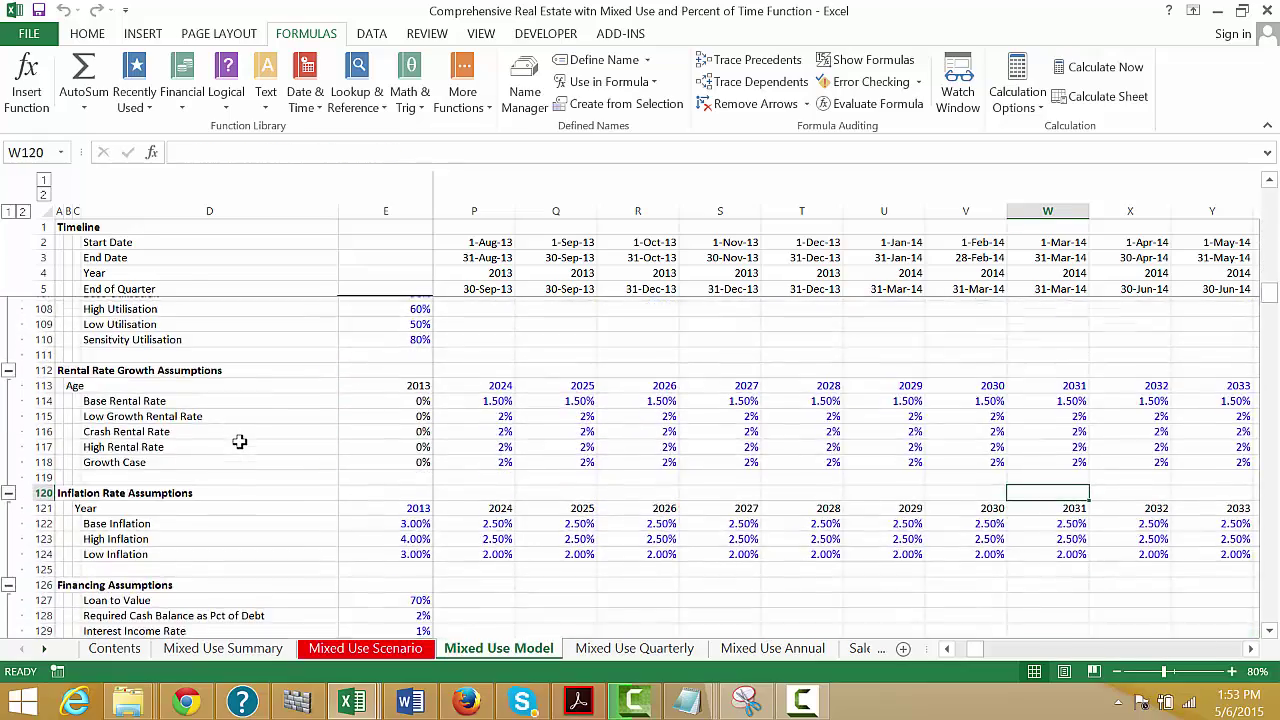
pyautogui.press('pagedown')
pyautogui.press('pagedown')
pyautogui.press('pagedown')
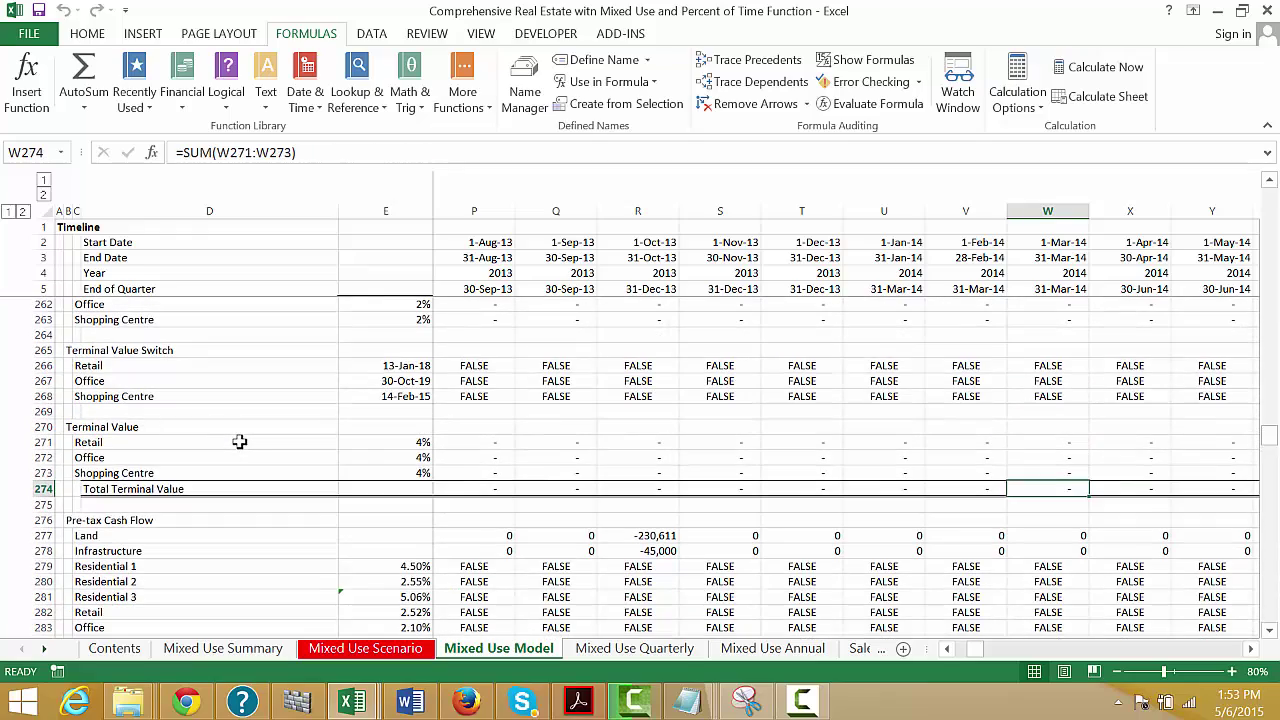
pyautogui.press('pagedown')
pyautogui.press('pageup')
pyautogui.press('Down')
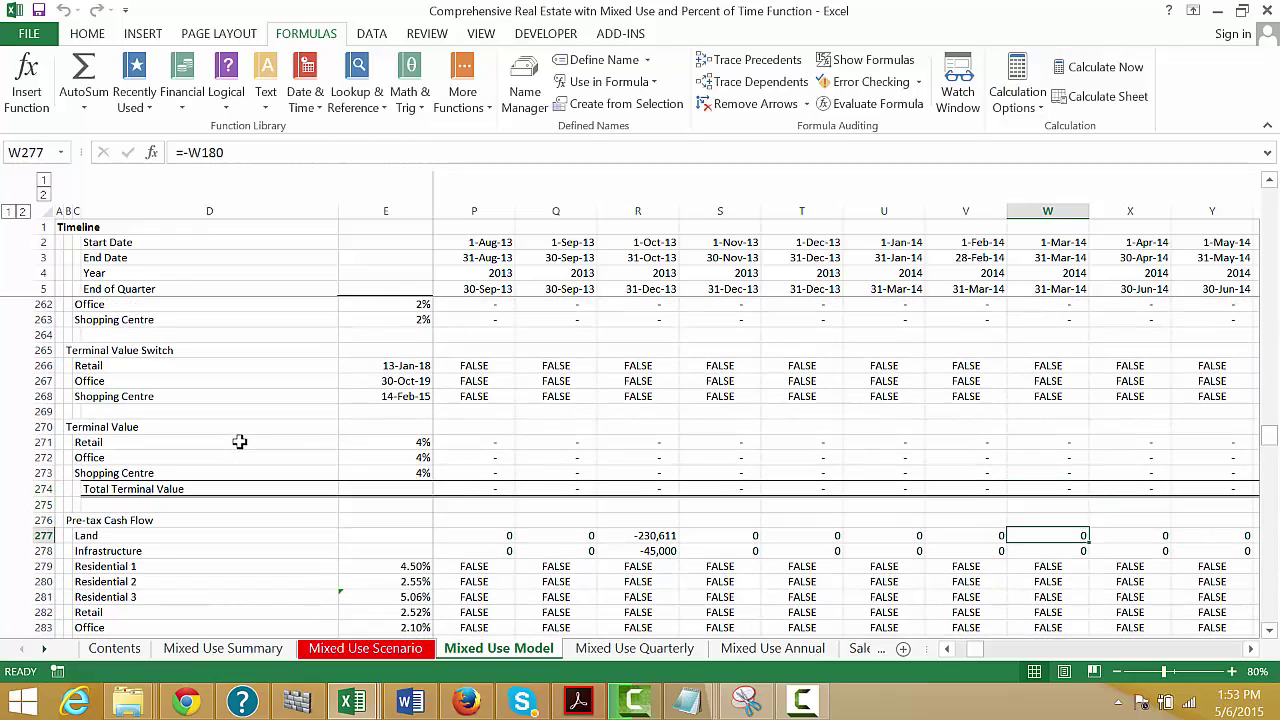
# Step: Trace the Residential 2 pre-tax cash flow formulas back along the row to its periodic IRR formula in E280
pyautogui.press('Down')
pyautogui.press('Down')
pyautogui.press('Up')
pyautogui.press('Left')
pyautogui.press('Left')
pyautogui.press('Left')
pyautogui.press('Left')
pyautogui.press('Left')
pyautogui.press('Left')
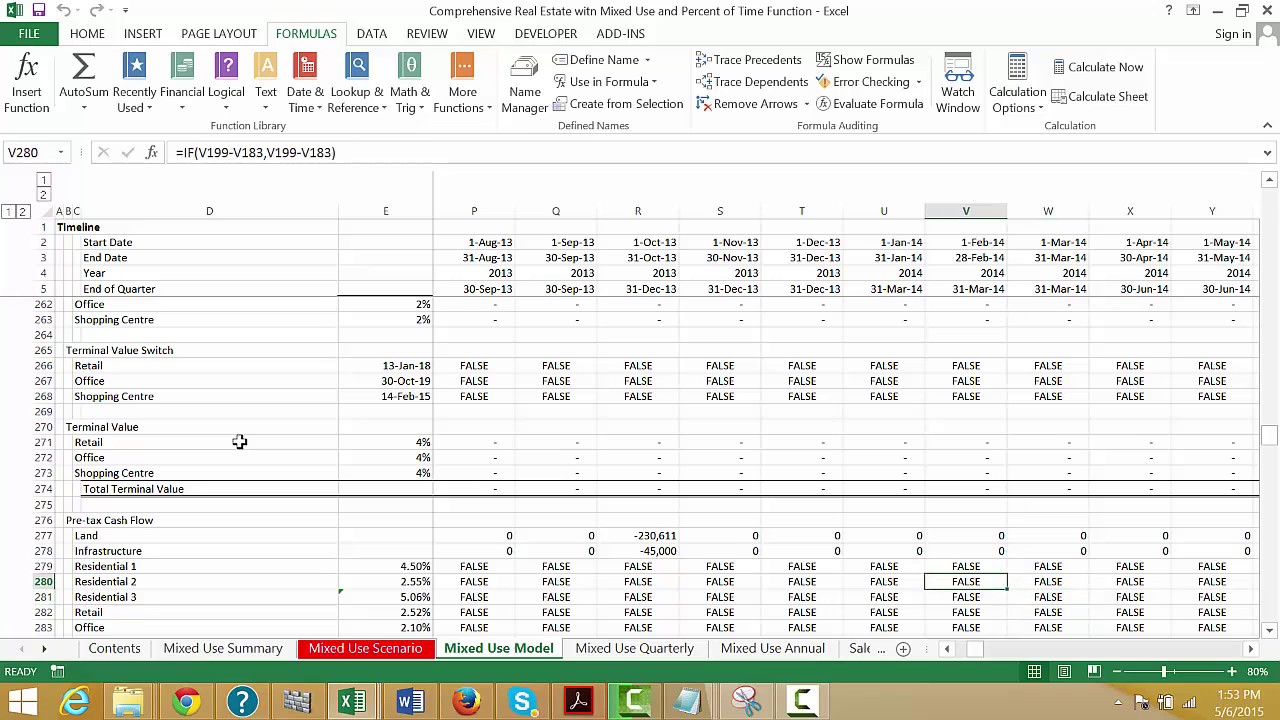
pyautogui.press('Left')
pyautogui.press('Left')
pyautogui.press('Left')
pyautogui.press('Left')
pyautogui.press('Left')
pyautogui.press('Left')
pyautogui.press('Left')
pyautogui.press('Left')
pyautogui.press('Left')
pyautogui.press('Left')
pyautogui.press('Left')
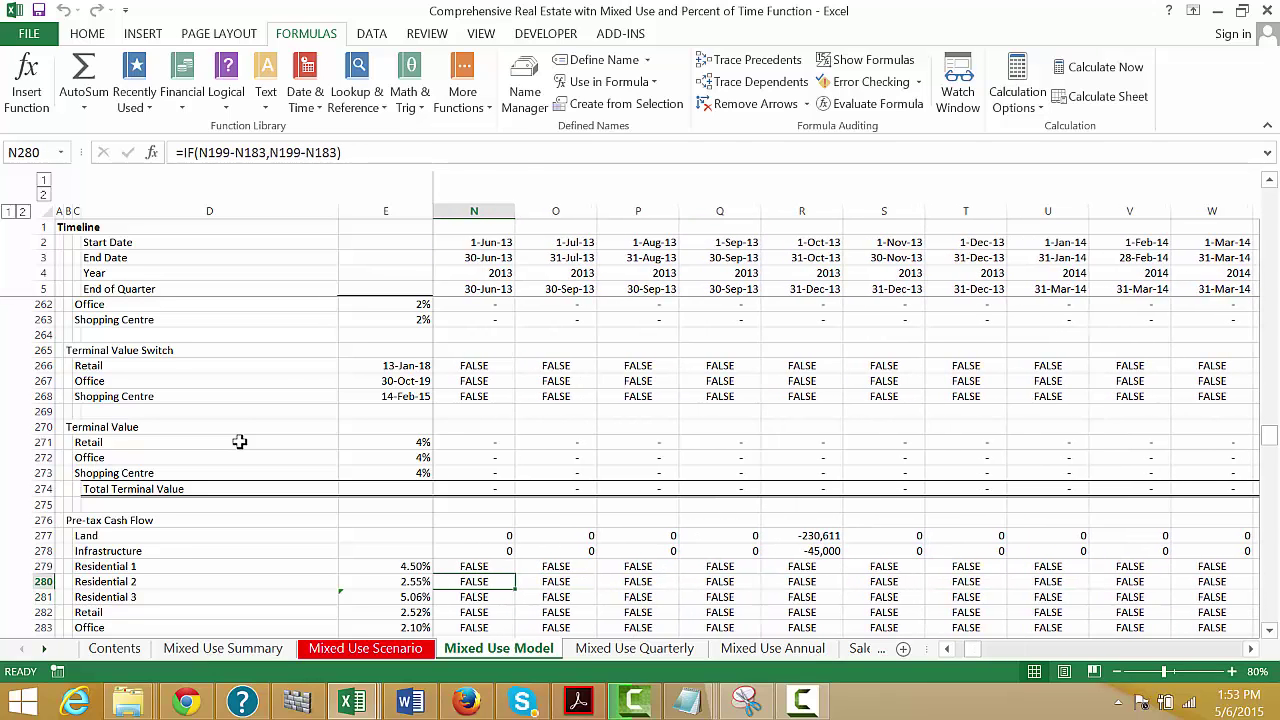
pyautogui.press('Left')
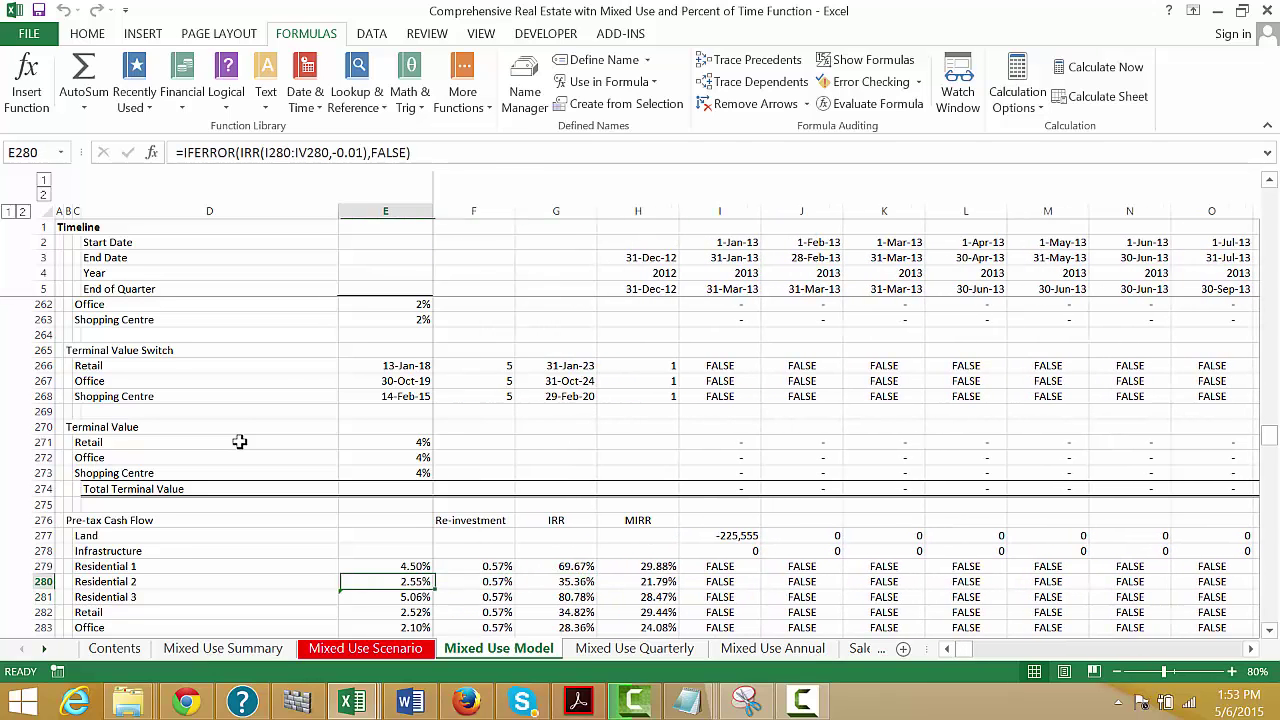
pyautogui.press('Right')
pyautogui.press('Left')
pyautogui.press('Left')
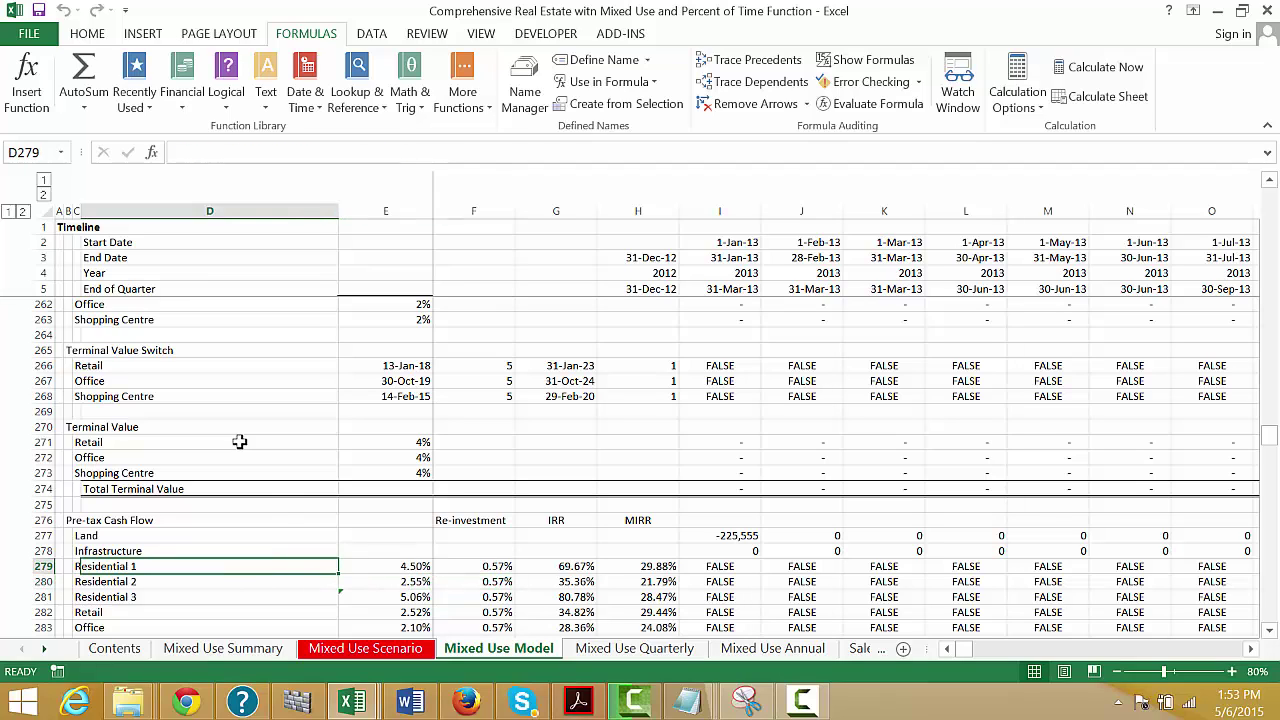
# Step: Compare Residential 1's periodic IRR formula in E279 with the annualised IRR in G279 and the MIRR in H279
pyautogui.press('Right')
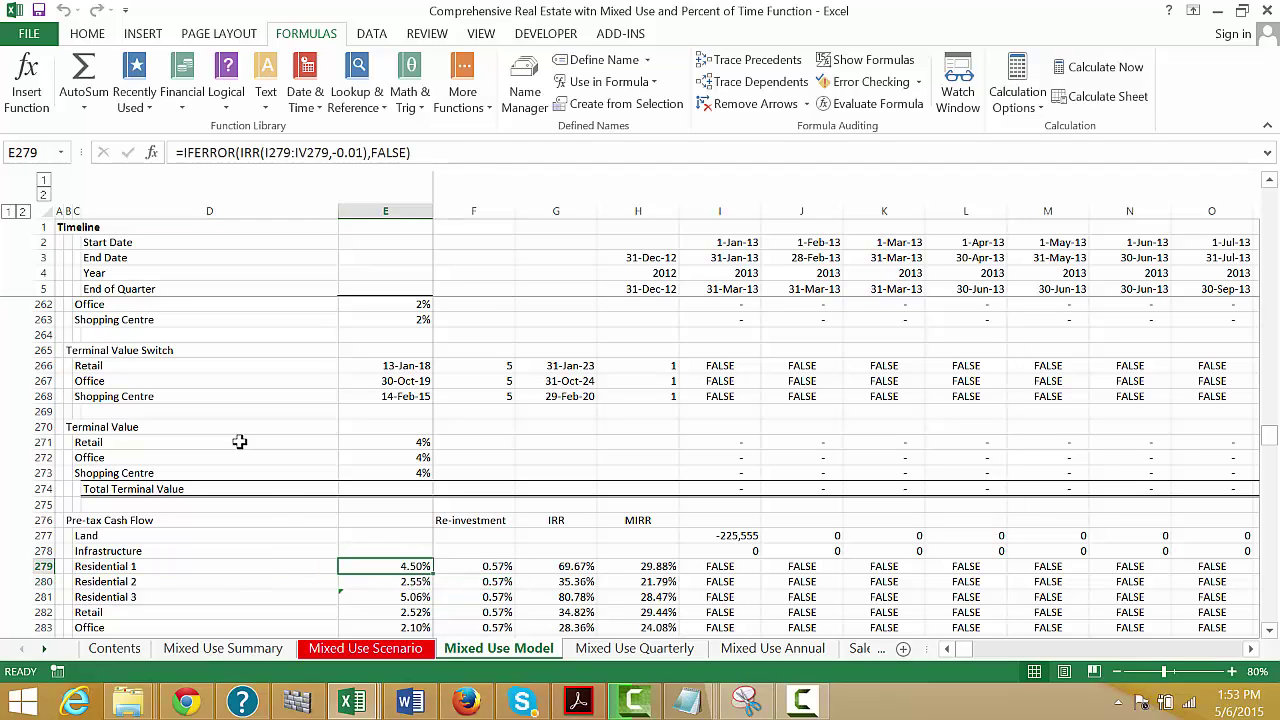
pyautogui.press('Right')
pyautogui.press('Right')
pyautogui.press('Left')
pyautogui.press('Right')
pyautogui.press('Right')
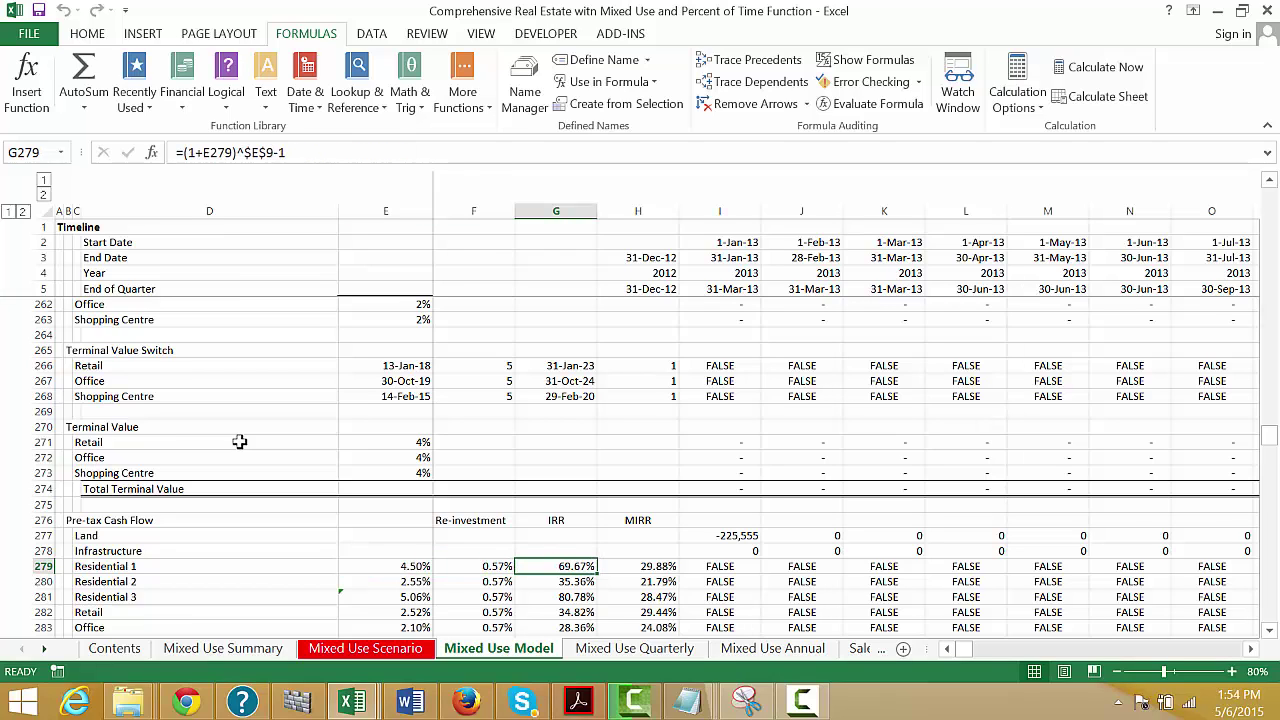
pyautogui.press('Left')
pyautogui.press('Left')
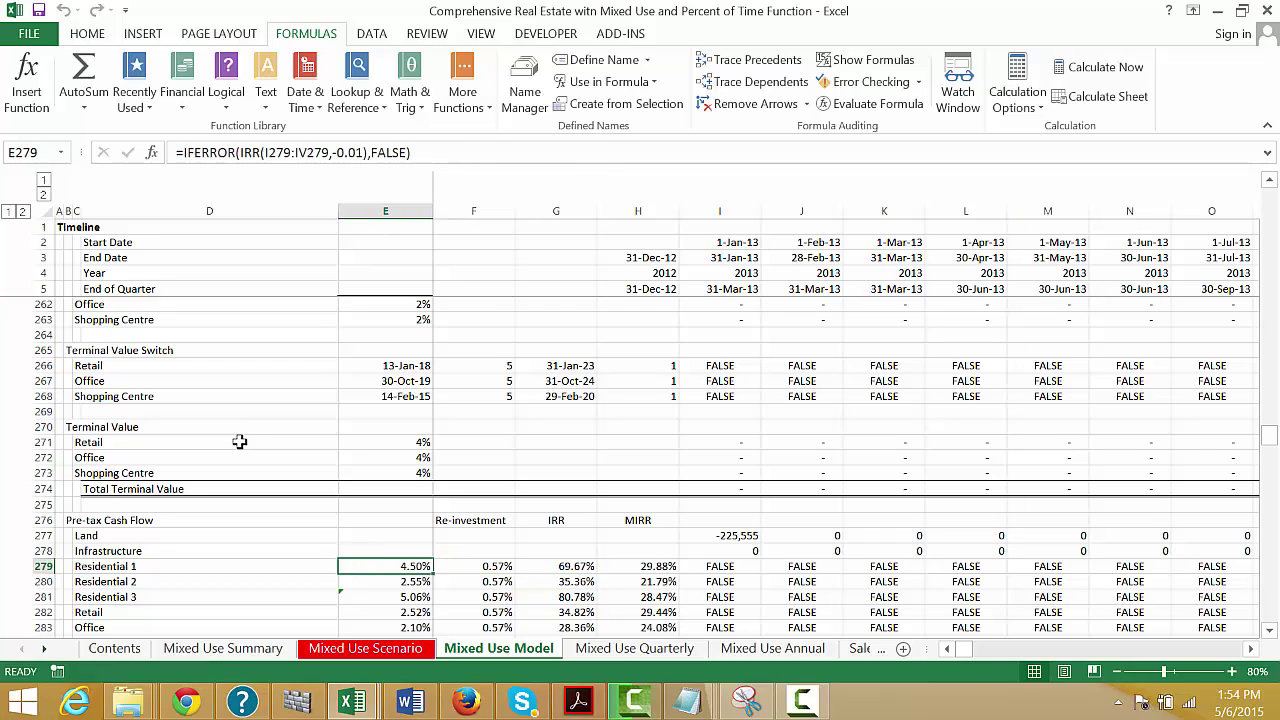
pyautogui.press('Right')
pyautogui.press('Right')
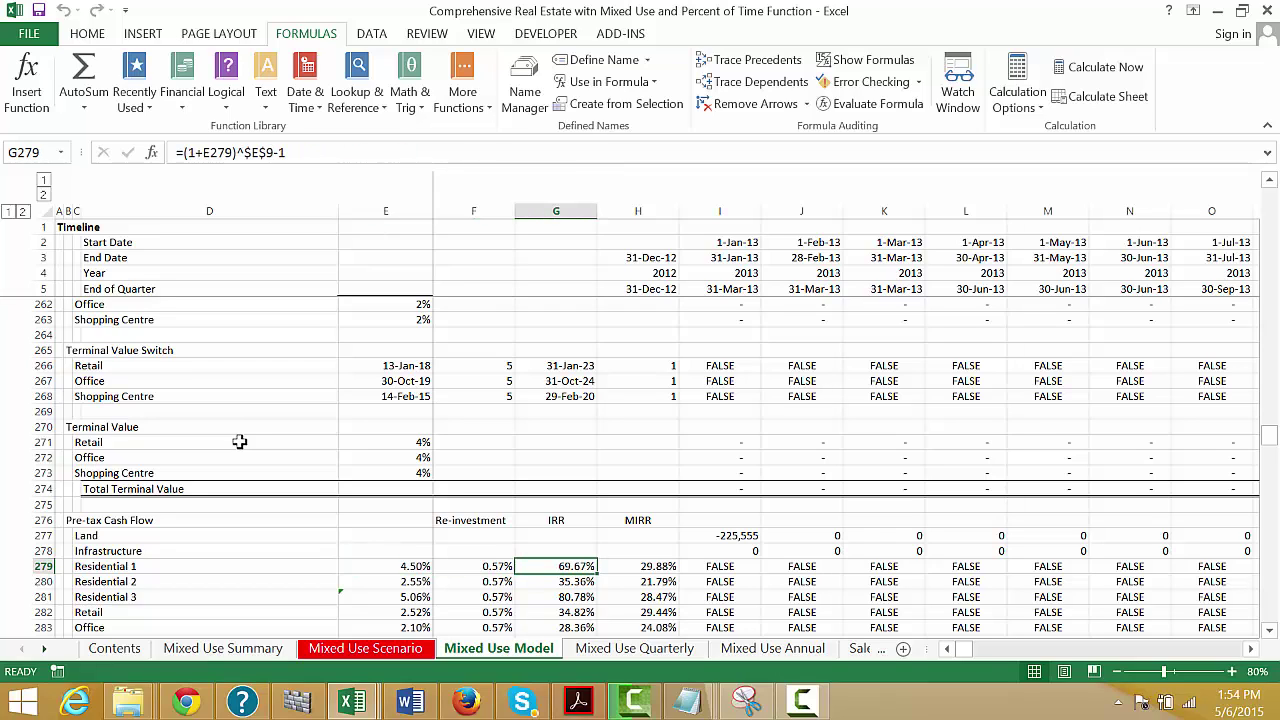
pyautogui.press('Right')
# Step: Recheck Residential 1's Pre-tax IRR on the Mixed Use Summary sheet, and return to its MIRR formula on the Mixed Use Model sheet
pyautogui.hotkey('ctrl', 'pageup')
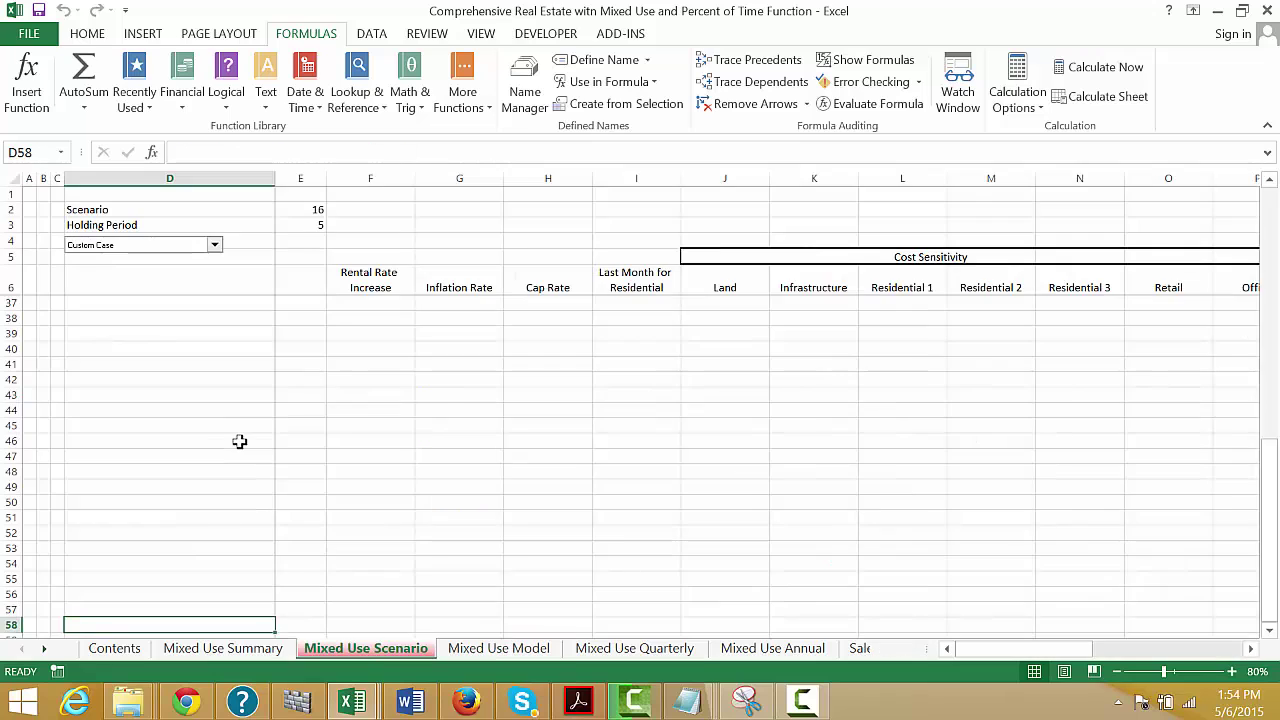
pyautogui.hotkey('ctrl', 'pageup')
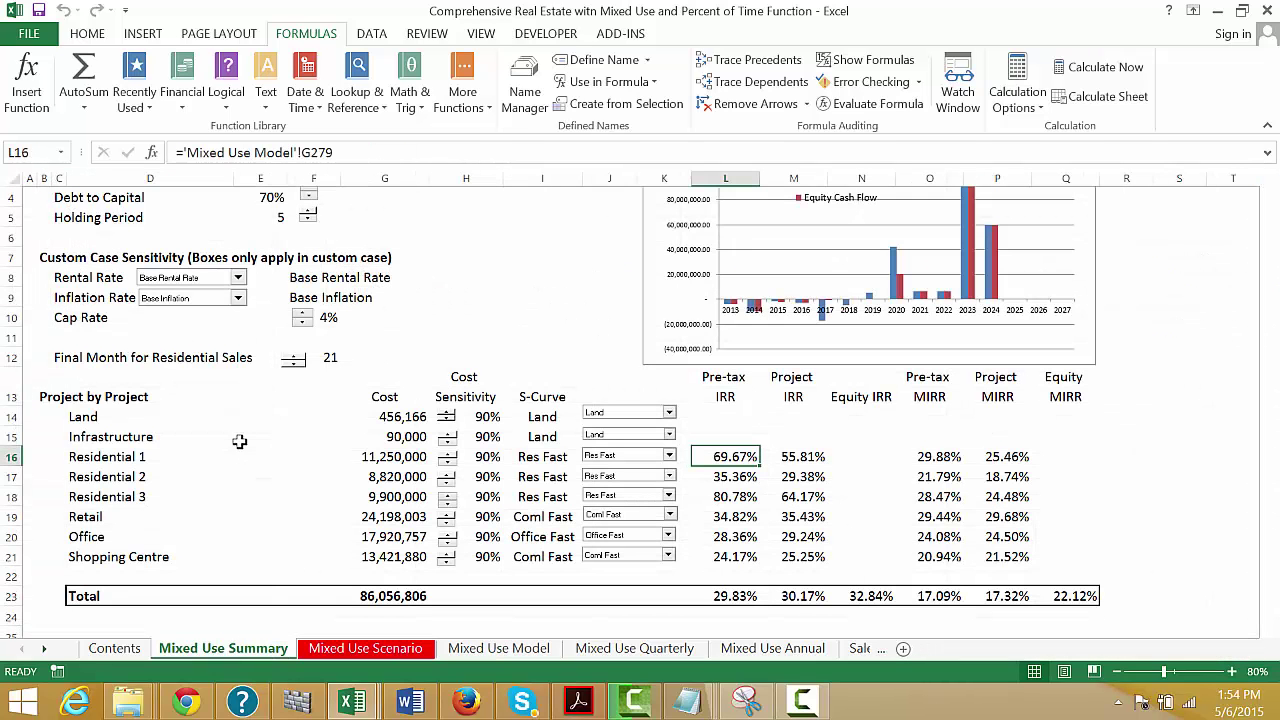
pyautogui.hotkey('ctrl', 'pagedown')
pyautogui.hotkey('ctrl', 'pagedown')
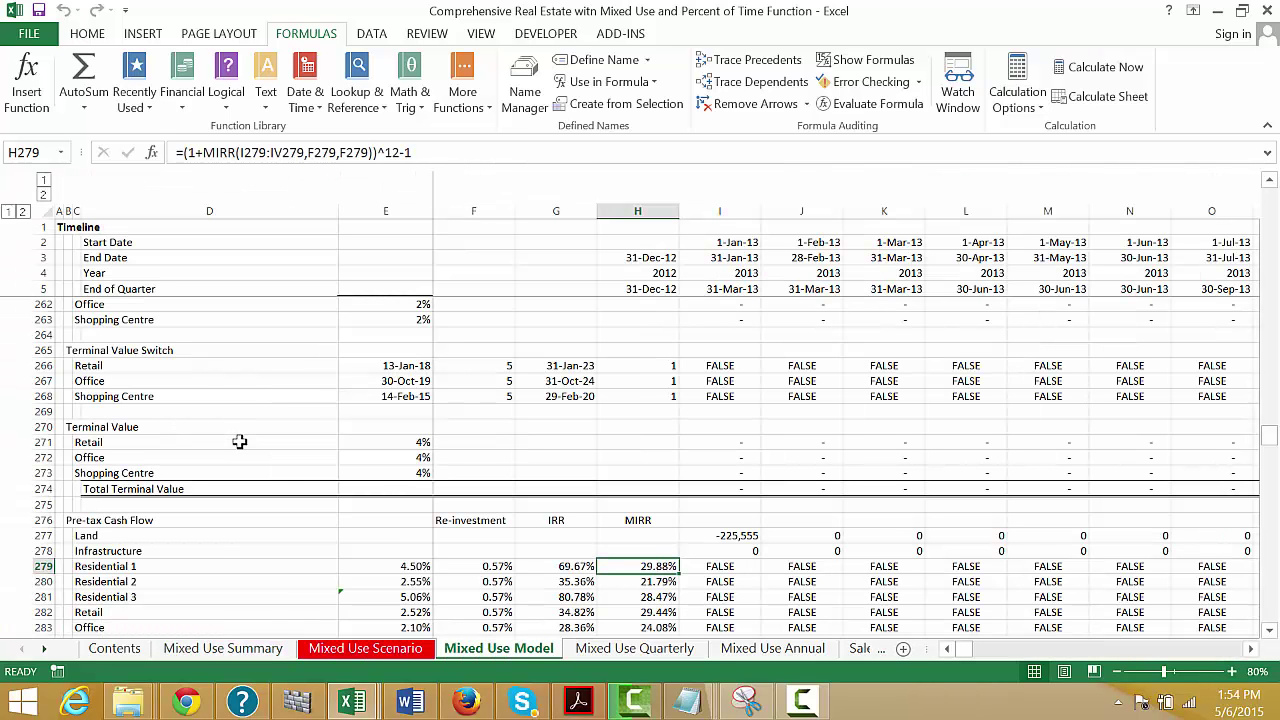
# Step: Look back up the Mixed Use Model sheet past Total Capital Expenditures to the general Assumptions section
pyautogui.press('pageup')
pyautogui.press('pageup')
pyautogui.press('pageup')
pyautogui.press('pageup')
pyautogui.press('pageup')
pyautogui.press('pageup')
pyautogui.press('pageup')
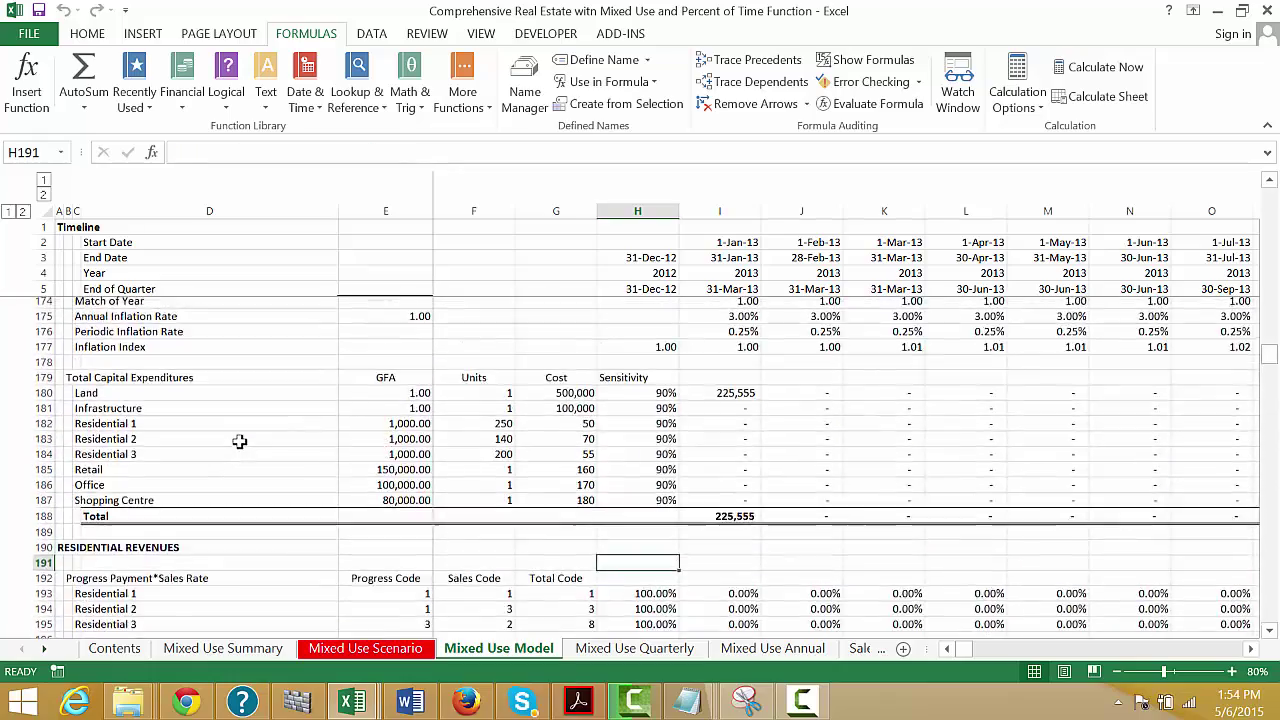
pyautogui.press('pageup')
pyautogui.press('pageup')
pyautogui.press('pageup')
pyautogui.press('pageup')
pyautogui.press('pageup')
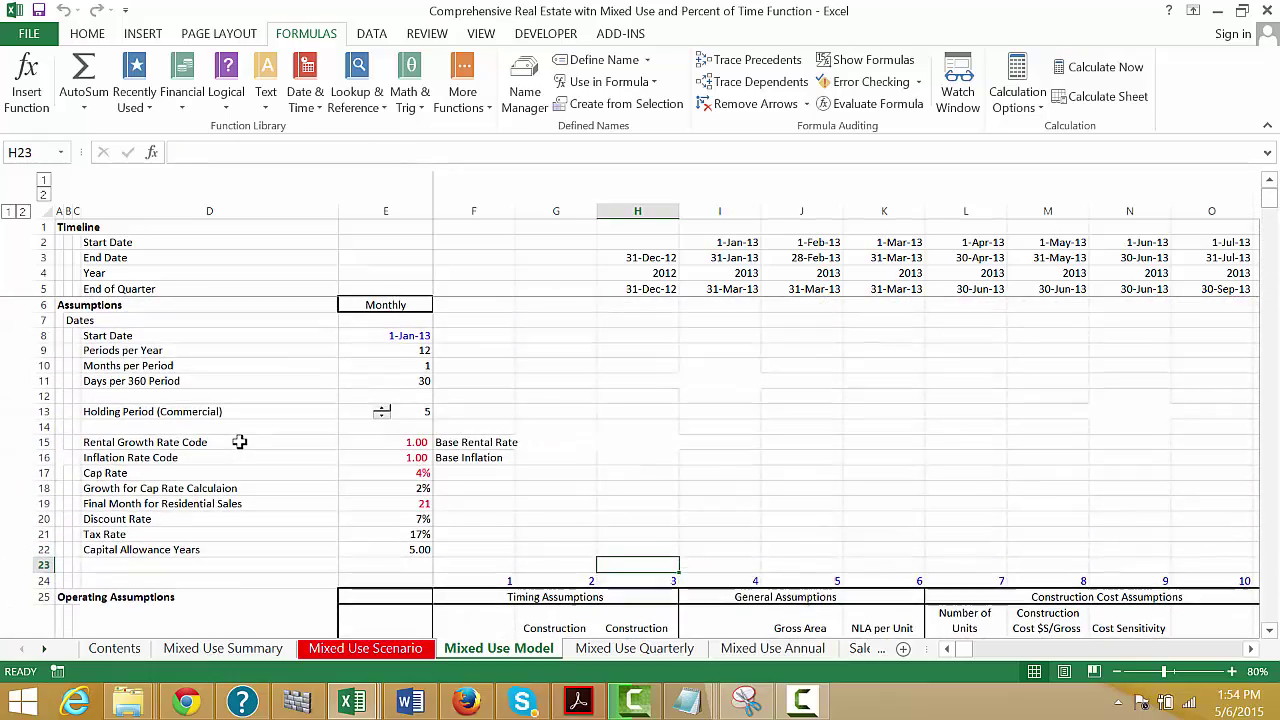
# Step: Find the S-curves in the Monthly Assumptions section and inspect the Coml Fast formula for month 13
pyautogui.press('pagedown')
pyautogui.press('Down')
pyautogui.press('Down')
pyautogui.press('Down')
pyautogui.press('Down')
pyautogui.press('Down')
pyautogui.press('Down')
pyautogui.press('Down')
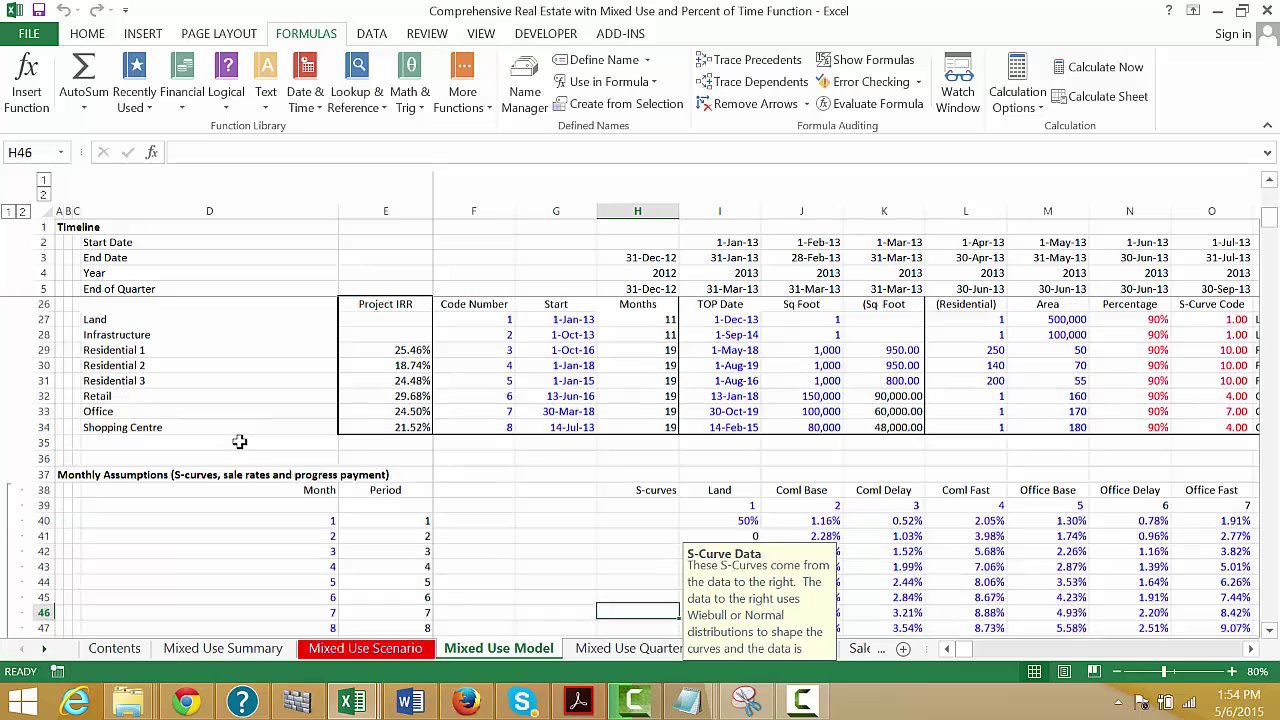
pyautogui.press('Right')
pyautogui.press('Right')
pyautogui.press('Right')
pyautogui.press('Right')
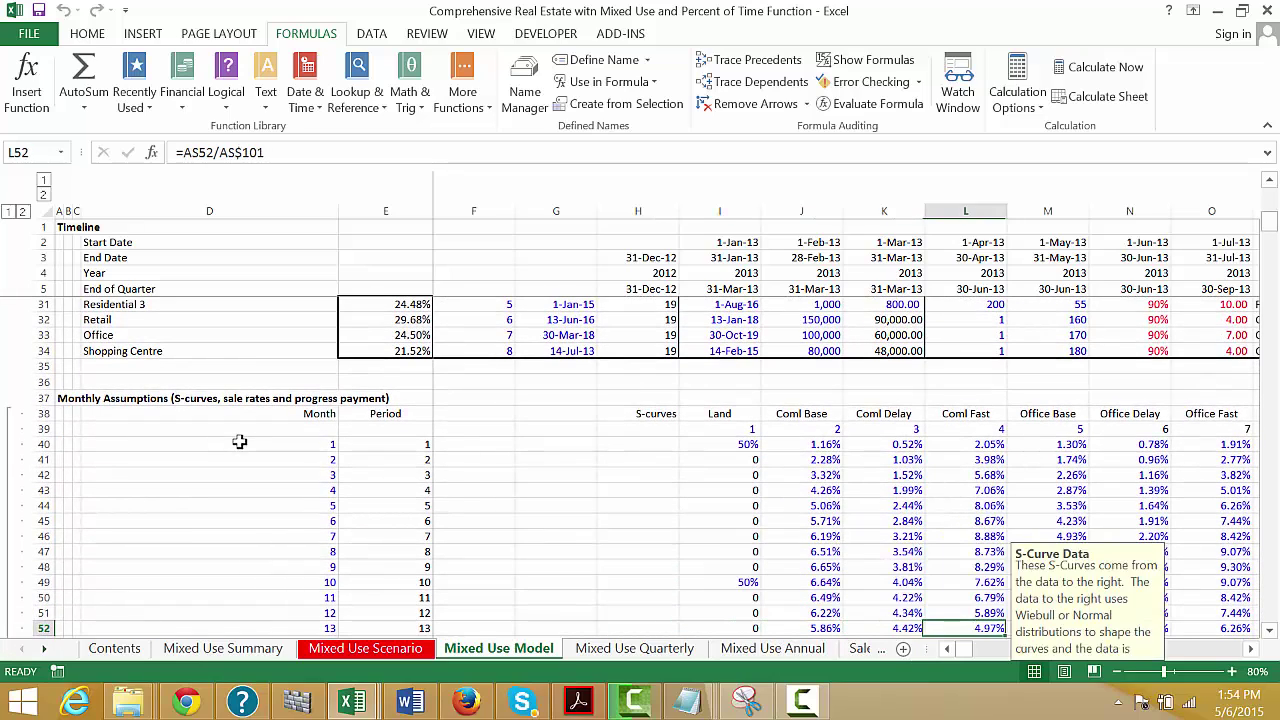
# Step: Compare the month 13 S-curve formulas across the commercial and office columns, returning to Coml Base
pyautogui.press('Right')
pyautogui.press('Right')
pyautogui.press('Right')
pyautogui.press('Left')
pyautogui.press('Left')
pyautogui.press('Left')
pyautogui.press('Left')
pyautogui.press('Left')
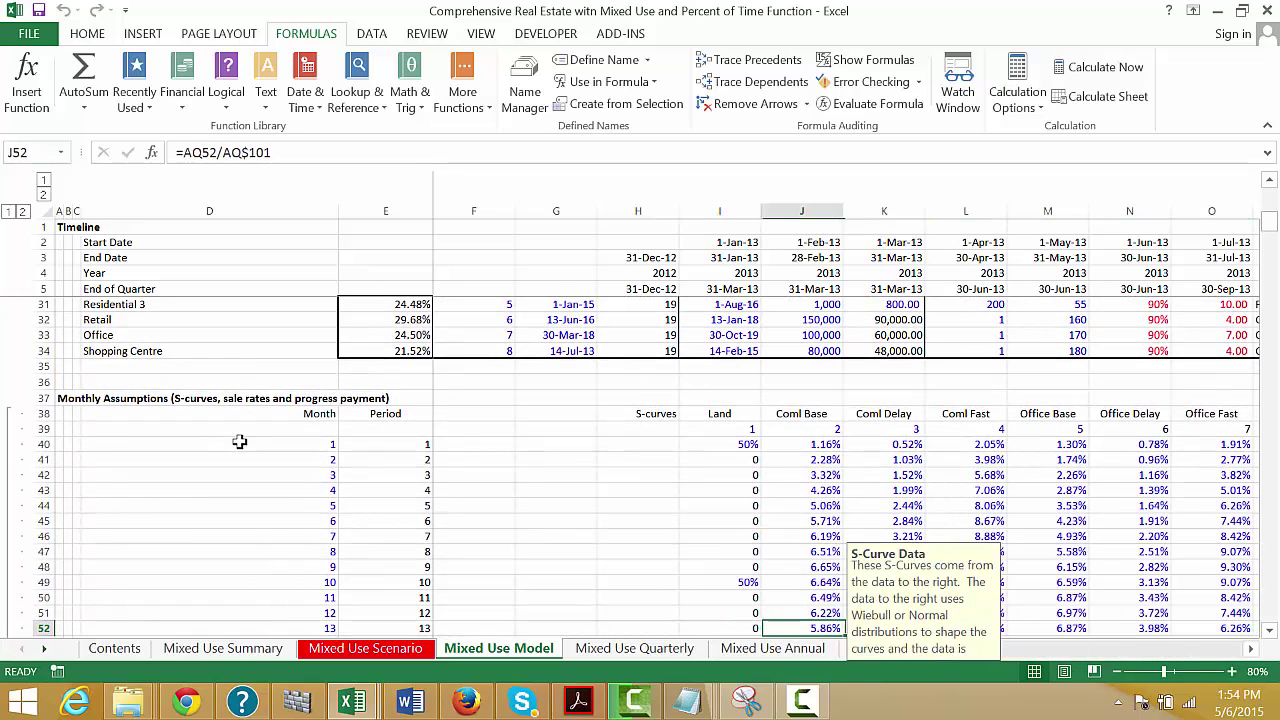
pyautogui.press('Right')
pyautogui.press('Right')
pyautogui.press('Left')
pyautogui.press('Left')
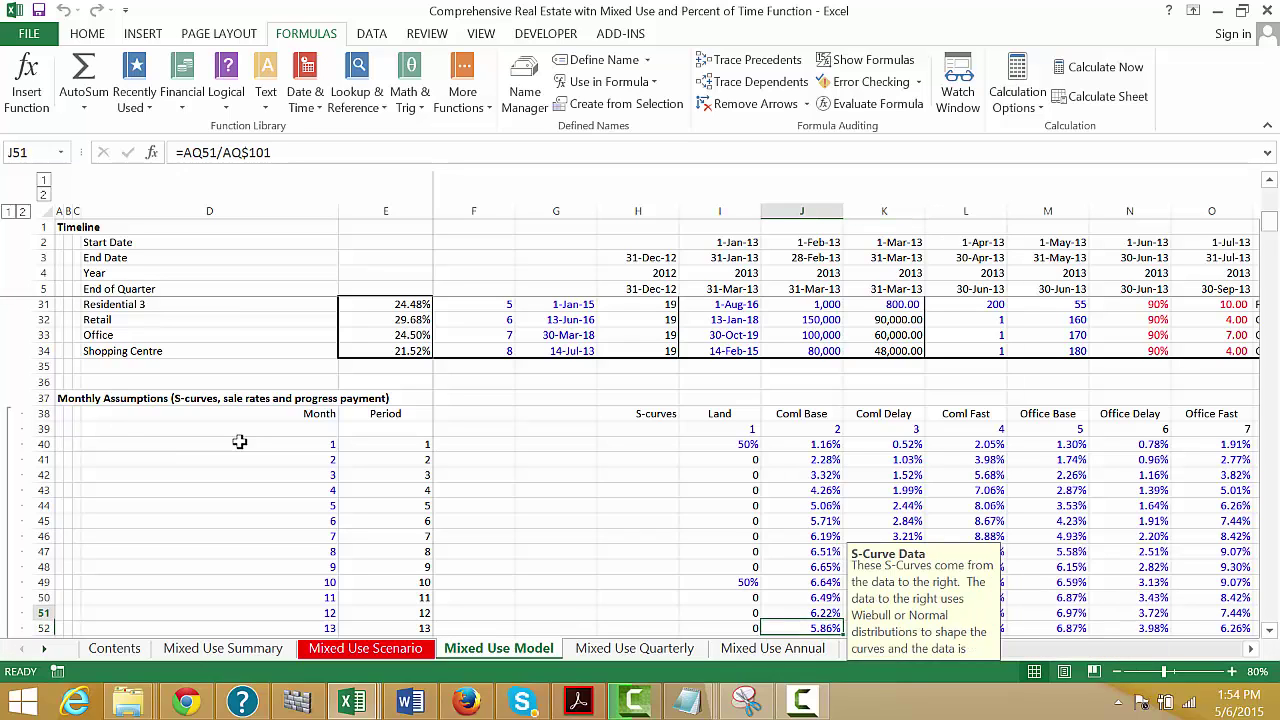
# Step: Look up and down the Coml Base S-curve column to examine its monthly percentage formulas
pyautogui.press('Up')
pyautogui.press('Up')
pyautogui.press('Up')
pyautogui.press('Up')
pyautogui.press('Up')
pyautogui.press('Up')
pyautogui.press('Up')
pyautogui.press('Up')
pyautogui.press('Up')
pyautogui.press('Down')
pyautogui.press('Down')
pyautogui.press('Down')
pyautogui.press('Down')
pyautogui.press('Down')
pyautogui.press('Down')
pyautogui.press('Down')
pyautogui.press('Down')
pyautogui.press('Down')
pyautogui.press('Down')
pyautogui.press('Down')
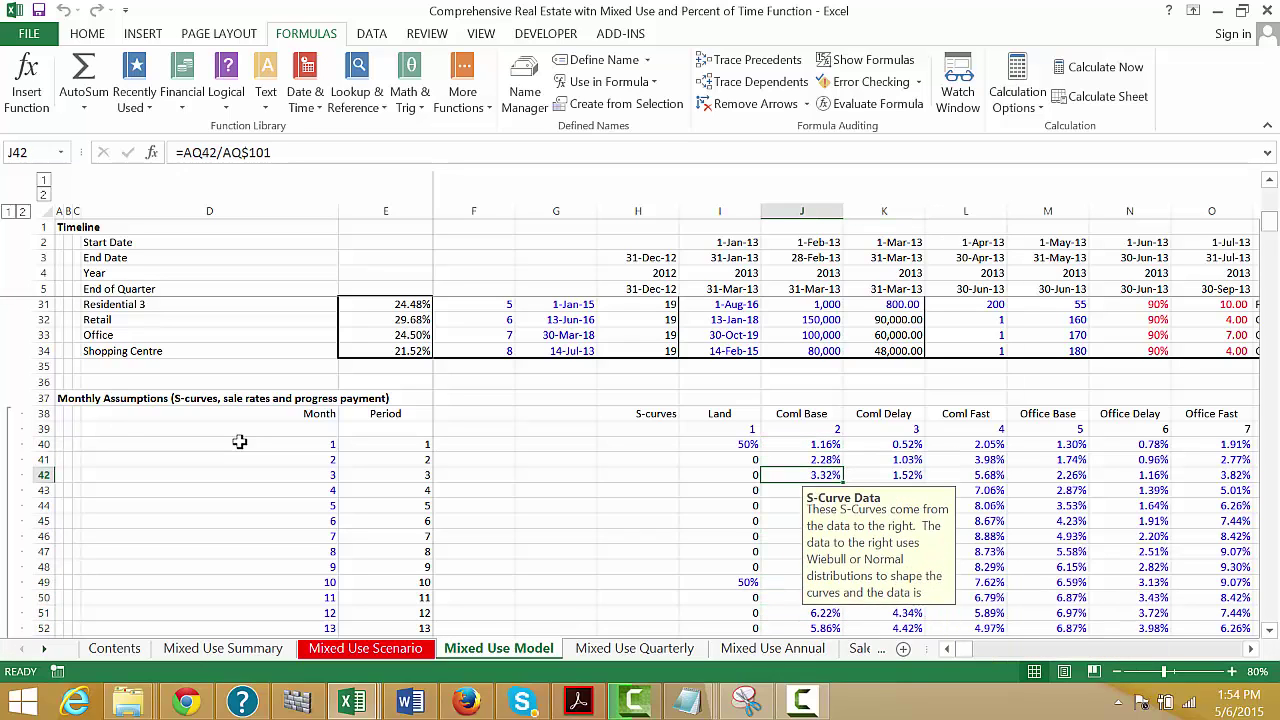
# Step: Examine the Coml Base S-curve formulas down the column from month 3 to month 39
pyautogui.press('Down')
pyautogui.press('Down')
pyautogui.press('Down')
pyautogui.press('Down')
pyautogui.press('Down')
pyautogui.press('Down')
pyautogui.press('Down')
pyautogui.press('Down')
pyautogui.press('Down')
pyautogui.press('Down')
pyautogui.press('Down')
pyautogui.press('Down')
pyautogui.press('Down')
pyautogui.press('Down')
pyautogui.press('Down')
pyautogui.press('Down')
pyautogui.press('Down')
pyautogui.press('Down')
pyautogui.press('Down')
pyautogui.press('Down')
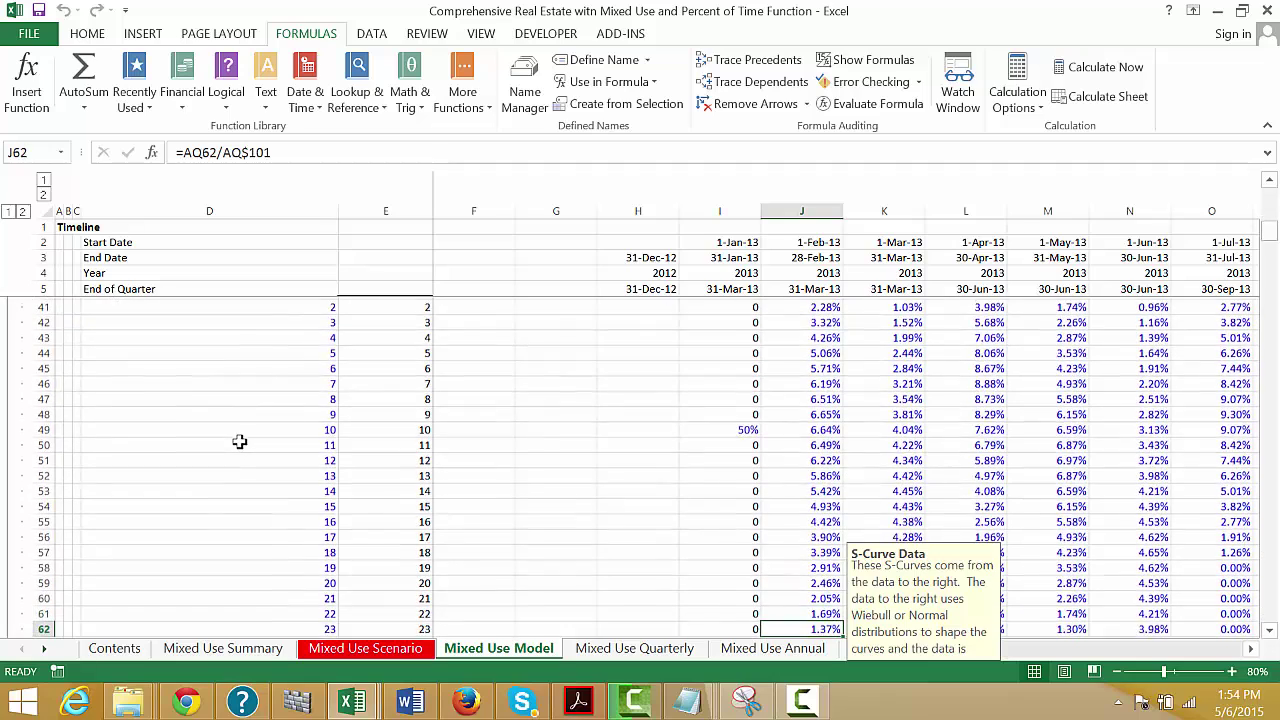
pyautogui.press('Down')
pyautogui.press('Down')
pyautogui.press('Down')
pyautogui.press('Down')
pyautogui.press('Down')
pyautogui.press('Down')
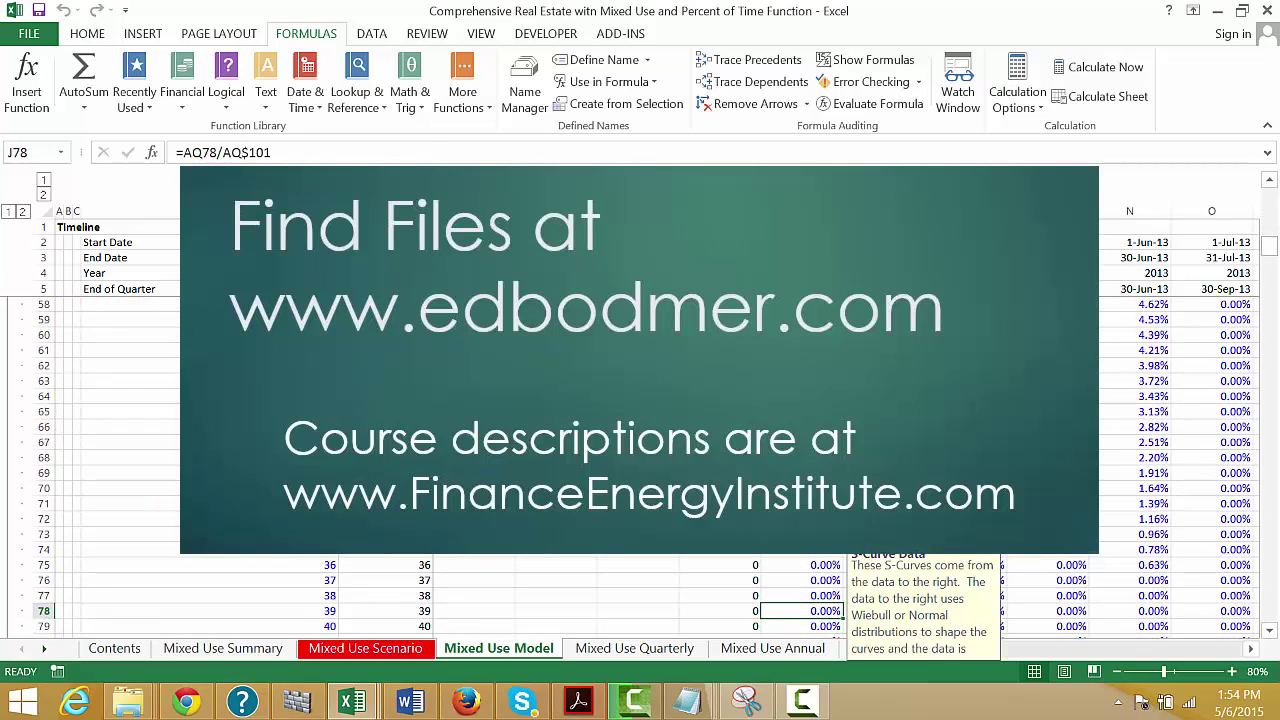
# Step: Go back up to month 23 and compare its S-curve formulas across the columns as far as column R
pyautogui.press('Up')
pyautogui.press('Up')
pyautogui.press('Up')
pyautogui.press('Up')
pyautogui.press('Up')
pyautogui.press('Up')
pyautogui.press('Up')
pyautogui.press('Up')
pyautogui.press('Up')
pyautogui.press('Up')
pyautogui.press('Up')
pyautogui.press('Up')
pyautogui.press('Up')
pyautogui.press('Up')
pyautogui.press('Up')
pyautogui.press('Up')
pyautogui.press('Right')
pyautogui.press('Right')
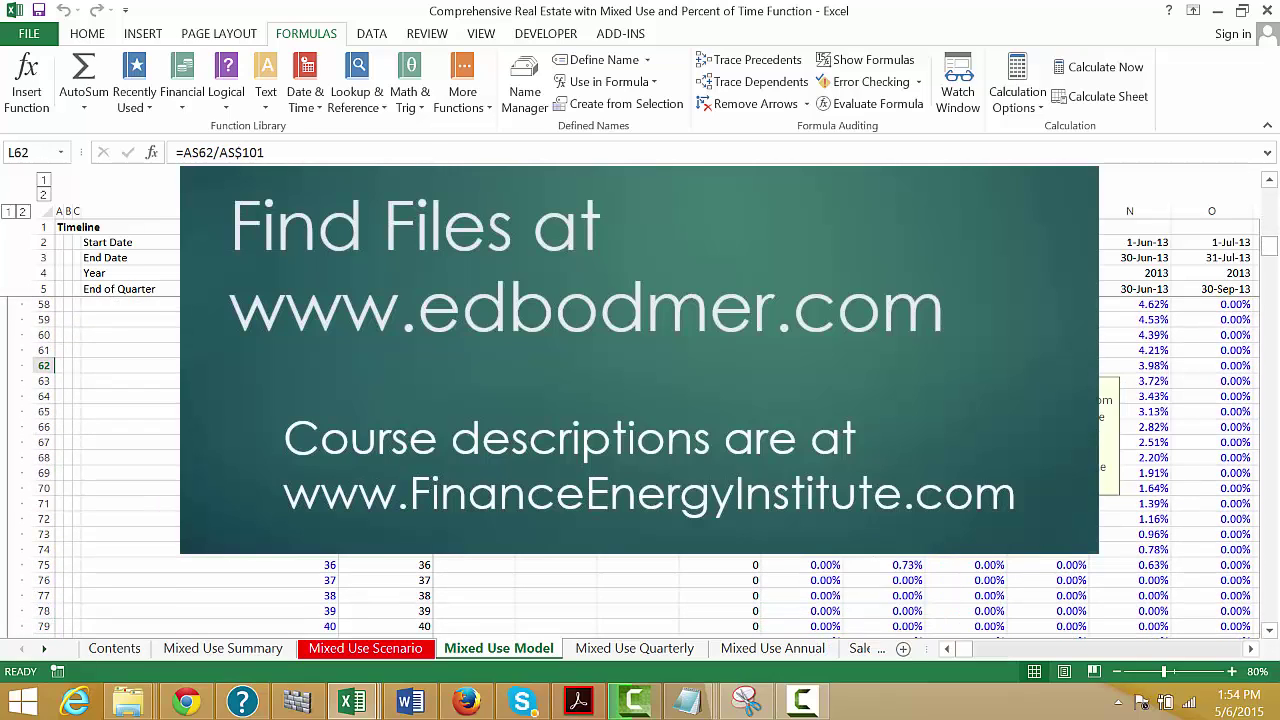
pyautogui.press('Right')
pyautogui.press('Right')
pyautogui.press('Right')
pyautogui.press('Right')
pyautogui.press('Right')
pyautogui.press('Right')
pyautogui.press('Right')
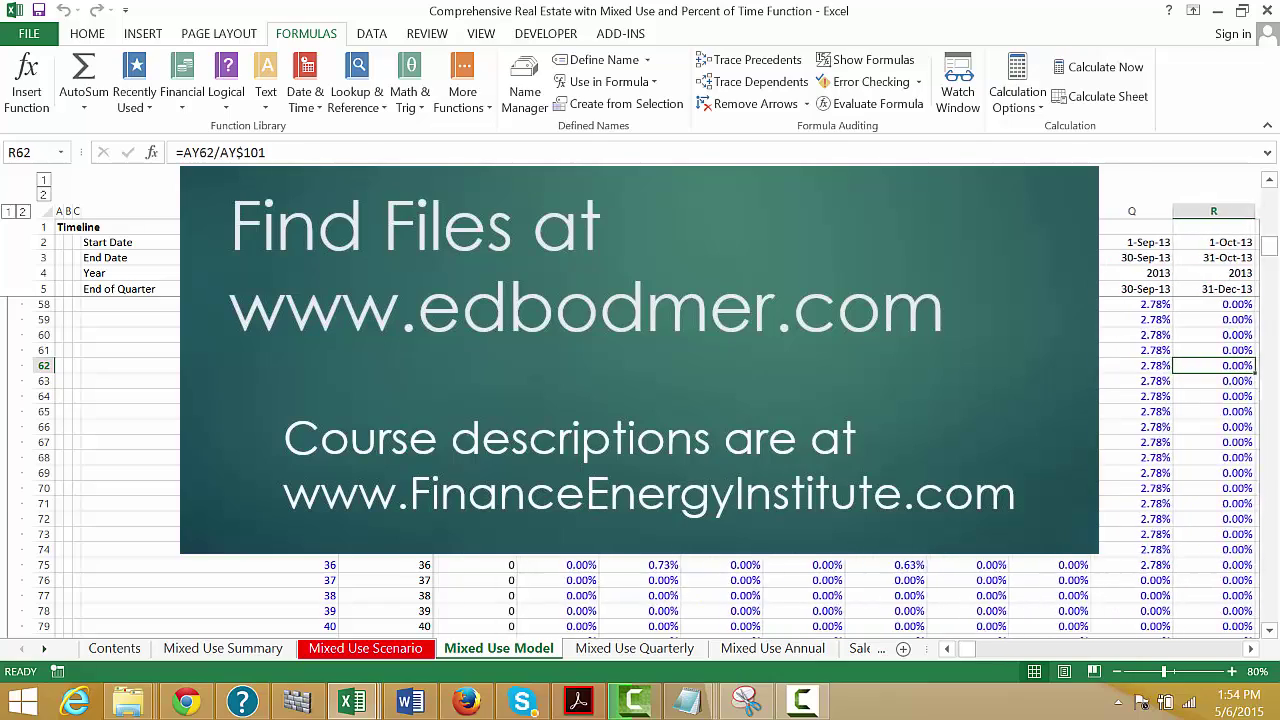
# Step: Return to column A and look back up the monthly rows to the Monthly Assumptions heading
pyautogui.press('Left')
pyautogui.press('Left')
pyautogui.press('Left')
pyautogui.press('Left')
pyautogui.press('Left')
pyautogui.press('Left')
pyautogui.press('Left')
pyautogui.press('Left')
pyautogui.press('Left')
pyautogui.press('Left')
pyautogui.press('Left')
pyautogui.press('Left')
pyautogui.press('Left')
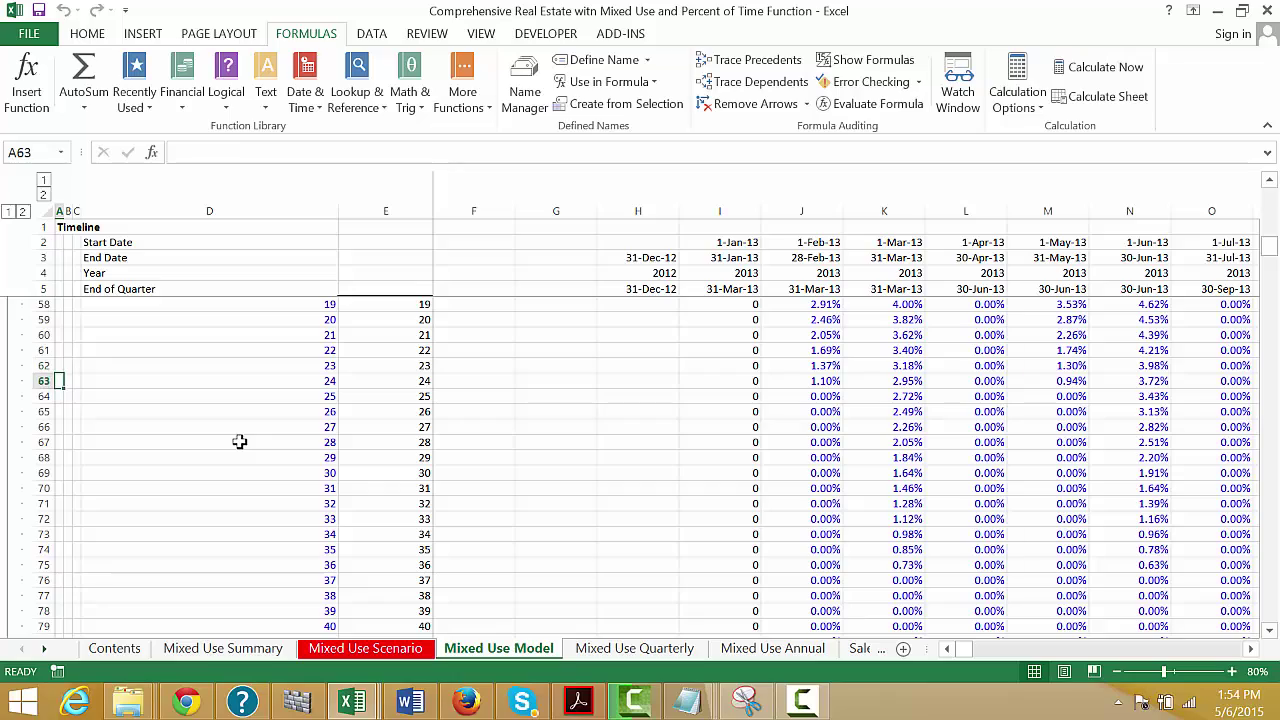
pyautogui.press('Up')
pyautogui.press('Up')
pyautogui.press('Up')
pyautogui.press('Up')
pyautogui.press('Up')
pyautogui.press('Up')
pyautogui.press('Up')
pyautogui.press('Up')
pyautogui.press('Up')
pyautogui.press('Up')
pyautogui.press('Up')
pyautogui.press('Up')
pyautogui.press('Up')
pyautogui.press('Up')
pyautogui.press('Up')
pyautogui.press('Up')
pyautogui.press('Up')
pyautogui.press('Up')
pyautogui.press('Up')
pyautogui.press('Up')
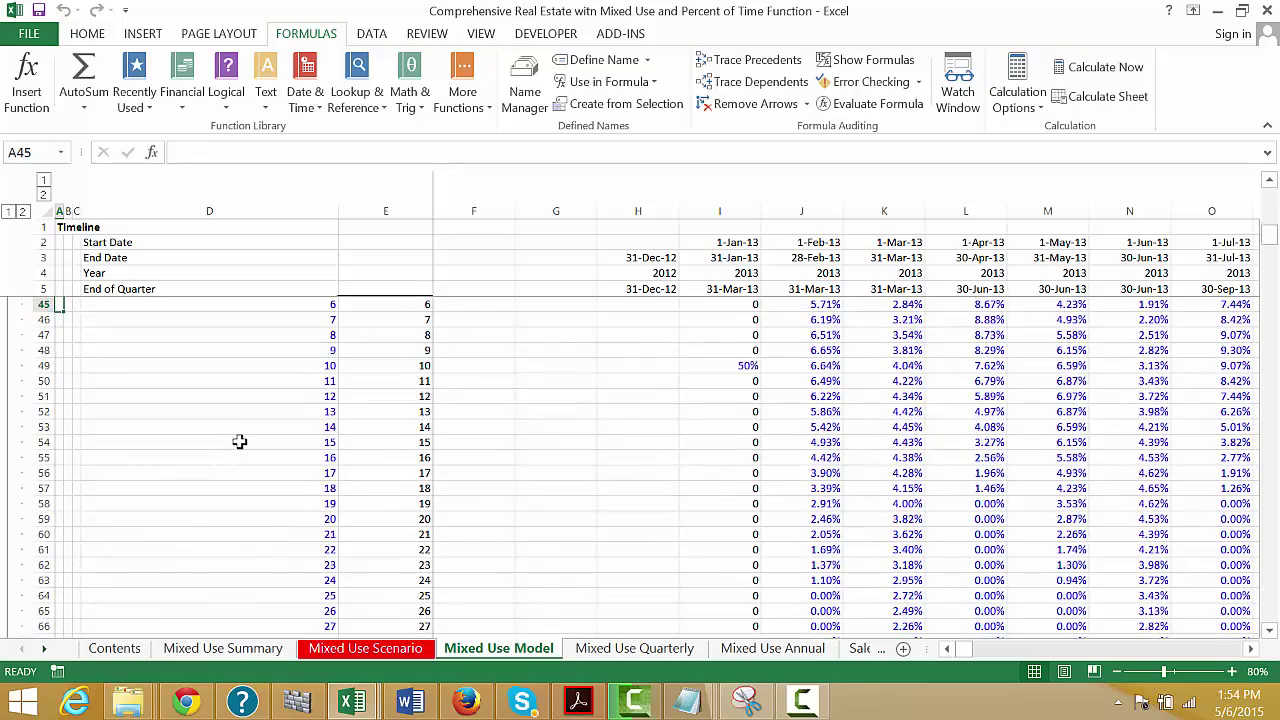
pyautogui.press('Up')
pyautogui.press('Up')
pyautogui.press('Up')
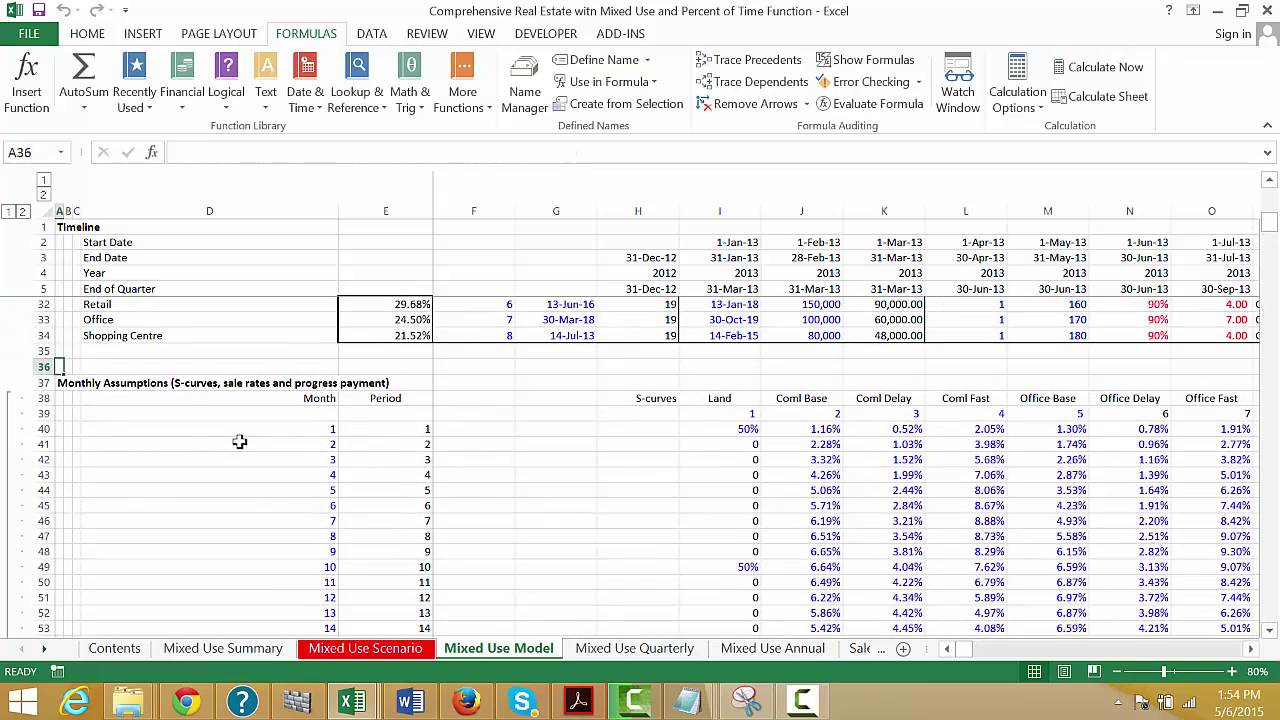
# Step: Examine the S-curve names and index numbers in rows 38 and 39 from Land across to Office Delay
pyautogui.press('Down')
pyautogui.press('Right')
pyautogui.press('Right')
pyautogui.press('Right')
pyautogui.press('Right')
pyautogui.press('Right')
pyautogui.press('Right')
pyautogui.press('Right')
pyautogui.press('Right')
pyautogui.press('Down')
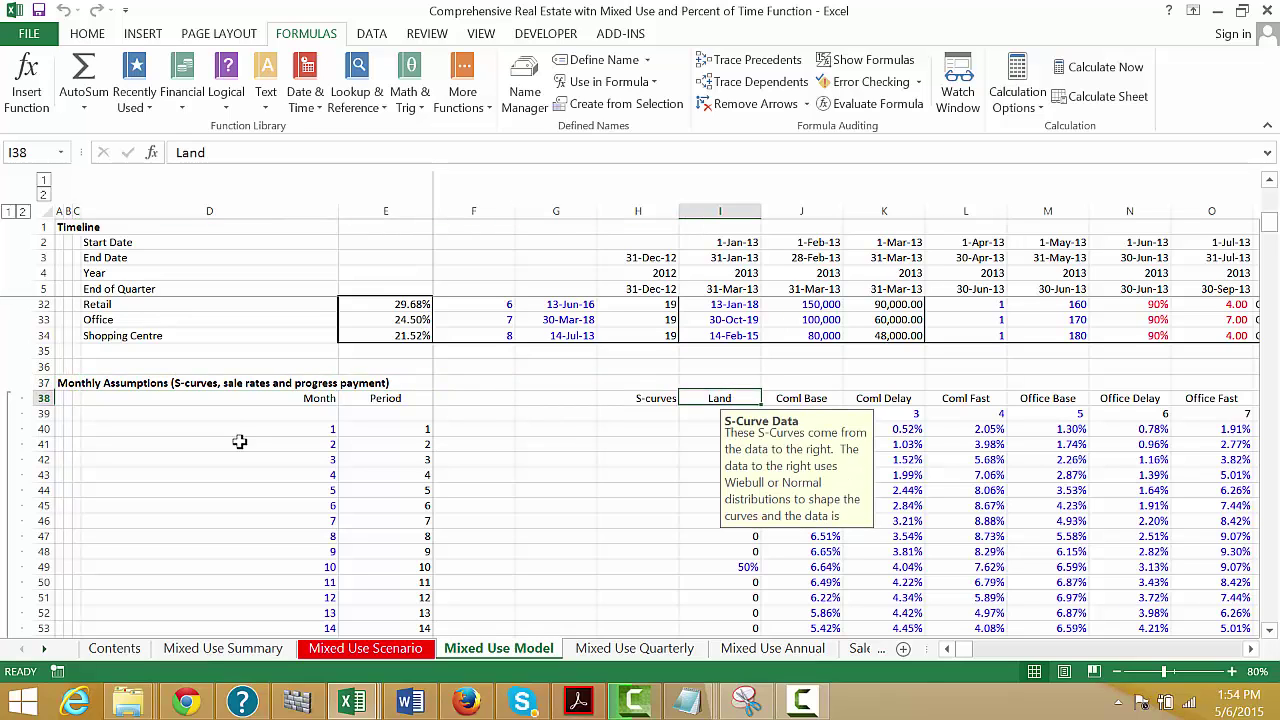
pyautogui.press('Right')
pyautogui.press('Down')
pyautogui.press('Left')
pyautogui.press('Right')
pyautogui.press('Right')
pyautogui.press('Right')
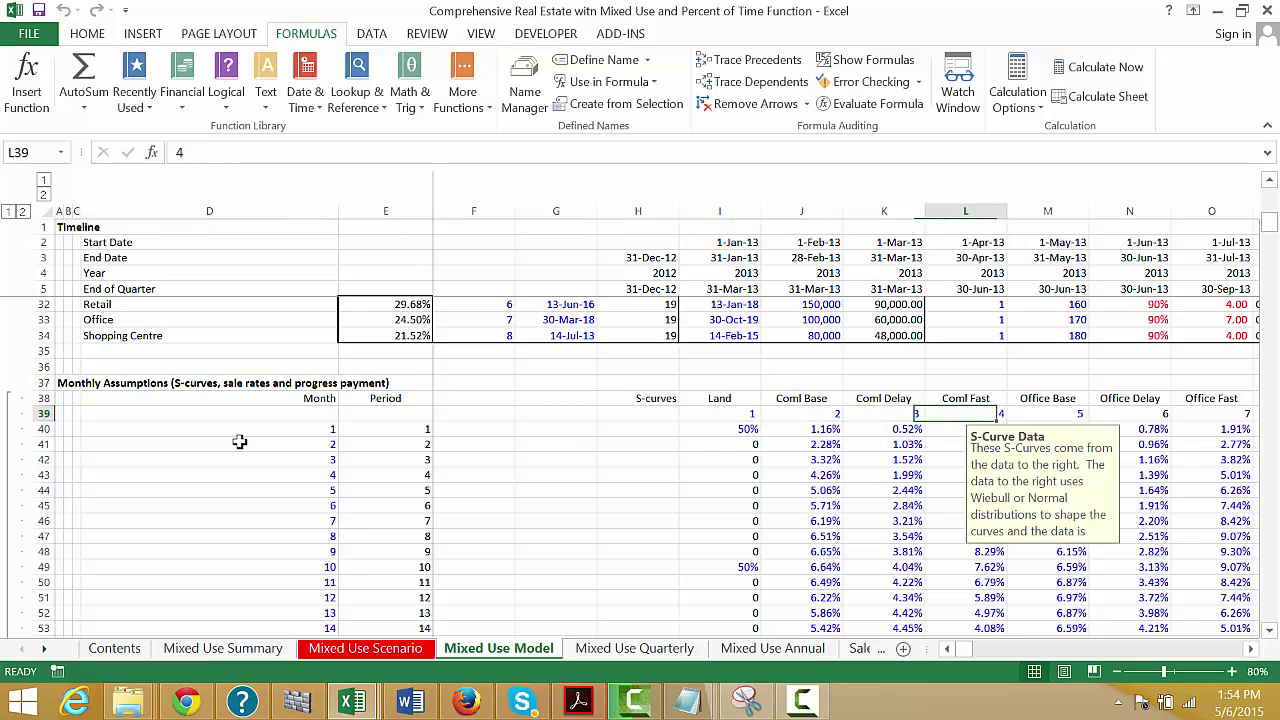
pyautogui.press('Right')
pyautogui.press('Right')
pyautogui.press('Left')
pyautogui.press('Left')
pyautogui.press('Left')
pyautogui.press('Left')
pyautogui.press('Left')
pyautogui.press('Left')
pyautogui.press('Left')
pyautogui.press('Left')
pyautogui.press('Left')
pyautogui.press('Left')
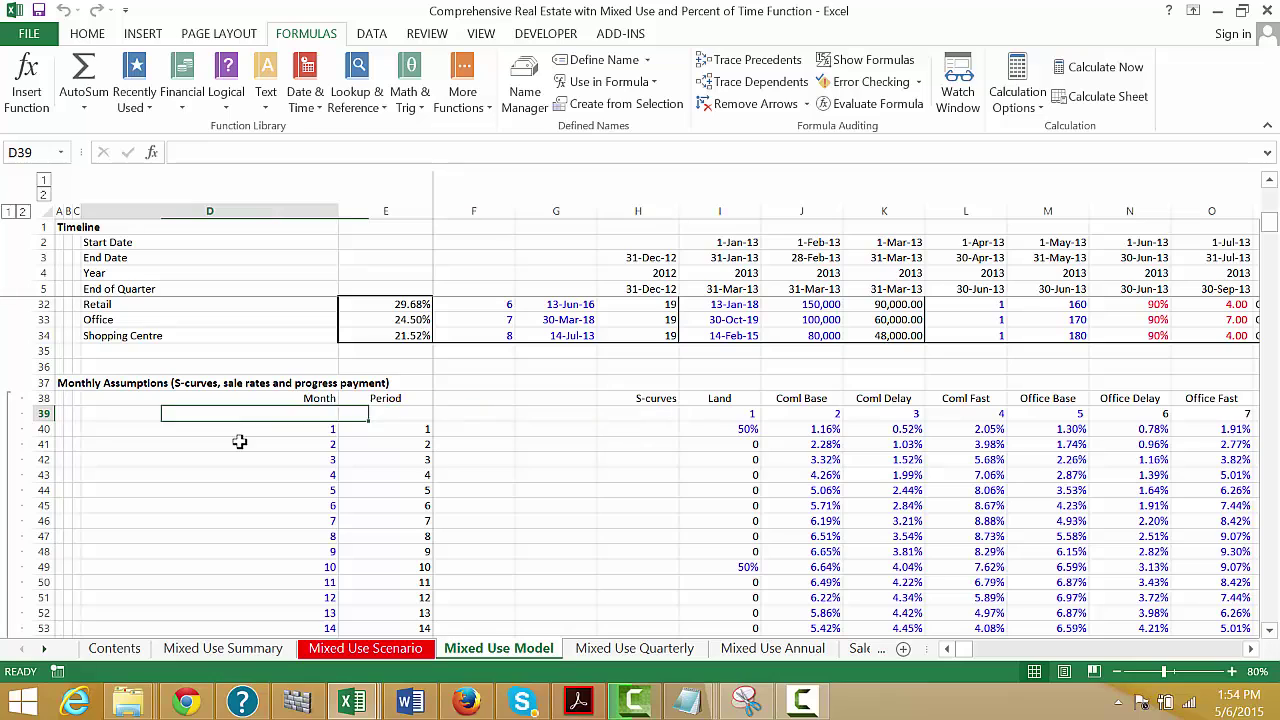
# Step: Select the whole S-curve data block I40:R99 to inspect its extent and range name
pyautogui.press('Down')
pyautogui.press('Down')
pyautogui.press('Right')
pyautogui.press('Right')
pyautogui.press('Right')
pyautogui.press('Right')
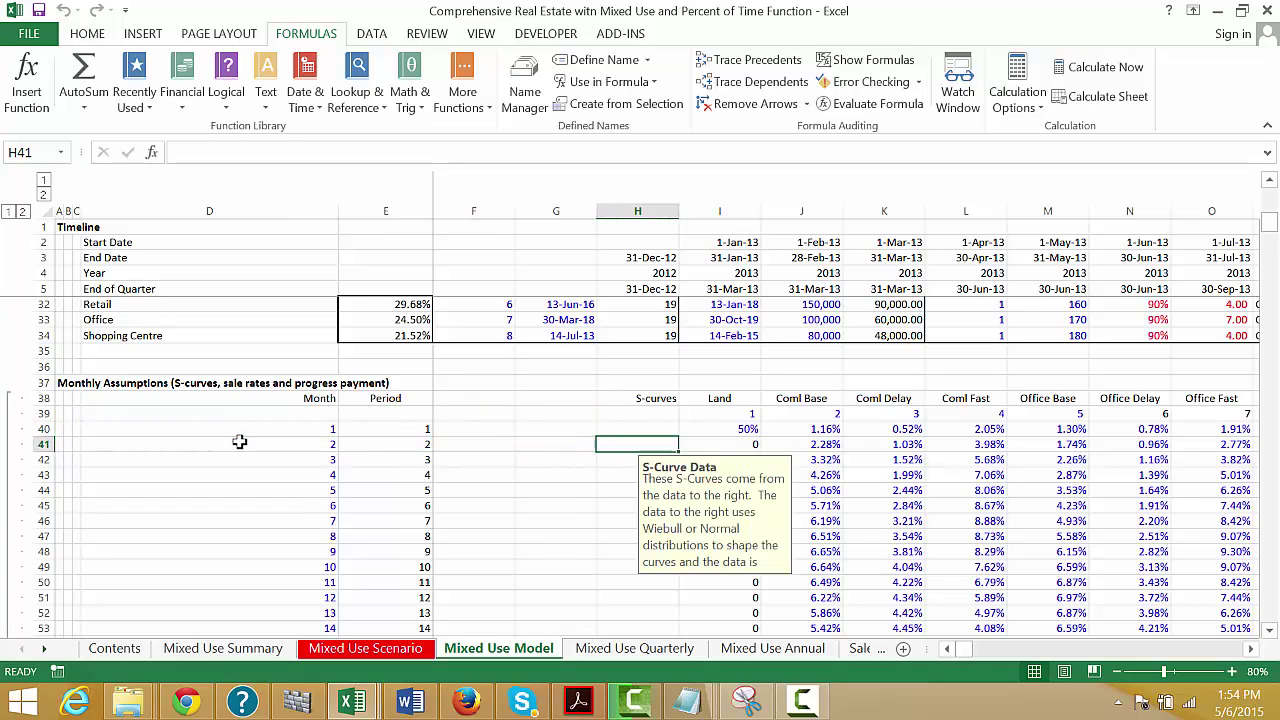
pyautogui.press('Right')
pyautogui.press('Up')
pyautogui.hotkey('ctrl', 'shift', 'Right')
pyautogui.hotkey('ctrl', 'shift', 'Down')
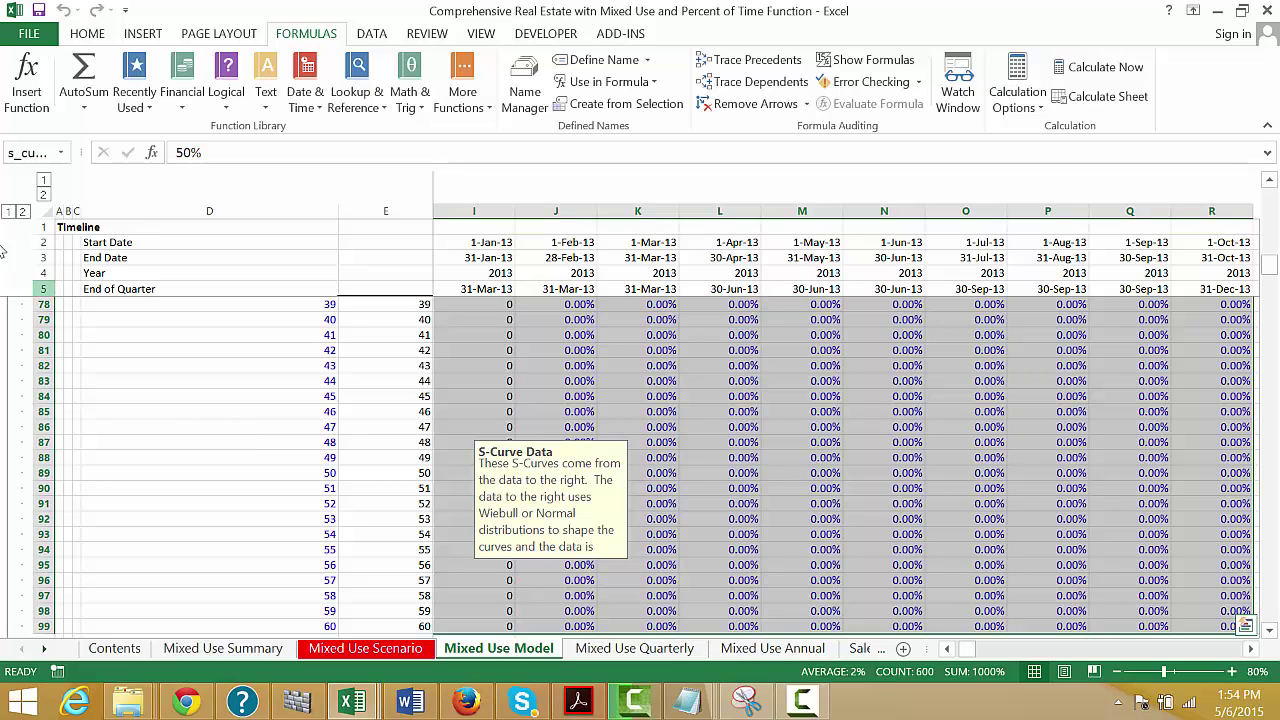
# Step: Leave the S-curve data block and return to the Monthly Assumptions heading area in column A
pyautogui.press('Left')
pyautogui.press('Left')
pyautogui.press('Left')
pyautogui.press('Left')
pyautogui.press('Left')
pyautogui.press('Left')
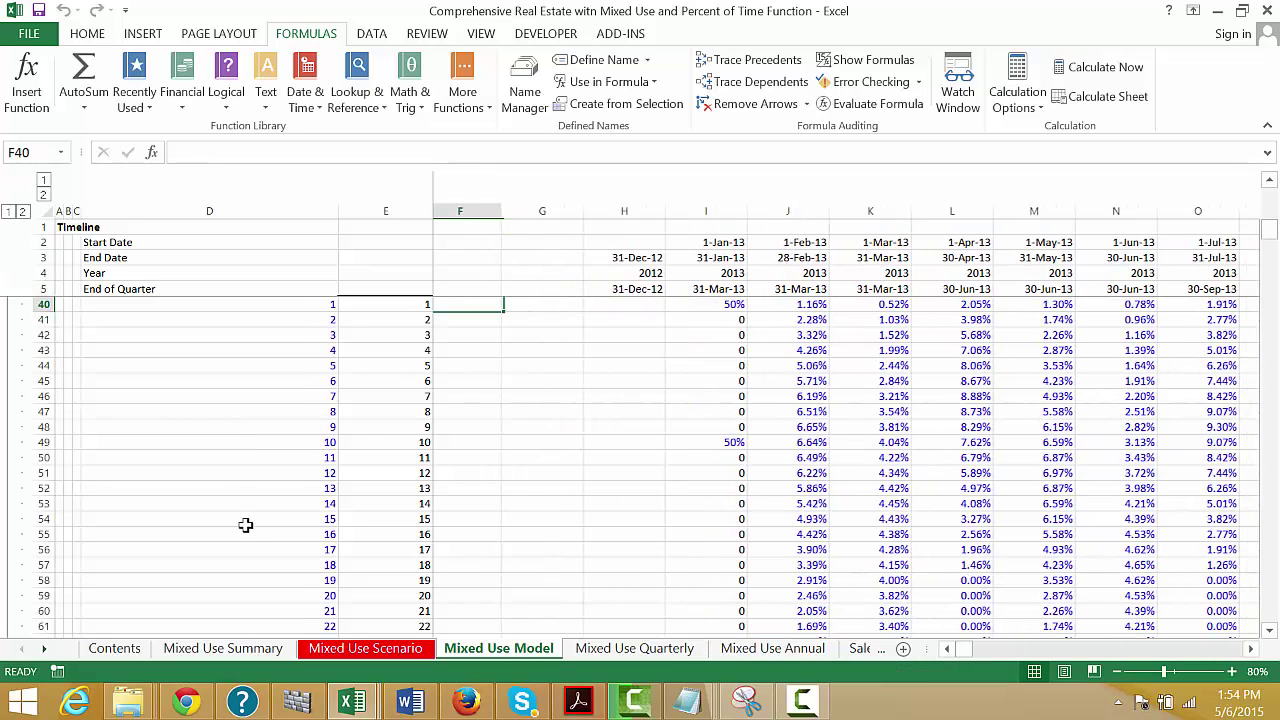
pyautogui.press('Up')
pyautogui.press('Up')
pyautogui.press('Up')
pyautogui.press('Up')
pyautogui.press('Up')
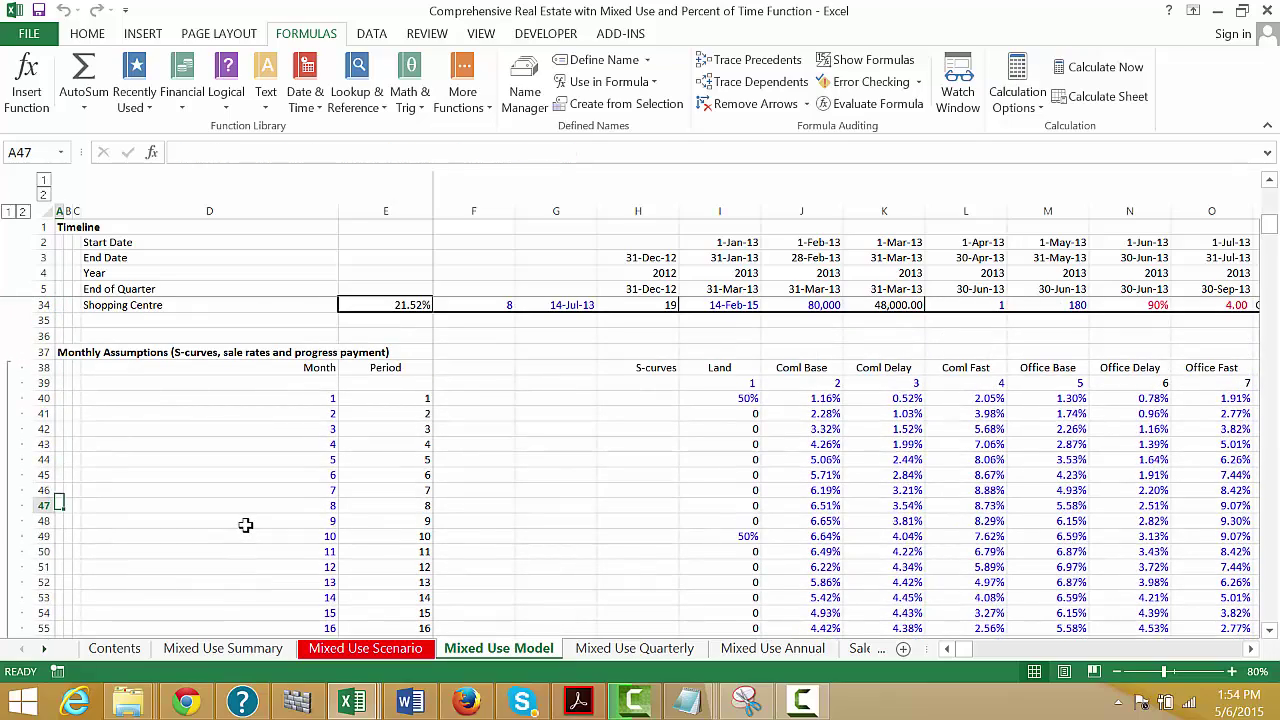
# Step: Look down the monthly S-curve percentages in rows 47 to 95 of the Monthly Assumptions section
pyautogui.press('Down')
pyautogui.press('Down')
pyautogui.press('Down')
pyautogui.press('Down')
pyautogui.press('Down')
pyautogui.press('Down')
pyautogui.press('Down')
pyautogui.press('Down')
pyautogui.press('Down')
pyautogui.press('Down')
pyautogui.press('Down')
pyautogui.press('Down')
pyautogui.press('Down')
pyautogui.press('Down')
pyautogui.press('Down')
pyautogui.press('Down')
pyautogui.press('Down')
pyautogui.press('Down')
pyautogui.press('Down')
pyautogui.press('Down')
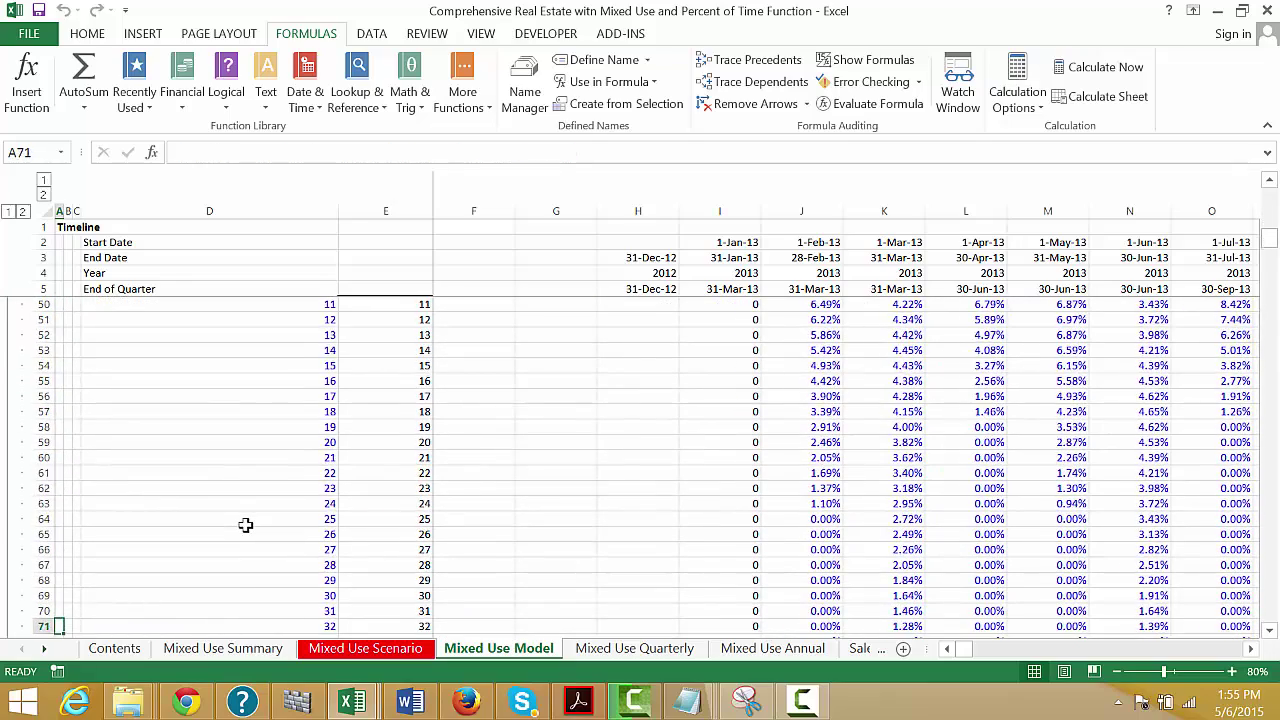
pyautogui.press('Down')
pyautogui.press('Down')
pyautogui.press('Down')
pyautogui.press('Down')
pyautogui.press('Down')
pyautogui.press('Down')
pyautogui.press('Down')
pyautogui.press('Down')
pyautogui.press('Down')
pyautogui.press('Down')
pyautogui.press('Down')
pyautogui.press('Down')
pyautogui.press('Down')
pyautogui.press('Down')
pyautogui.press('Down')
pyautogui.press('Down')
pyautogui.press('Down')
pyautogui.press('Down')
pyautogui.press('Down')
pyautogui.press('Down')
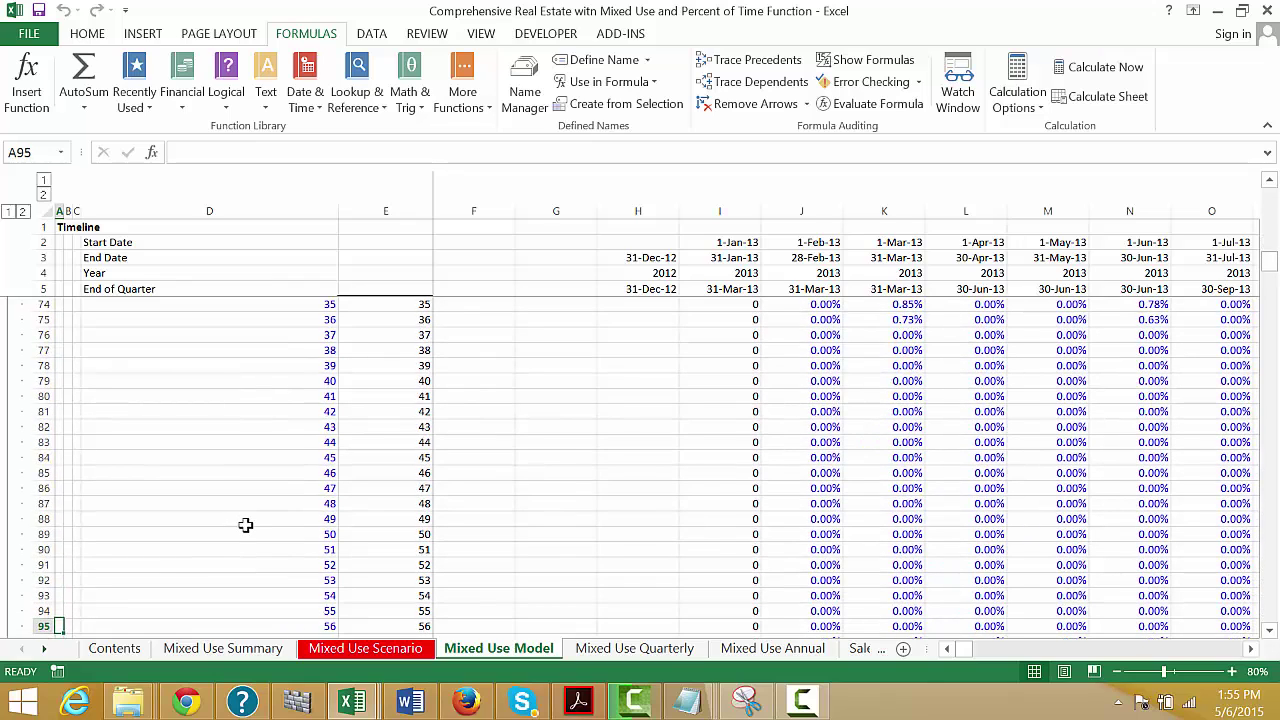
# Step: Examine the Sum, Test and TOP Months rows beneath the S-curves across to column T and back
pyautogui.press('Down')
pyautogui.press('Down')
pyautogui.press('Down')
pyautogui.press('Down')
pyautogui.press('Down')
pyautogui.press('Down')
pyautogui.press('Down')
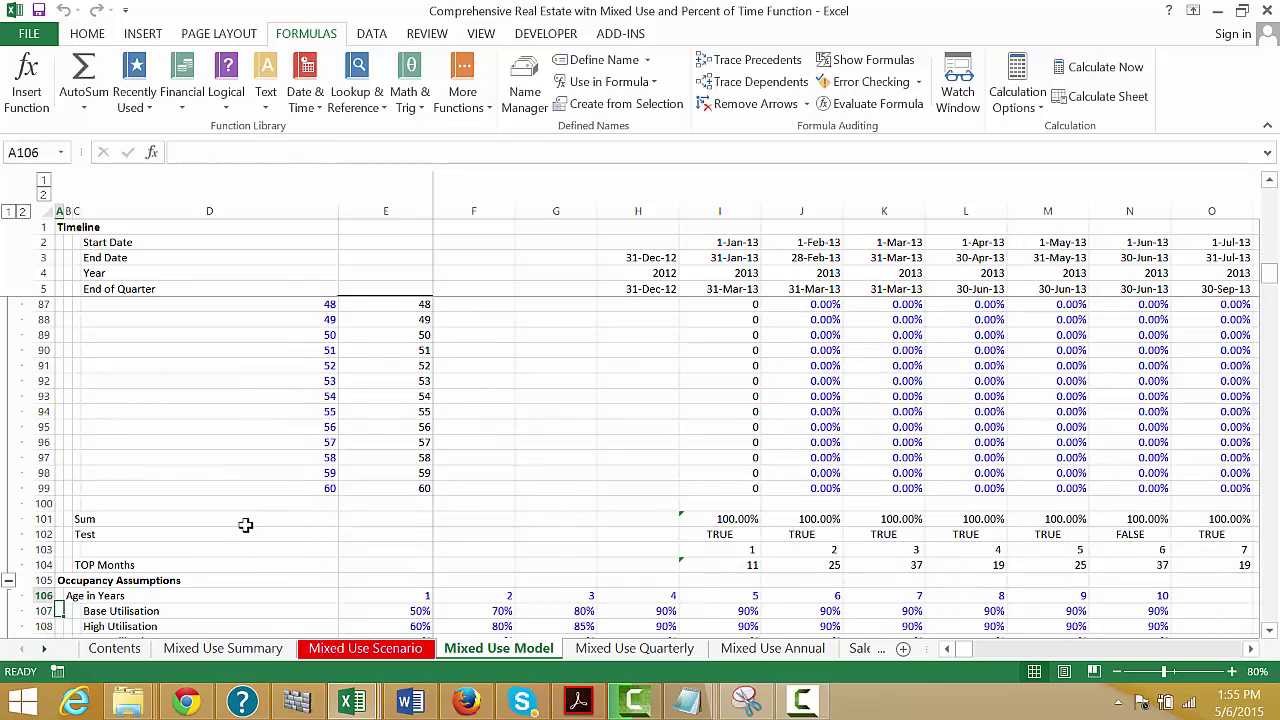
pyautogui.press('Right')
pyautogui.press('Right')
pyautogui.press('Right')
pyautogui.press('Right')
pyautogui.press('Right')
pyautogui.press('Right')
pyautogui.press('Right')
pyautogui.press('Right')
pyautogui.press('Right')
pyautogui.press('Right')
pyautogui.press('Right')
pyautogui.press('Right')
pyautogui.press('Right')
pyautogui.press('Right')
pyautogui.press('Right')
pyautogui.press('Right')
pyautogui.press('Right')
pyautogui.press('Right')
pyautogui.press('Right')
pyautogui.press('Right')
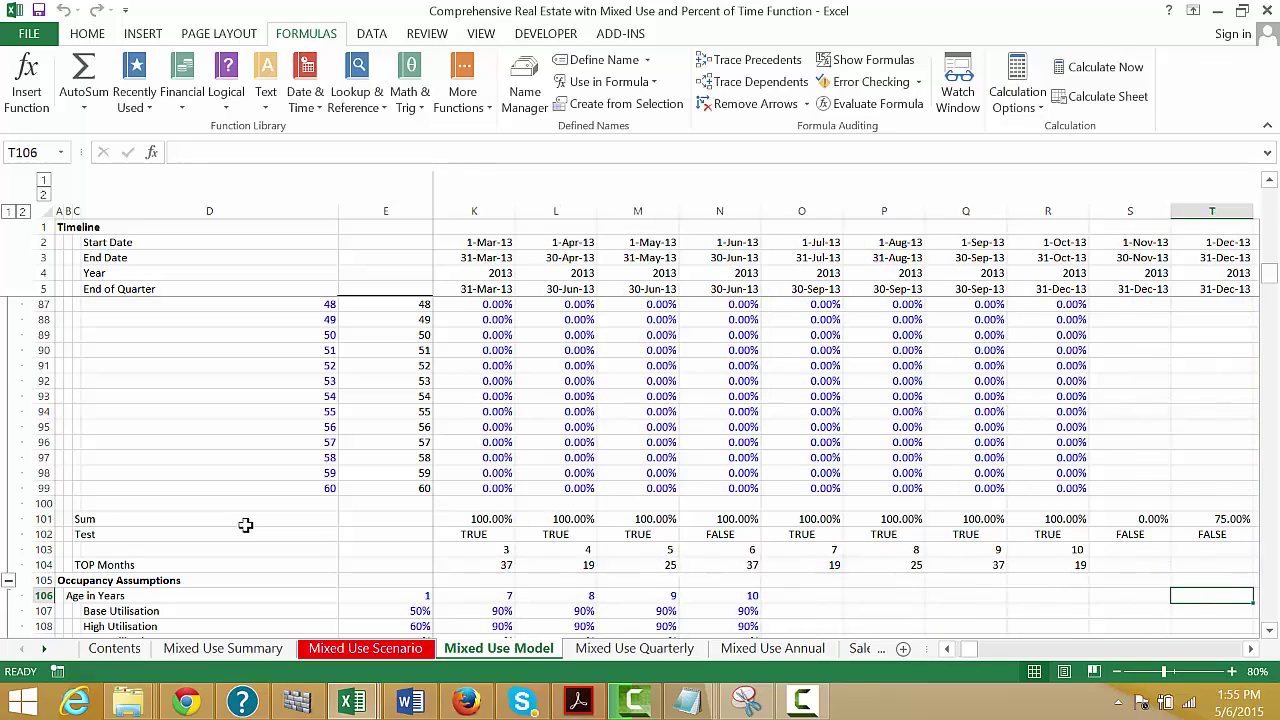
pyautogui.press('Left')
pyautogui.press('Left')
pyautogui.press('Left')
pyautogui.press('Left')
pyautogui.press('Left')
pyautogui.press('Left')
pyautogui.press('Left')
pyautogui.press('Left')
pyautogui.press('Left')
pyautogui.press('Left')
pyautogui.press('Left')
pyautogui.press('Left')
pyautogui.press('Left')
pyautogui.press('Left')
pyautogui.press('Left')
pyautogui.press('Left')
pyautogui.press('Left')
pyautogui.press('Left')
pyautogui.press('Left')
pyautogui.press('Left')
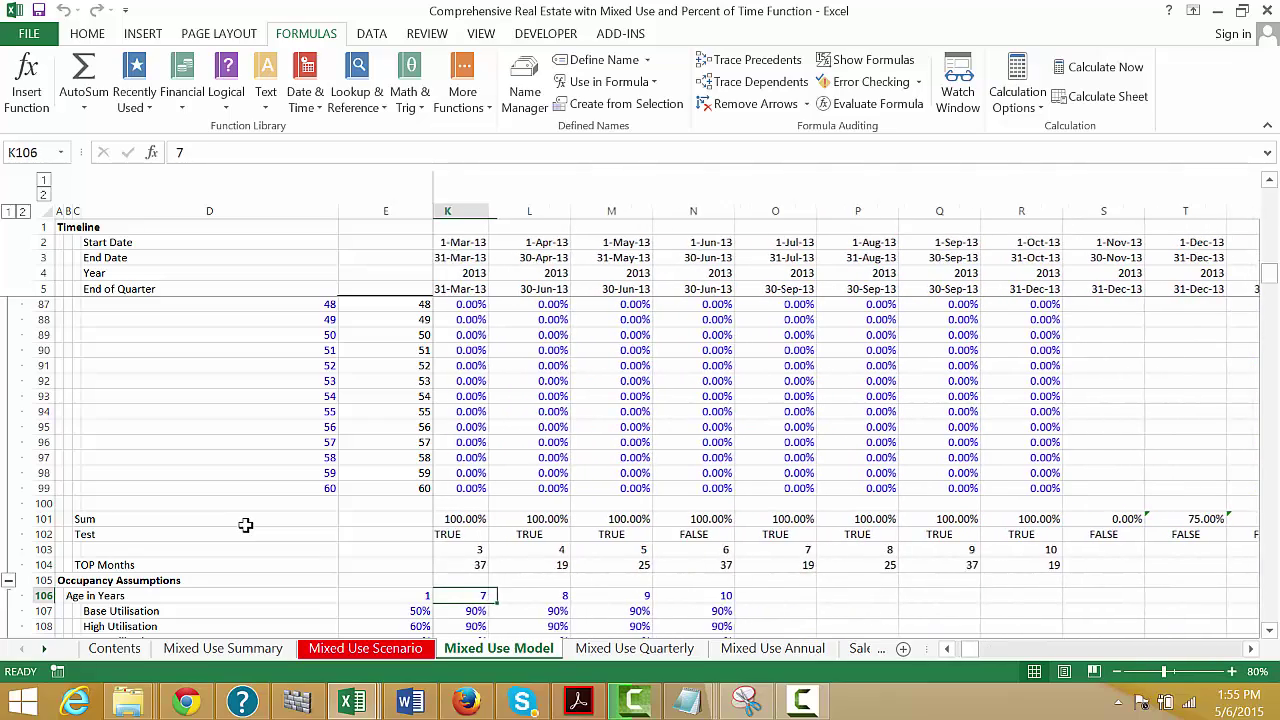
# Step: Examine the Occupancy Assumptions by age in years for the Base, High, Low and Sensitivity Utilisation cases
pyautogui.press('Down')
pyautogui.press('Down')
pyautogui.press('Down')
pyautogui.press('Down')
pyautogui.press('Down')
pyautogui.press('Down')
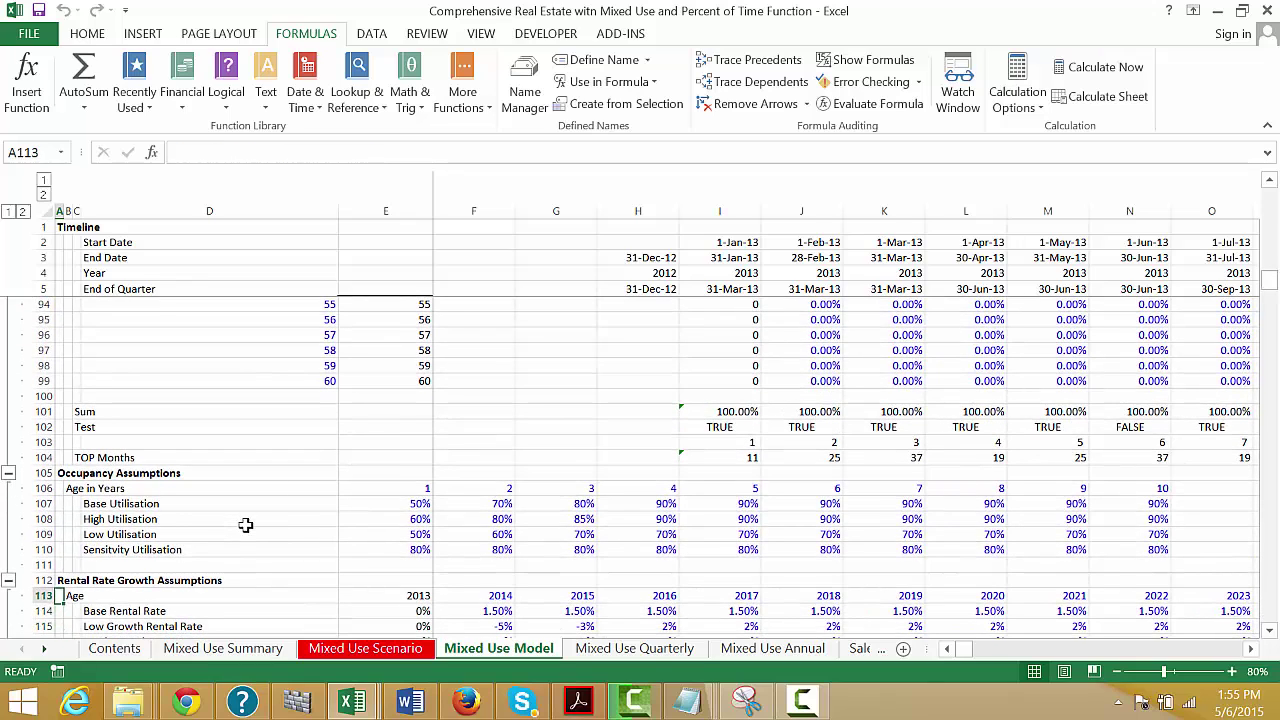
pyautogui.press('Right')
pyautogui.press('Right')
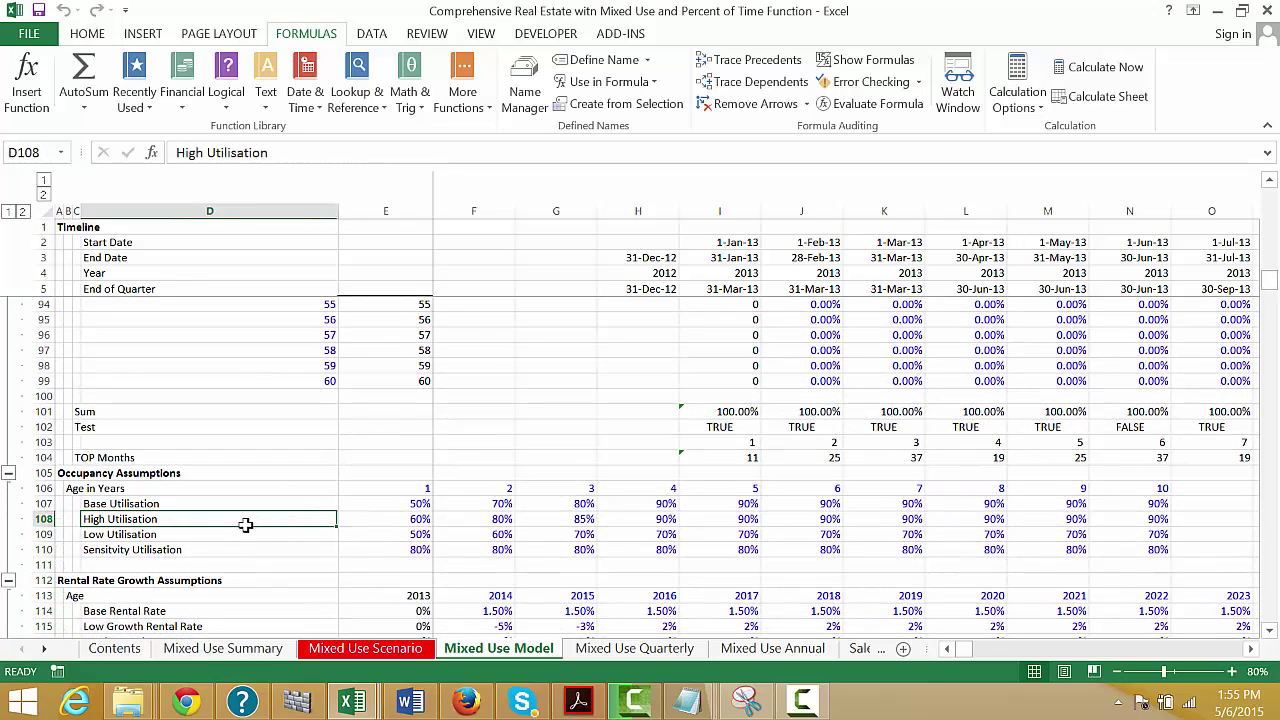
pyautogui.press('Right')
pyautogui.press('Up')
pyautogui.press('Right')
pyautogui.press('Right')
pyautogui.press('Right')
pyautogui.press('Up')
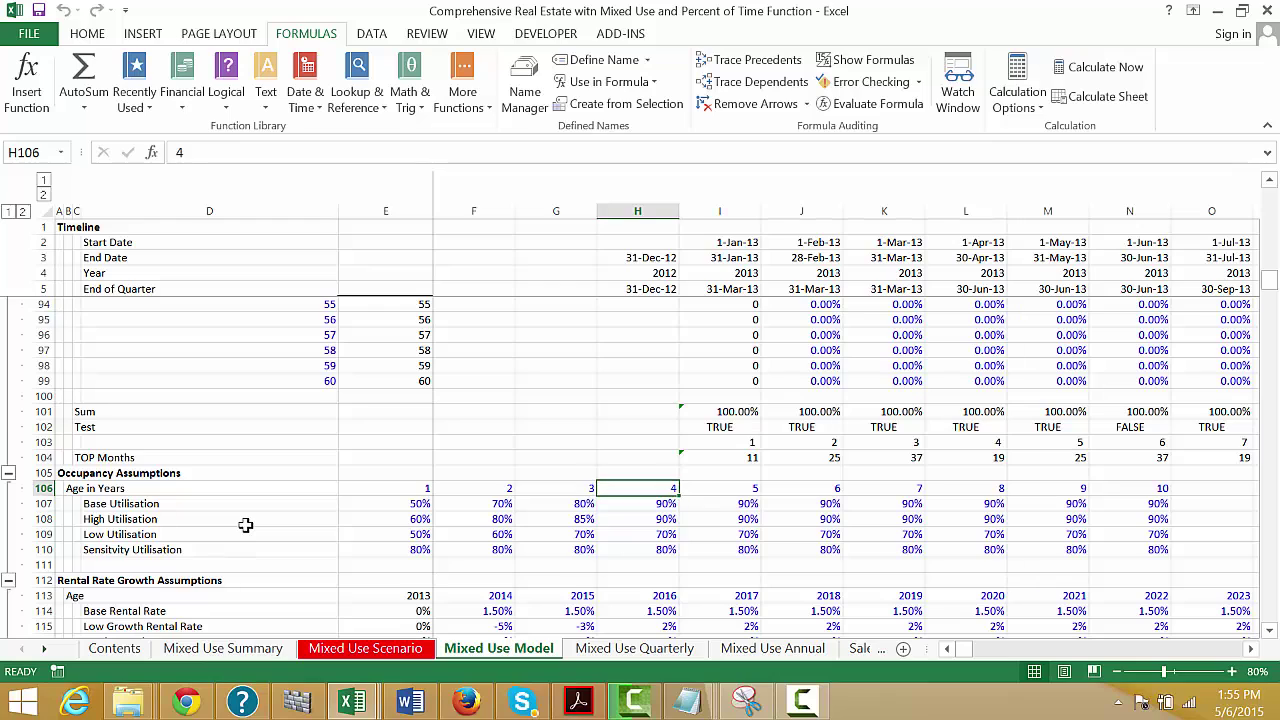
pyautogui.press('Left')
pyautogui.press('Left')
pyautogui.press('Left')
pyautogui.press('Down')
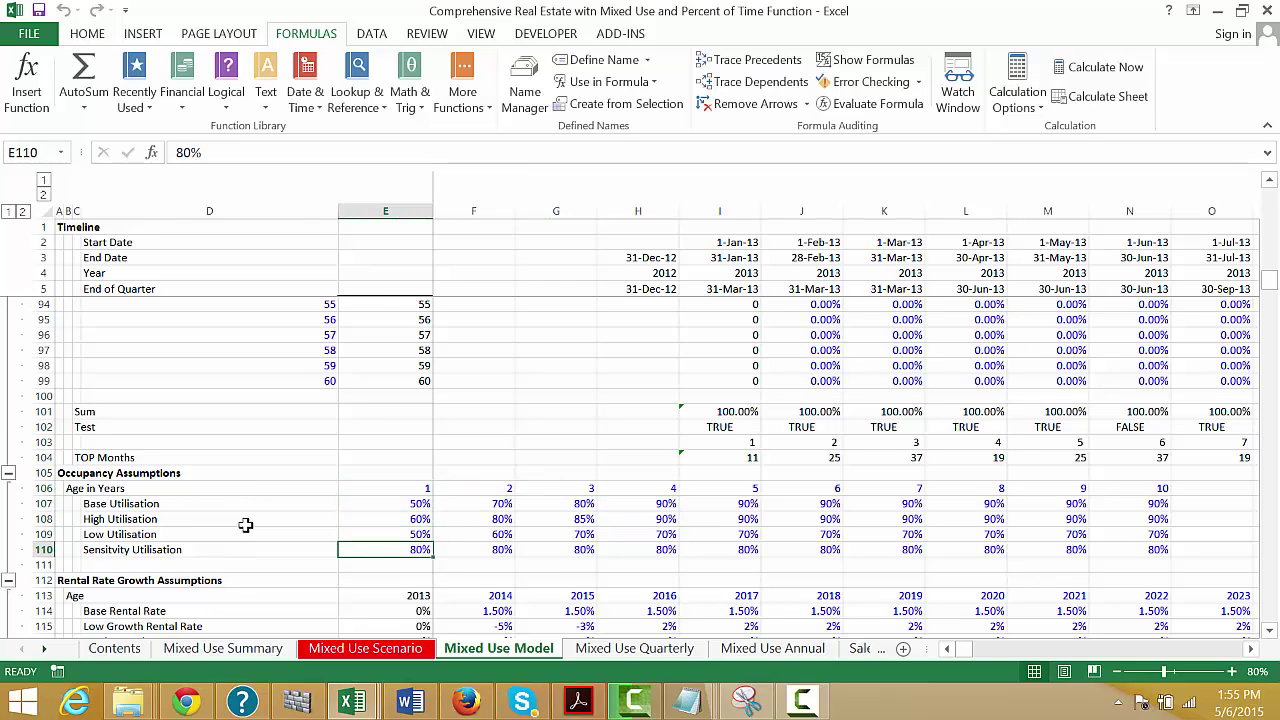
pyautogui.press('Left')
pyautogui.press('Left')
pyautogui.press('Right')
pyautogui.press('Right')
pyautogui.press('Right')
pyautogui.press('Right')
pyautogui.press('Right')
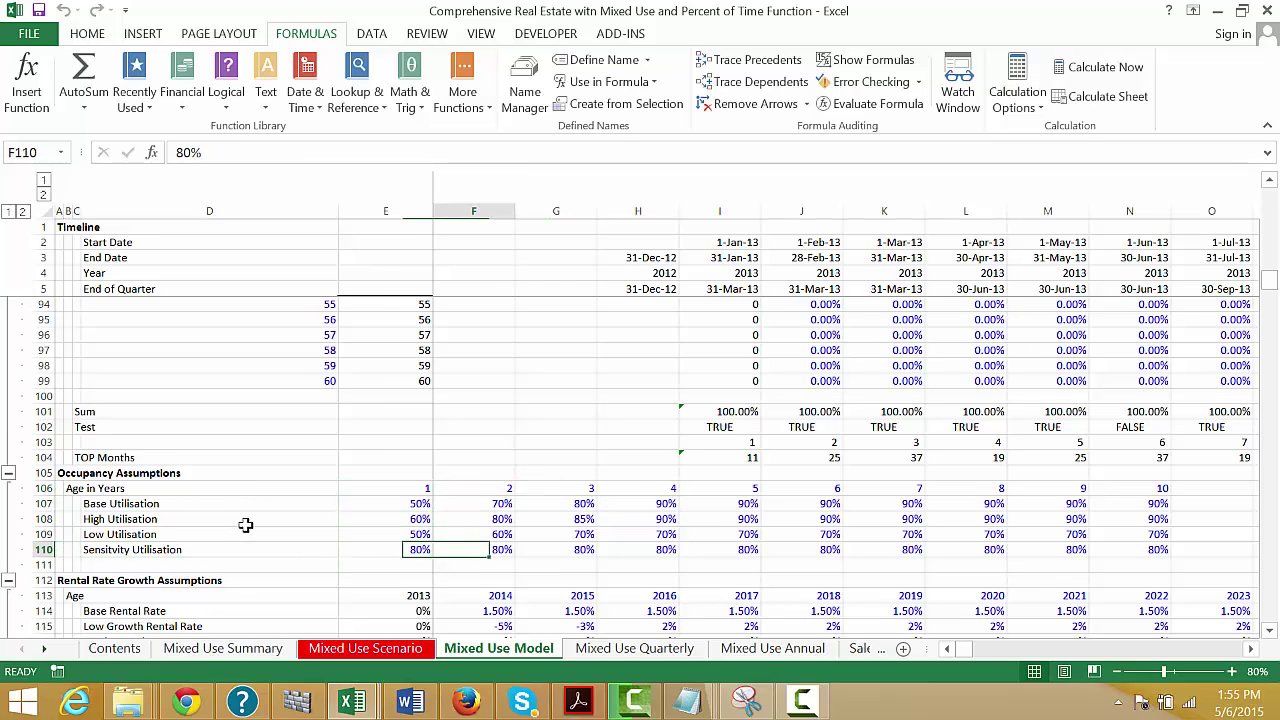
# Step: Examine the Rental Rate Growth Assumptions from Base Rental Rate to Growth Case
pyautogui.press('Down')
pyautogui.press('Down')
pyautogui.press('Down')
pyautogui.press('Down')
pyautogui.press('Down')
pyautogui.press('Down')
pyautogui.press('Down')
pyautogui.press('Down')
pyautogui.press('Down')
pyautogui.press('Down')
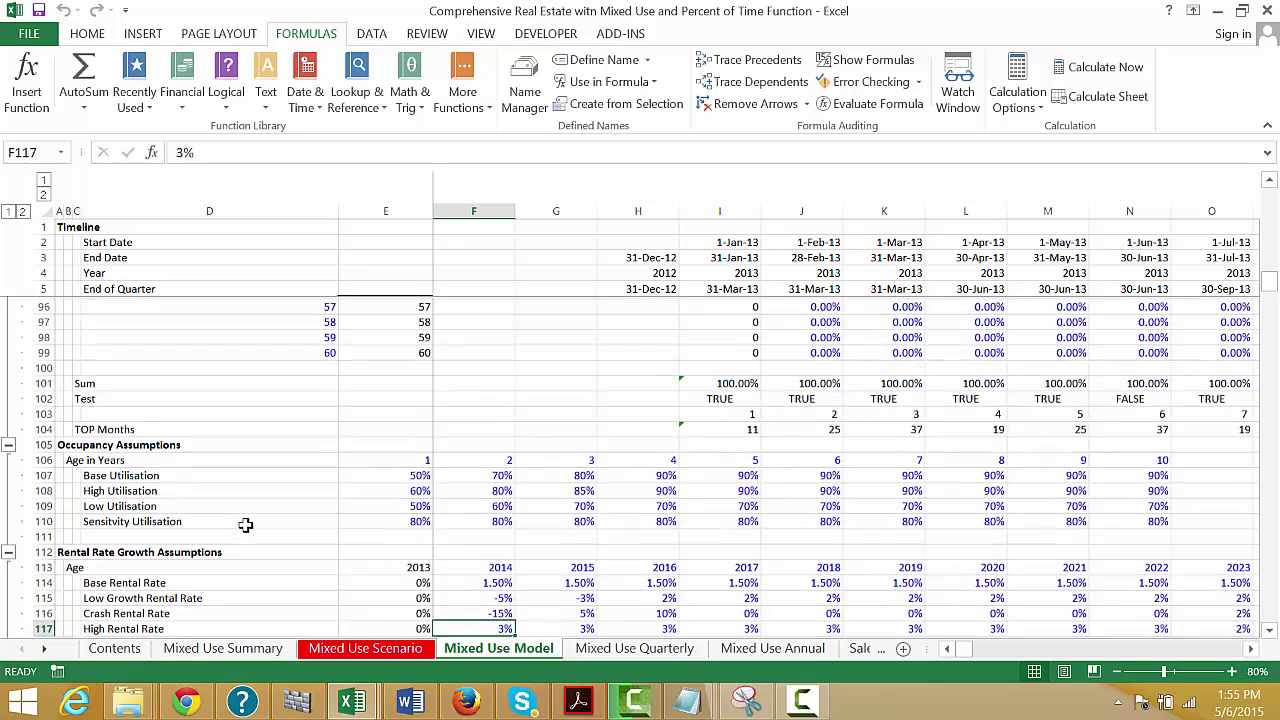
pyautogui.press('Up')
pyautogui.press('Up')
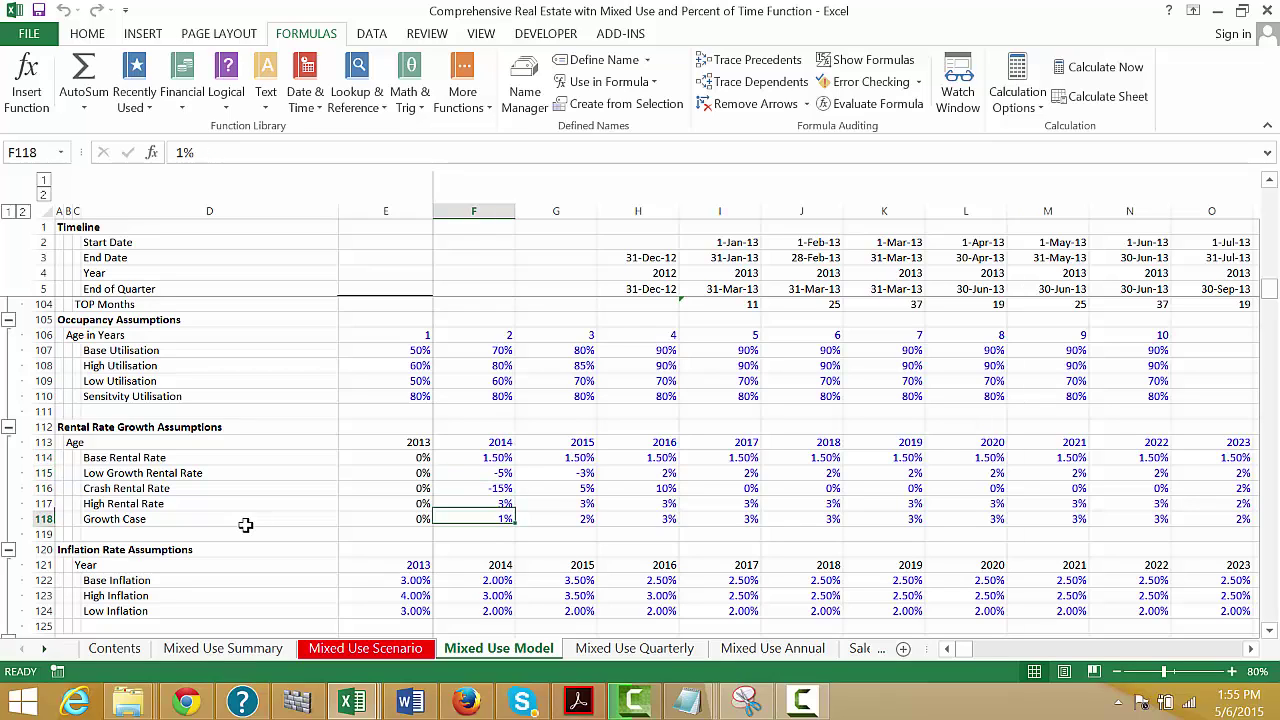
# Step: Format the rental growth rates in F114:Z118, from Base Rental Rate to Growth Case, as percentages with two decimals
pyautogui.press('Down')
pyautogui.press('Down')
pyautogui.press('Down')
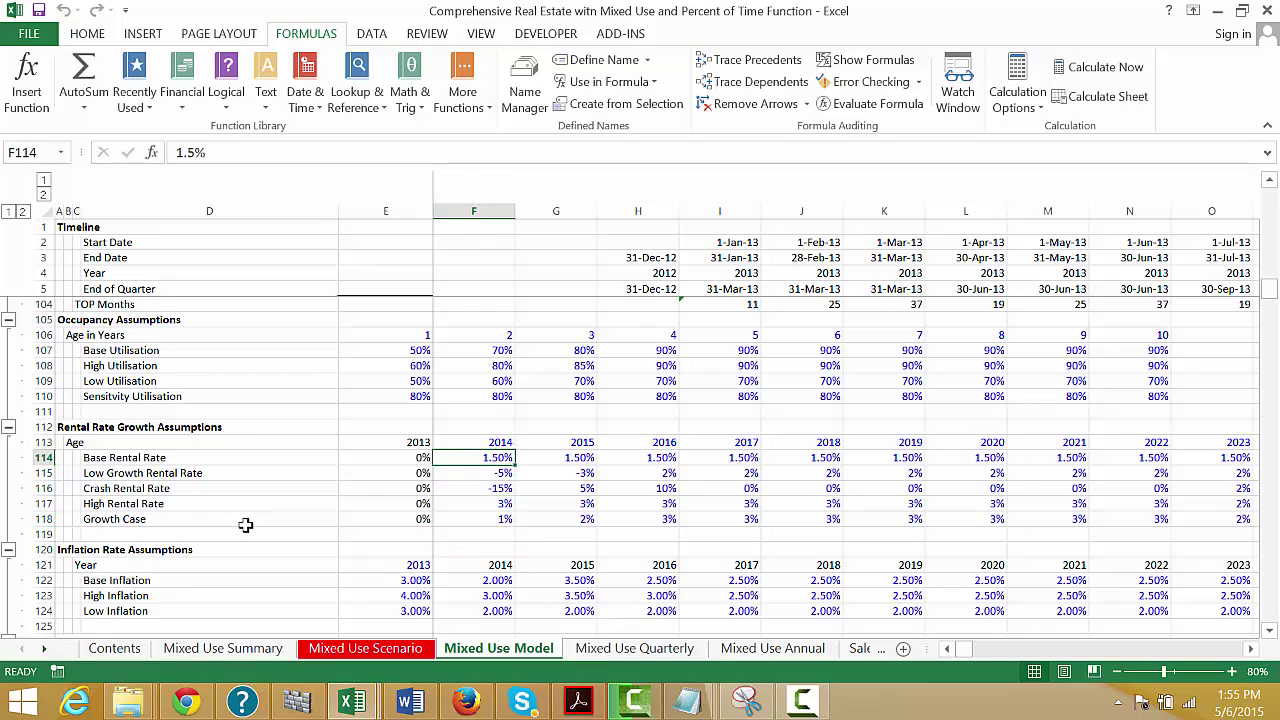
pyautogui.hotkey('shift', 'Down')
pyautogui.hotkey('shift', 'Down')
pyautogui.hotkey('shift', 'Down')
pyautogui.hotkey('shift', 'Down')
pyautogui.hotkey('ctrl', 'shift', 'Right')
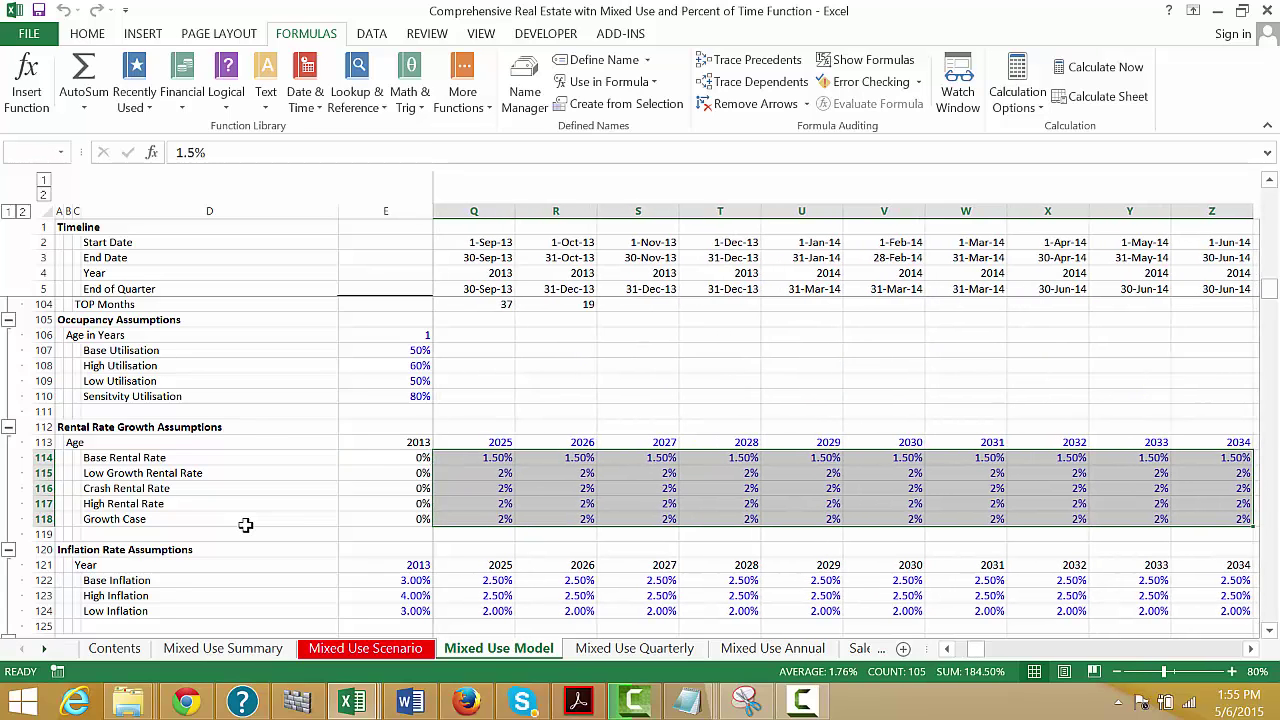
pyautogui.hotkey('ctrl', 'alt', 'c')
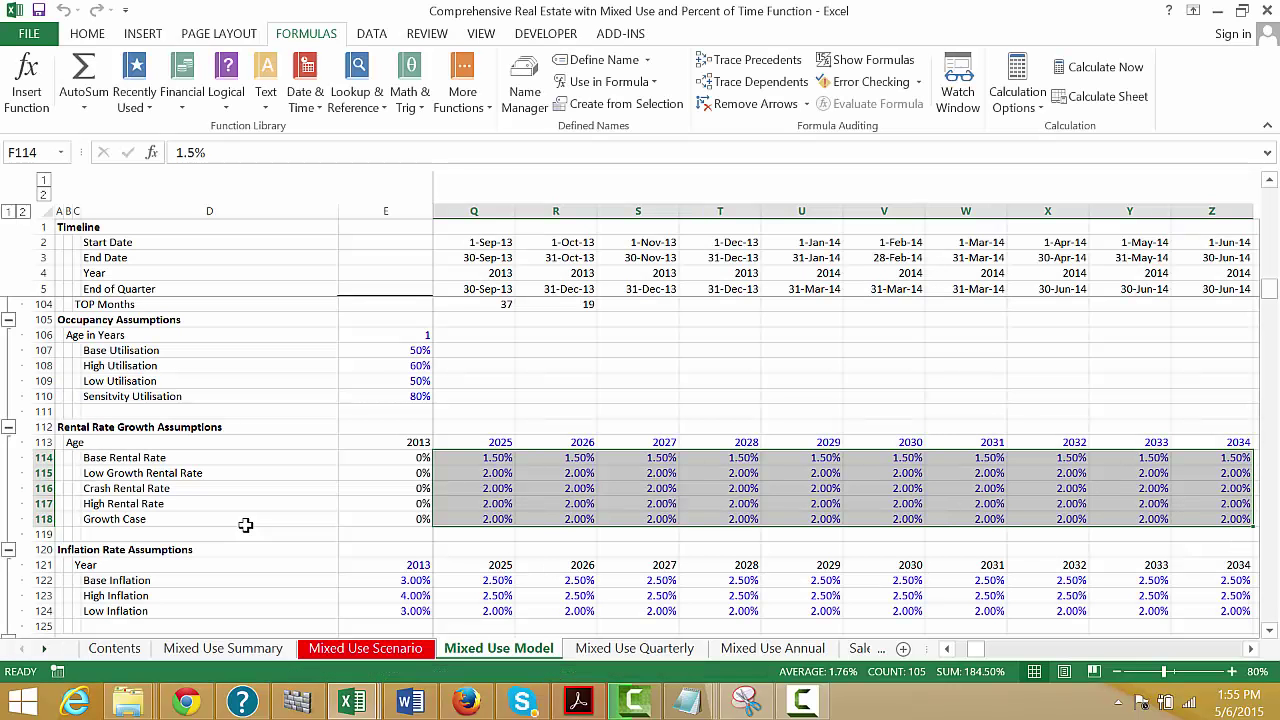
# Step: Check the reformatted rental growth rates and look through the Inflation Rate Assumptions down to Loan Commitment in the Financing Assumptions
pyautogui.click(224, 460)
pyautogui.press('Right')
pyautogui.press('Right')
pyautogui.press('Right')
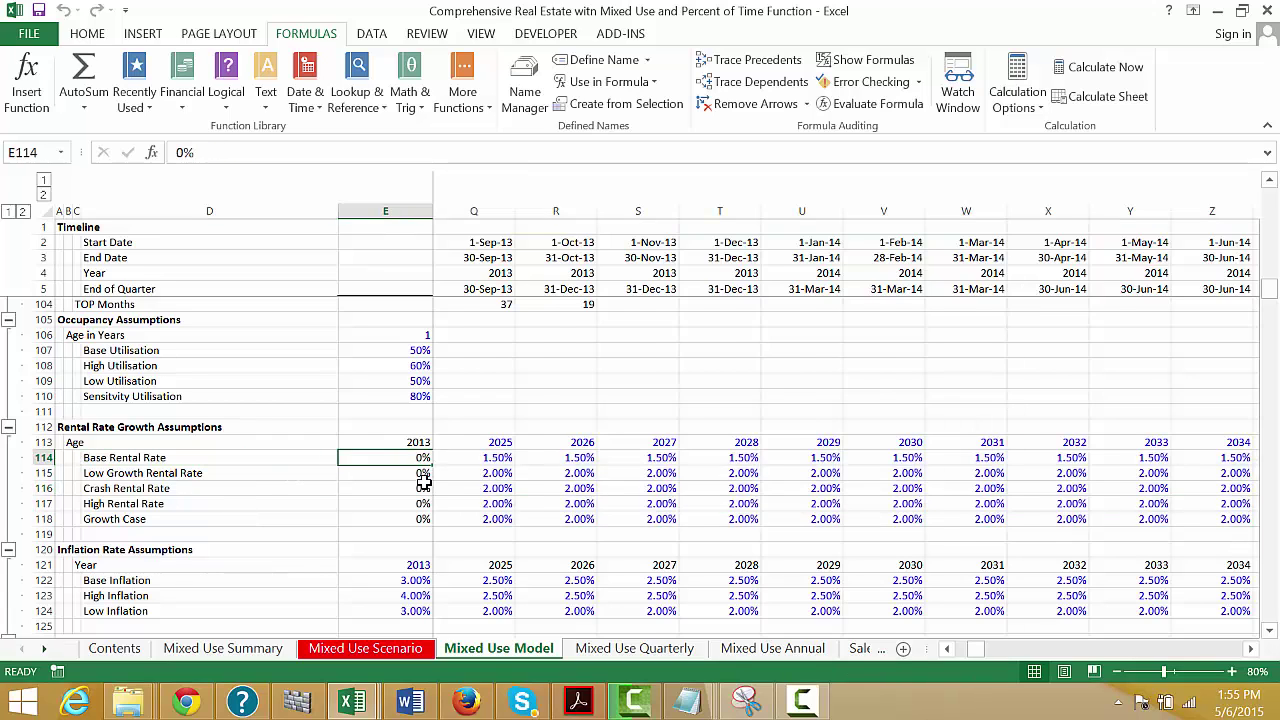
pyautogui.press('Down')
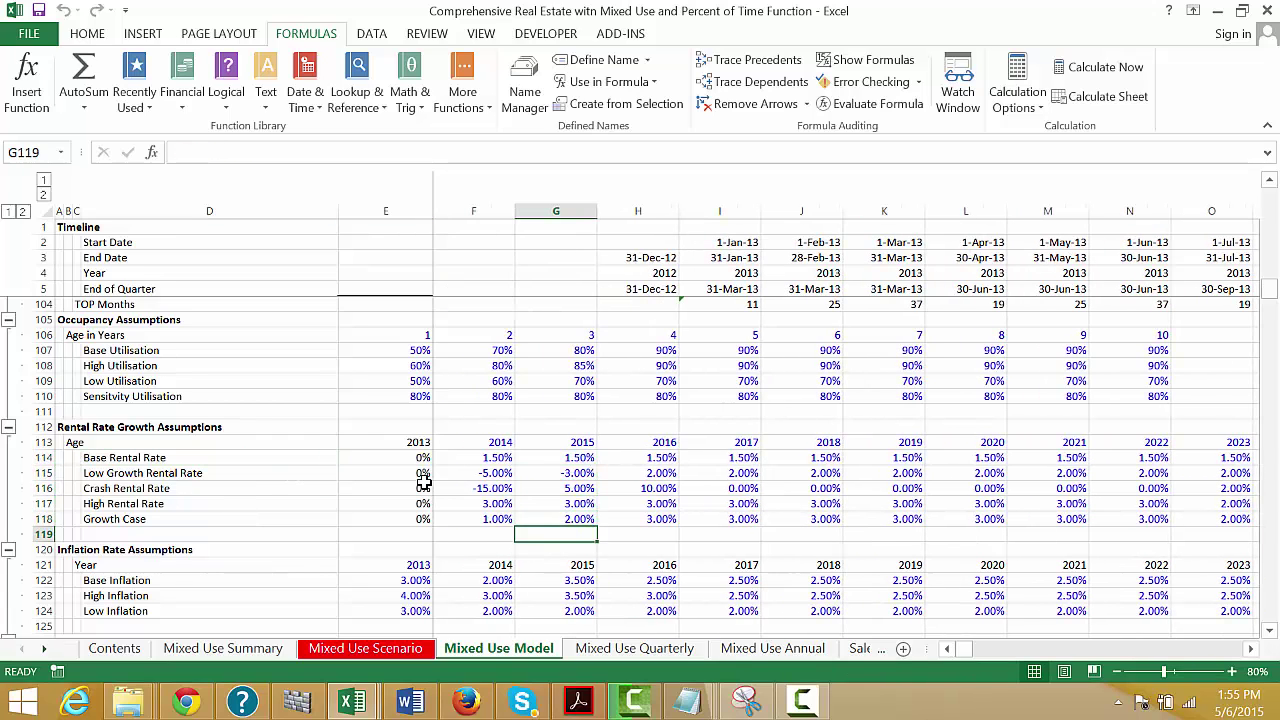
pyautogui.press('Down')
pyautogui.press('Down')
pyautogui.press('Down')
pyautogui.press('Down')
pyautogui.press('Down')
pyautogui.press('Down')
pyautogui.press('Down')
pyautogui.press('Down')
pyautogui.press('Down')
pyautogui.press('Down')
pyautogui.press('Down')
pyautogui.press('Down')
pyautogui.press('Down')
pyautogui.press('Down')
pyautogui.press('Down')
pyautogui.press('Down')
pyautogui.press('Down')
pyautogui.press('Down')
pyautogui.press('Down')
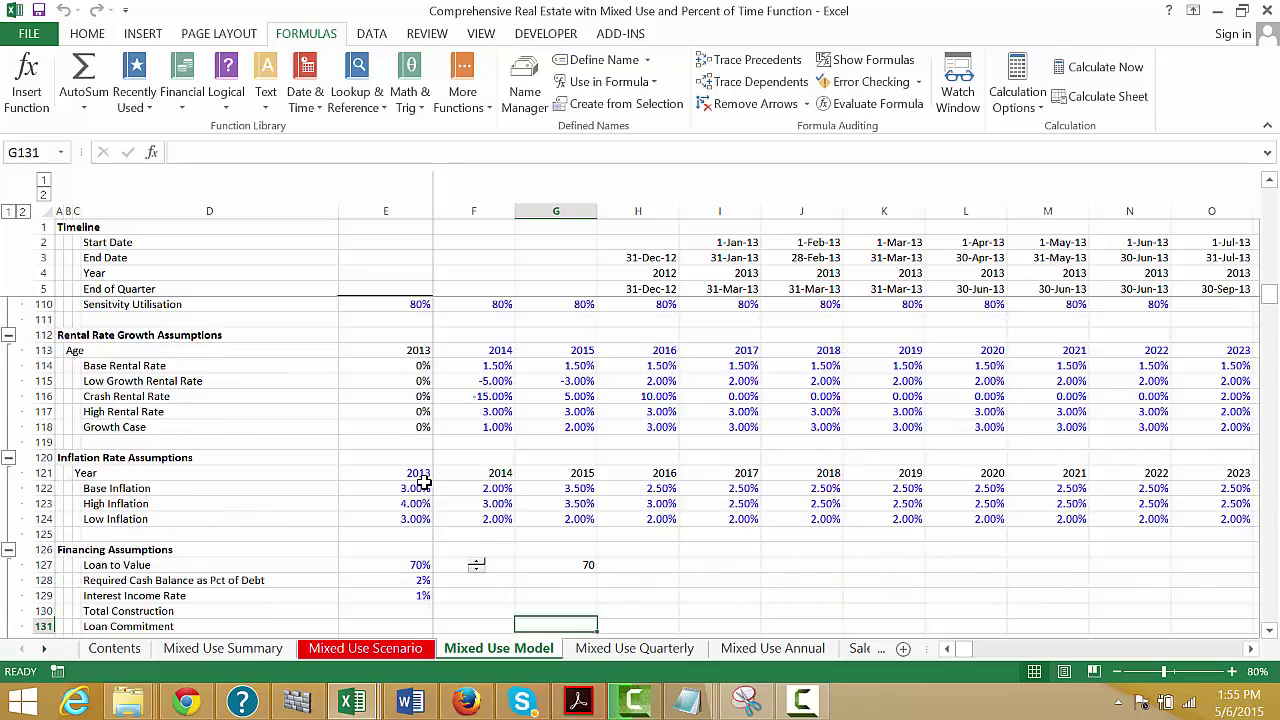
# Step: Look through the Financing Assumptions from Loan to Value to Up-Front Fee, continuing to the Construction Period block under Capital Expenditures
pyautogui.press('Down')
pyautogui.press('Down')
pyautogui.press('Down')
pyautogui.press('Down')
pyautogui.press('Down')
pyautogui.press('Down')
pyautogui.press('Down')
pyautogui.press('Down')
pyautogui.press('Down')
pyautogui.press('Down')
pyautogui.press('Down')
pyautogui.press('Down')
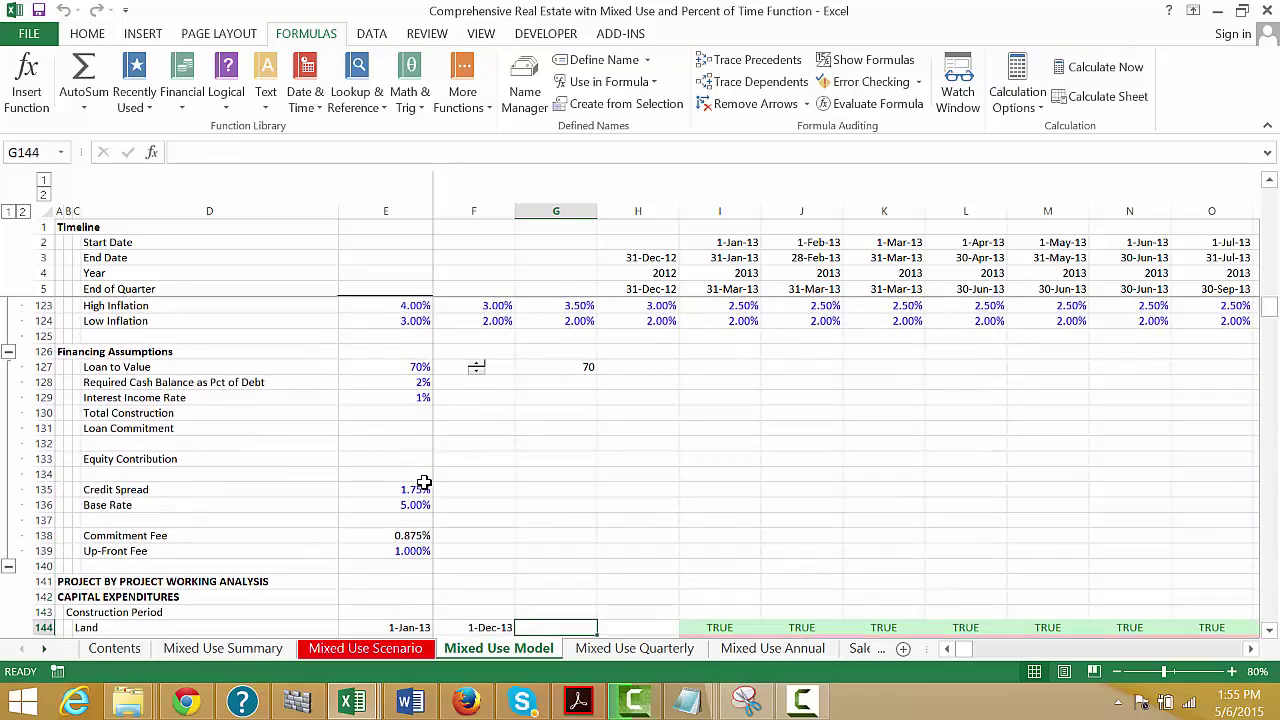
pyautogui.press('Down')
pyautogui.press('Down')
pyautogui.press('Down')
pyautogui.press('Down')
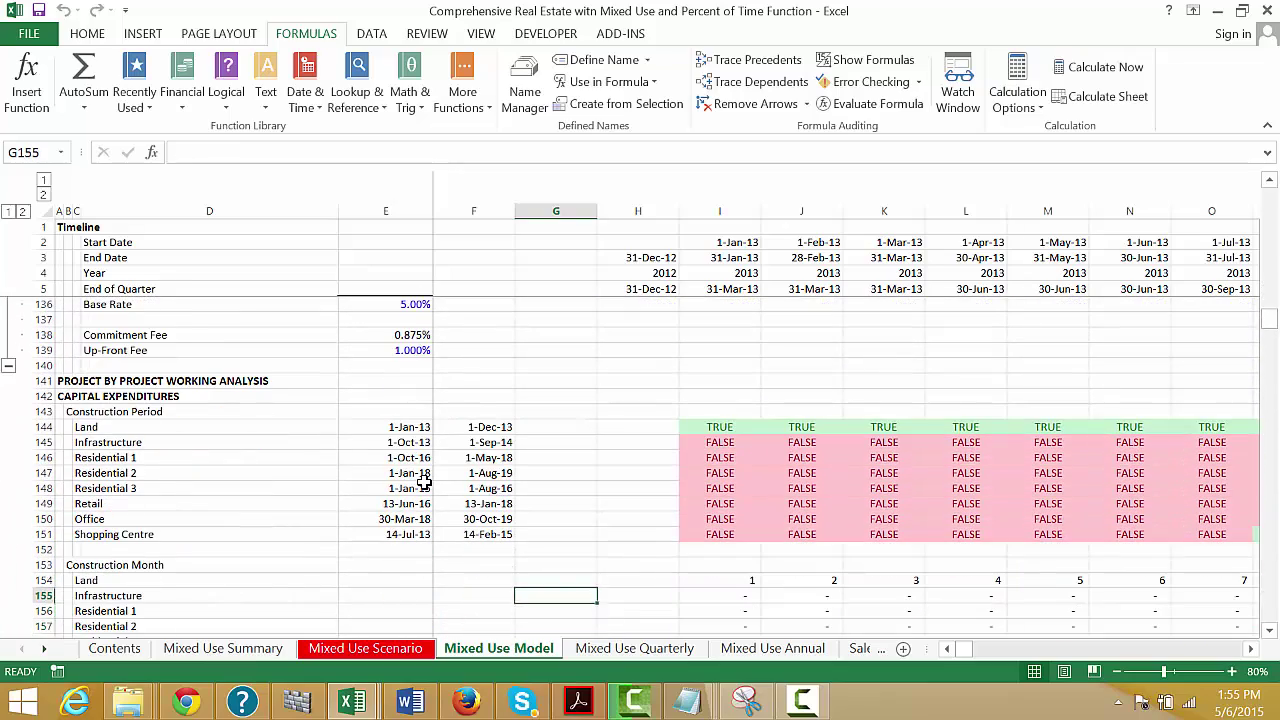
# Step: Inspect the construction switch formulas for January 2013, from Shopping Centre in I151 up through the other projects
pyautogui.press('Right')
pyautogui.press('Right')
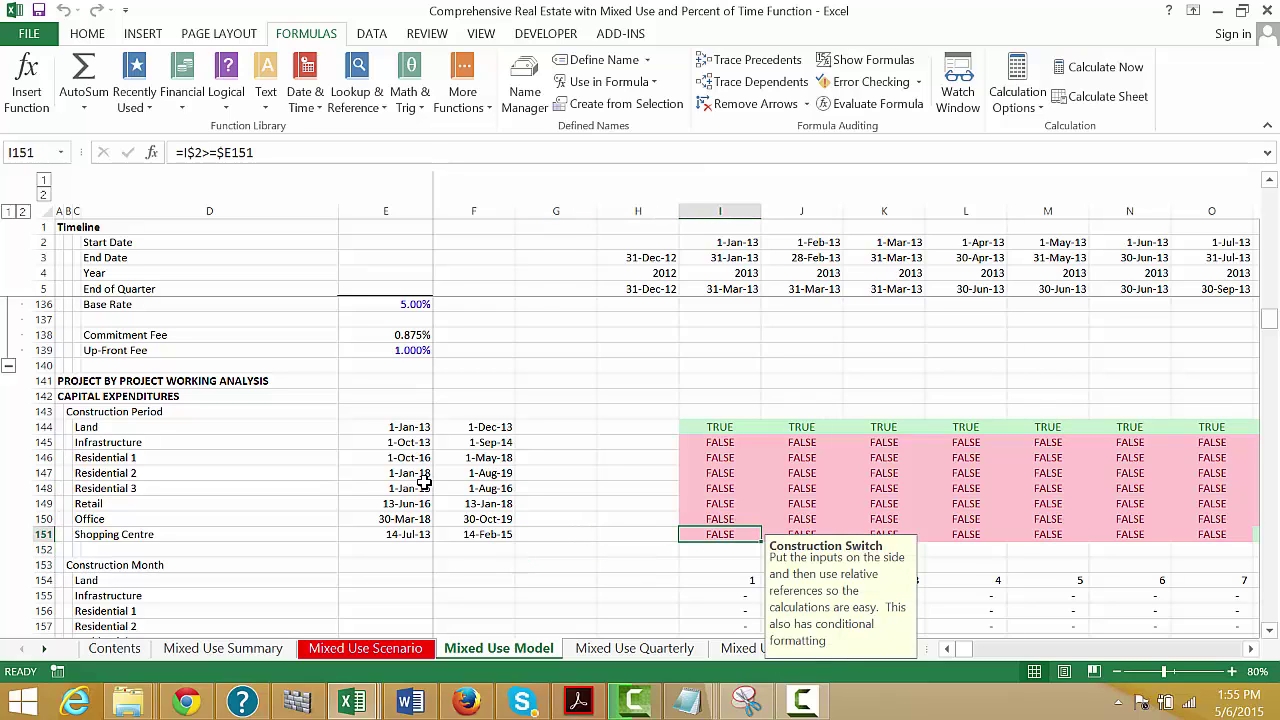
pyautogui.press('Right')
pyautogui.press('Left')
pyautogui.press('Up')
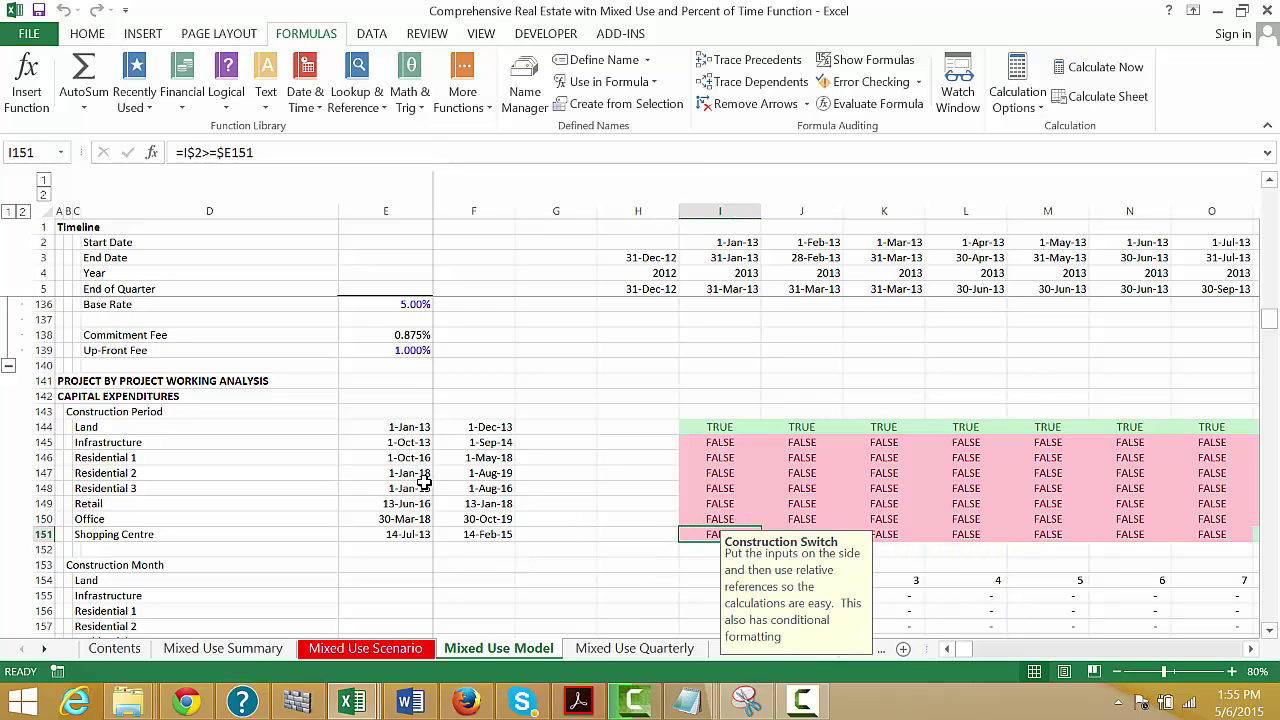
pyautogui.press('Up')
pyautogui.press('Up')
pyautogui.press('Up')
pyautogui.press('Up')
# Step: Check how the Land start and end dates in E144 and F144 link to the input table above
pyautogui.press('Left')
pyautogui.press('Left')
pyautogui.press('Left')
pyautogui.press('Left')
pyautogui.press('Left')
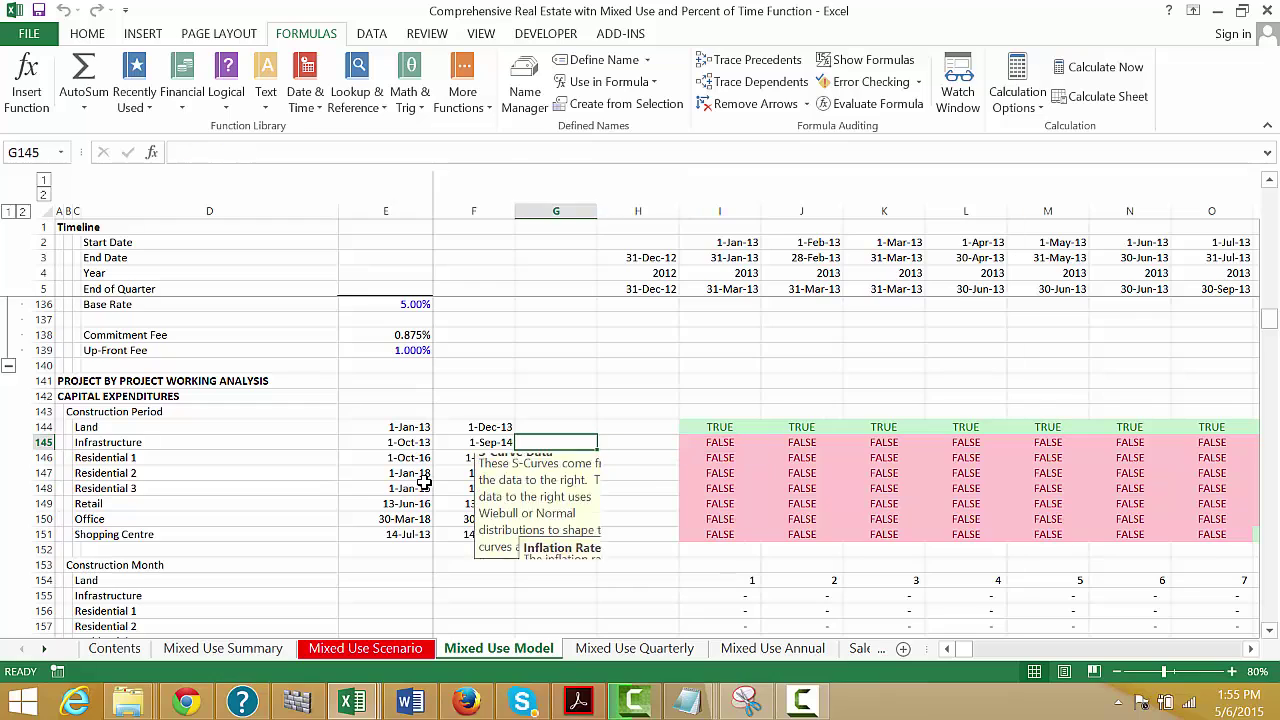
pyautogui.press('Right')
pyautogui.press('Up')
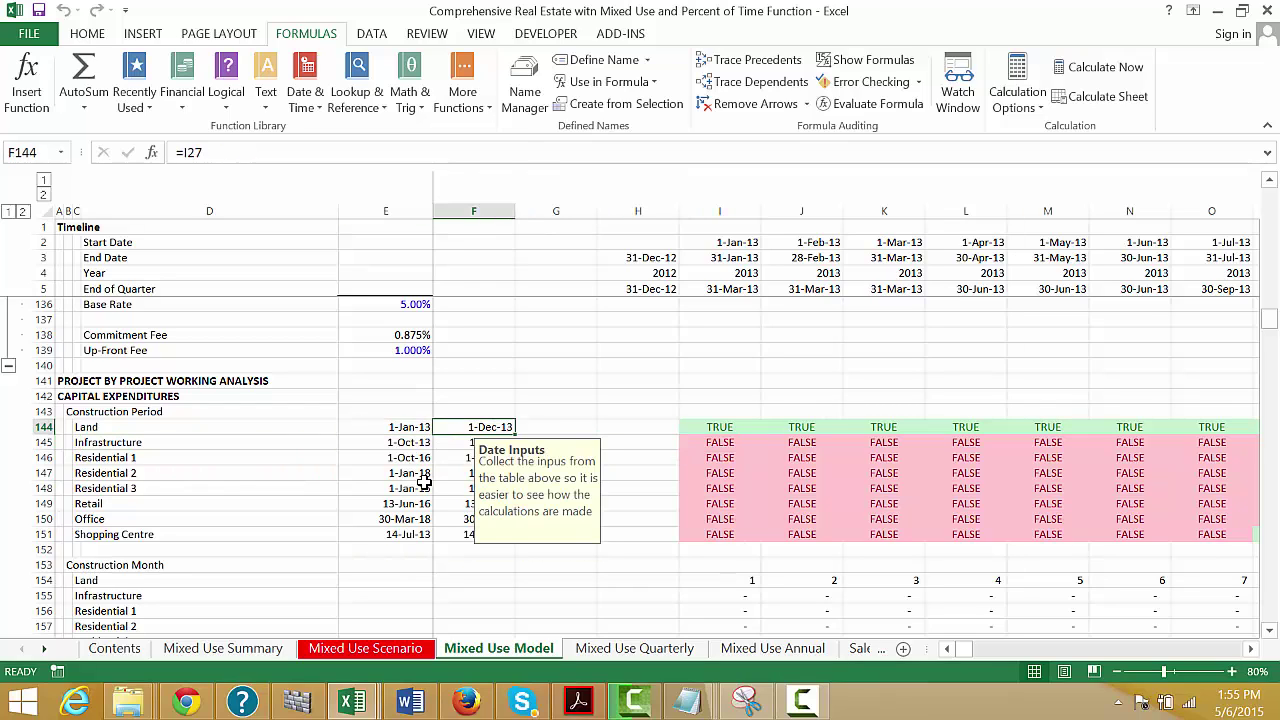
pyautogui.press('Left')
pyautogui.press('Left')
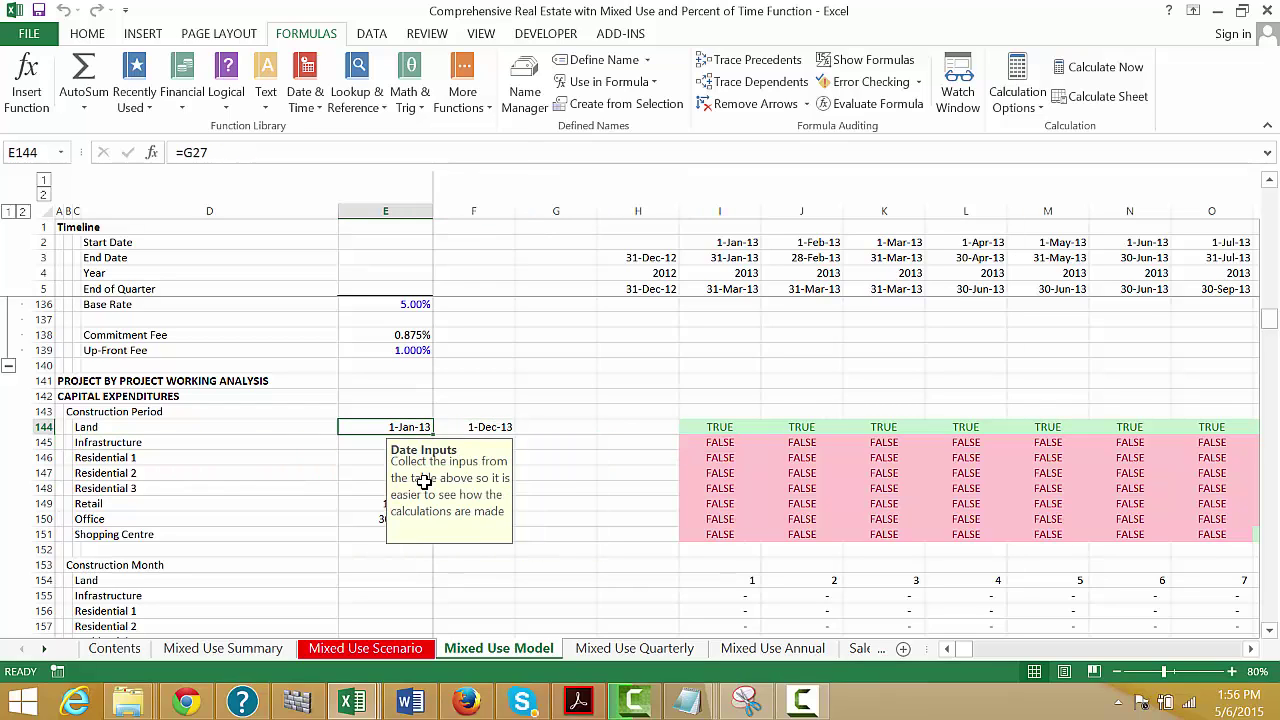
# Step: Follow the Construction Period switches in the Land row along the monthly timeline to early 2016
pyautogui.press('Right')
pyautogui.press('Right')
pyautogui.press('Right')
pyautogui.press('Right')
pyautogui.press('Right')
pyautogui.press('Right')
pyautogui.press('Right')
pyautogui.press('Right')
pyautogui.press('Right')
pyautogui.press('Right')
pyautogui.press('Right')
pyautogui.press('Right')
pyautogui.press('Right')
pyautogui.press('Right')
pyautogui.press('Right')
pyautogui.press('Right')
pyautogui.press('Right')
pyautogui.press('Right')
pyautogui.press('Right')
pyautogui.press('Right')
pyautogui.press('Right')
pyautogui.press('Right')
pyautogui.press('Right')
pyautogui.press('Right')
pyautogui.press('Right')
pyautogui.press('Right')
pyautogui.press('Right')
pyautogui.press('Right')
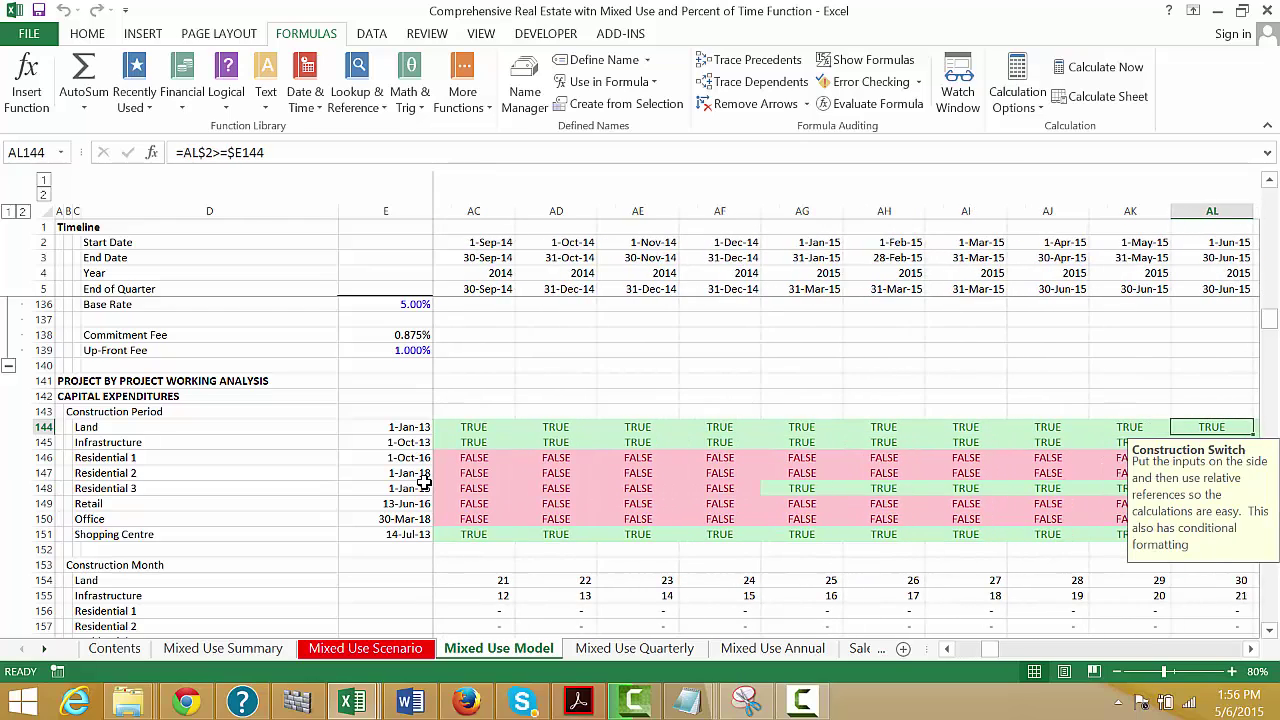
pyautogui.press('Right')
pyautogui.press('Right')
pyautogui.press('Right')
pyautogui.press('Right')
pyautogui.press('Right')
pyautogui.press('Right')
pyautogui.press('Right')
pyautogui.press('Right')
pyautogui.press('Right')
pyautogui.press('Right')
pyautogui.press('Right')
pyautogui.press('Right')
pyautogui.press('Right')
# Step: Compare the construction switches of the individual projects in the 2015 and early 2016 months, down to the Construction Month heading
pyautogui.press('Down')
pyautogui.press('Down')
pyautogui.press('Down')
pyautogui.press('Down')
pyautogui.press('Down')
pyautogui.press('Down')
pyautogui.press('Down')
pyautogui.press('Down')
pyautogui.press('Down')
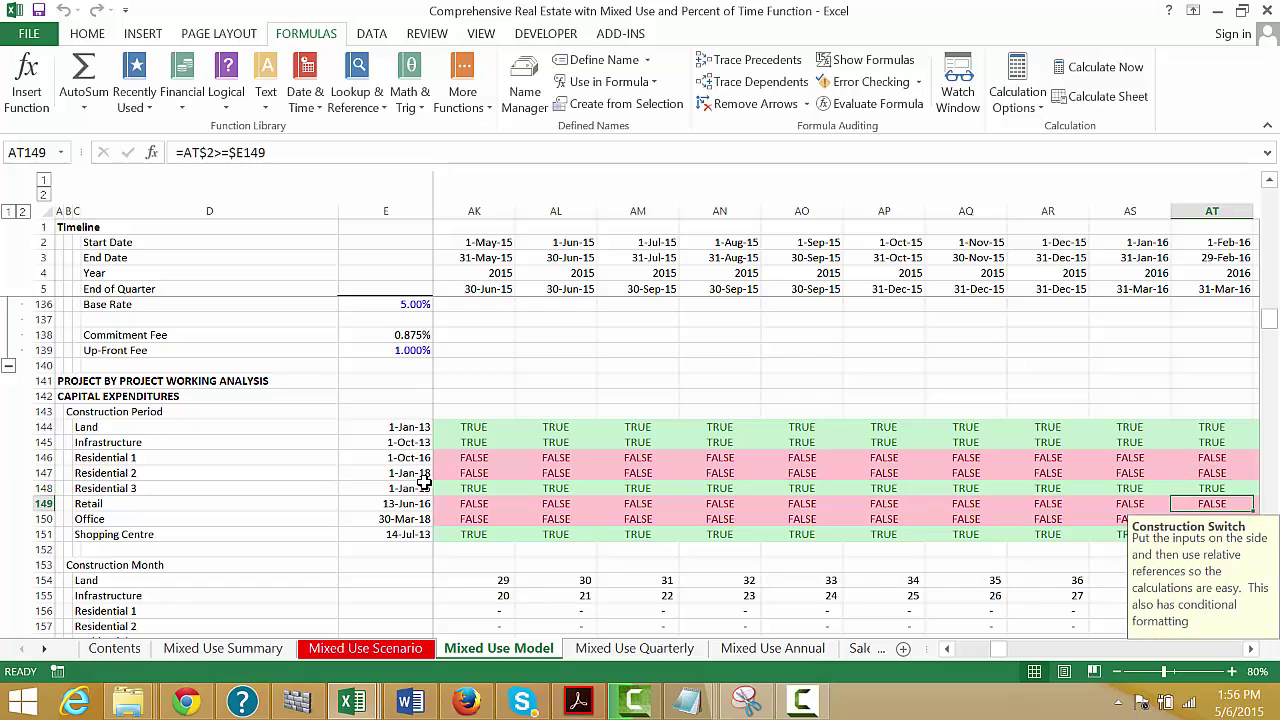
pyautogui.press('Left')
pyautogui.press('Left')
pyautogui.press('Down')
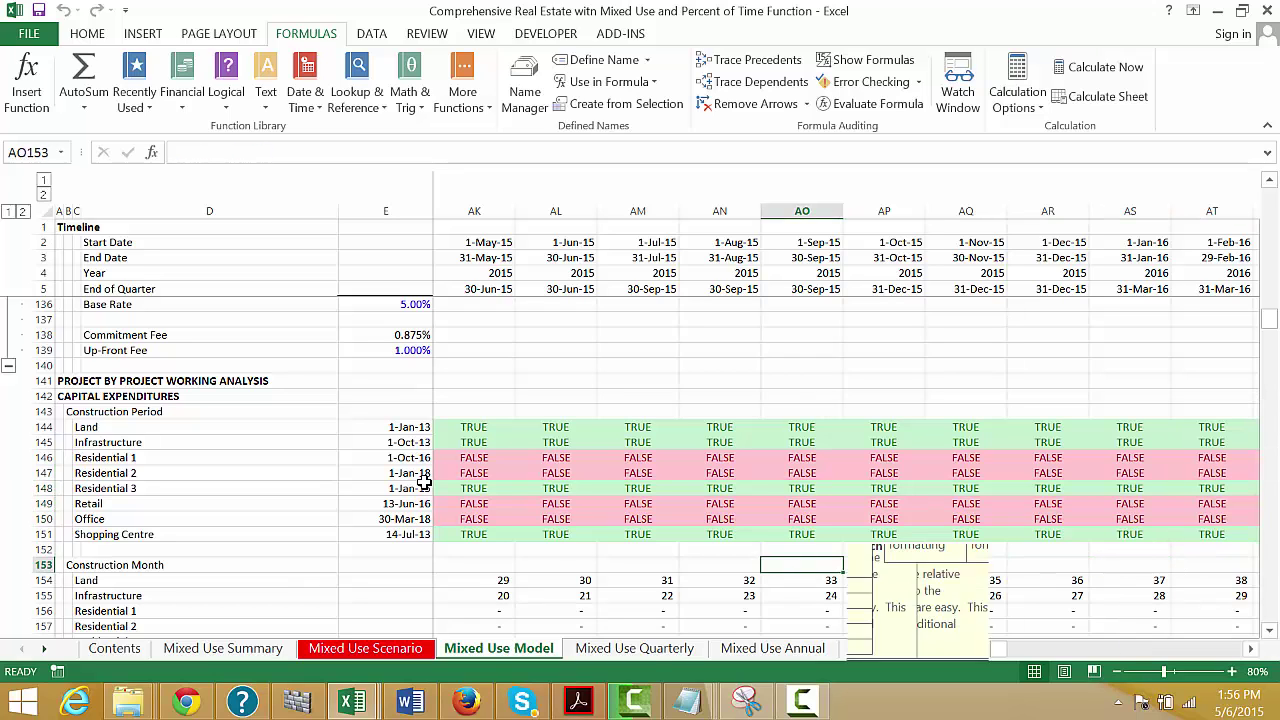
# Step: Return to the start of the timeline and view the Construction Period project names with their dates
pyautogui.press('Left')
pyautogui.press('Left')
pyautogui.hotkey('ctrl', 'Left')
pyautogui.press('Left')
pyautogui.press('Left')
pyautogui.press('Left')
pyautogui.press('Left')
pyautogui.press('Left')
pyautogui.press('Left')
pyautogui.press('Left')
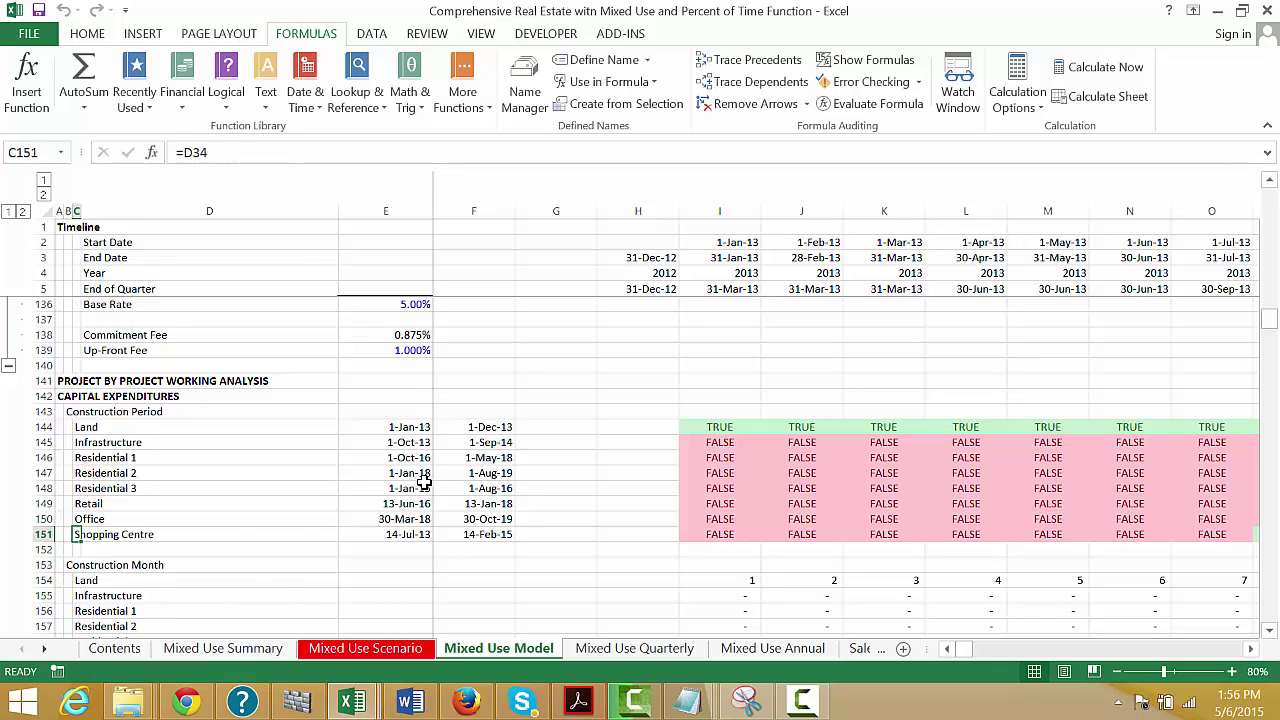
# Step: Examine how the January 2013 construction switches for the Infrastructure and Residential rows compare the timeline date with each start date
pyautogui.press('Right')
pyautogui.press('Right')
pyautogui.press('Right')
pyautogui.press('Up')
pyautogui.press('Up')
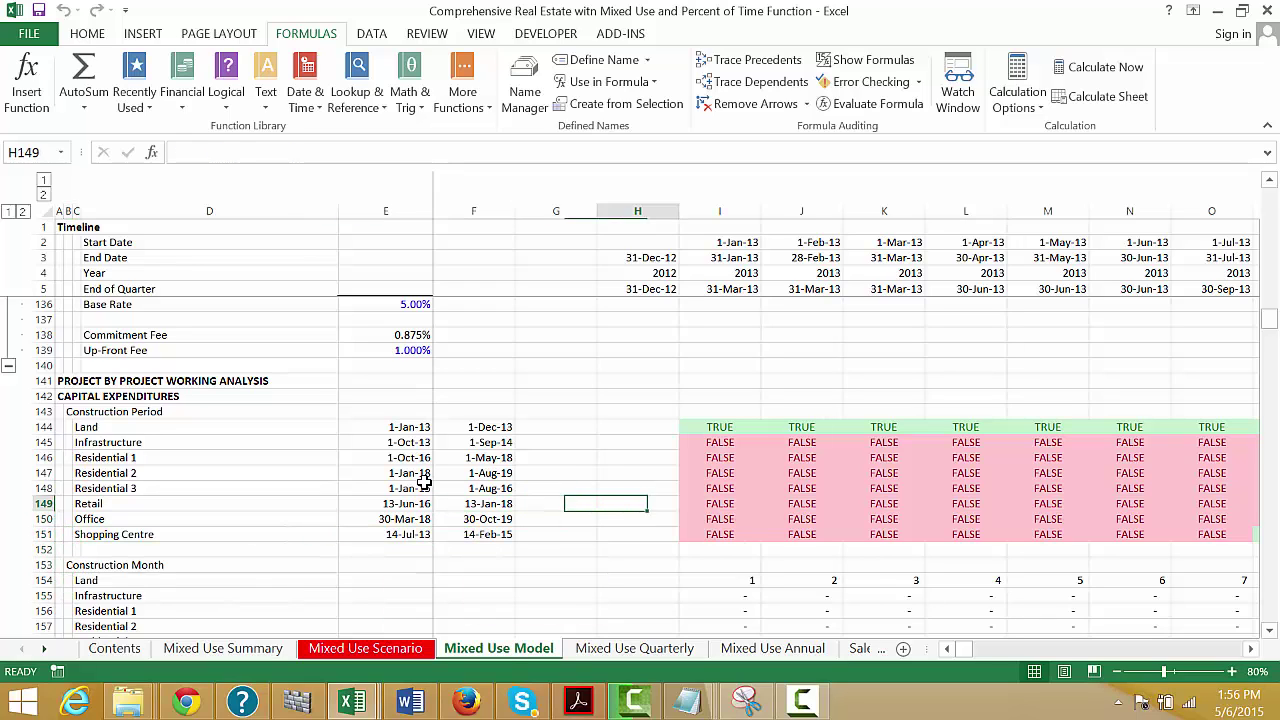
pyautogui.press('Right')
pyautogui.press('Up')
pyautogui.press('Up')
pyautogui.press('Up')
pyautogui.press('Up')
pyautogui.press('Down')
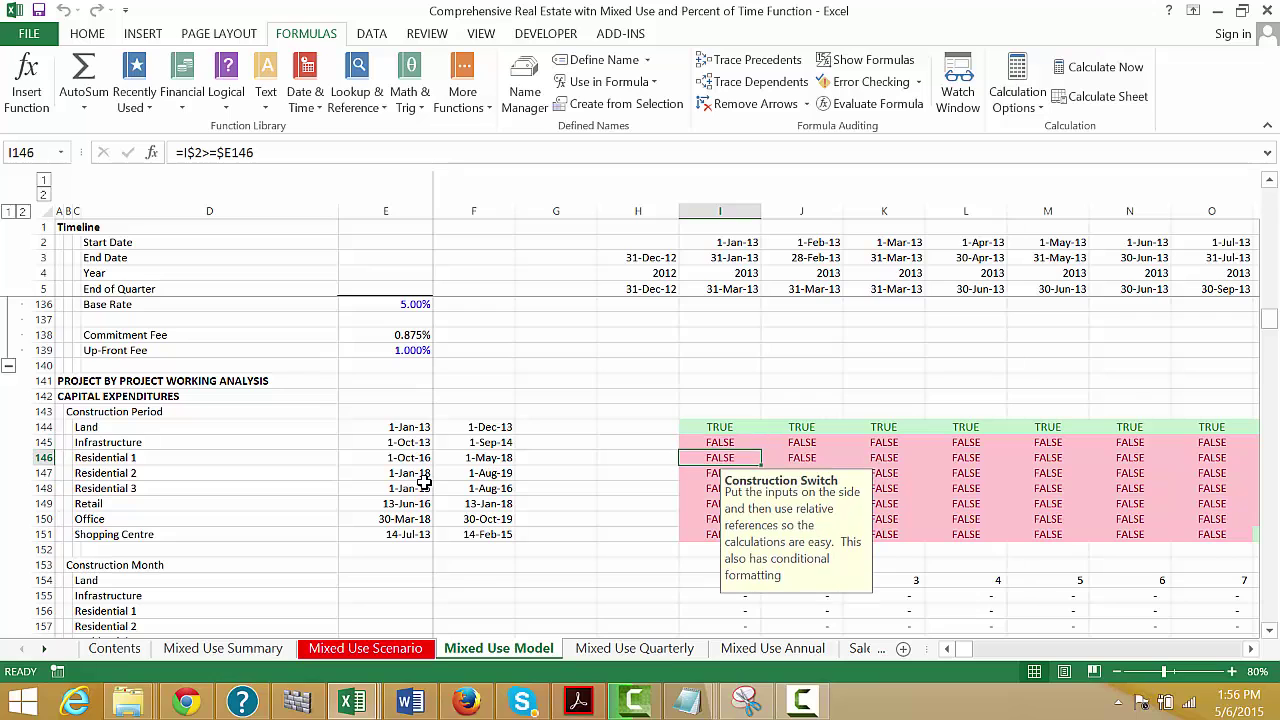
pyautogui.press('Down')
pyautogui.press('Down')
pyautogui.press('Up')
pyautogui.press('Up')
pyautogui.press('Up')
pyautogui.press('Down')
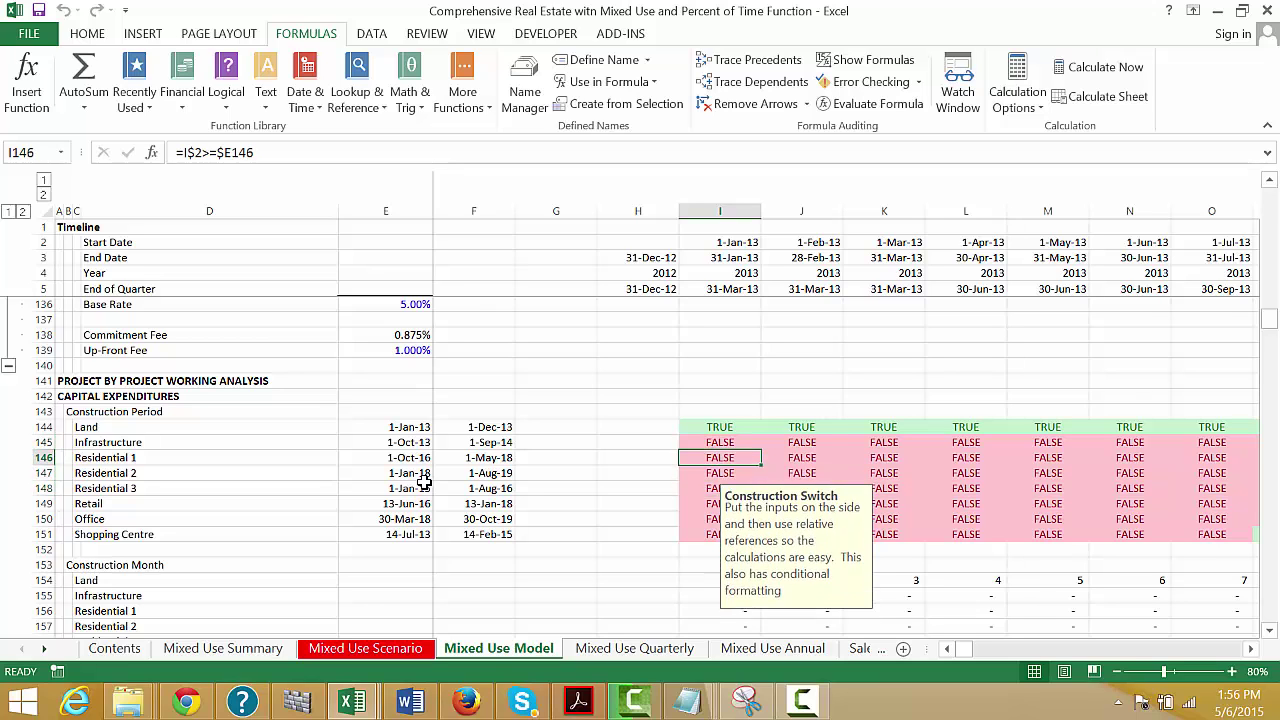
# Step: Review the Construction Month counters for all projects and the S-Curve lookup formulas down to Residential 2 in I167
pyautogui.press('Down')
pyautogui.press('Down')
pyautogui.press('Down')
pyautogui.press('Down')
pyautogui.press('Down')
pyautogui.press('Down')
pyautogui.press('Down')
pyautogui.press('Down')
pyautogui.press('Down')
pyautogui.press('Down')
pyautogui.press('Down')
pyautogui.press('Down')
pyautogui.press('Down')
pyautogui.press('Down')
pyautogui.press('Down')
pyautogui.press('Down')
pyautogui.press('Down')
pyautogui.press('Down')
pyautogui.press('Down')
pyautogui.press('Down')
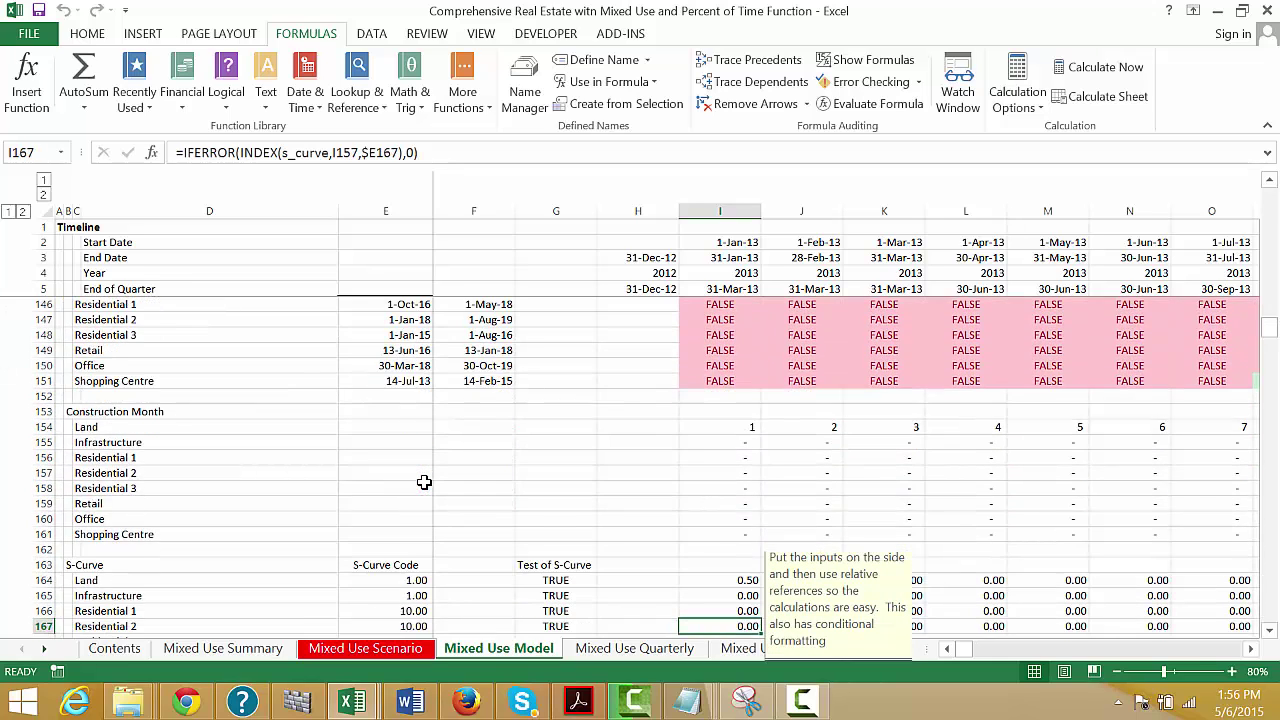
# Step: Review the S-Curve codes and the Test of S-Curve checks down to Shopping Centre, ending at the Inflation Rate and Index heading
pyautogui.press('Down')
pyautogui.press('Down')
pyautogui.press('Down')
pyautogui.press('Down')
pyautogui.press('Down')
pyautogui.press('Down')
pyautogui.press('Left')
pyautogui.press('Left')
pyautogui.press('Left')
pyautogui.press('Left')
pyautogui.press('Left')
pyautogui.press('Left')
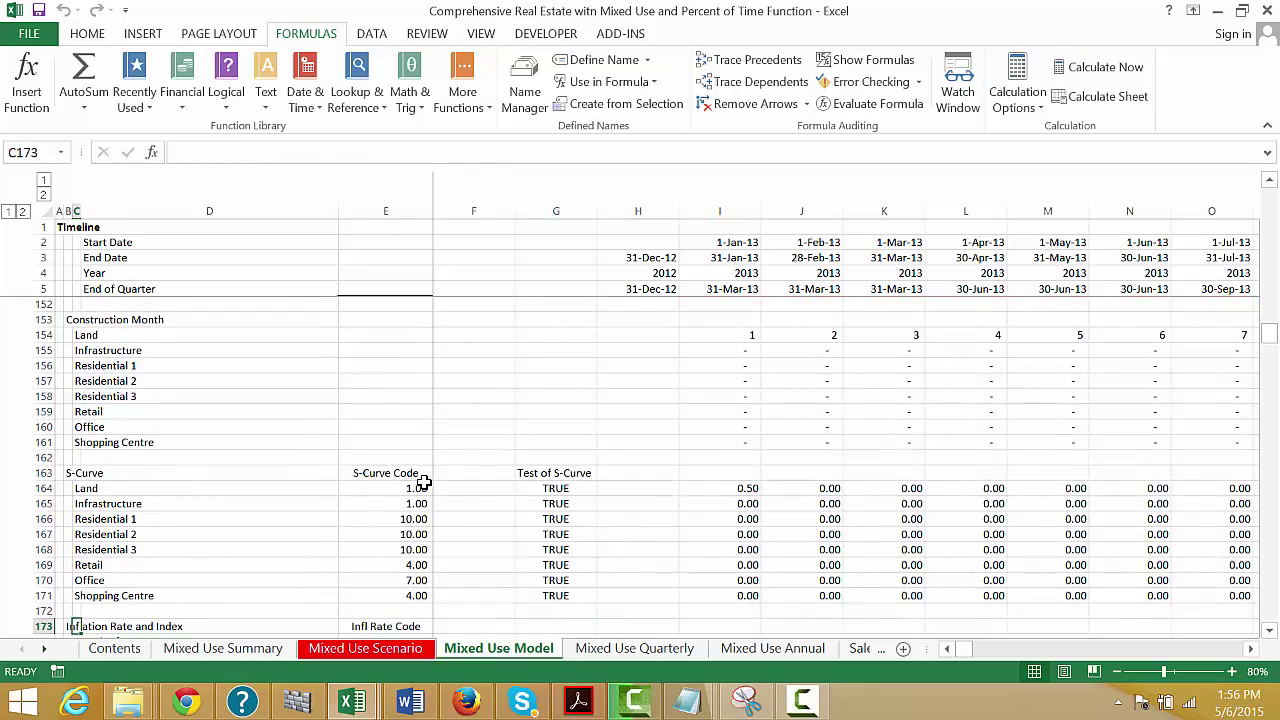
# Step: Look through the Inflation Rate and Index block and the Total Capital Expenditures rows from Land to Shopping Centre
pyautogui.press('Down')
pyautogui.press('Down')
pyautogui.press('Down')
pyautogui.press('Down')
pyautogui.press('Down')
pyautogui.press('Down')
pyautogui.press('Down')
pyautogui.press('Down')
pyautogui.press('Down')
pyautogui.press('Down')
pyautogui.press('Down')
pyautogui.press('Down')
pyautogui.press('Down')
pyautogui.press('Down')
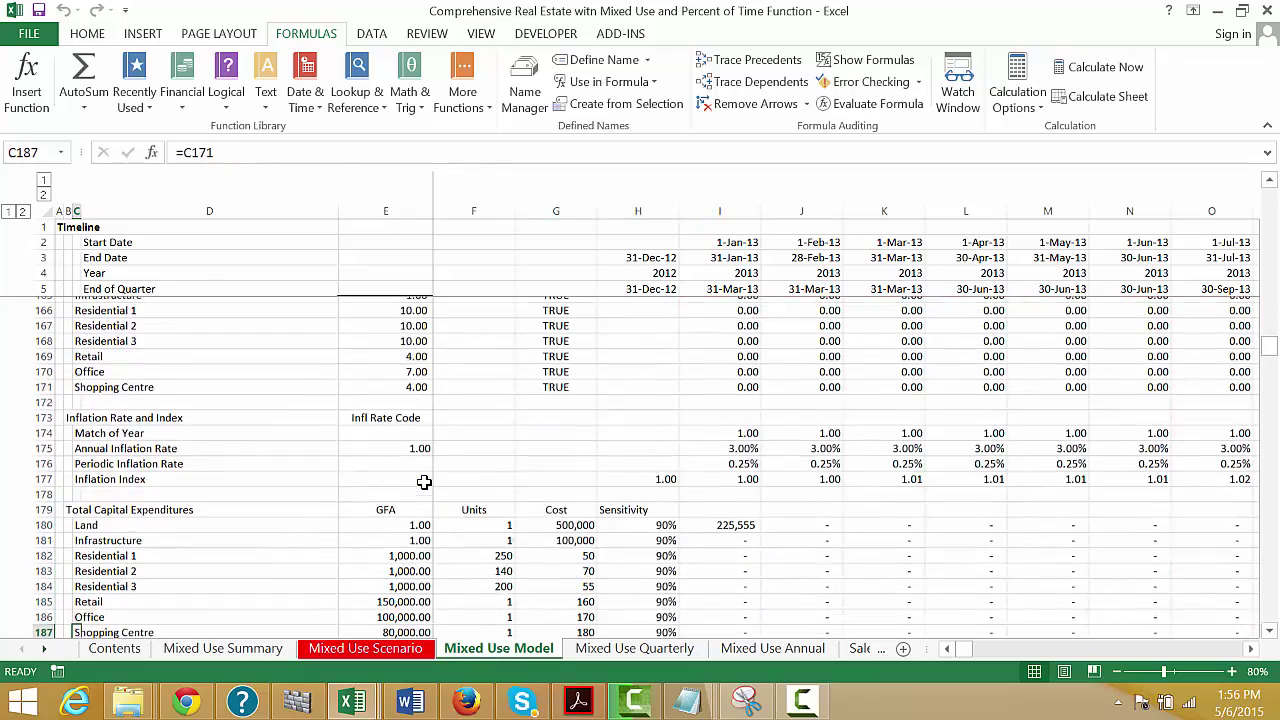
# Step: Look through the capital expenditures Total and the Residential Revenues block, down to the Commercial Revenues Office row
pyautogui.press('Down')
pyautogui.press('Down')
pyautogui.press('Down')
pyautogui.press('Down')
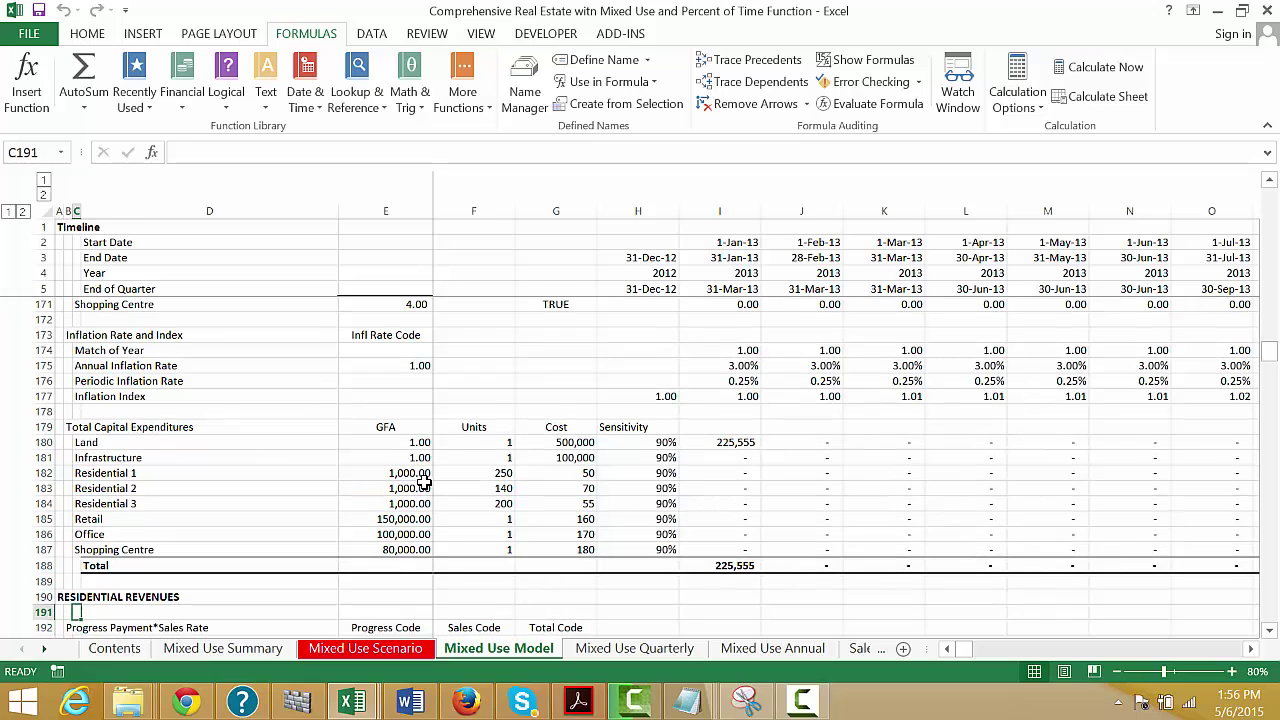
pyautogui.press('Down')
pyautogui.press('Down')
pyautogui.press('Down')
pyautogui.press('Down')
pyautogui.press('Down')
pyautogui.press('Down')
pyautogui.press('Down')
pyautogui.press('Down')
pyautogui.press('Down')
pyautogui.press('Down')
pyautogui.press('Down')
pyautogui.press('Down')
pyautogui.press('Down')
pyautogui.press('Down')
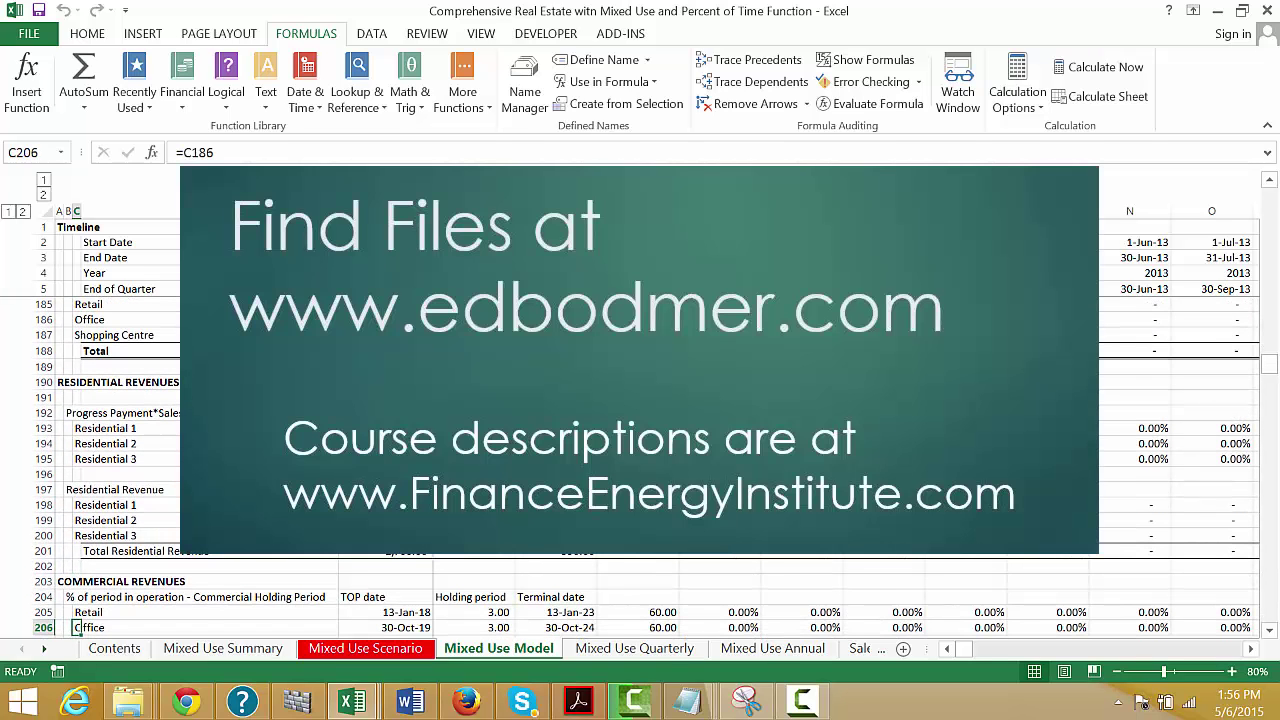
# Step: Look through the Commercial Holding Period and Age in Months rows, down to the Age in Years heading
pyautogui.press('Down')
pyautogui.press('Down')
pyautogui.press('Down')
pyautogui.press('Down')
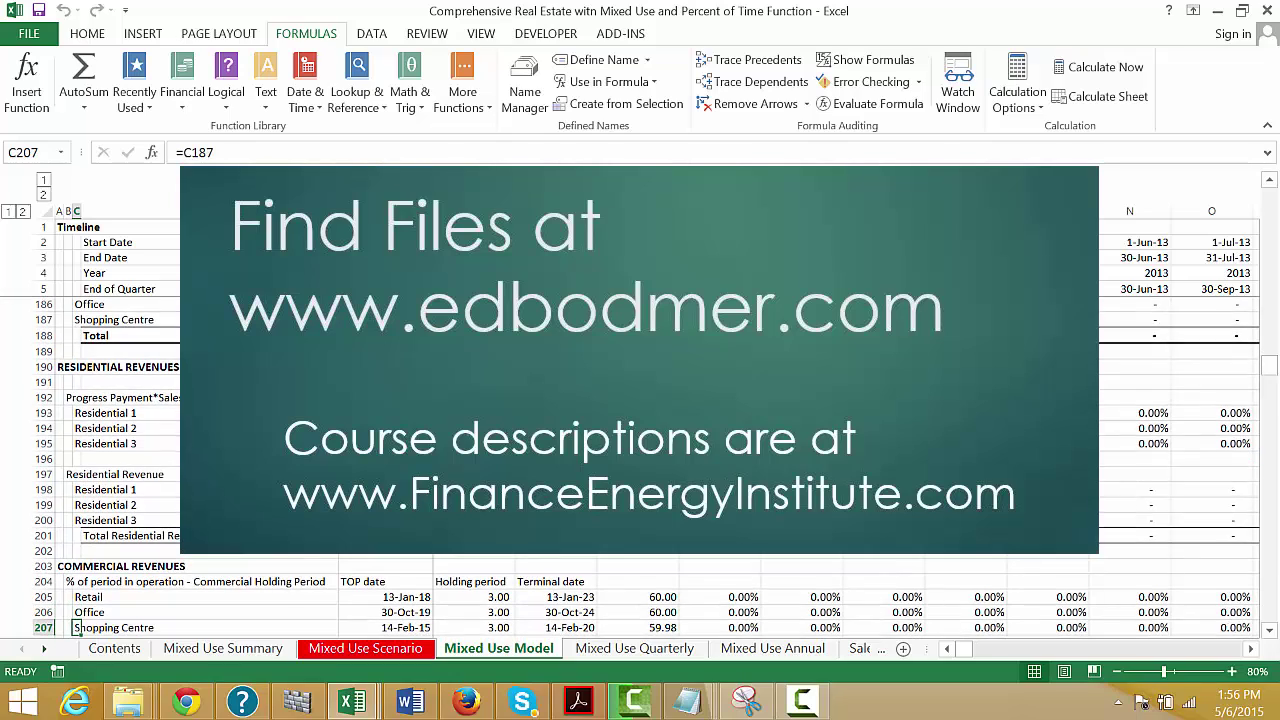
pyautogui.press('Down')
pyautogui.press('Down')
pyautogui.press('Down')
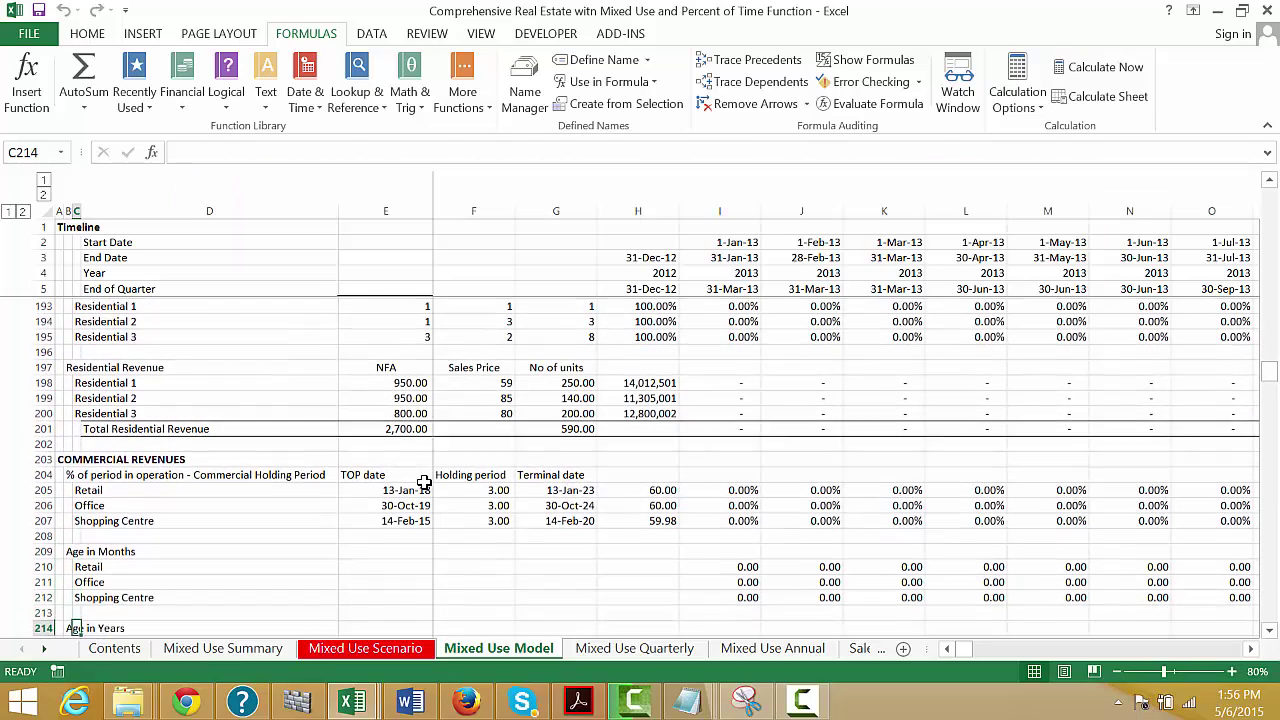
# Step: Examine the January 2013 percent_of_time formulas for Office and Retail in I206 and I205 of the Commercial Holding Period block
pyautogui.press('Right')
pyautogui.press('Right')
pyautogui.press('Right')
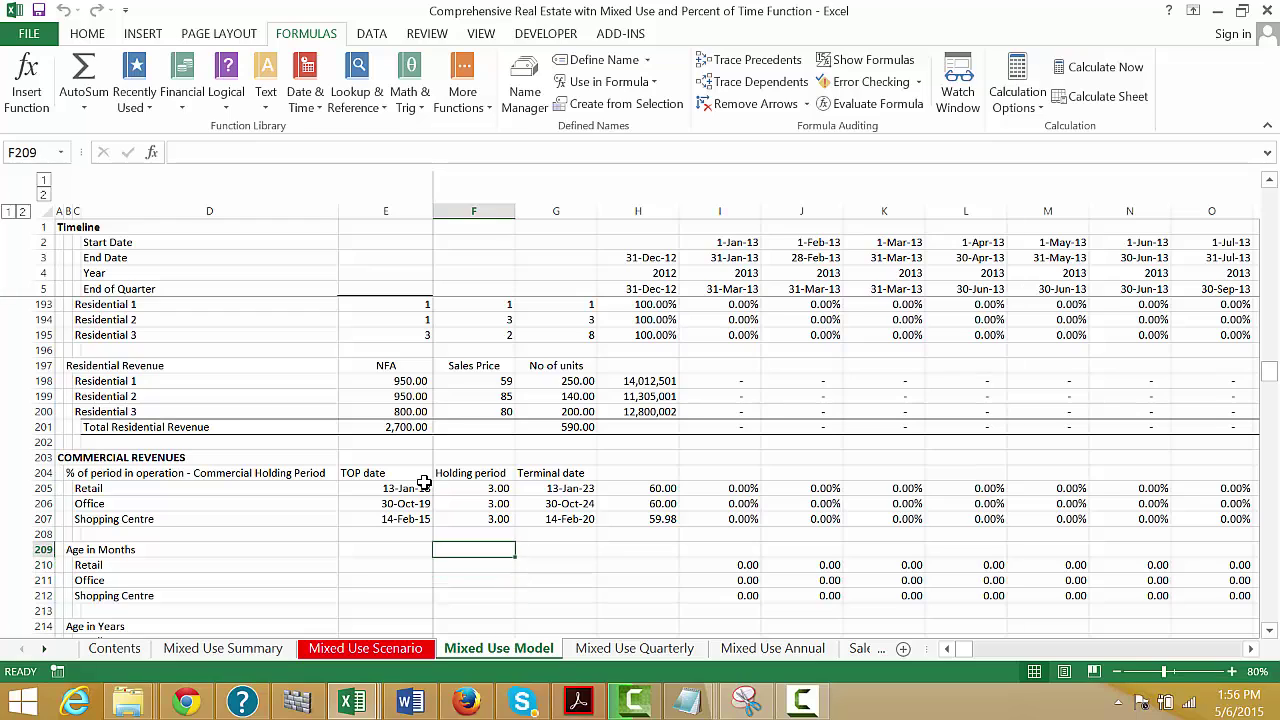
pyautogui.press('Up')
pyautogui.press('Left')
pyautogui.press('Right')
pyautogui.press('Right')
pyautogui.press('Right')
pyautogui.press('Right')
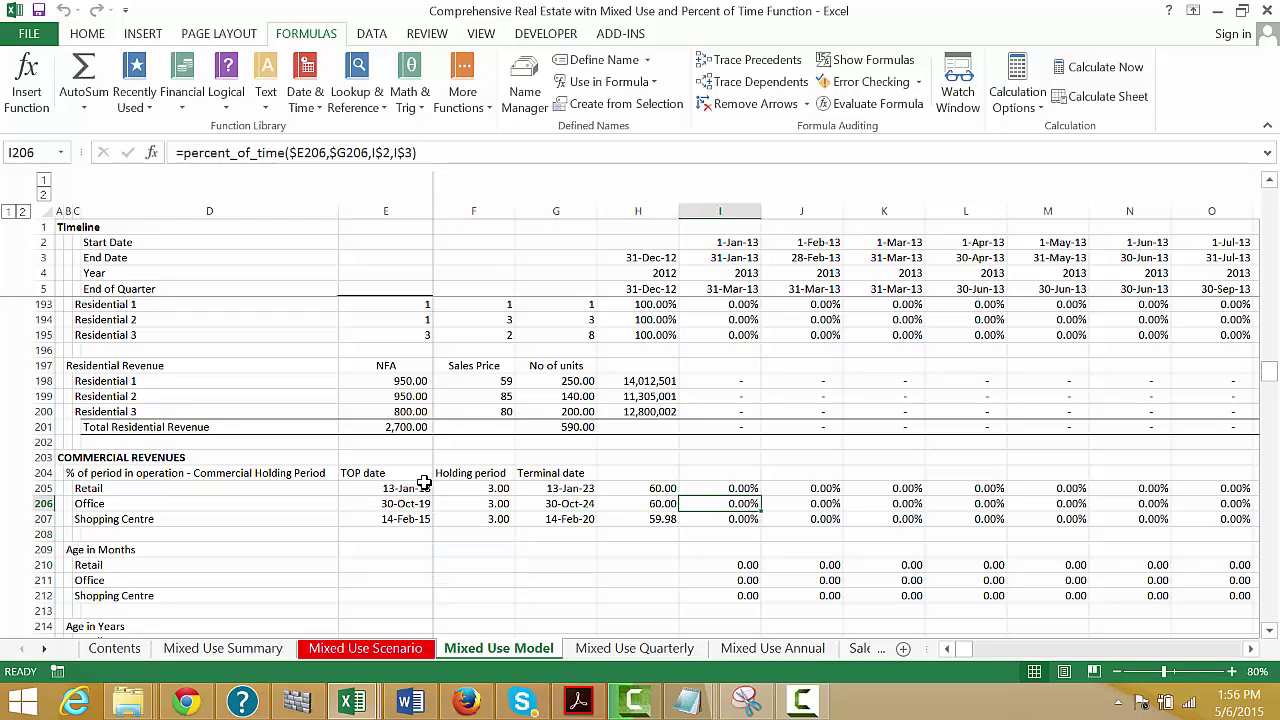
pyautogui.press('Right')
pyautogui.press('Up')
pyautogui.press('Left')
pyautogui.press('Left')
pyautogui.press('Left')
pyautogui.press('Left')
pyautogui.press('Left')
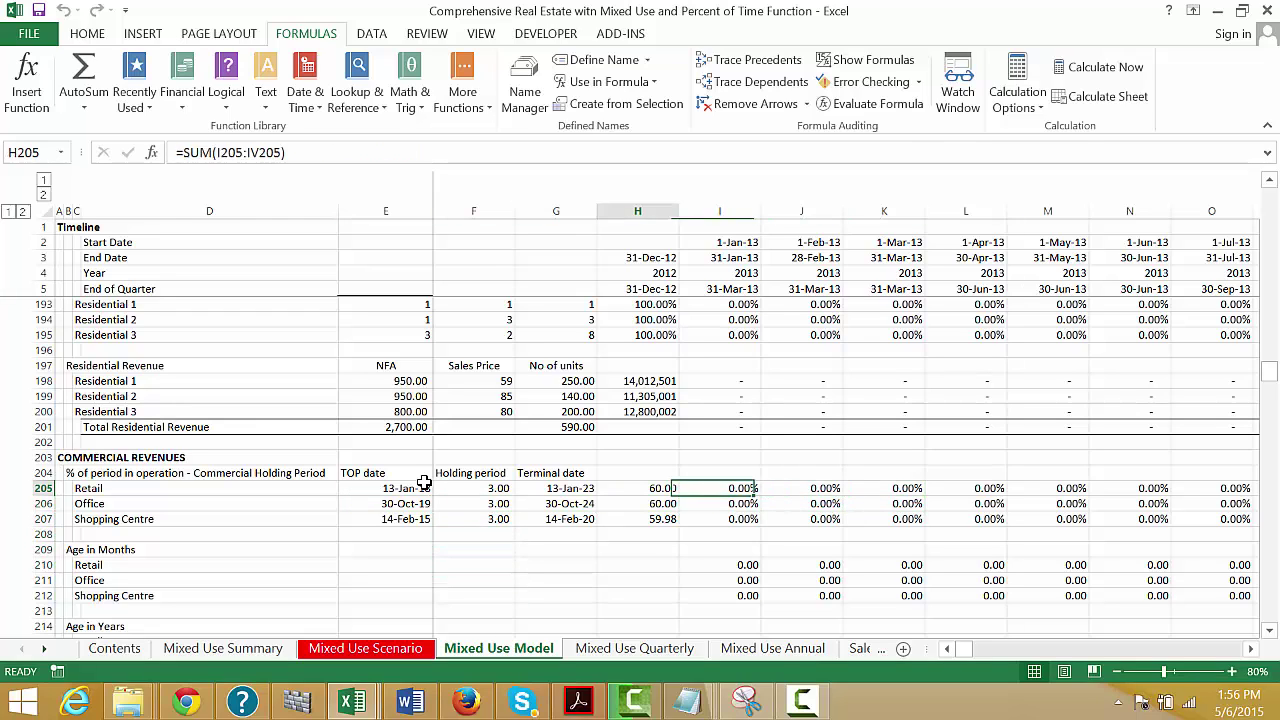
pyautogui.press('Right')
pyautogui.press('Right')
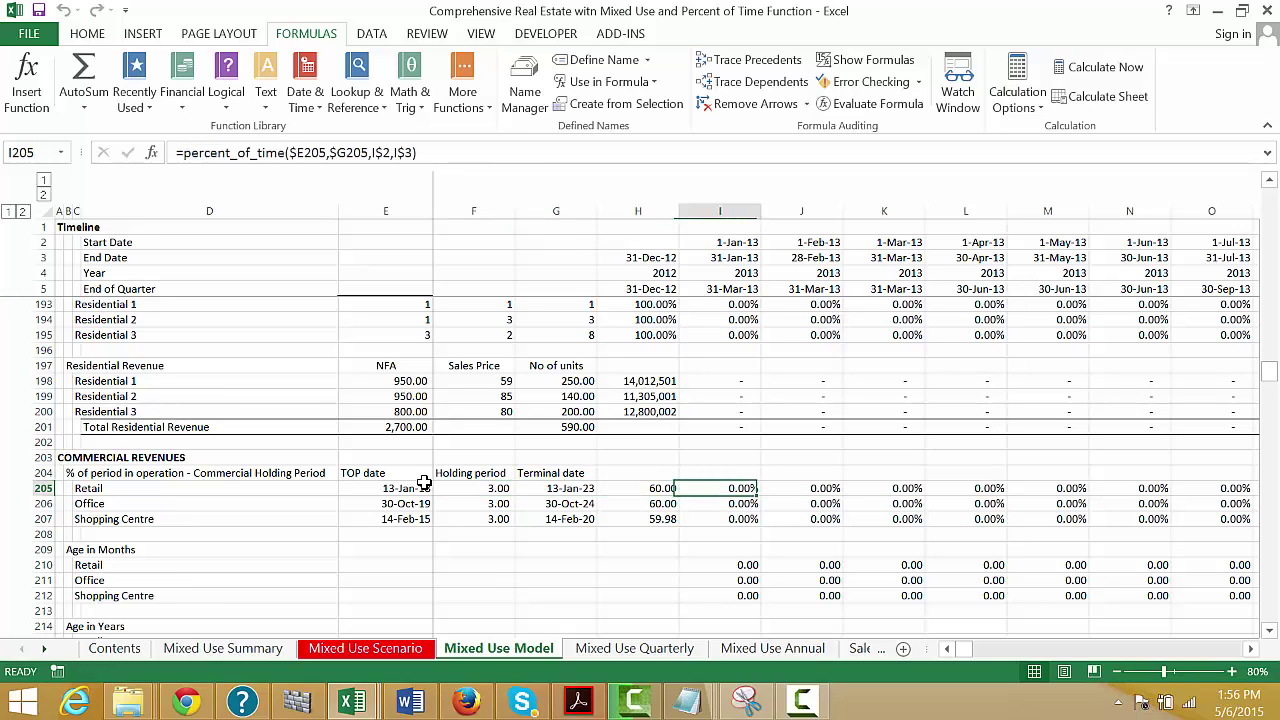
# Step: Examine the Retail TOP date link, its Terminal date EDATE formula and the Office Holding period link in F206
pyautogui.press('Left')
pyautogui.press('Left')
pyautogui.press('Left')
pyautogui.press('Left')
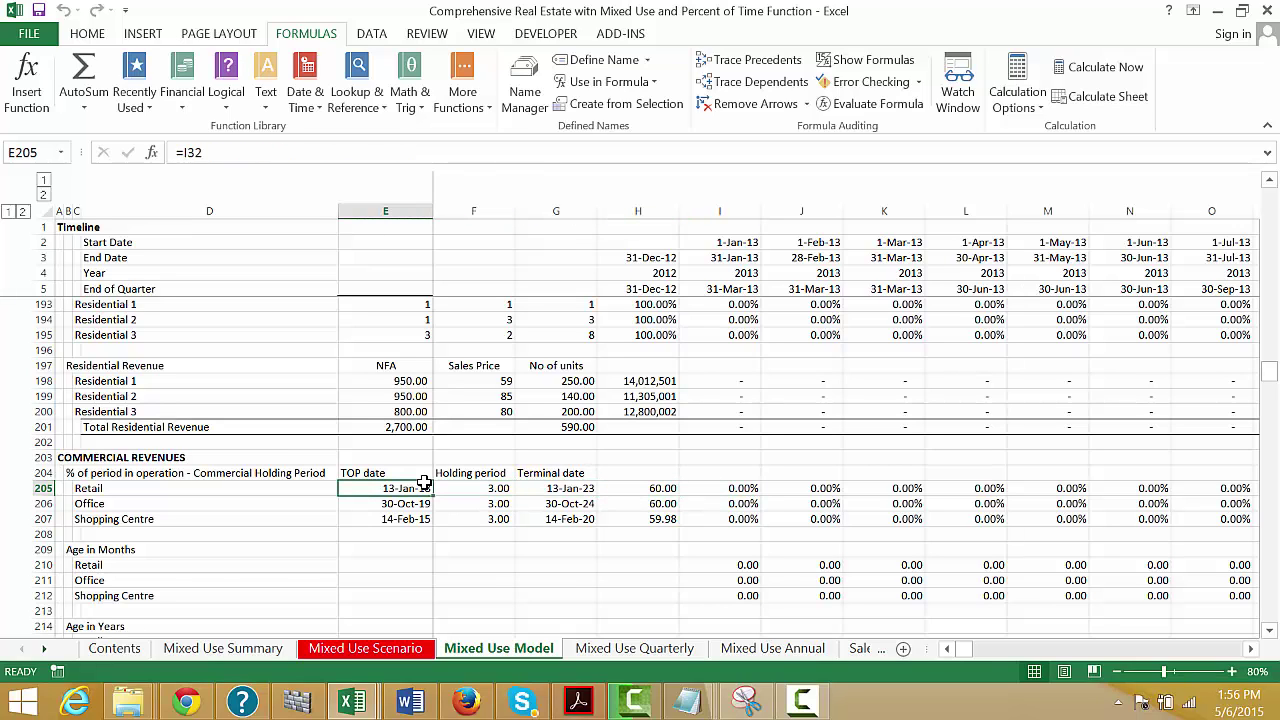
pyautogui.press('Right')
pyautogui.press('Right')
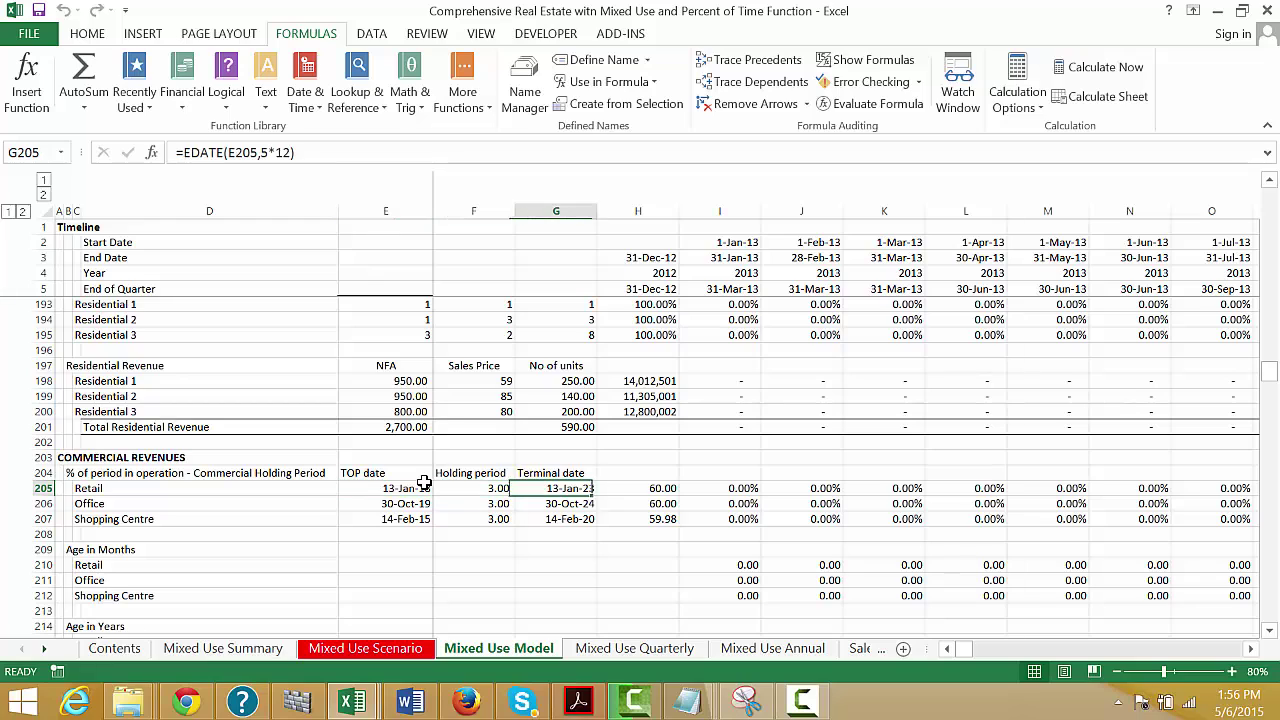
pyautogui.press('Left')
pyautogui.press('Left')
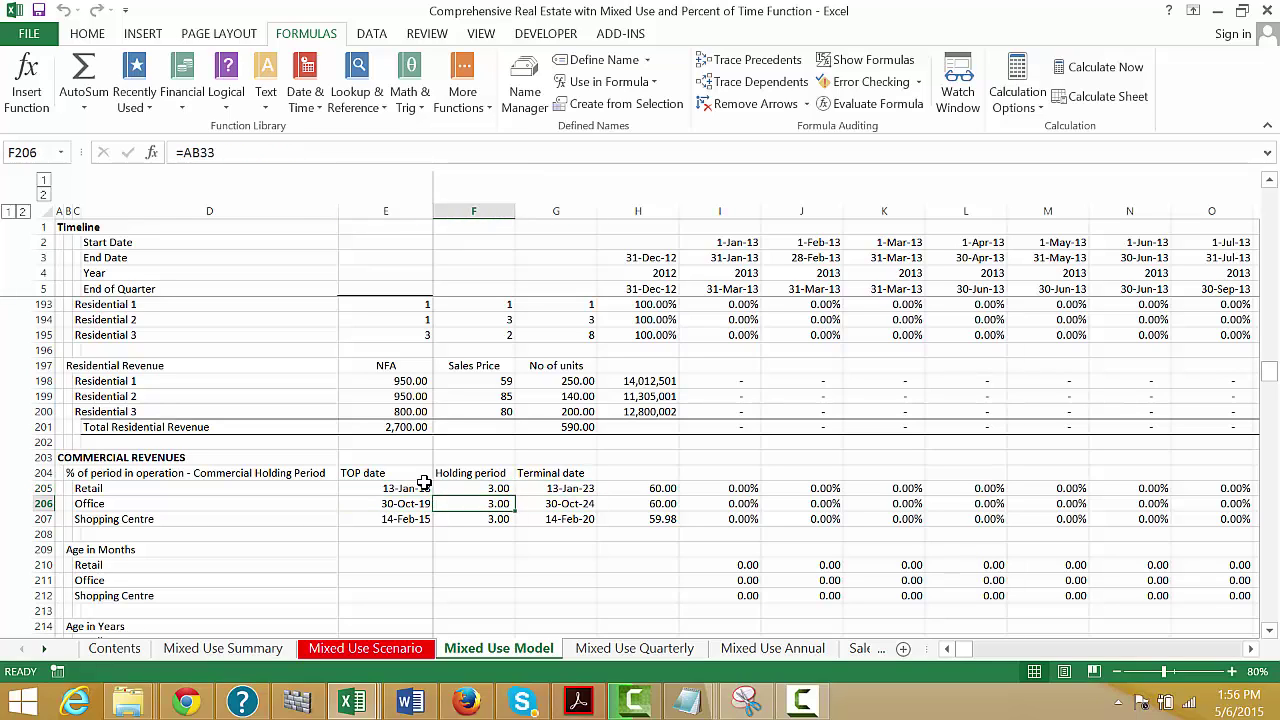
# Step: Trace the Office percentages in row 206 across the monthly timeline to March 2019 in CE206
pyautogui.press('Right')
pyautogui.press('Right')
pyautogui.press('Right')
pyautogui.press('Right')
pyautogui.press('Right')
pyautogui.press('Right')
pyautogui.press('Right')
pyautogui.press('Right')
pyautogui.press('Right')
pyautogui.press('Right')
pyautogui.press('Right')
pyautogui.press('Right')
pyautogui.press('Right')
pyautogui.press('Right')
pyautogui.press('Right')
pyautogui.press('Right')
pyautogui.press('Right')
pyautogui.press('Right')
pyautogui.press('Right')
pyautogui.press('Right')
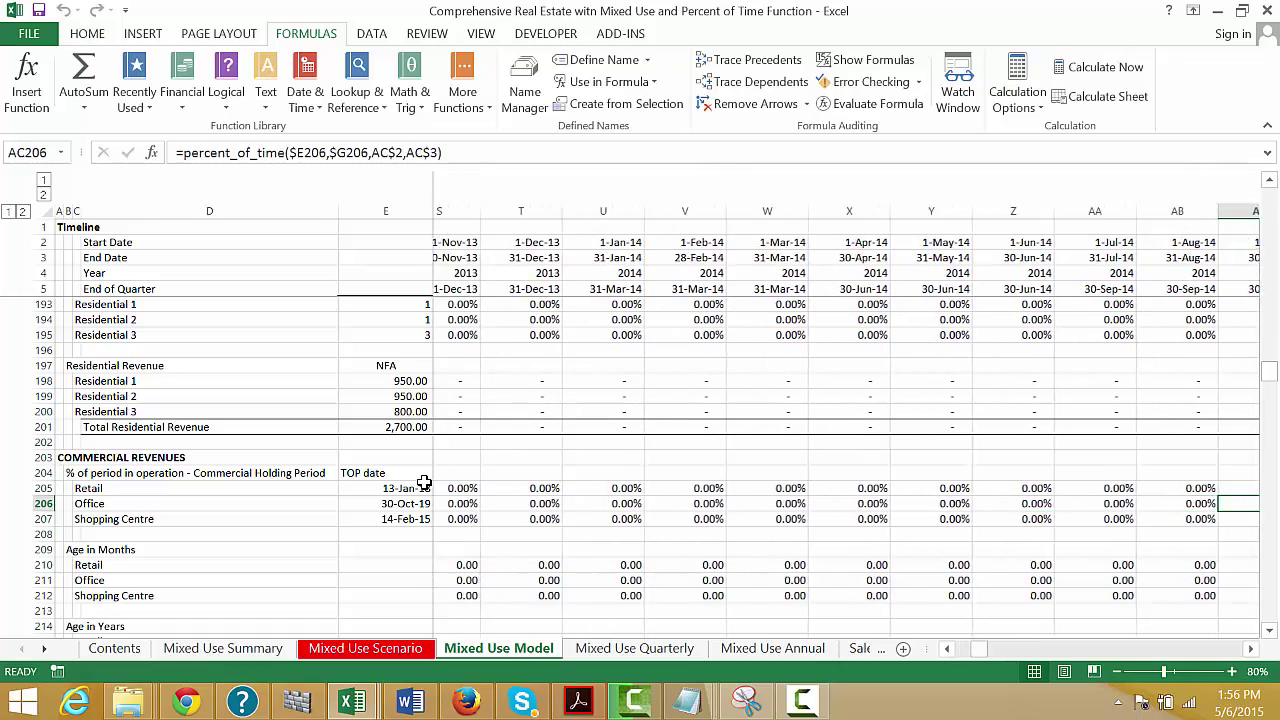
pyautogui.press('Right')
pyautogui.press('Right')
pyautogui.press('Right')
pyautogui.press('Right')
pyautogui.press('Right')
pyautogui.press('Right')
pyautogui.press('Right')
pyautogui.press('Right')
pyautogui.press('Right')
pyautogui.press('Right')
pyautogui.press('Right')
pyautogui.press('Right')
pyautogui.press('Right')
pyautogui.press('Right')
pyautogui.press('Right')
pyautogui.press('Right')
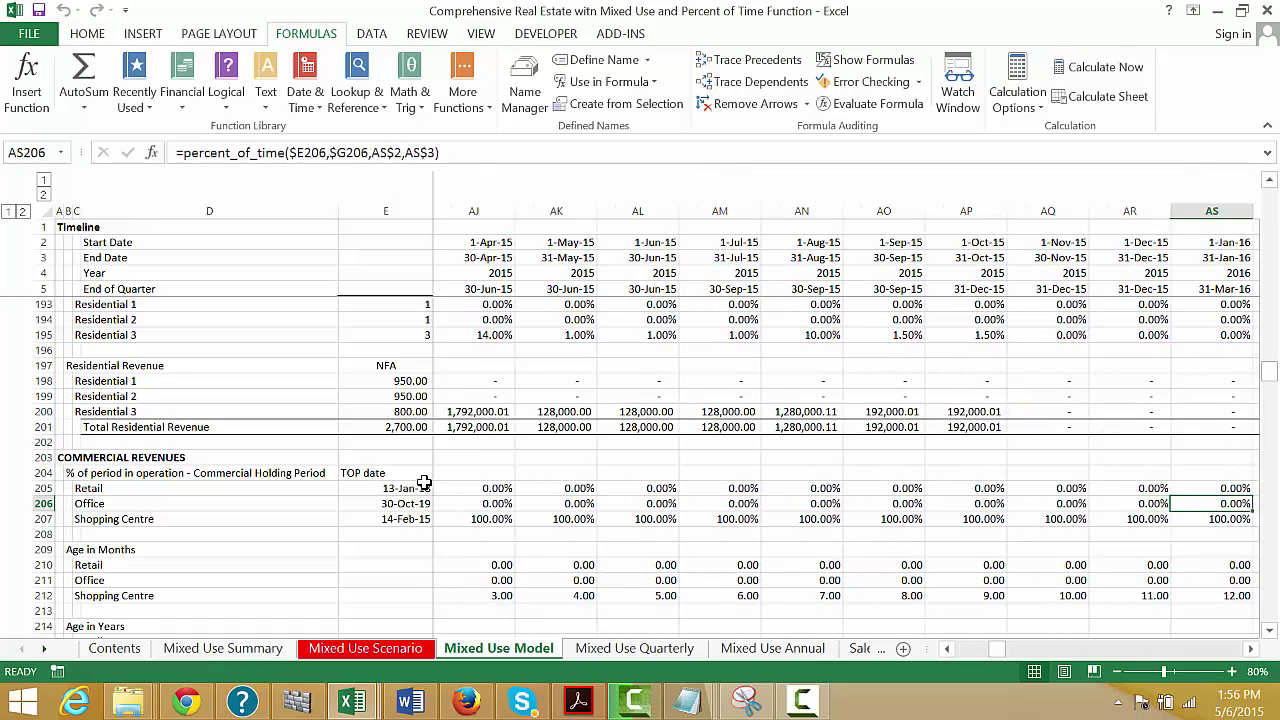
pyautogui.press('Right')
pyautogui.press('Right')
pyautogui.press('Right')
pyautogui.press('Right')
pyautogui.press('Right')
pyautogui.press('Right')
pyautogui.press('Right')
pyautogui.press('Right')
pyautogui.press('Right')
pyautogui.press('Right')
pyautogui.press('Right')
pyautogui.press('Right')
pyautogui.press('Right')
pyautogui.press('Right')
pyautogui.press('Right')
pyautogui.press('Right')
pyautogui.press('Right')
pyautogui.press('Right')
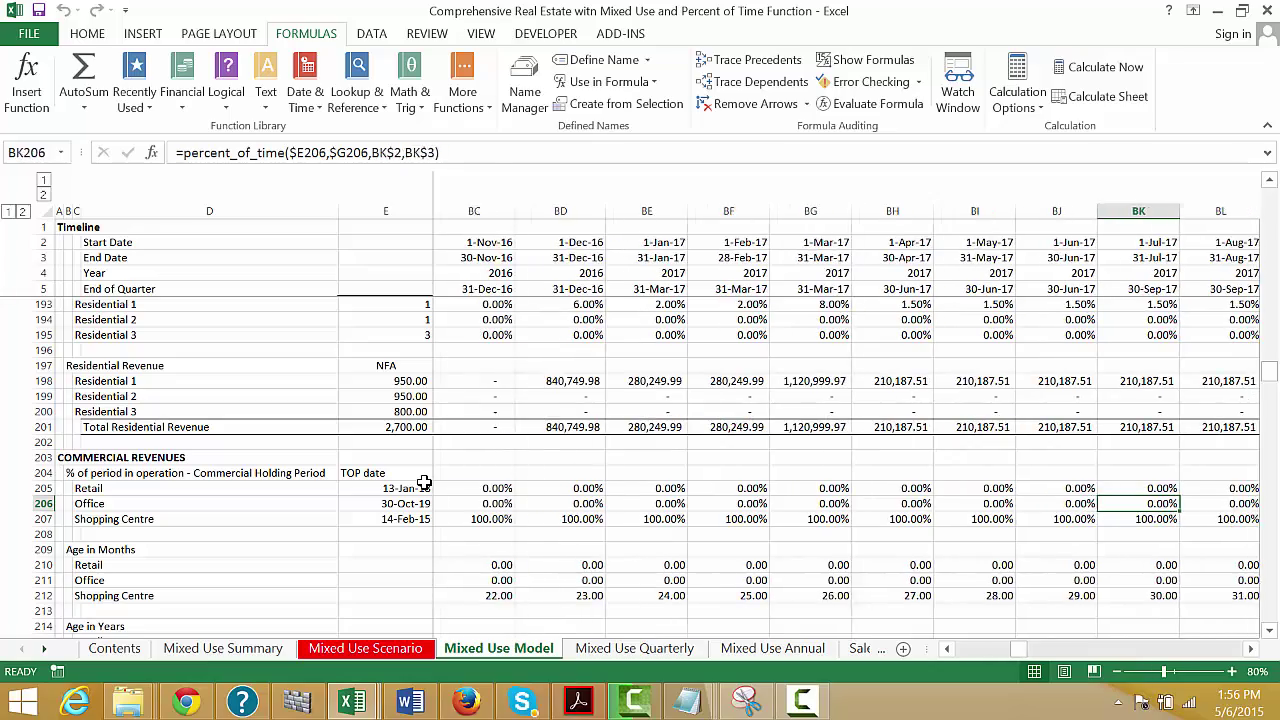
pyautogui.press('Right')
pyautogui.press('Right')
pyautogui.press('Right')
pyautogui.press('Right')
pyautogui.press('Right')
pyautogui.press('Right')
pyautogui.press('Right')
pyautogui.press('Right')
pyautogui.press('Right')
pyautogui.press('Right')
pyautogui.press('Right')
pyautogui.press('Right')
pyautogui.press('Right')
pyautogui.press('Right')
pyautogui.press('Right')
pyautogui.press('Right')
pyautogui.press('Right')
pyautogui.press('Right')
pyautogui.press('Right')
pyautogui.press('Right')
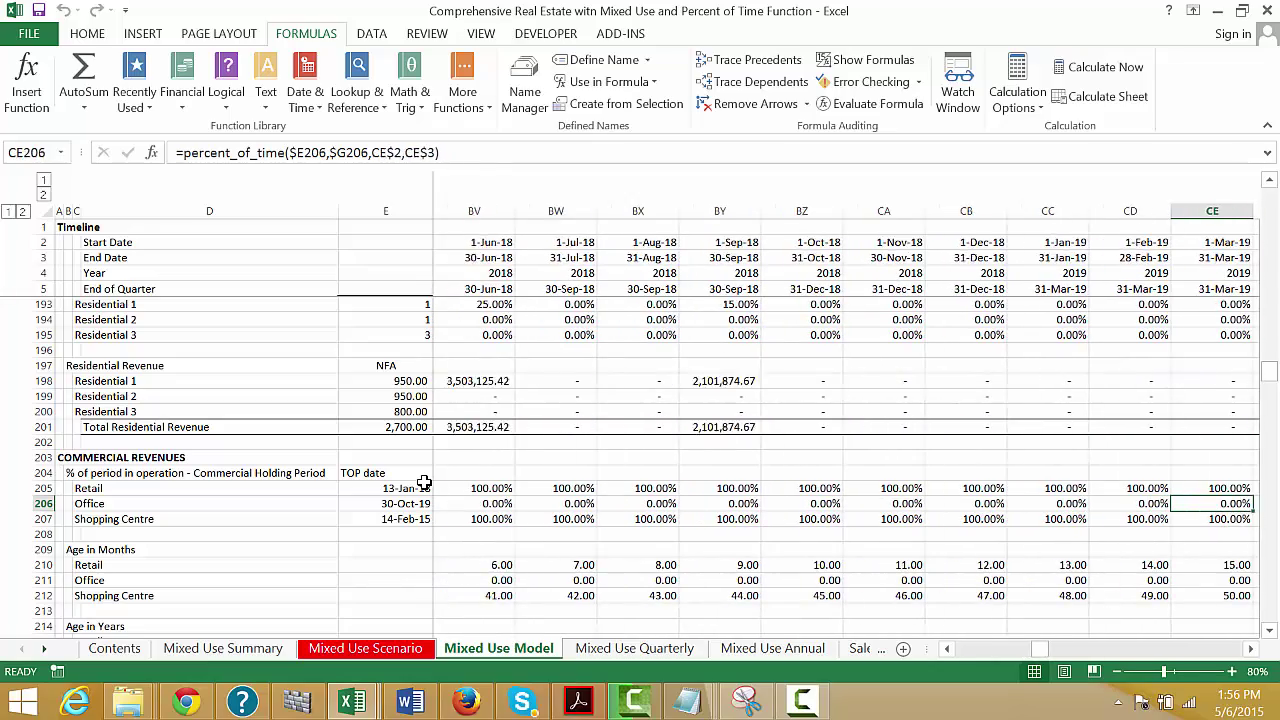
# Step: Examine the Office percentages around its October 2019 TOP date and on to February 2021 in DB206
pyautogui.press('Right')
pyautogui.press('Right')
pyautogui.press('Right')
pyautogui.press('Right')
pyautogui.press('Right')
pyautogui.press('Right')
pyautogui.press('Right')
pyautogui.press('Right')
pyautogui.press('Right')
pyautogui.press('Right')
pyautogui.press('Right')
pyautogui.press('Right')
pyautogui.press('Right')
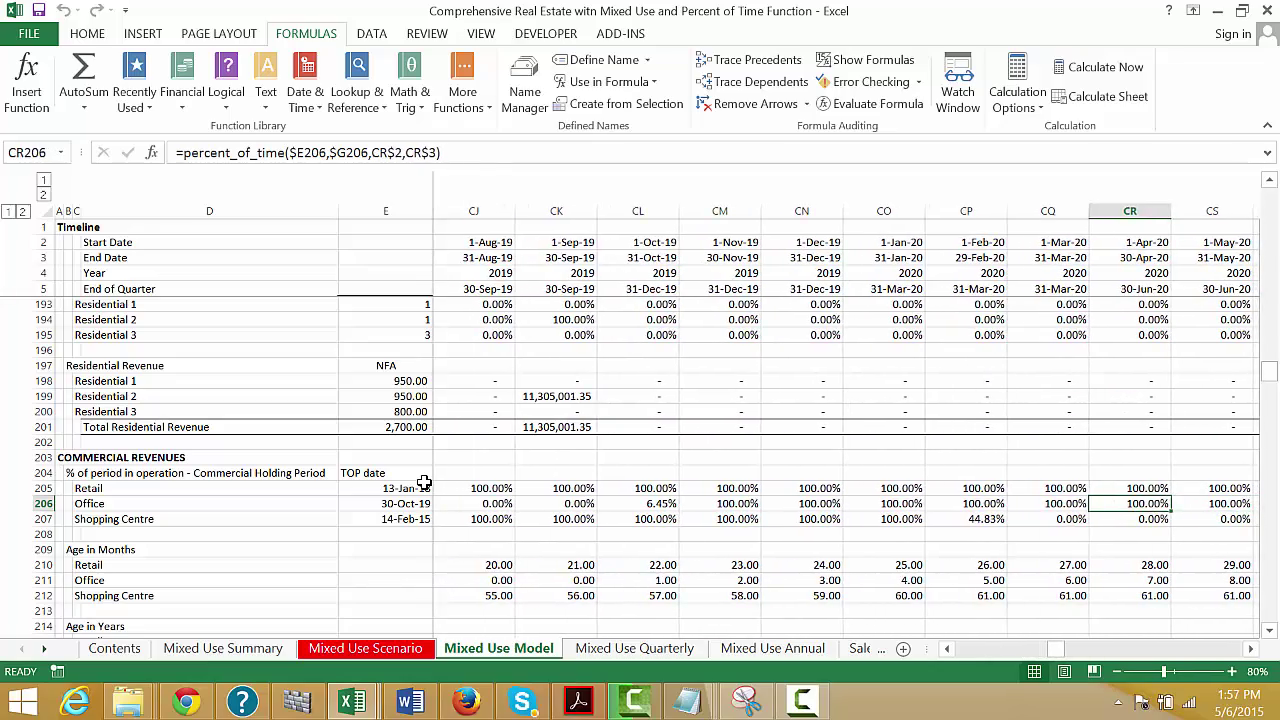
pyautogui.press('Left')
pyautogui.press('Left')
pyautogui.press('Left')
pyautogui.press('Left')
pyautogui.press('Left')
pyautogui.press('Left')
pyautogui.press('Left')
pyautogui.press('Left')
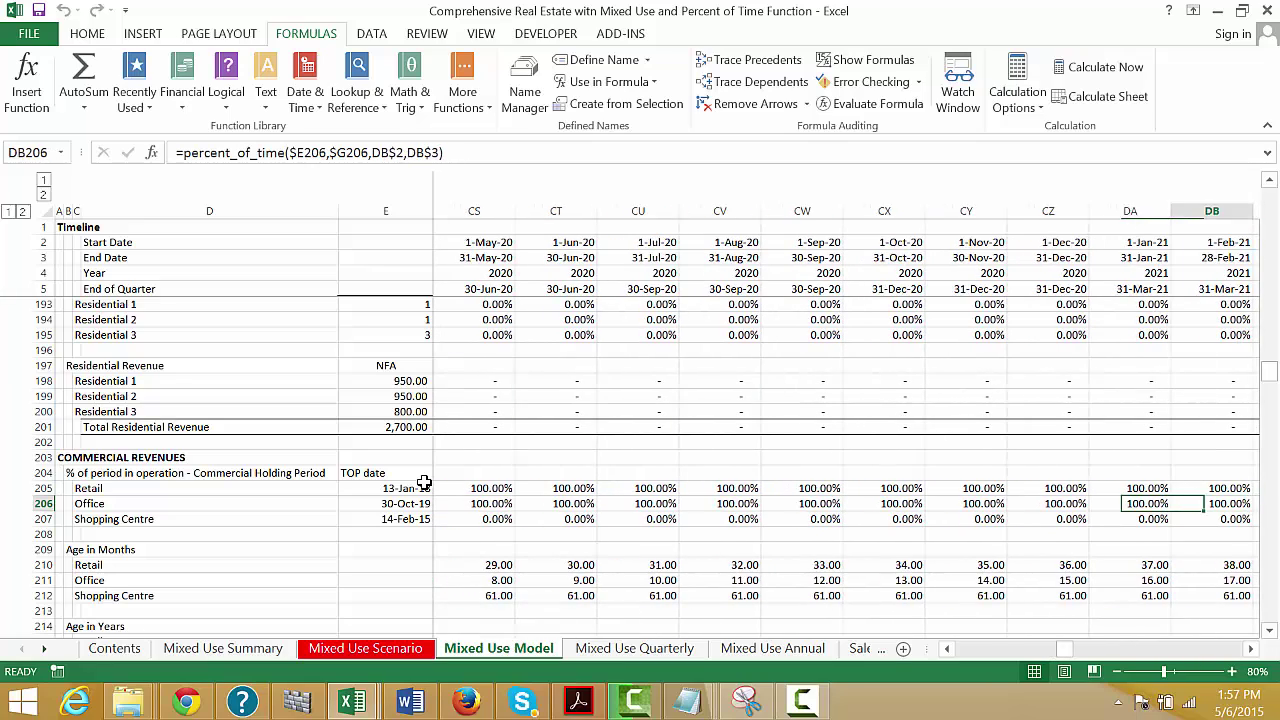
# Step: Trace the Office percentages in row 206 from February 2021 on to its terminal month, October 2024, in column ET
pyautogui.press('Right')
pyautogui.press('Right')
pyautogui.press('Right')
pyautogui.press('Right')
pyautogui.press('Right')
pyautogui.press('Right')
pyautogui.press('Right')
pyautogui.press('Right')
pyautogui.press('Right')
pyautogui.press('Right')
pyautogui.press('Right')
pyautogui.press('Right')
pyautogui.press('Right')
pyautogui.press('Right')
pyautogui.press('Right')
pyautogui.press('Right')
pyautogui.press('Right')
pyautogui.press('Right')
pyautogui.press('Right')
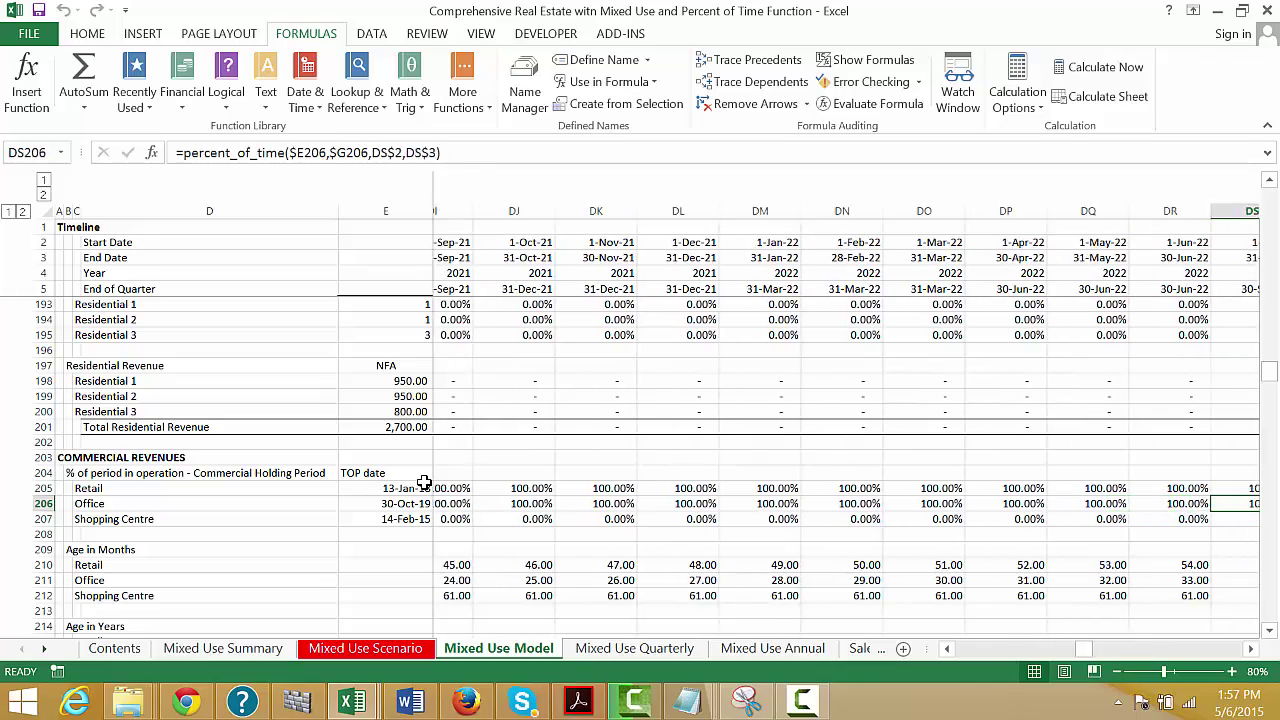
pyautogui.press('Right')
pyautogui.press('Right')
pyautogui.press('Right')
pyautogui.press('Right')
pyautogui.press('Right')
pyautogui.press('Right')
pyautogui.press('Right')
pyautogui.press('Right')
pyautogui.press('Right')
pyautogui.press('Right')
pyautogui.press('Right')
pyautogui.press('Right')
pyautogui.press('Right')
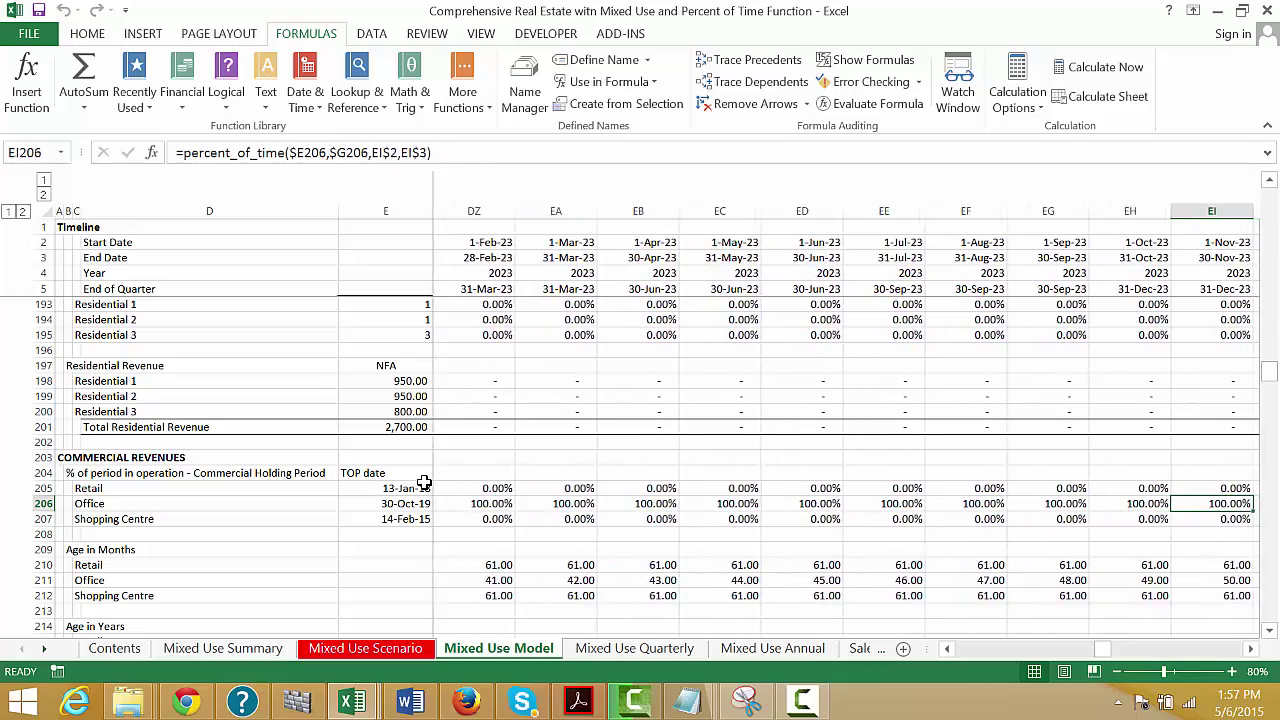
pyautogui.press('Right')
pyautogui.press('Right')
pyautogui.press('Right')
pyautogui.press('Right')
pyautogui.press('Right')
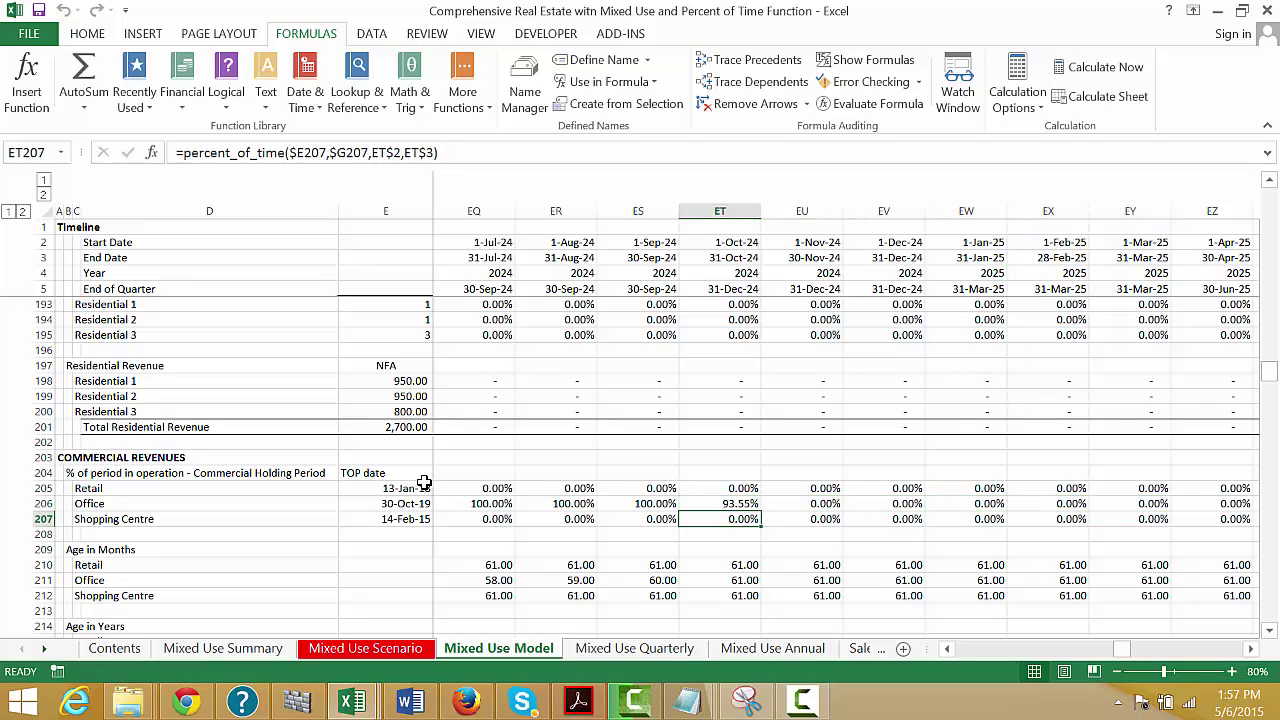
# Step: Examine the Shopping Centre TOP date link in E207 and trace its percentages along row 207 to the February 2015 formula in AH207
pyautogui.hotkey('ctrl', 'Left')
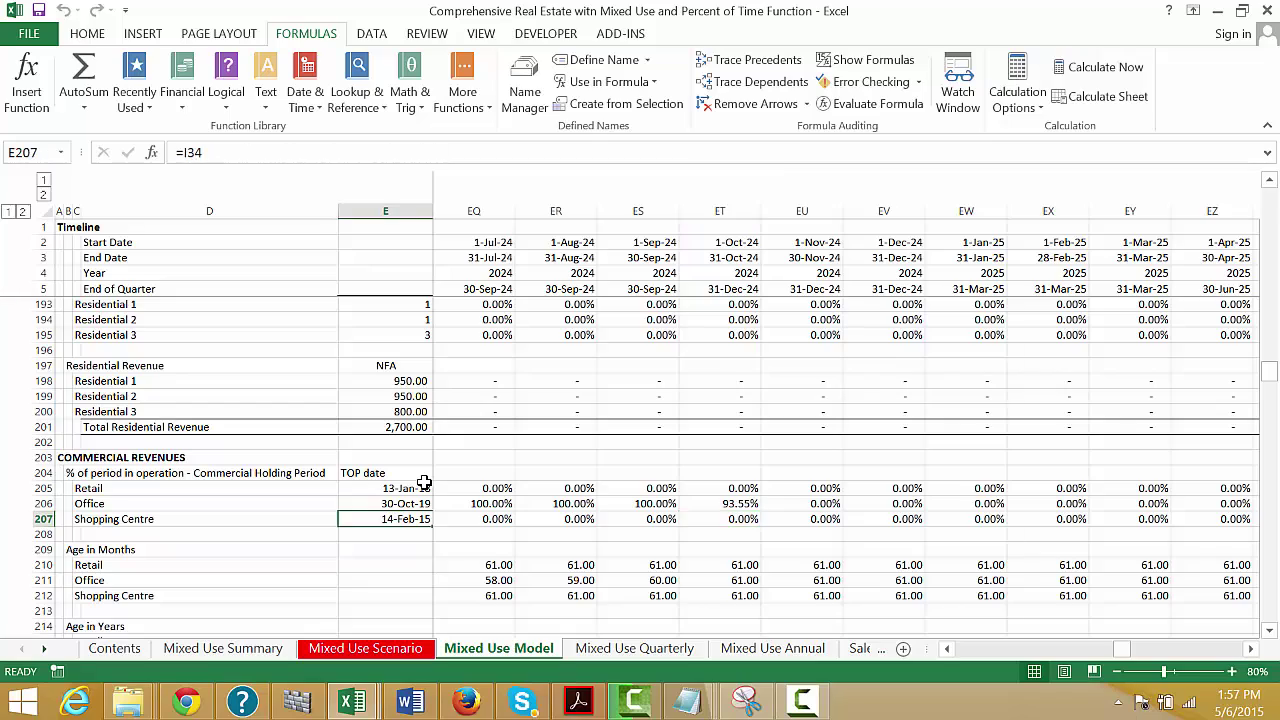
pyautogui.press('Right')
pyautogui.press('Right')
pyautogui.press('Right')
pyautogui.press('Right')
pyautogui.press('Right')
pyautogui.press('Right')
pyautogui.press('Right')
pyautogui.press('Right')
pyautogui.press('Right')
pyautogui.press('Right')
pyautogui.press('Right')
pyautogui.press('Right')
pyautogui.press('Right')
pyautogui.press('Right')
pyautogui.press('Right')
pyautogui.press('Right')
pyautogui.press('Right')
pyautogui.press('Right')
pyautogui.press('Right')
pyautogui.press('Right')
pyautogui.press('Right')
pyautogui.press('Right')
pyautogui.press('Right')
pyautogui.press('Right')
pyautogui.press('Right')
pyautogui.press('Right')
pyautogui.press('Right')
pyautogui.press('Right')
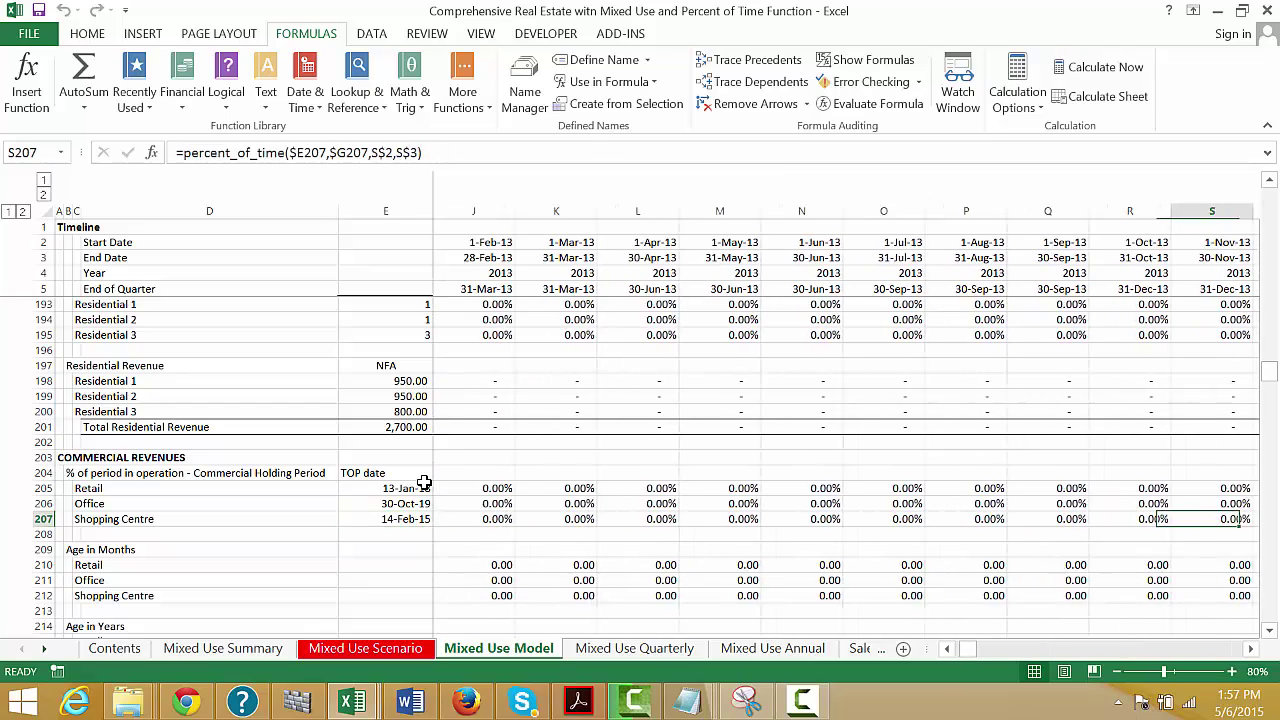
pyautogui.press('Right')
pyautogui.press('Right')
pyautogui.press('Right')
pyautogui.press('Right')
pyautogui.press('Right')
pyautogui.press('Right')
pyautogui.press('Right')
pyautogui.press('Right')
pyautogui.press('Right')
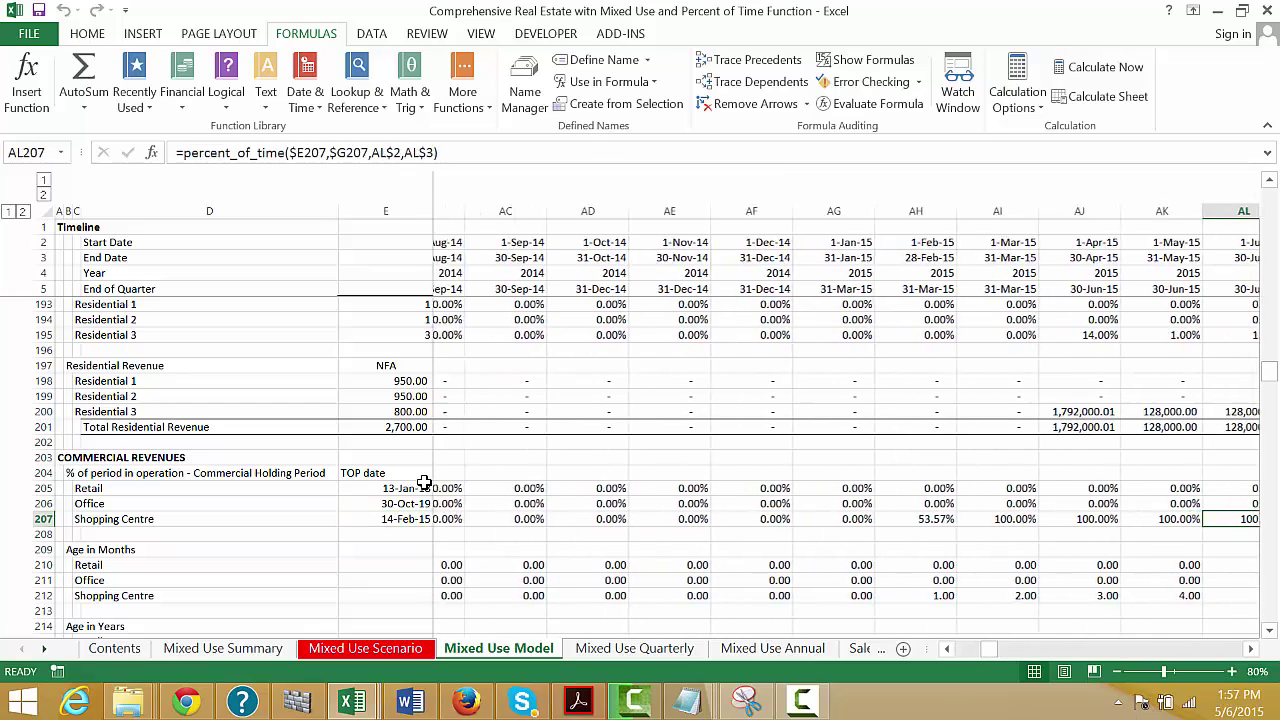
pyautogui.press('Left')
pyautogui.press('Left')
pyautogui.press('Left')
pyautogui.press('Left')
pyautogui.press('Left')
pyautogui.press('Left')
pyautogui.press('Left')
pyautogui.press('Left')
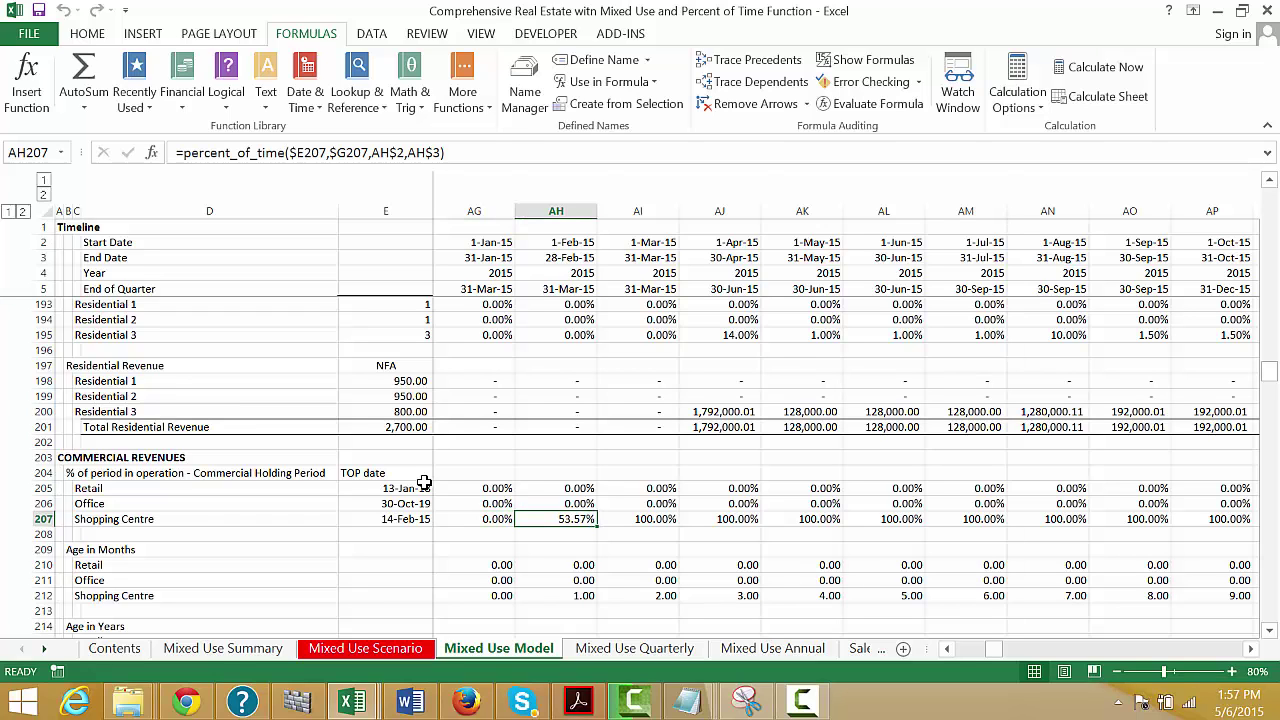
# Step: Trace the Shopping Centre percentages in row 207 from February 2015 onward through 2016 into May 2017
pyautogui.press('Right')
pyautogui.press('Right')
pyautogui.press('Right')
pyautogui.press('Right')
pyautogui.press('Right')
pyautogui.press('Right')
pyautogui.press('Right')
pyautogui.press('Right')
pyautogui.press('Right')
pyautogui.press('Right')
pyautogui.press('Right')
pyautogui.press('Right')
pyautogui.press('Right')
pyautogui.press('Right')
pyautogui.press('Right')
pyautogui.press('Right')
pyautogui.press('Right')
pyautogui.press('Right')
pyautogui.press('Right')
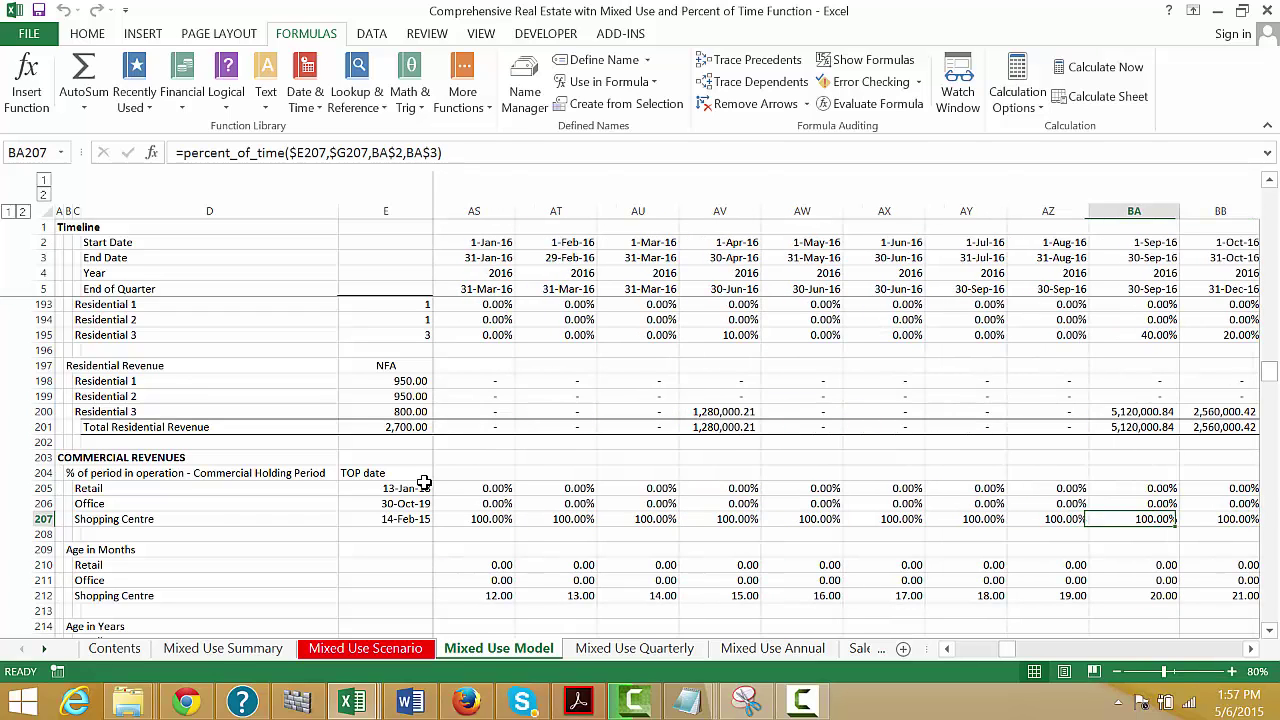
pyautogui.press('Right')
pyautogui.press('Right')
pyautogui.press('Right')
pyautogui.press('Right')
pyautogui.press('Right')
pyautogui.press('Right')
pyautogui.press('Right')
pyautogui.press('Right')
# Step: Examine the Retail Age in Months formula in BI210 and follow row 210 back to the start of the timeline
pyautogui.press('Down')
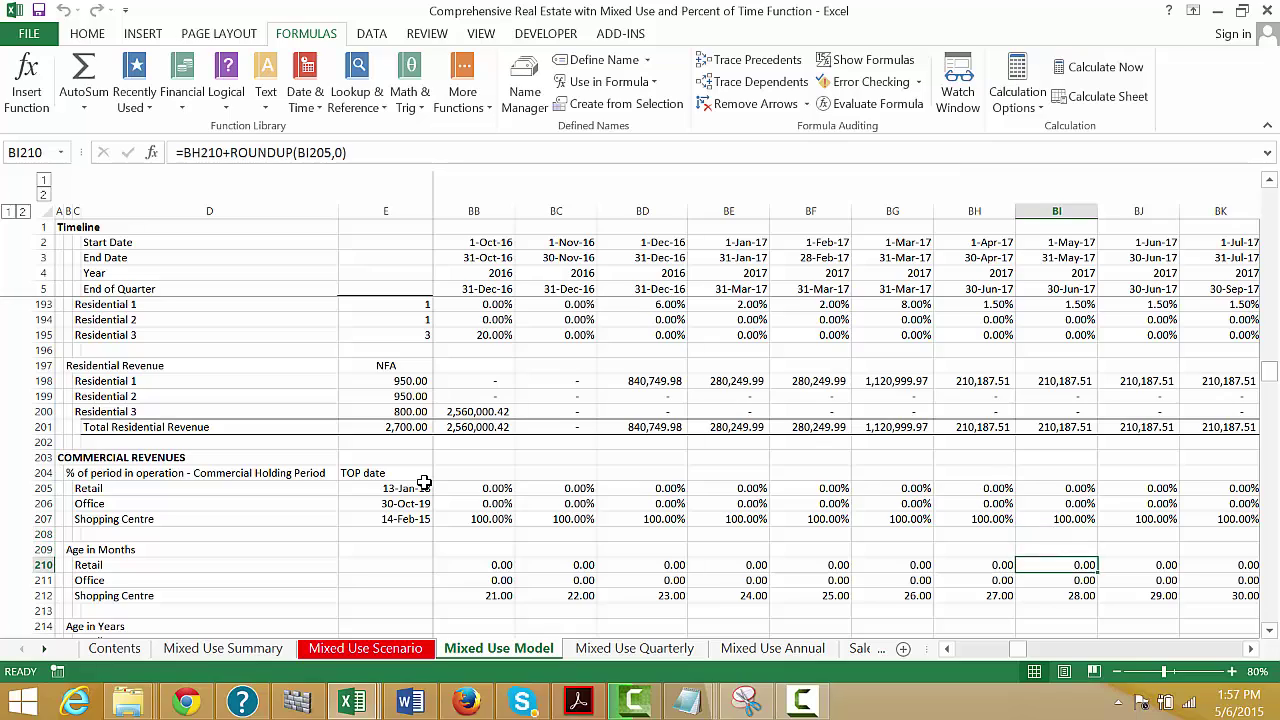
pyautogui.press('Left')
pyautogui.press('Left')
pyautogui.press('Left')
pyautogui.press('Left')
pyautogui.press('Left')
pyautogui.press('Left')
pyautogui.press('Left')
pyautogui.press('Left')
pyautogui.press('Left')
pyautogui.press('Left')
pyautogui.press('Left')
pyautogui.press('Left')
pyautogui.press('Left')
pyautogui.press('Left')
pyautogui.press('Left')
pyautogui.press('Left')
pyautogui.press('Left')
pyautogui.press('Left')
pyautogui.press('Left')
pyautogui.press('Left')
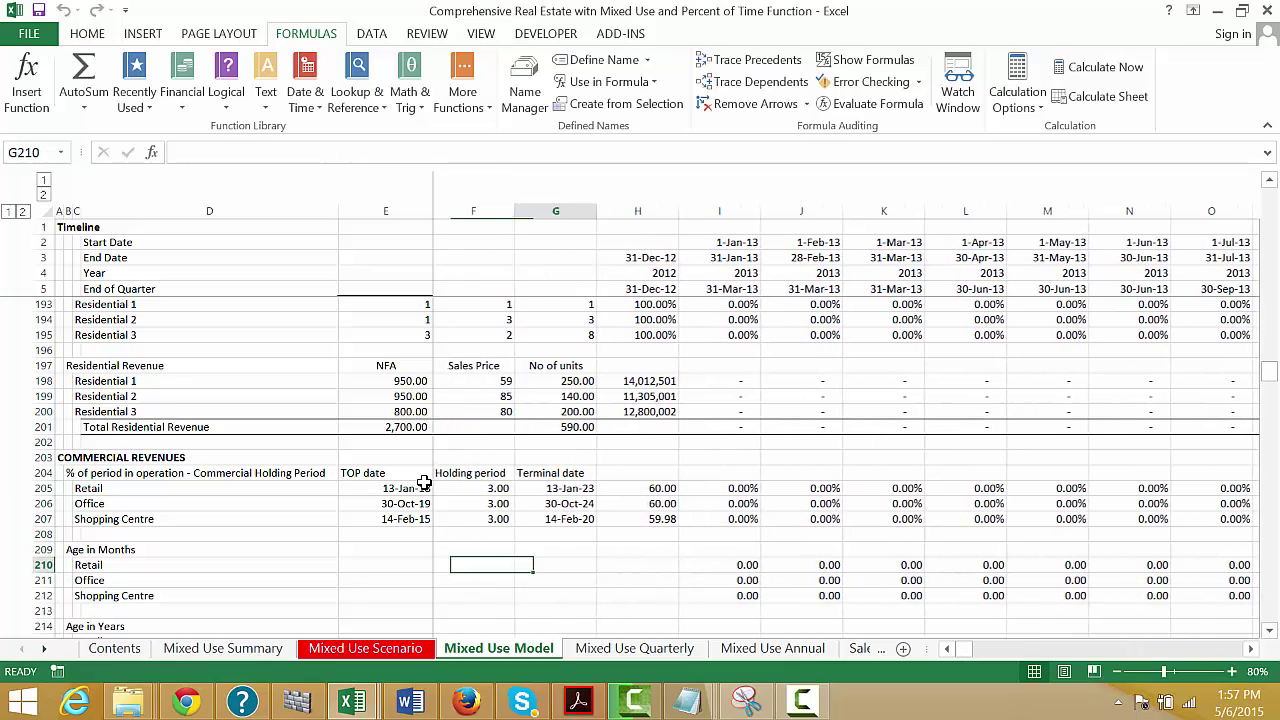
# Step: Examine the Retail Age in Years formula in J215 and the Shopping Centre Age in Months formula in K212
pyautogui.press('Right')
pyautogui.press('Down')
pyautogui.press('Down')
pyautogui.press('Down')
pyautogui.press('Down')
pyautogui.press('Down')
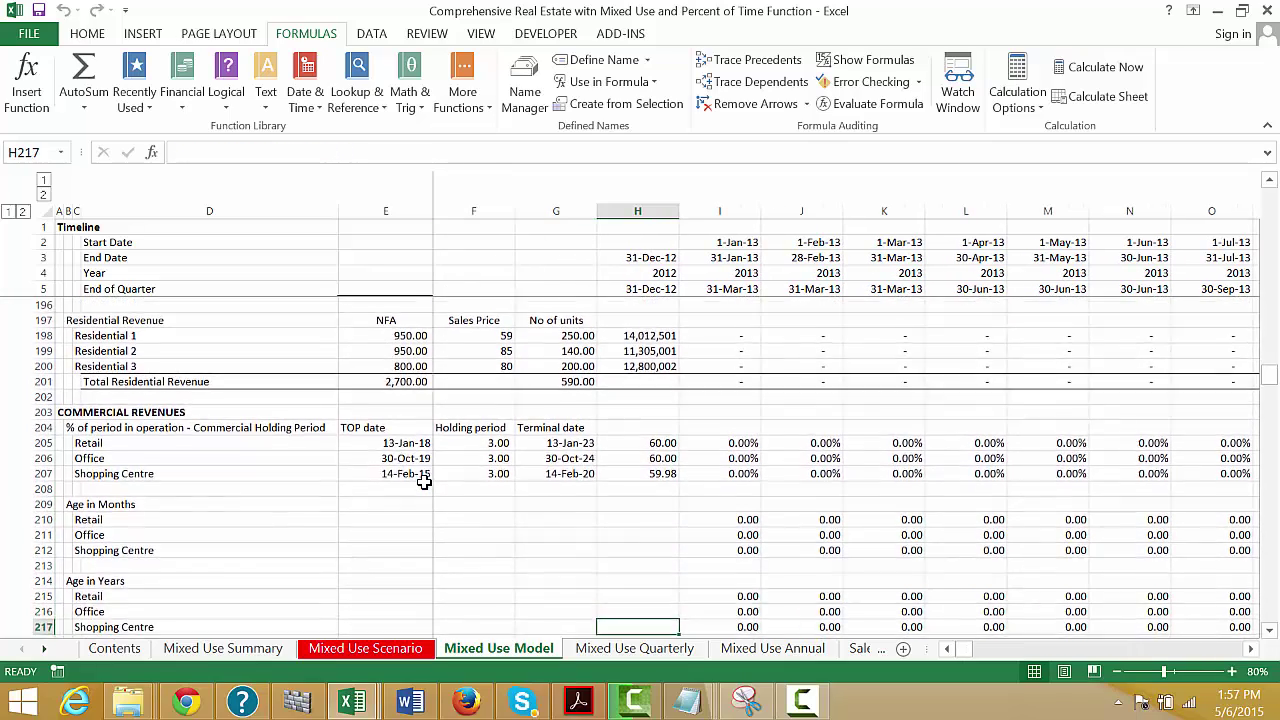
pyautogui.press('Right')
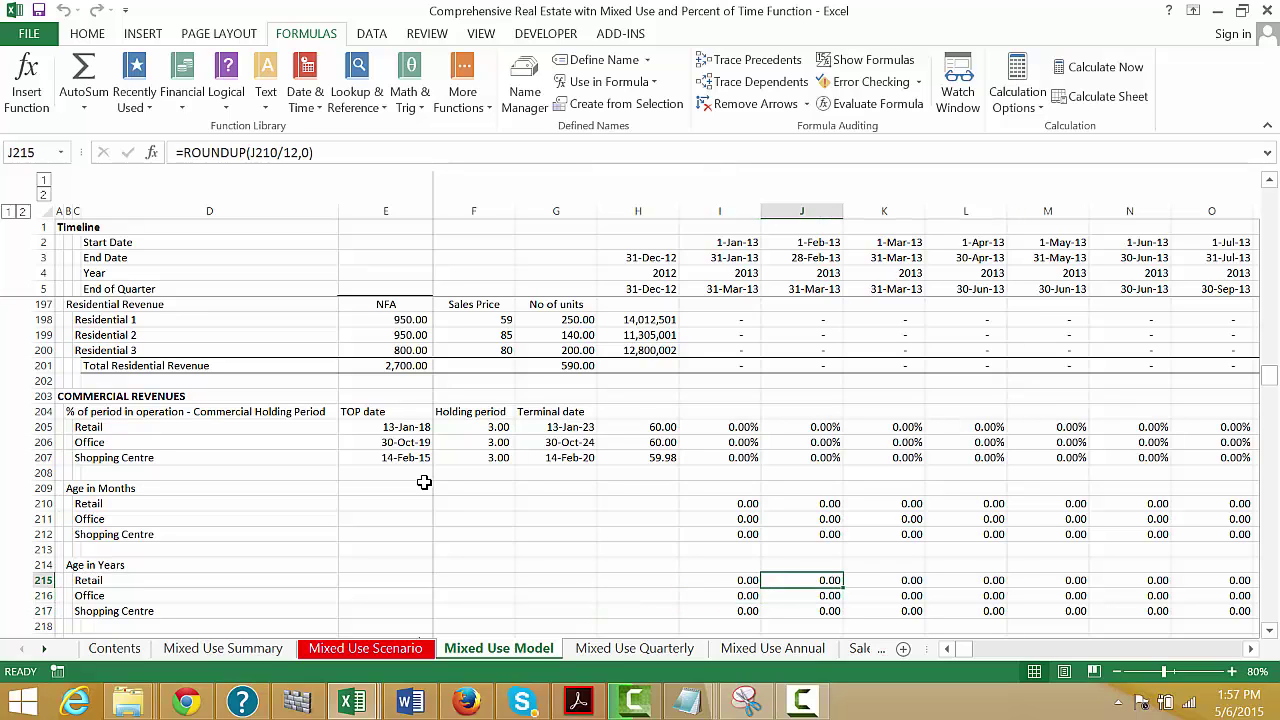
pyautogui.press('Up')
pyautogui.press('Right')
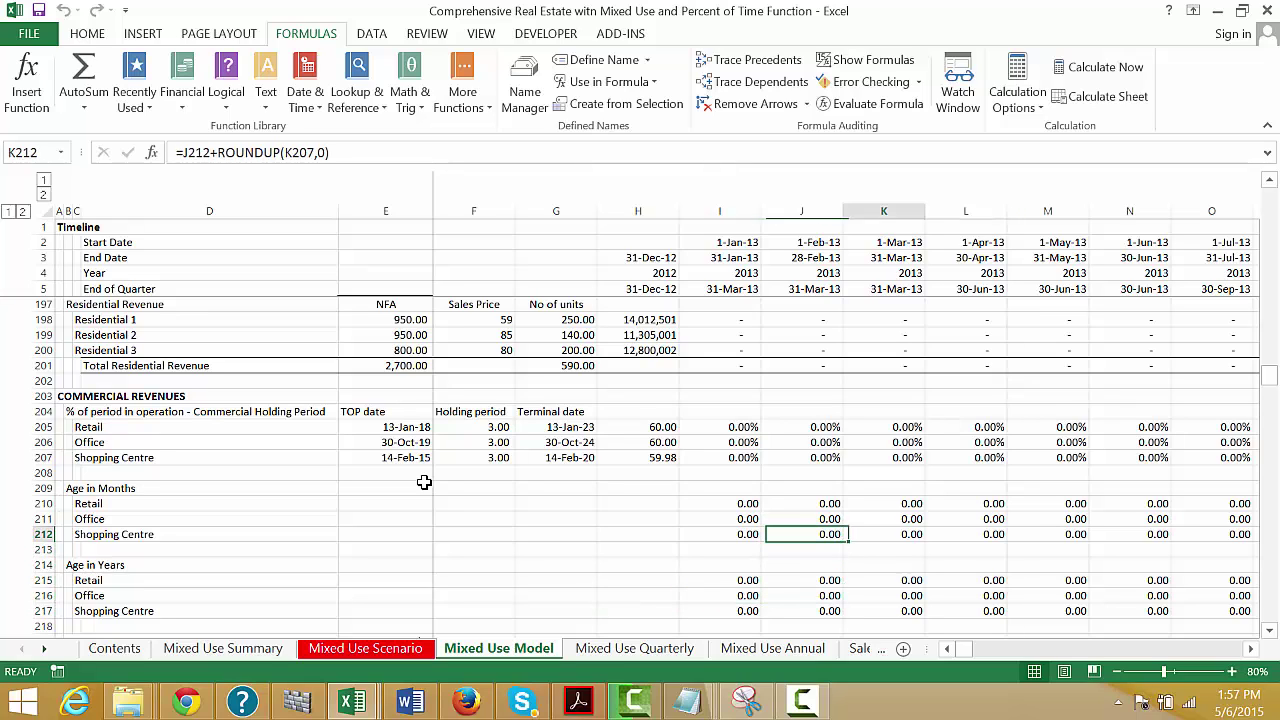
# Step: Trace the Shopping Centre Age in Months formulas along row 212 into 2015 and check the Retail Age in Years formula in AL215
pyautogui.press('Right')
pyautogui.press('Right')
pyautogui.press('Right')
pyautogui.press('Right')
pyautogui.press('Right')
pyautogui.press('Right')
pyautogui.press('Right')
pyautogui.press('Right')
pyautogui.press('Right')
pyautogui.press('Right')
pyautogui.press('Right')
pyautogui.press('Right')
pyautogui.press('Right')
pyautogui.press('Right')
pyautogui.press('Right')
pyautogui.press('Right')
pyautogui.press('Right')
pyautogui.press('Right')
pyautogui.press('Right')
pyautogui.press('Right')
pyautogui.press('Right')
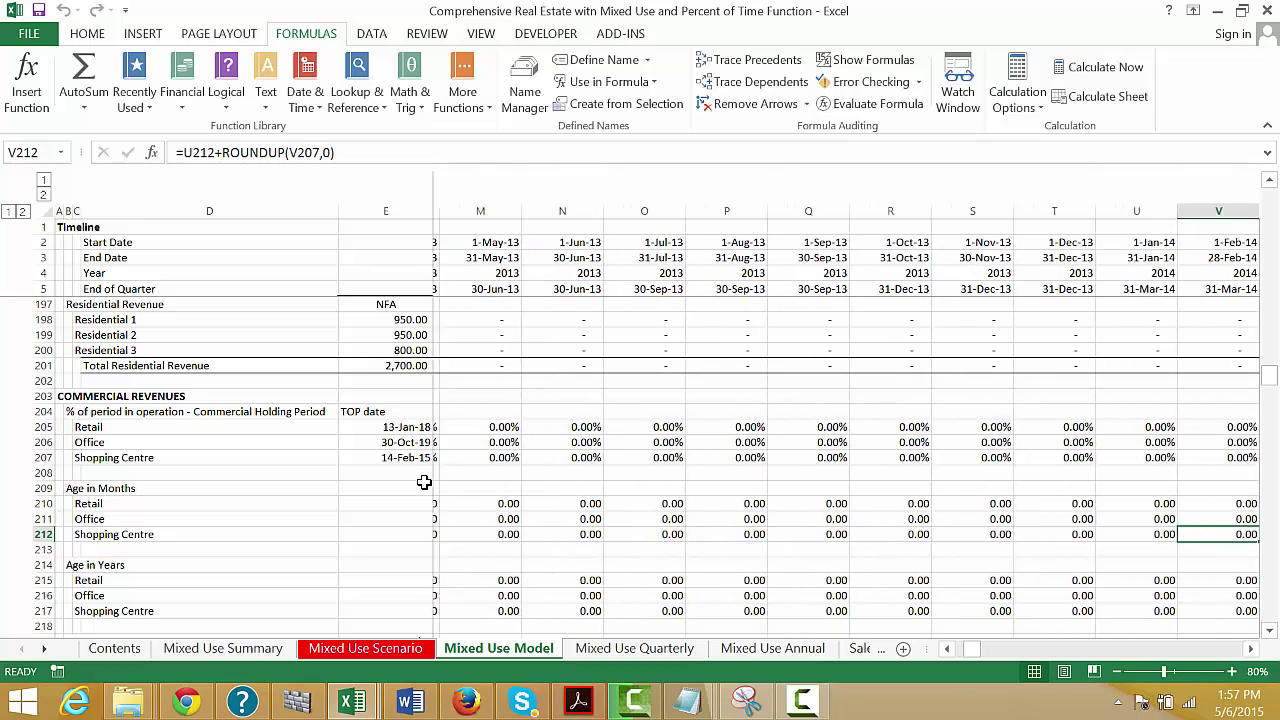
pyautogui.press('Right')
pyautogui.press('Right')
pyautogui.press('Right')
pyautogui.press('Right')
pyautogui.press('Right')
pyautogui.press('Right')
pyautogui.press('Right')
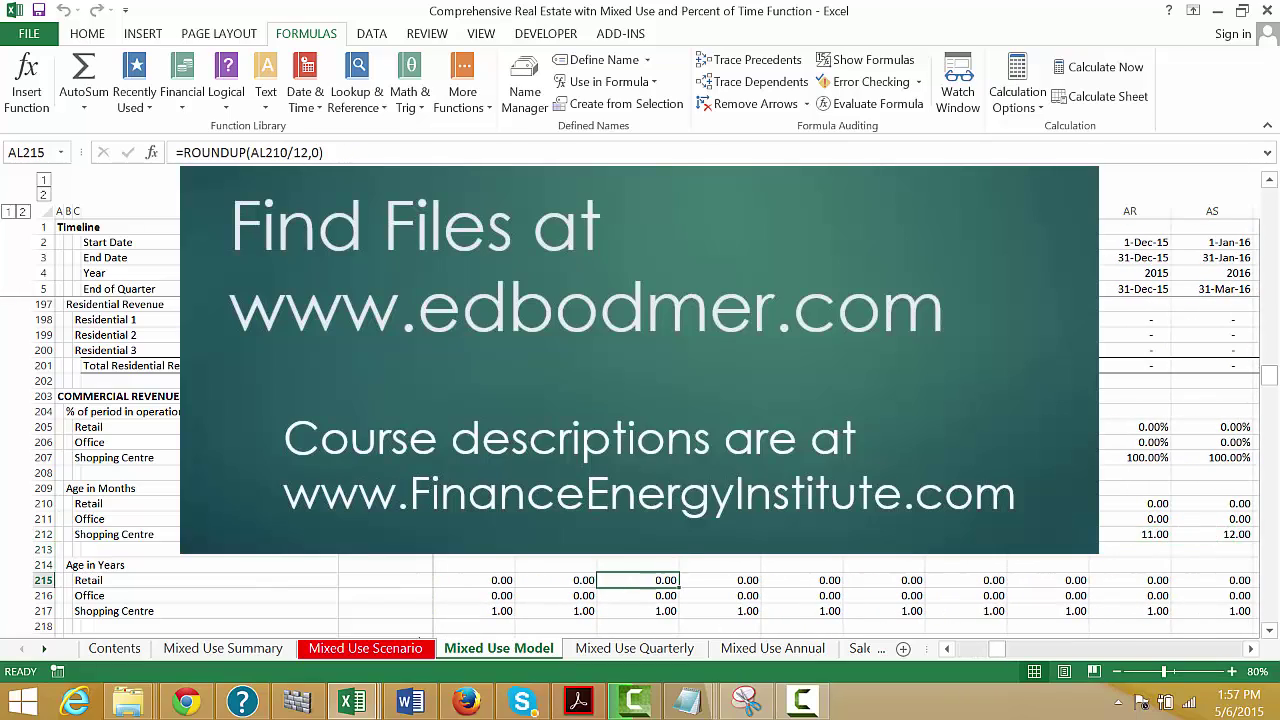
# Step: Follow the Age in Years rows back to January 2013 at the start of the timeline
pyautogui.press('Left')
pyautogui.press('Left')
pyautogui.press('Left')
pyautogui.press('Left')
pyautogui.press('Left')
pyautogui.press('Left')
pyautogui.press('Left')
pyautogui.press('Left')
pyautogui.press('Left')
pyautogui.press('Left')
pyautogui.press('Left')
pyautogui.press('Left')
pyautogui.press('Left')
pyautogui.press('Left')
pyautogui.press('Left')
pyautogui.press('Left')
pyautogui.press('Left')
pyautogui.press('Left')
pyautogui.press('Left')
pyautogui.press('Left')
pyautogui.press('Down')
pyautogui.press('Down')
pyautogui.press('Down')
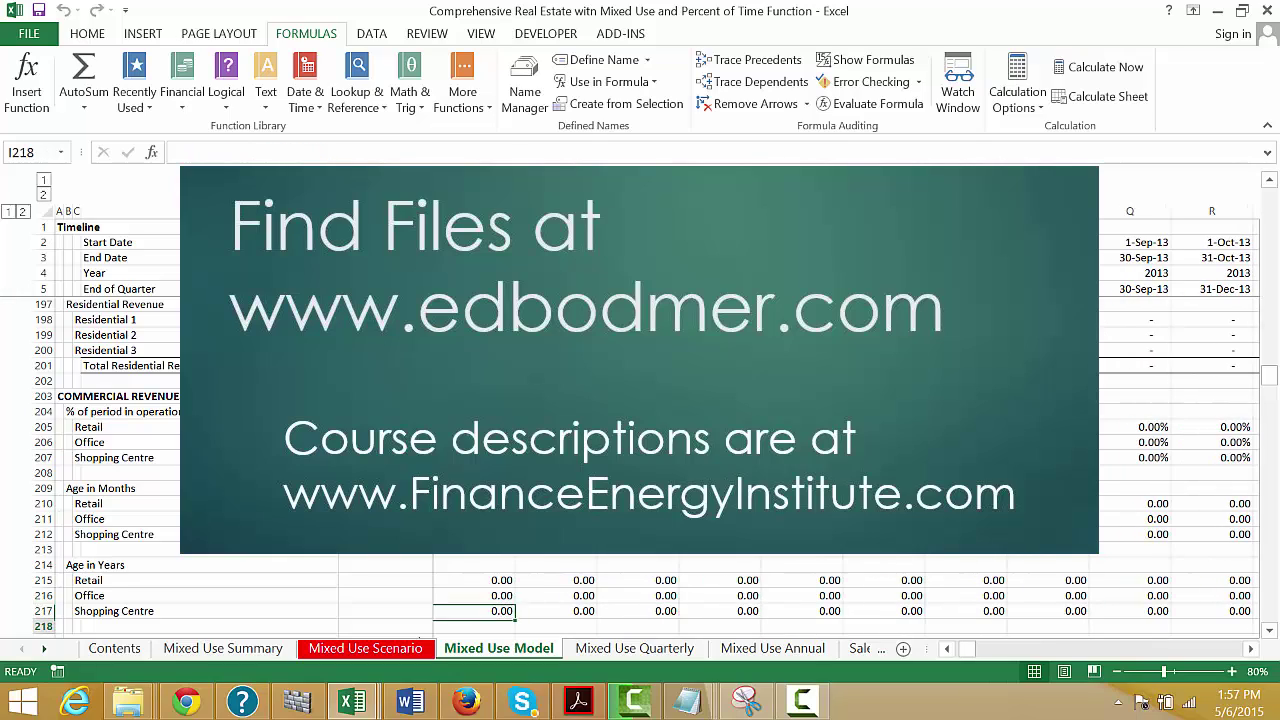
# Step: Examine the Occupancy Code links for Shopping Centre, Office and Retail in E222 up to E220
pyautogui.press('Left')
pyautogui.press('Left')
pyautogui.press('Left')
pyautogui.press('Left')
pyautogui.press('Down')
pyautogui.press('Down')
pyautogui.press('Down')
pyautogui.press('Down')
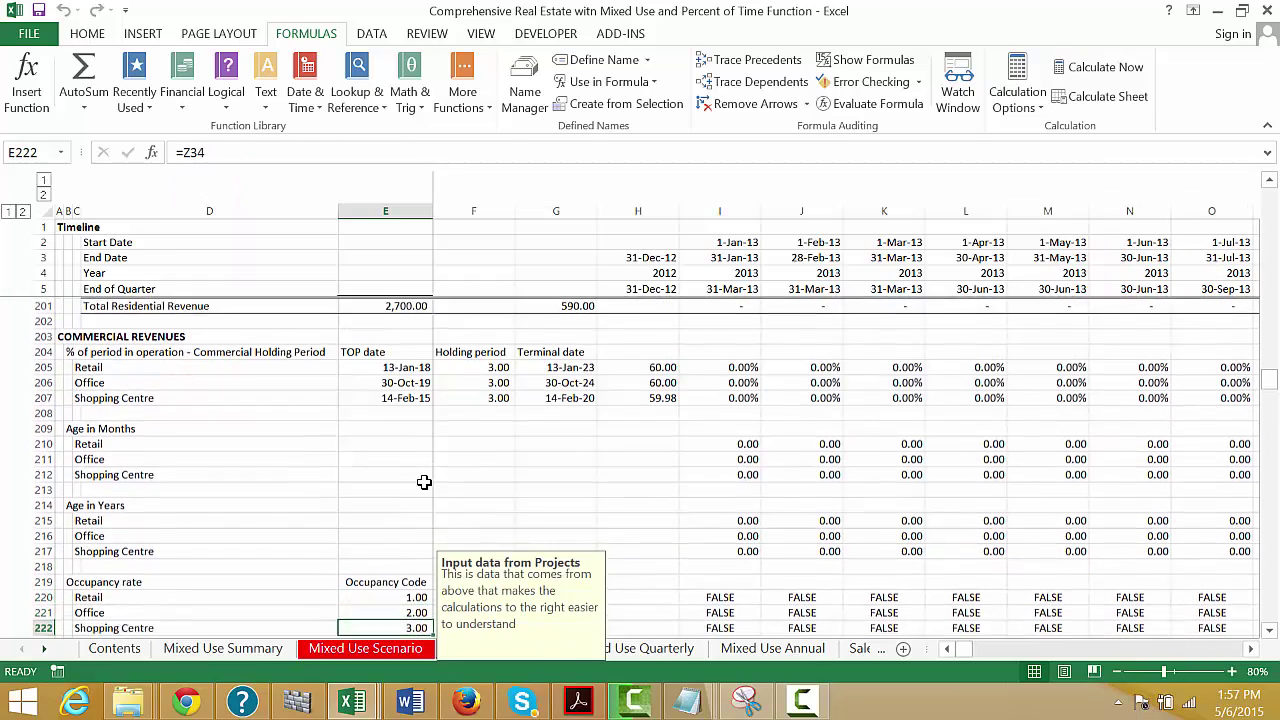
pyautogui.press('Up')
pyautogui.press('Up')
pyautogui.press('Up')
pyautogui.press('Up')
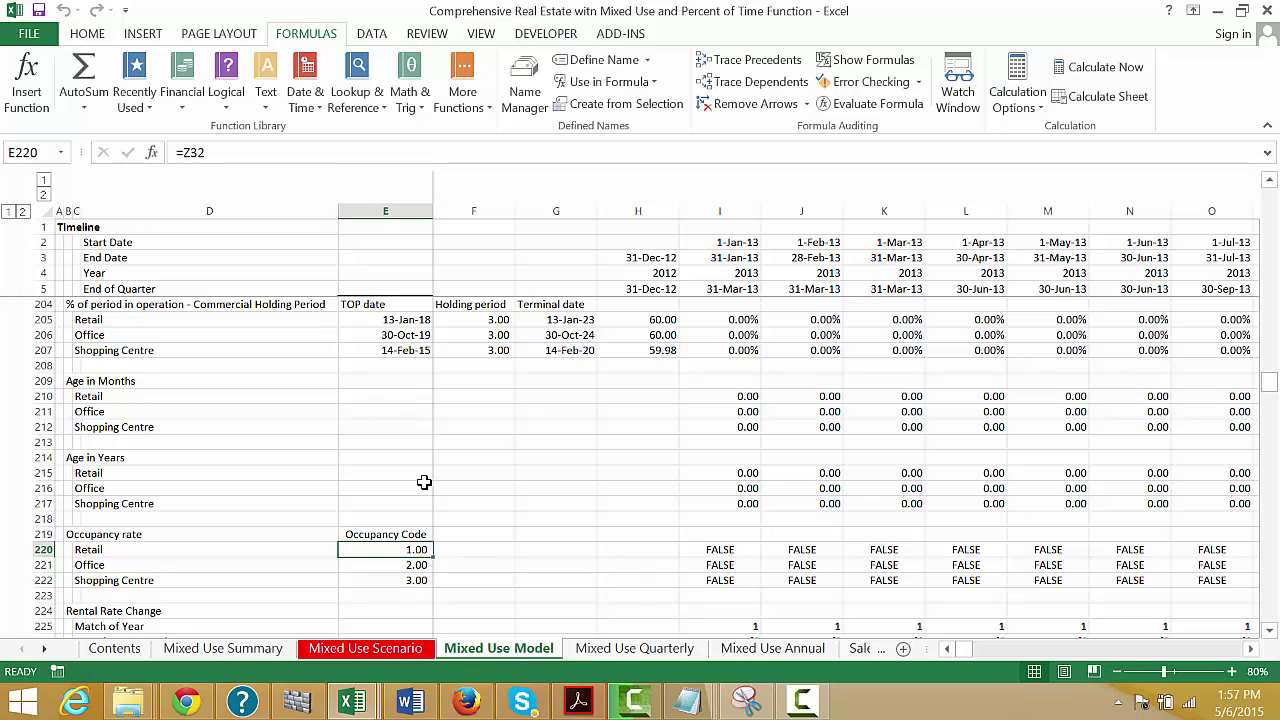
# Step: Examine the Retail occupancy rate formula with the INDEX function in J220 and K220
pyautogui.press('Right')
pyautogui.press('Right')
pyautogui.press('Left')
pyautogui.press('Right')
pyautogui.press('Right')
pyautogui.press('Right')
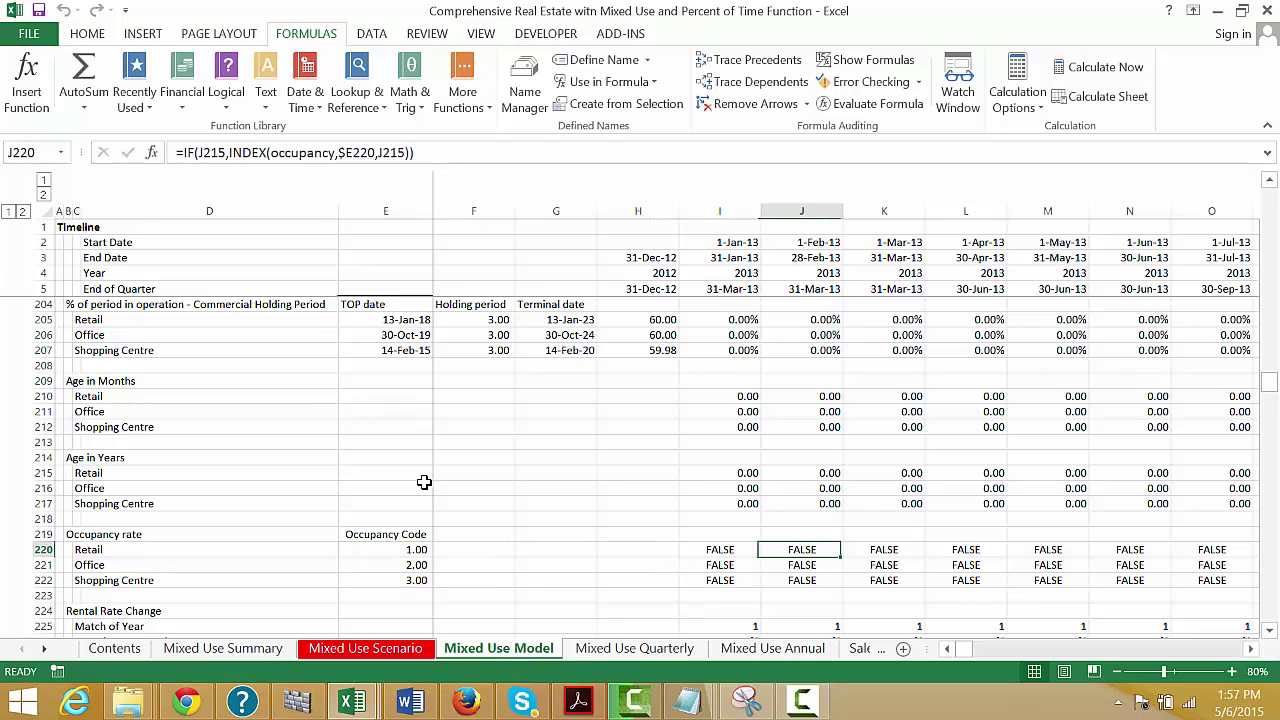
pyautogui.press('Left')
pyautogui.press('Left')
pyautogui.press('Right')
pyautogui.press('Right')
pyautogui.press('Right')
pyautogui.press('Right')
pyautogui.press('Right')
pyautogui.press('Right')
pyautogui.press('Right')
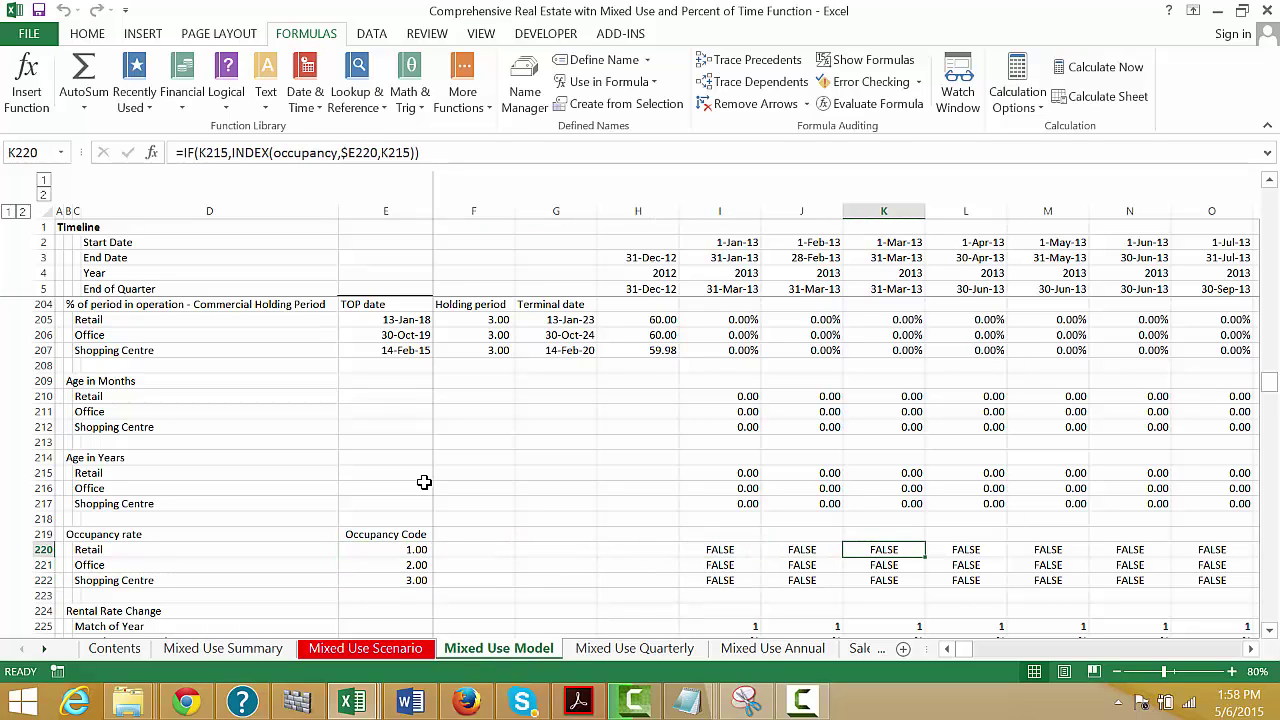
# Step: Trace the Retail occupancy rate formulas along row 220 through 2014 and 2015 to November 2016 in BC220
pyautogui.press('Right')
pyautogui.press('Right')
pyautogui.press('Right')
pyautogui.press('Right')
pyautogui.press('Right')
pyautogui.press('Right')
pyautogui.press('Right')
pyautogui.press('Right')
pyautogui.press('Right')
pyautogui.press('Right')
pyautogui.press('Right')
pyautogui.press('Right')
pyautogui.press('Right')
pyautogui.press('Right')
pyautogui.press('Right')
pyautogui.press('Right')
pyautogui.press('Right')
pyautogui.press('Right')
pyautogui.press('Right')
pyautogui.press('Right')
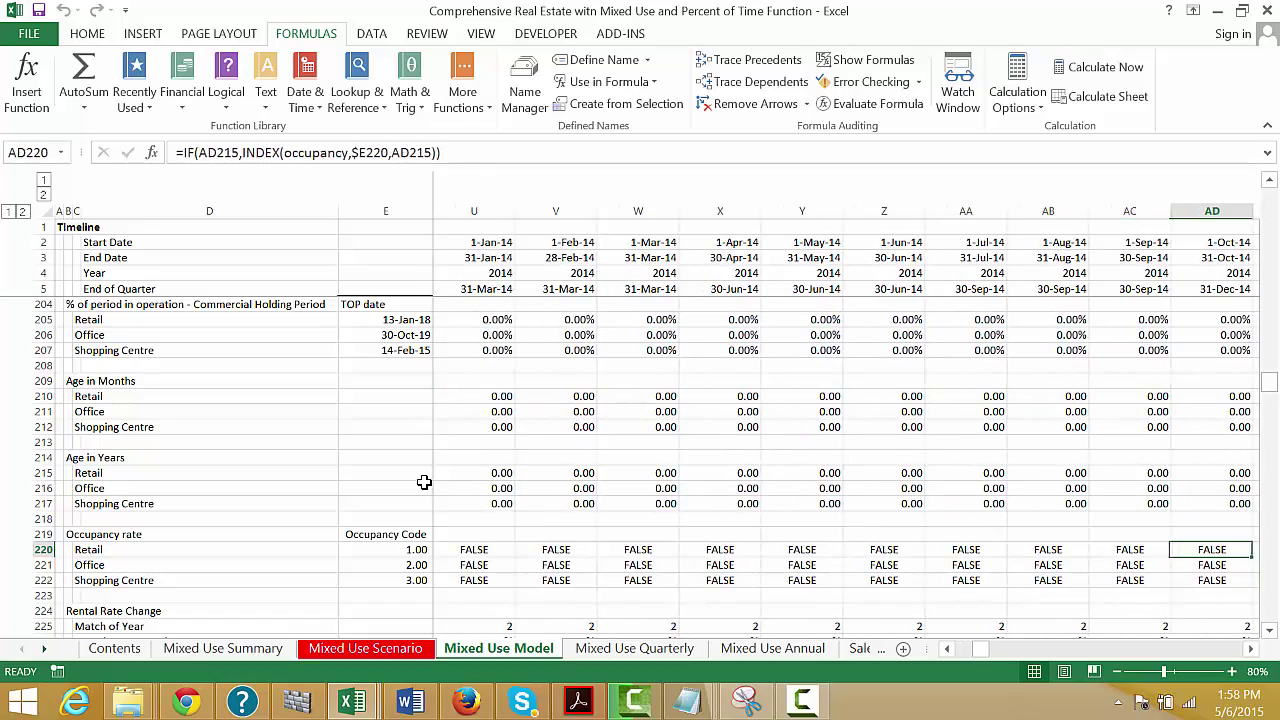
pyautogui.press('Right')
pyautogui.press('Right')
pyautogui.press('Right')
pyautogui.press('Right')
pyautogui.press('Right')
pyautogui.press('Right')
pyautogui.press('Right')
pyautogui.press('Right')
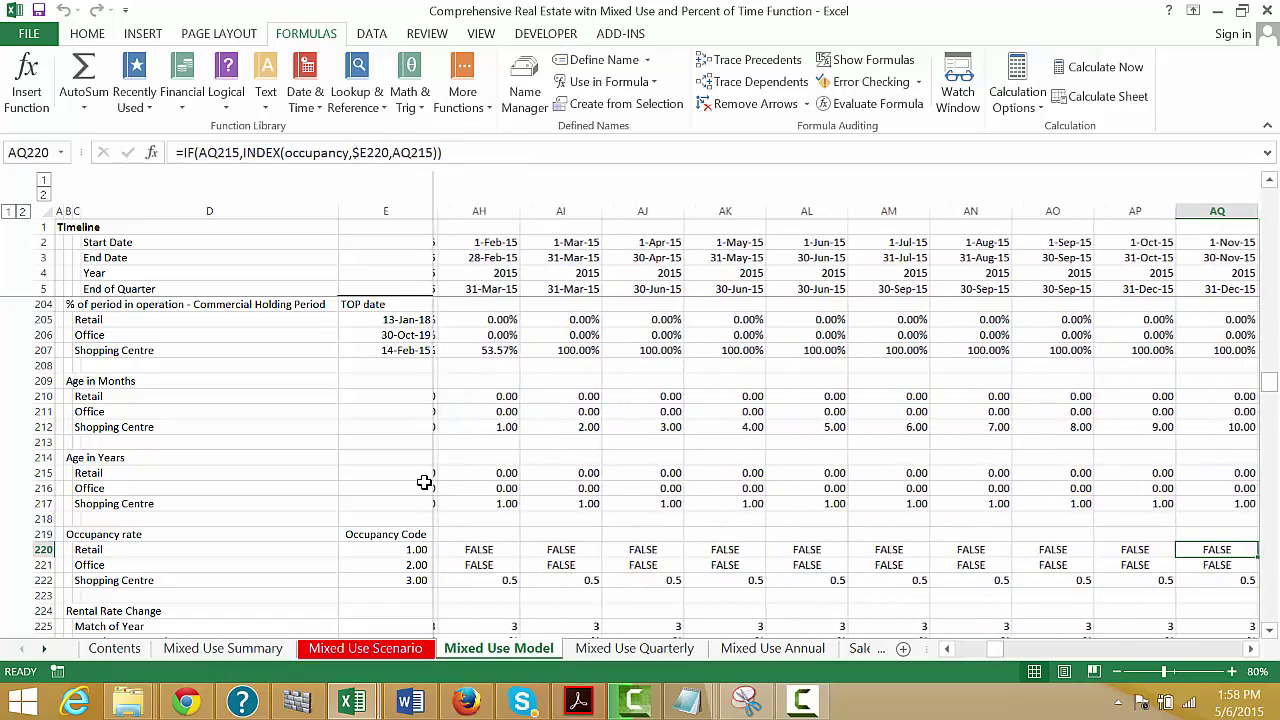
pyautogui.press('Right')
pyautogui.press('Right')
pyautogui.press('Right')
pyautogui.press('Right')
pyautogui.press('Right')
pyautogui.press('Right')
pyautogui.press('Right')
pyautogui.press('Right')
pyautogui.press('Right')
pyautogui.press('Right')
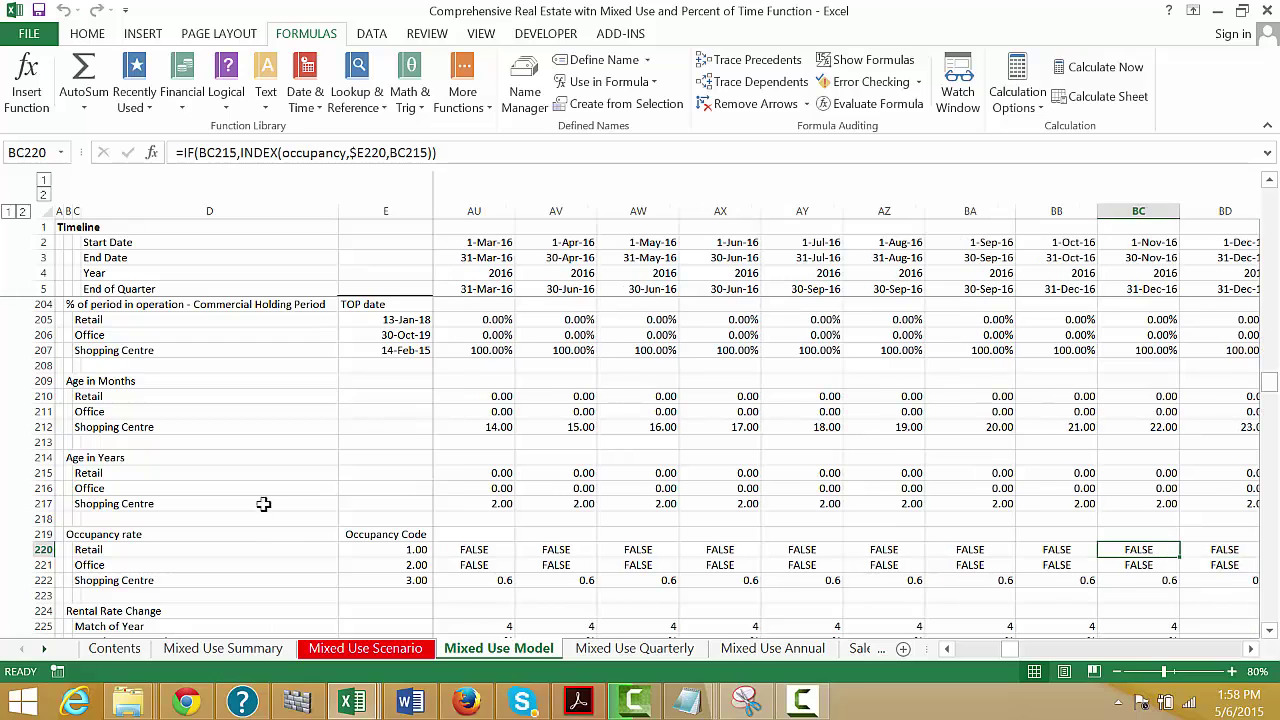
# Step: Examine the Retail Occupancy Code link in E220 and the Retail Age in Years formula in AV215
pyautogui.click(377, 553)
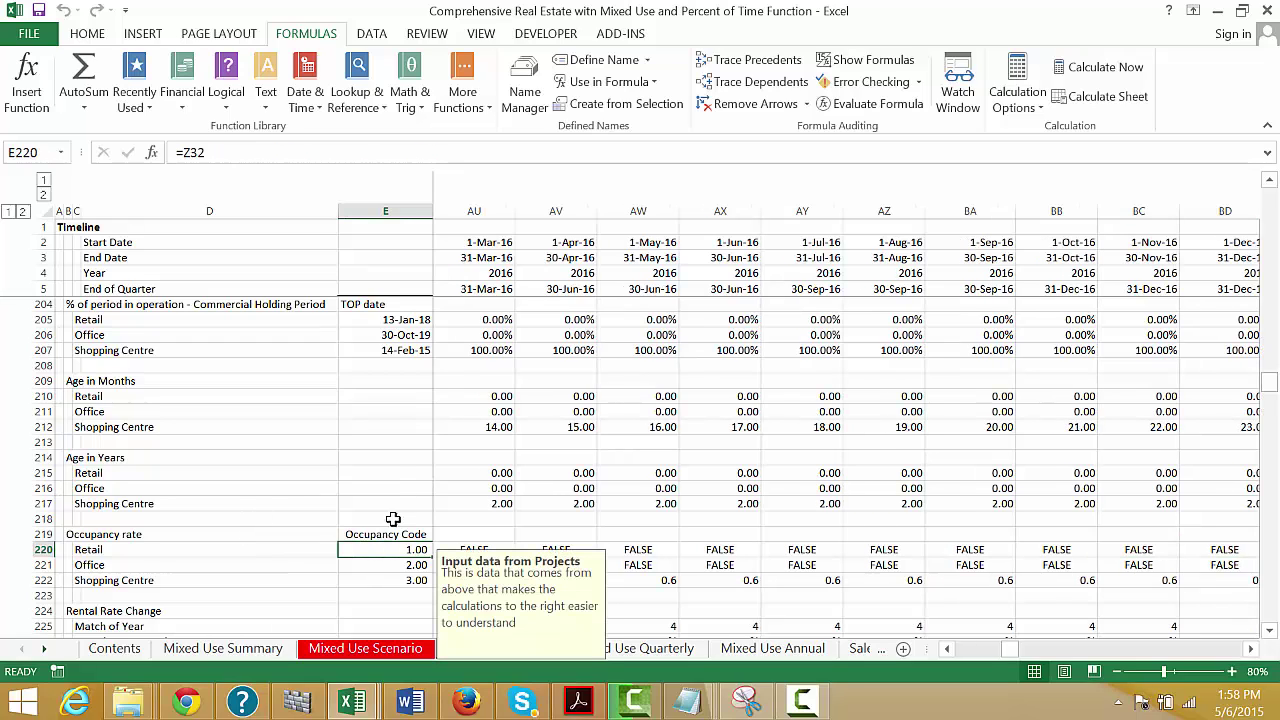
pyautogui.click(560, 490)
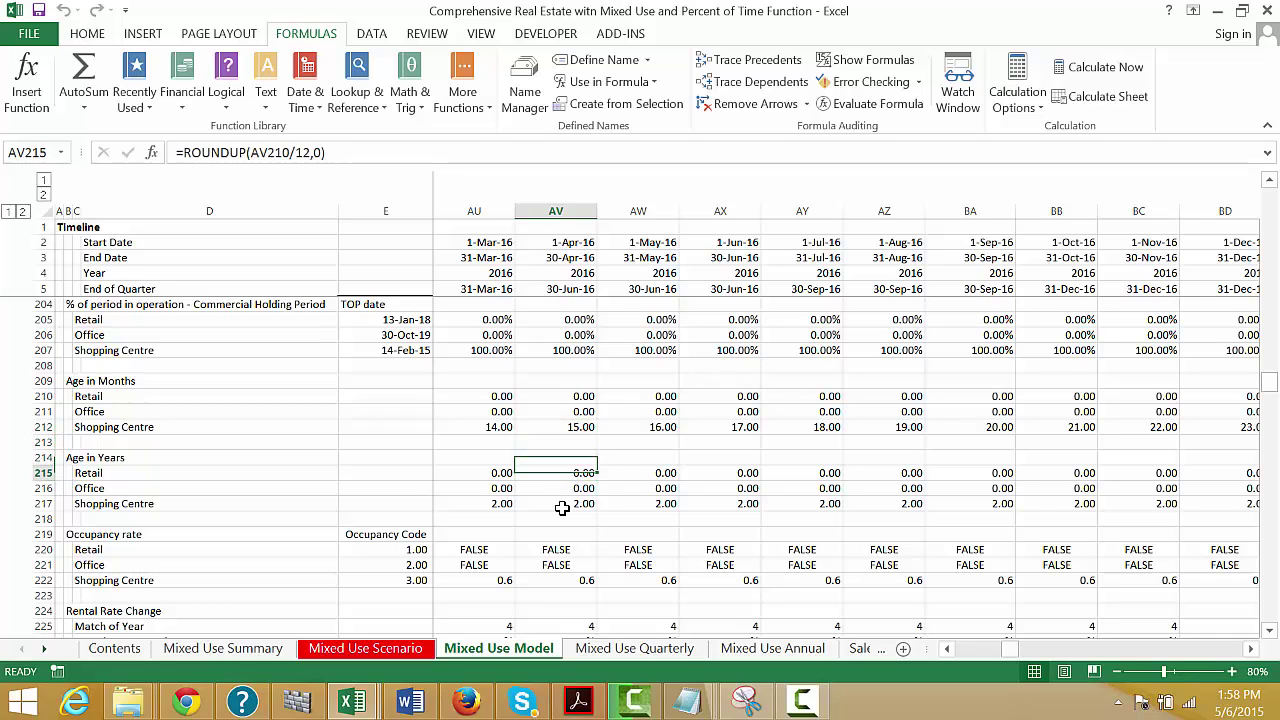
pyautogui.press('Down')
pyautogui.press('Down')
# Step: Review the Rental Rate Change rows in column AV and examine the Shopping Centre rental increase switch formula in AV232
pyautogui.press('Down')
pyautogui.press('Down')
pyautogui.press('Down')
pyautogui.press('Down')
pyautogui.press('Down')
pyautogui.press('Down')
pyautogui.press('Down')
pyautogui.press('Down')
pyautogui.press('Down')
pyautogui.press('Down')
pyautogui.press('Down')
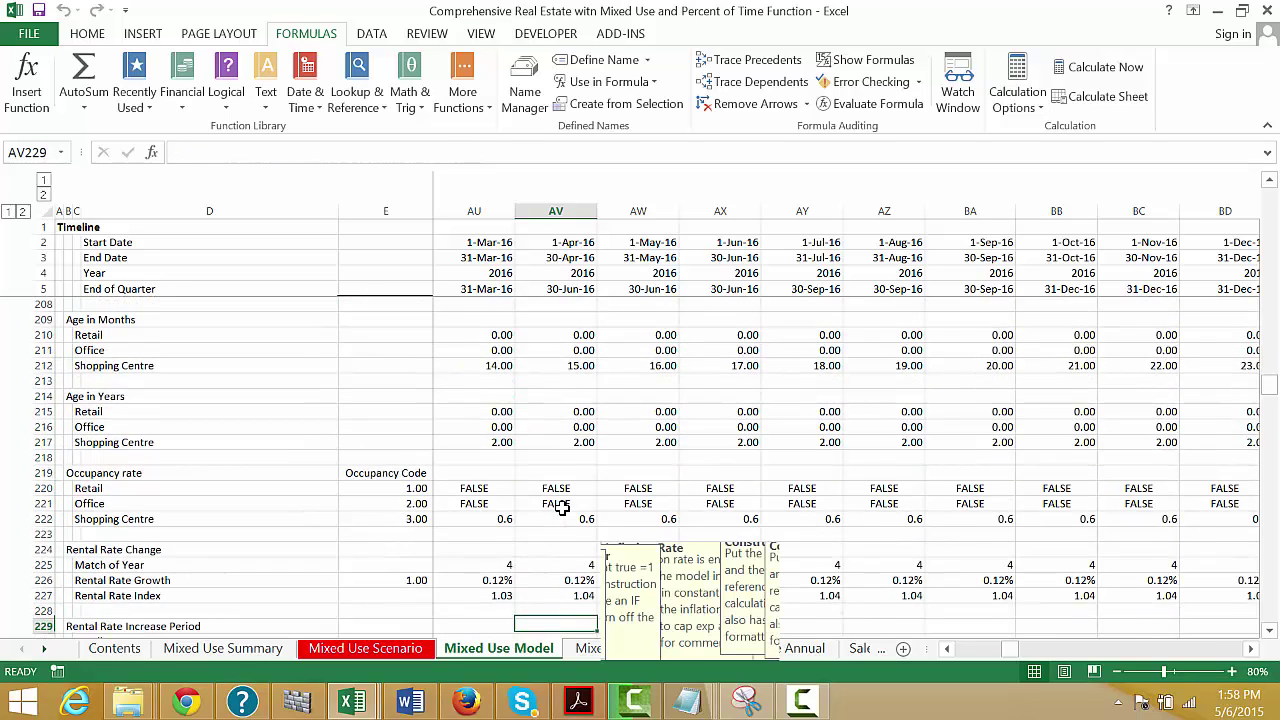
pyautogui.press('Up')
pyautogui.press('Up')
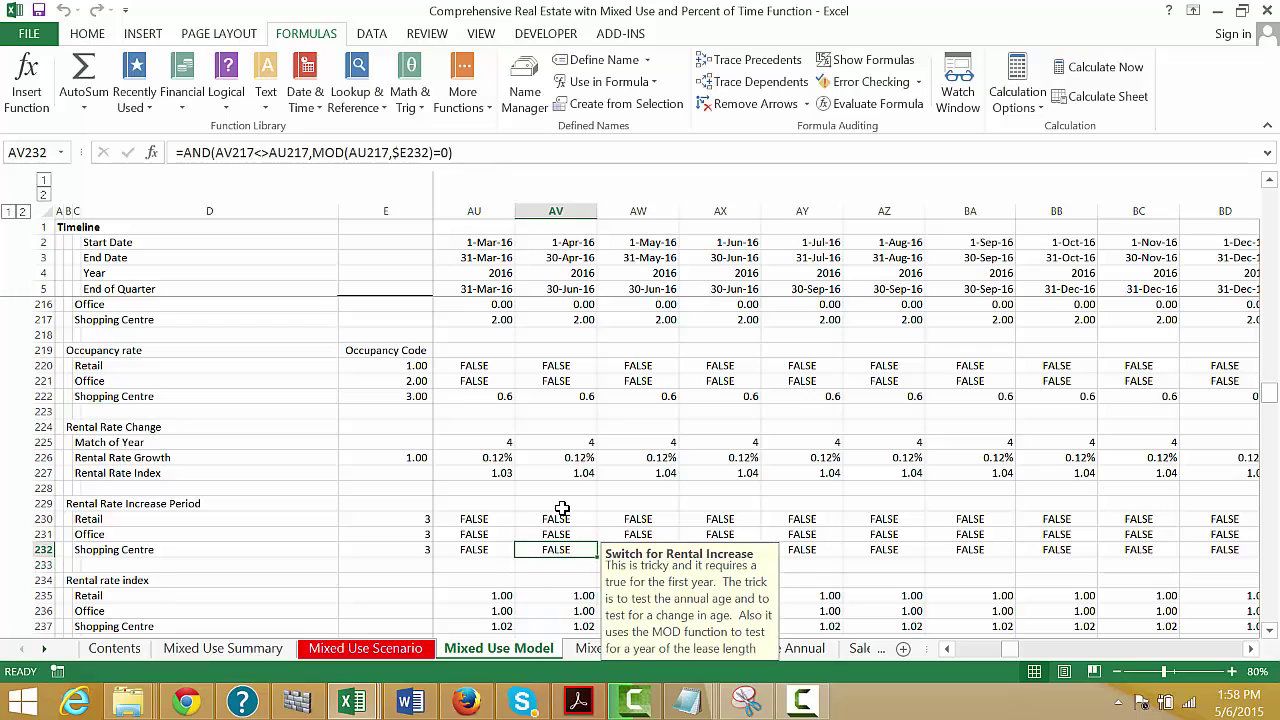
# Step: Review the Rental Rate Increase Period inputs, rental rate index, Rental Revenue and Operating Cost sections down to row 249
pyautogui.press('Home')
pyautogui.press('Left')
pyautogui.press('Left')
pyautogui.press('Left')
pyautogui.press('Left')
pyautogui.press('Left')
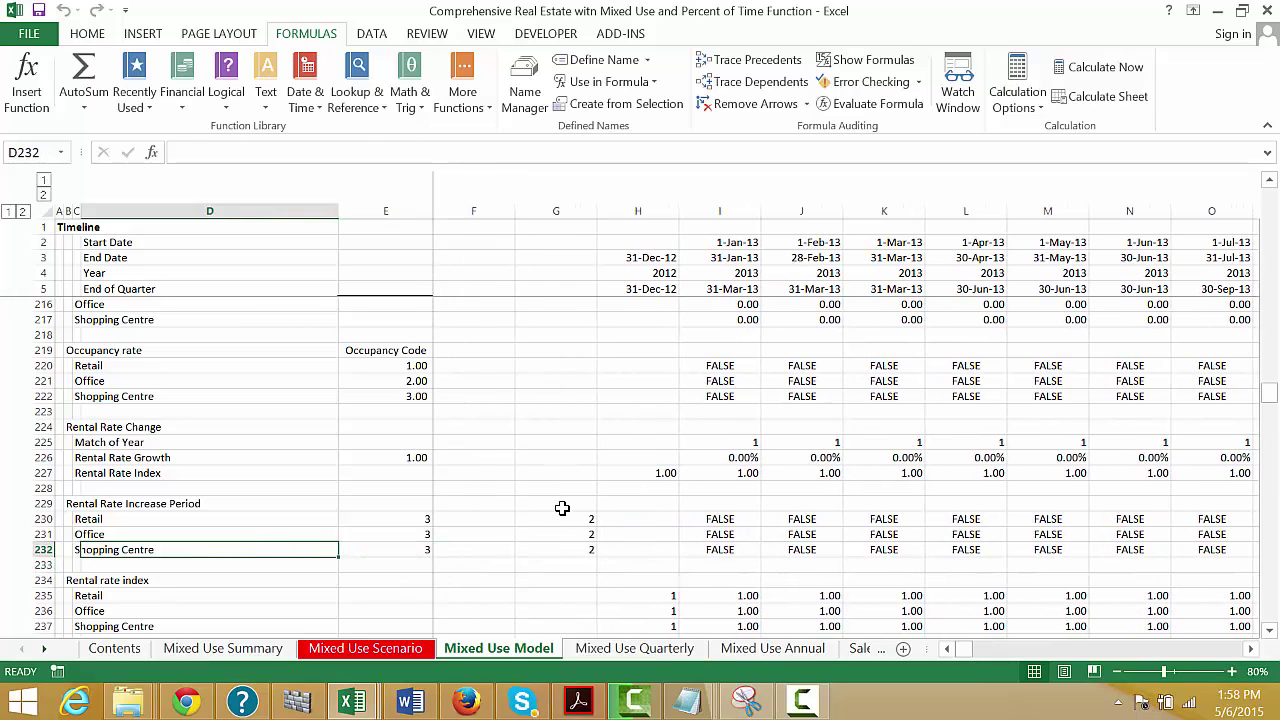
pyautogui.press('Down')
pyautogui.press('Down')
pyautogui.press('Down')
pyautogui.press('Down')
pyautogui.press('Down')
pyautogui.press('Down')
pyautogui.press('Down')
pyautogui.press('Down')
pyautogui.press('Down')
pyautogui.press('Down')
pyautogui.press('Down')
pyautogui.press('Down')
pyautogui.press('Down')
pyautogui.press('Down')
pyautogui.press('Down')
pyautogui.press('Down')
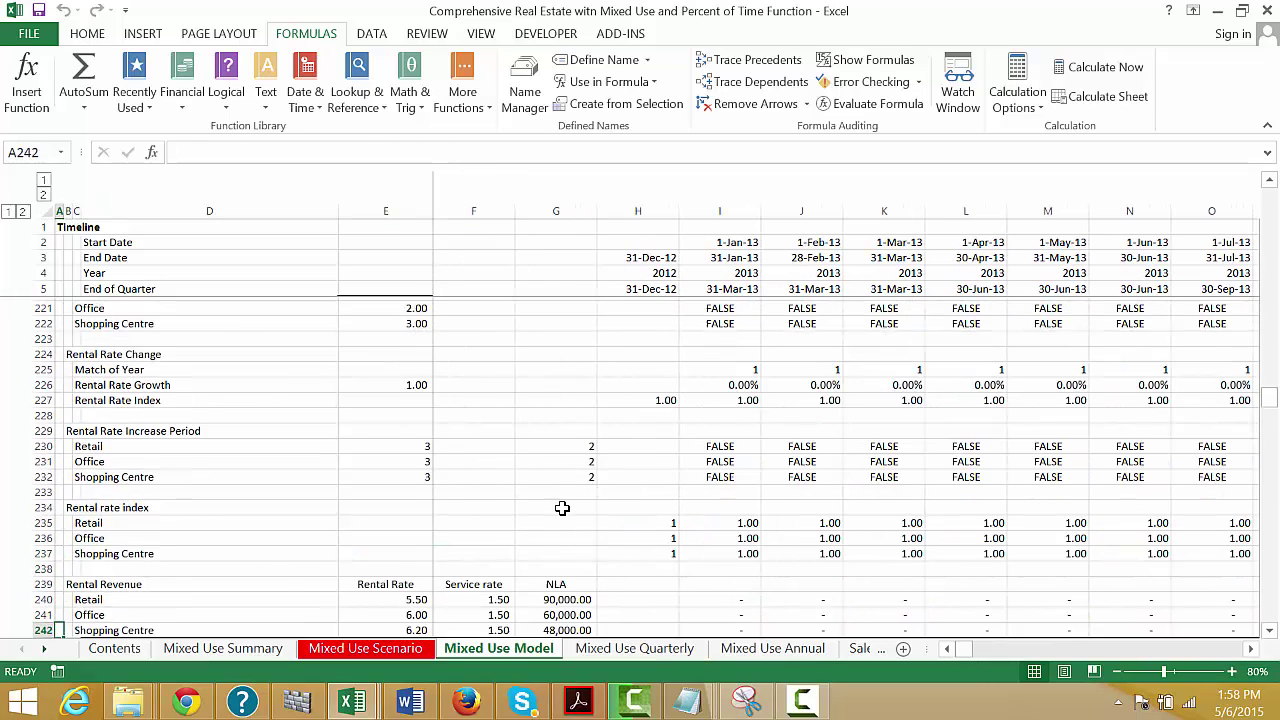
pyautogui.press('Up')
pyautogui.press('Up')
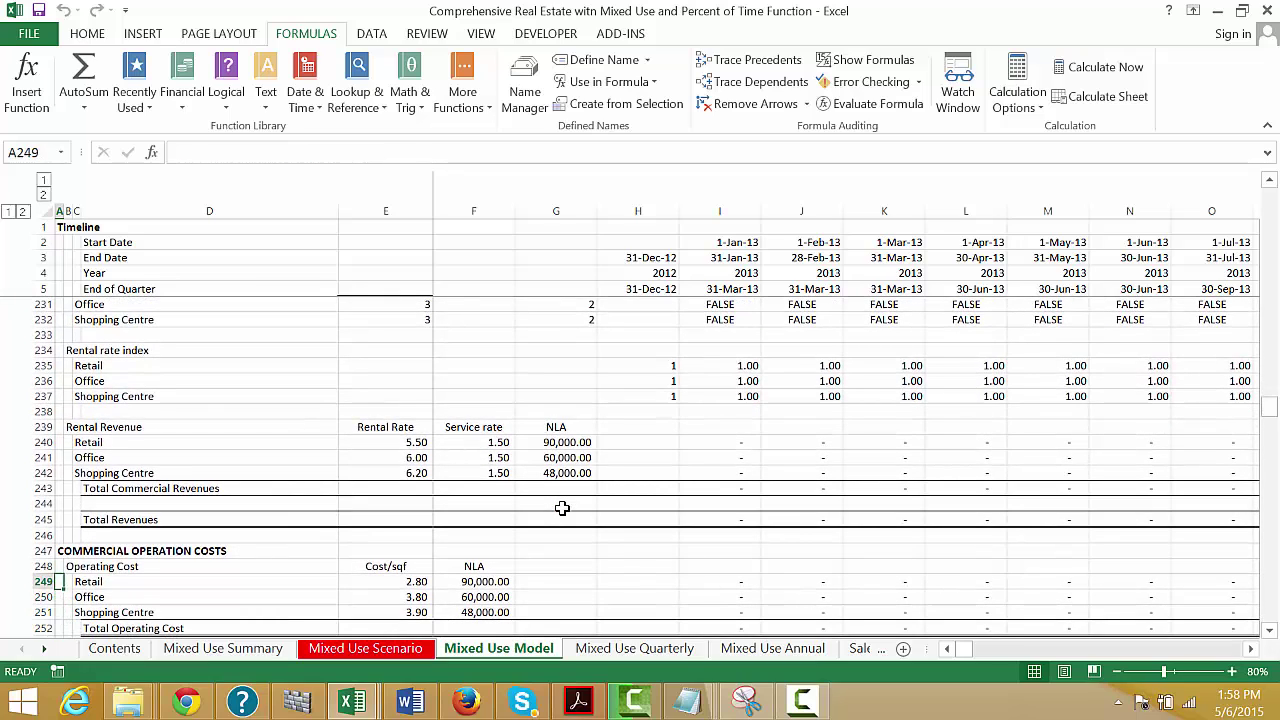
# Step: Review the Commercial Operation Costs section down to the Terminal Proceeds heading in row 254
pyautogui.press('Down')
pyautogui.press('Down')
pyautogui.press('Down')
pyautogui.press('Down')
pyautogui.press('Right')
pyautogui.press('Right')
pyautogui.press('Right')
pyautogui.press('Right')
pyautogui.press('Right')
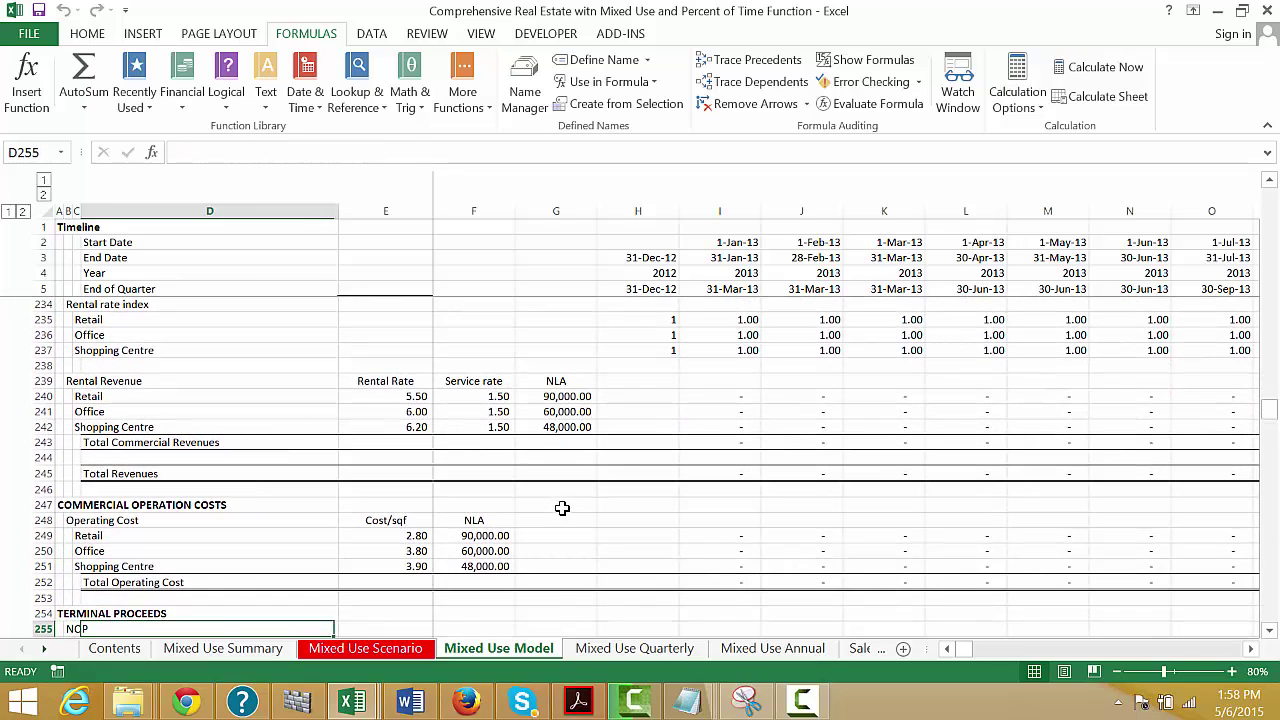
pyautogui.press('Right')
pyautogui.press('Right')
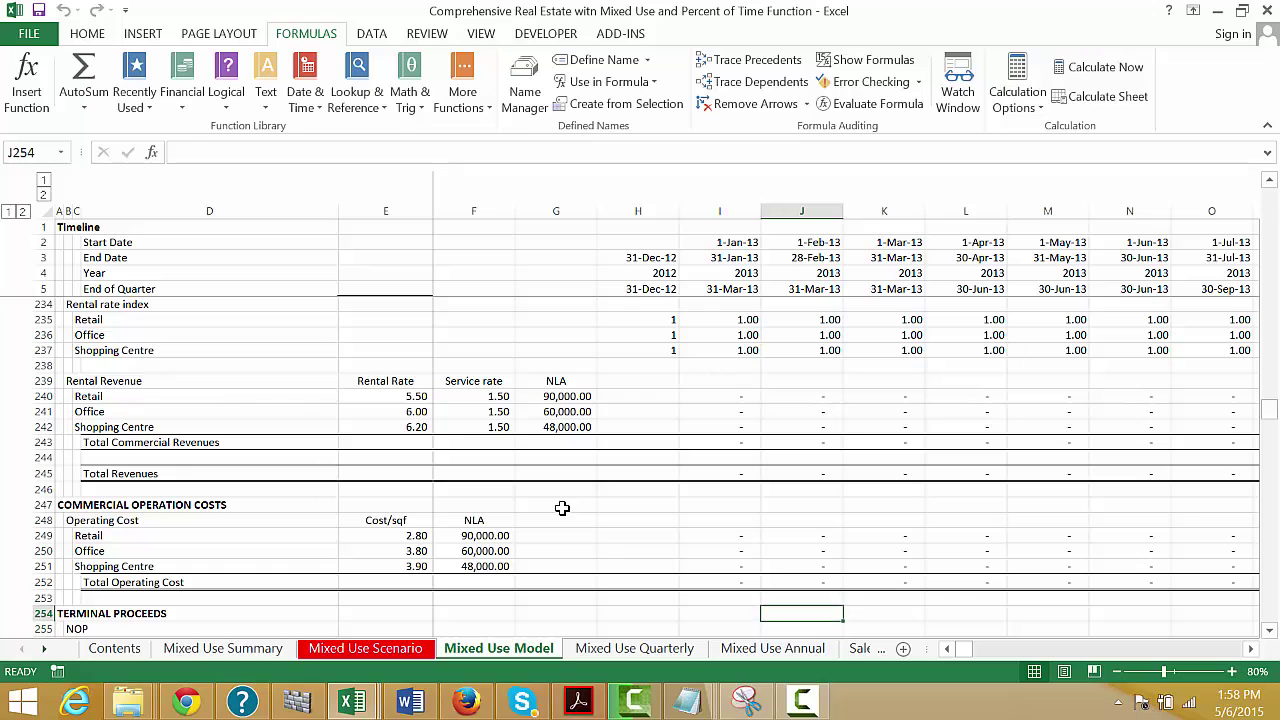
# Step: Go back up through the rental rate sections to the Commercial Holding Period rows and examine the Office period total in H206
pyautogui.press('Up')
pyautogui.press('Up')
pyautogui.press('Up')
pyautogui.press('Up')
pyautogui.press('Up')
pyautogui.press('Up')
pyautogui.press('Up')
pyautogui.press('Up')
pyautogui.press('Up')
pyautogui.press('Up')
pyautogui.press('Up')
pyautogui.press('Up')
pyautogui.press('Up')
pyautogui.press('Up')
pyautogui.press('Up')
pyautogui.press('Up')
pyautogui.press('Up')
pyautogui.press('Up')
pyautogui.press('Up')
pyautogui.press('Up')
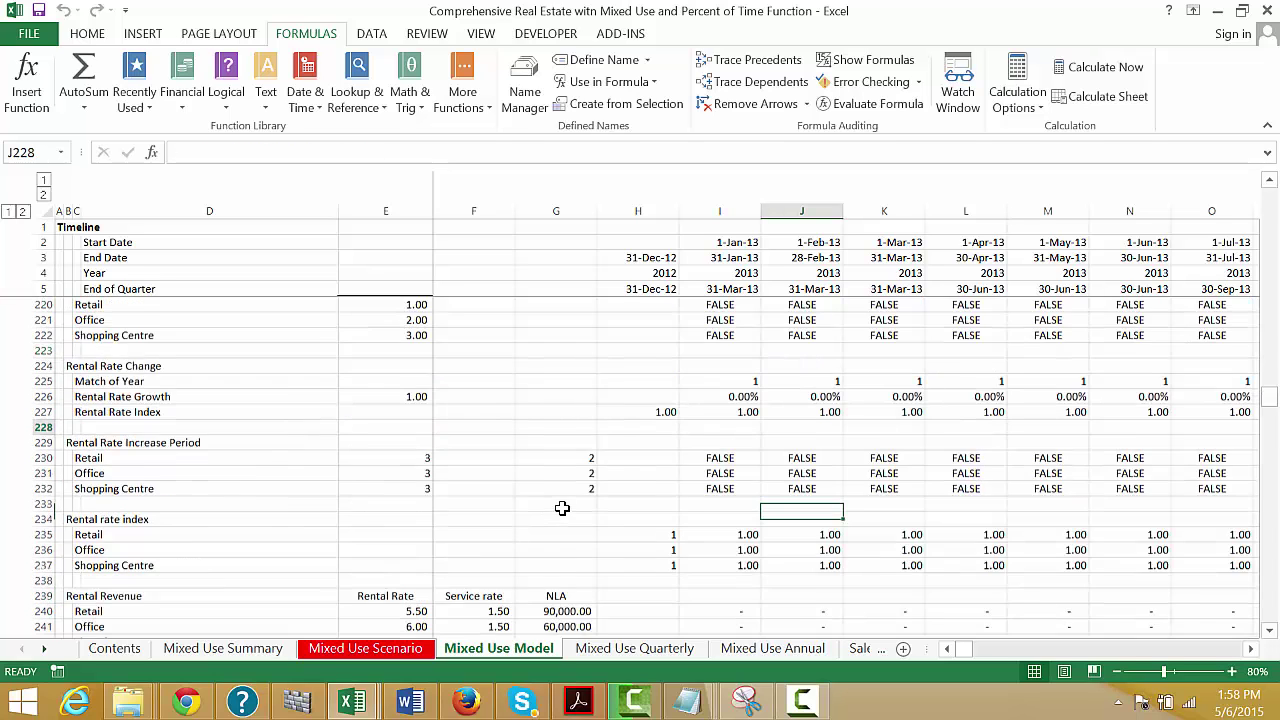
pyautogui.press('Left')
pyautogui.press('Left')
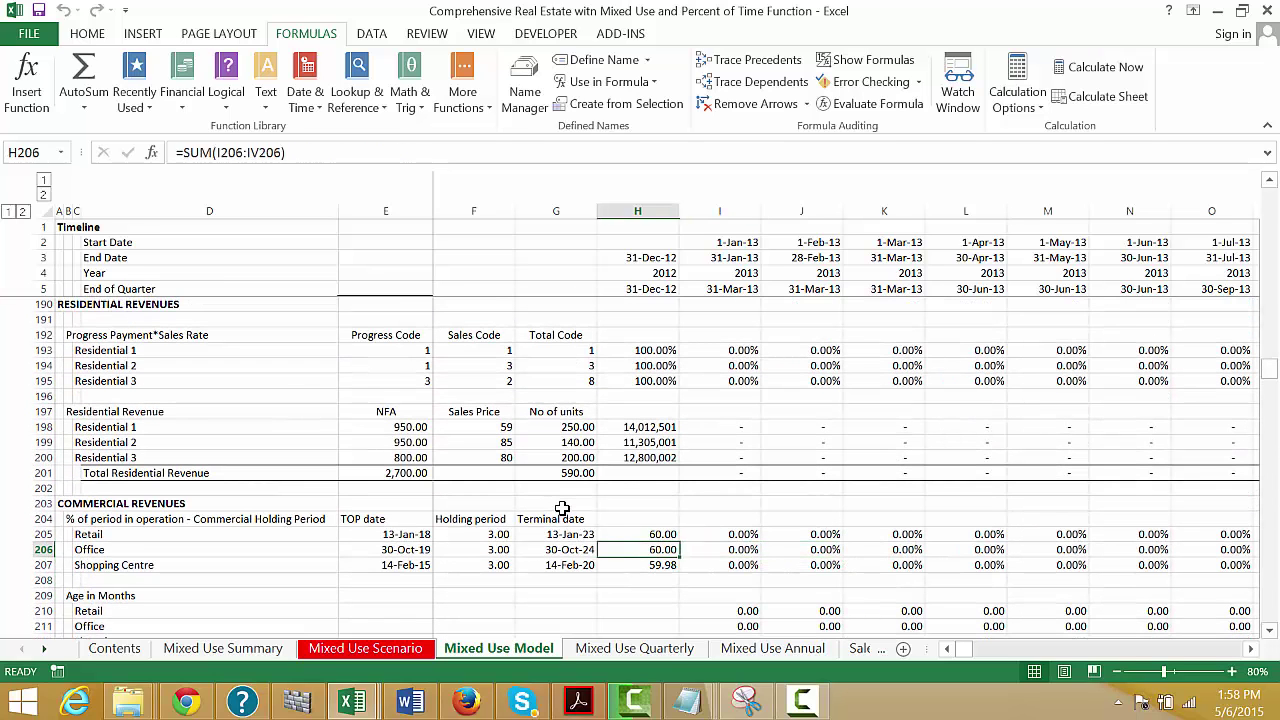
pyautogui.press('Left')
pyautogui.press('Right')
pyautogui.press('Right')
pyautogui.press('Right')
pyautogui.press('Right')
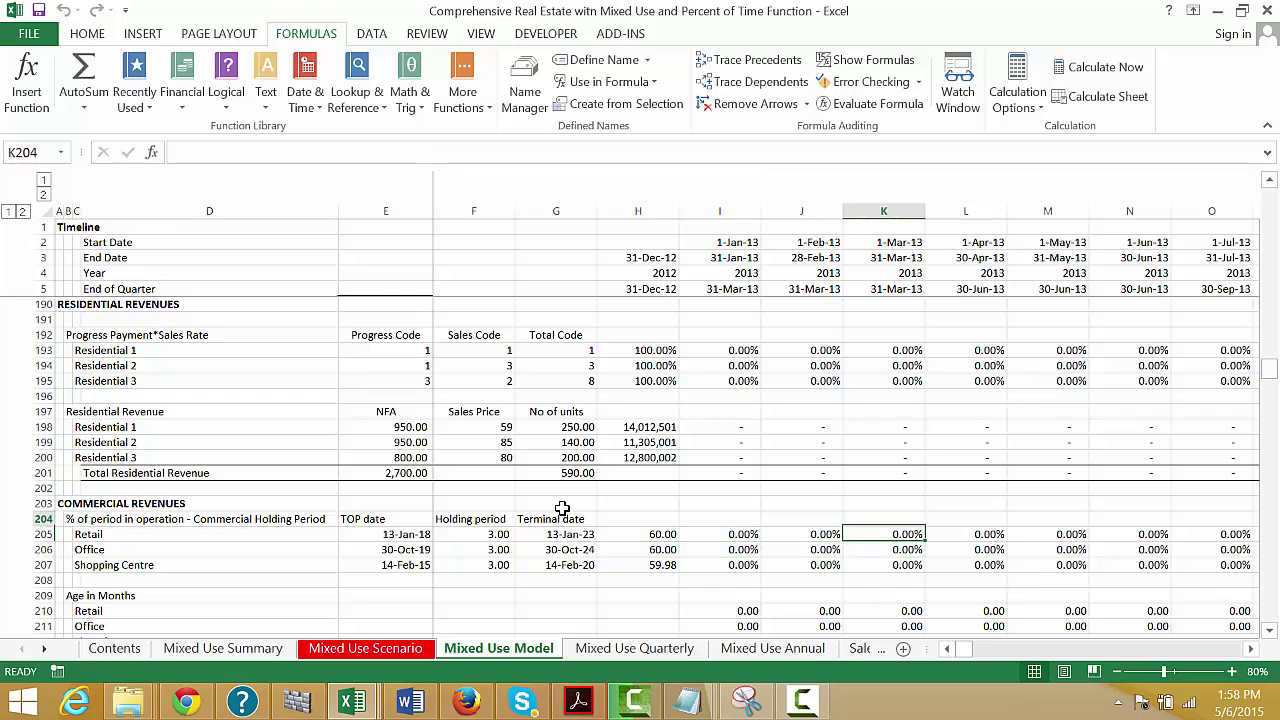
# Step: Review the Residential Revenues section and the Total Capital Expenditures table up to the Infrastructure formula in K181
pyautogui.press('Up')
pyautogui.press('Up')
pyautogui.press('Up')
pyautogui.press('Up')
pyautogui.press('Up')
pyautogui.press('Up')
pyautogui.press('Up')
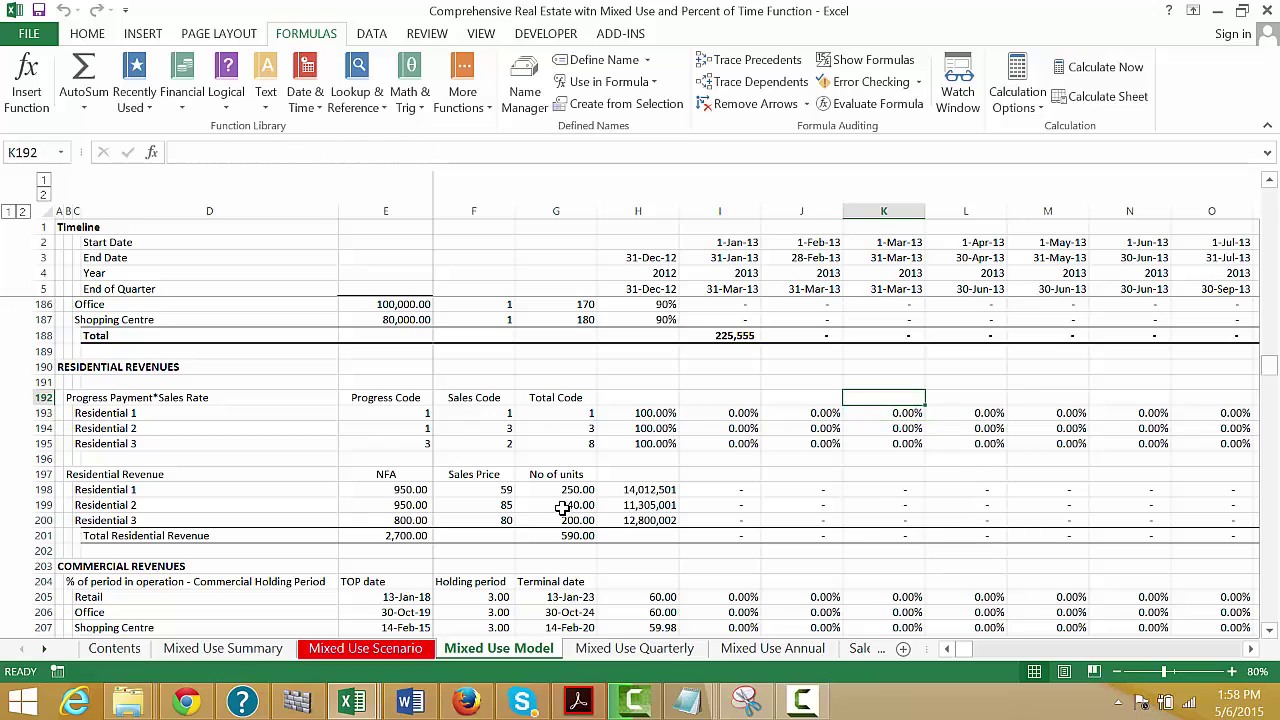
pyautogui.press('Up')
pyautogui.press('Up')
pyautogui.press('Up')
pyautogui.press('Up')
pyautogui.press('Up')
pyautogui.press('Up')
pyautogui.press('Up')
pyautogui.press('Up')
pyautogui.press('Up')
pyautogui.press('Up')
pyautogui.press('Up')
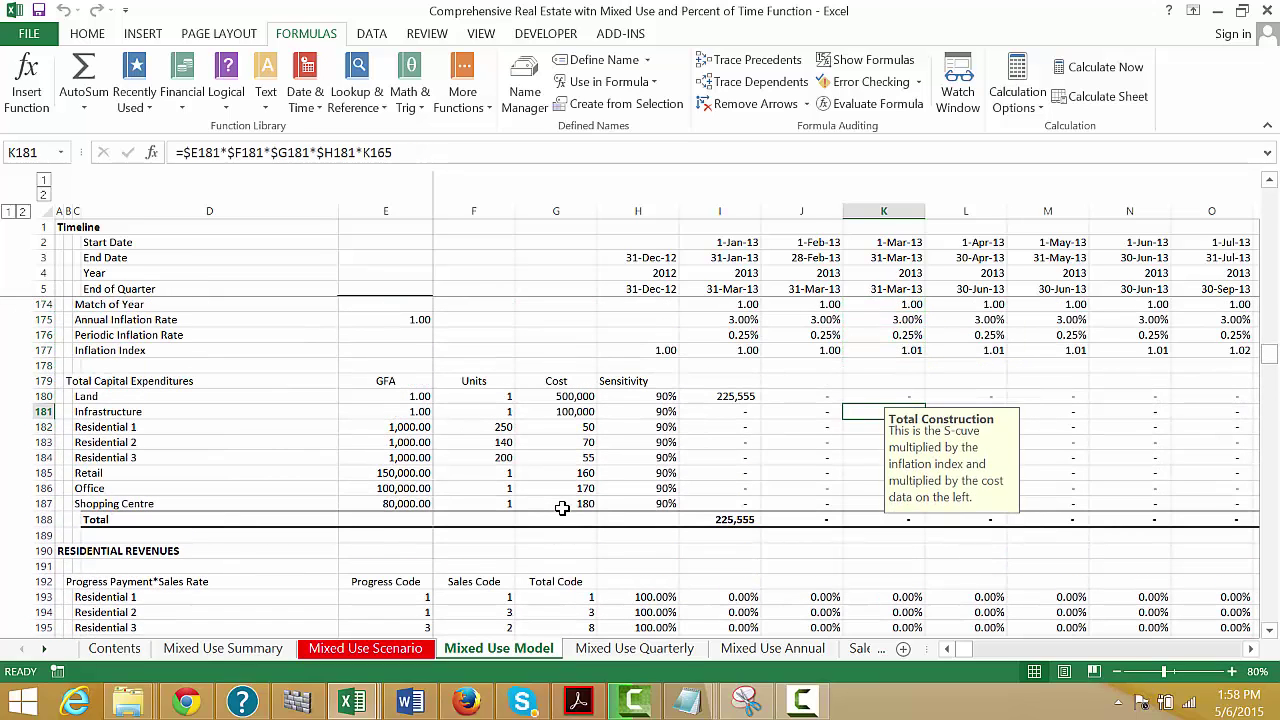
# Step: Examine the Annual Inflation Rate formula in K175 and the S-Curve percentage formulas in column K up to row 162
pyautogui.press('Up')
pyautogui.press('Up')
pyautogui.press('Up')
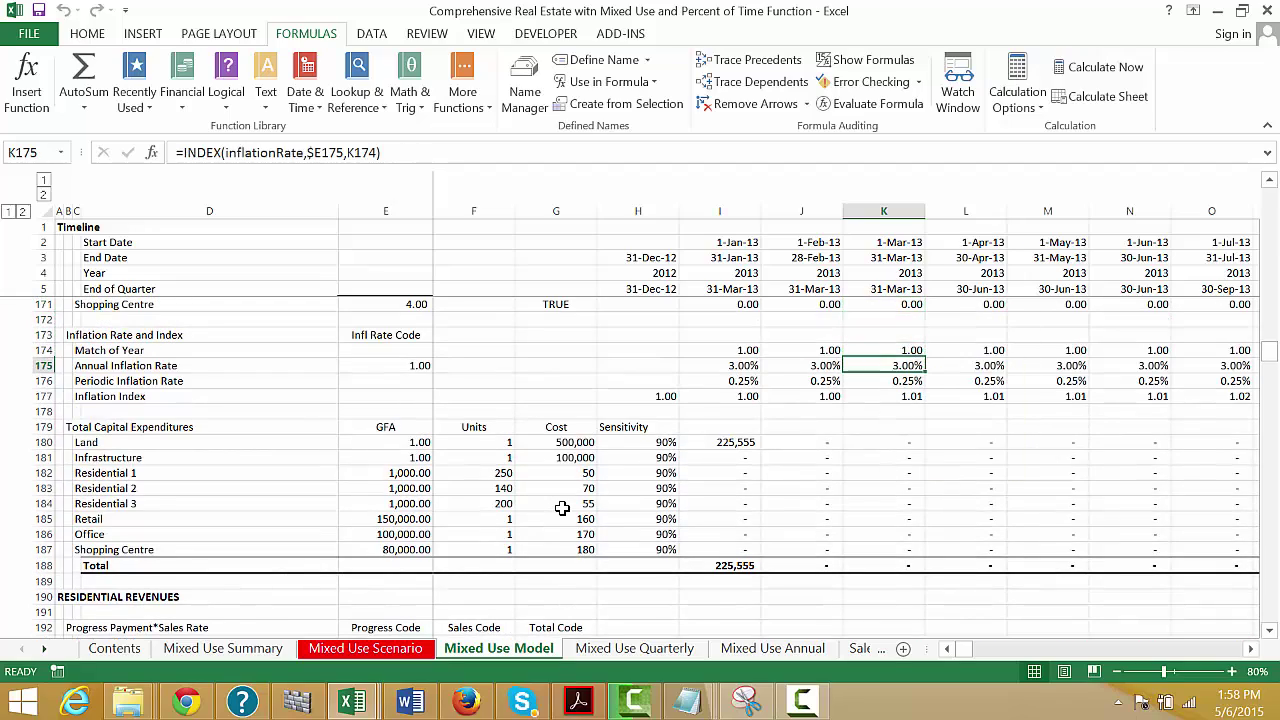
pyautogui.press('Up')
pyautogui.press('Up')
pyautogui.press('Up')
pyautogui.press('Up')
pyautogui.press('Up')
pyautogui.press('Up')
pyautogui.press('Up')
pyautogui.press('Up')
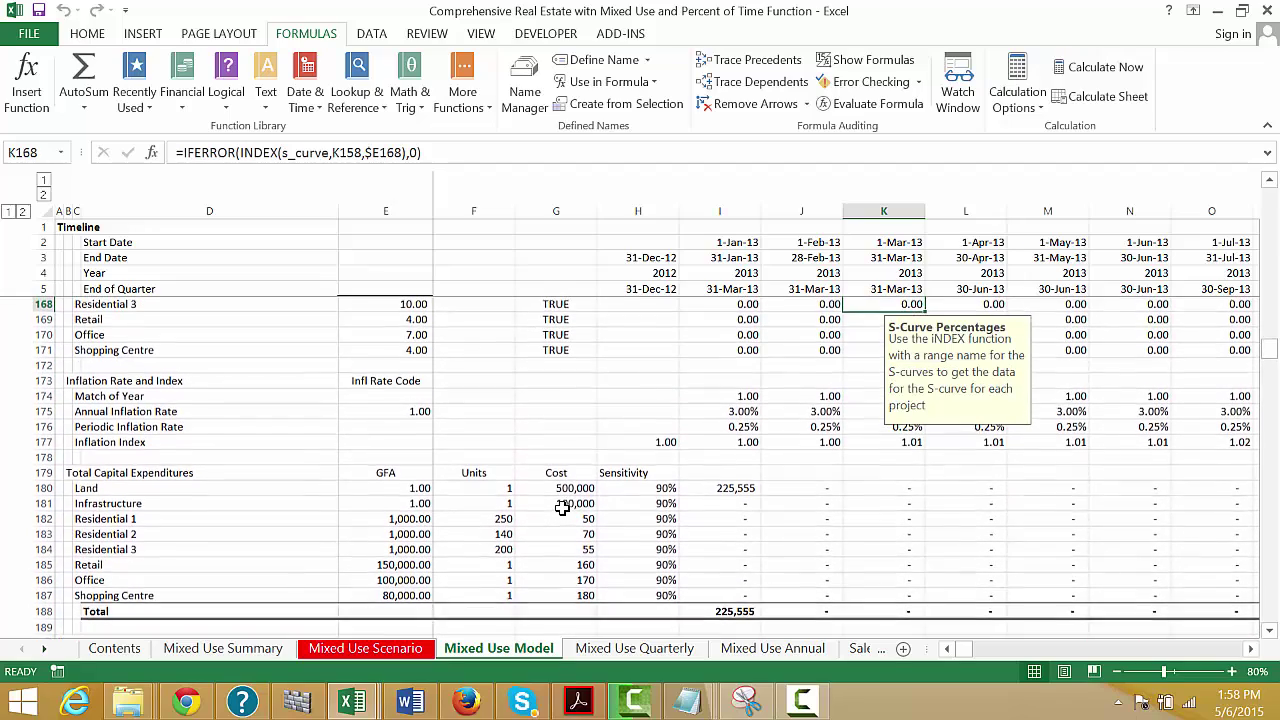
pyautogui.press('Up')
pyautogui.press('Up')
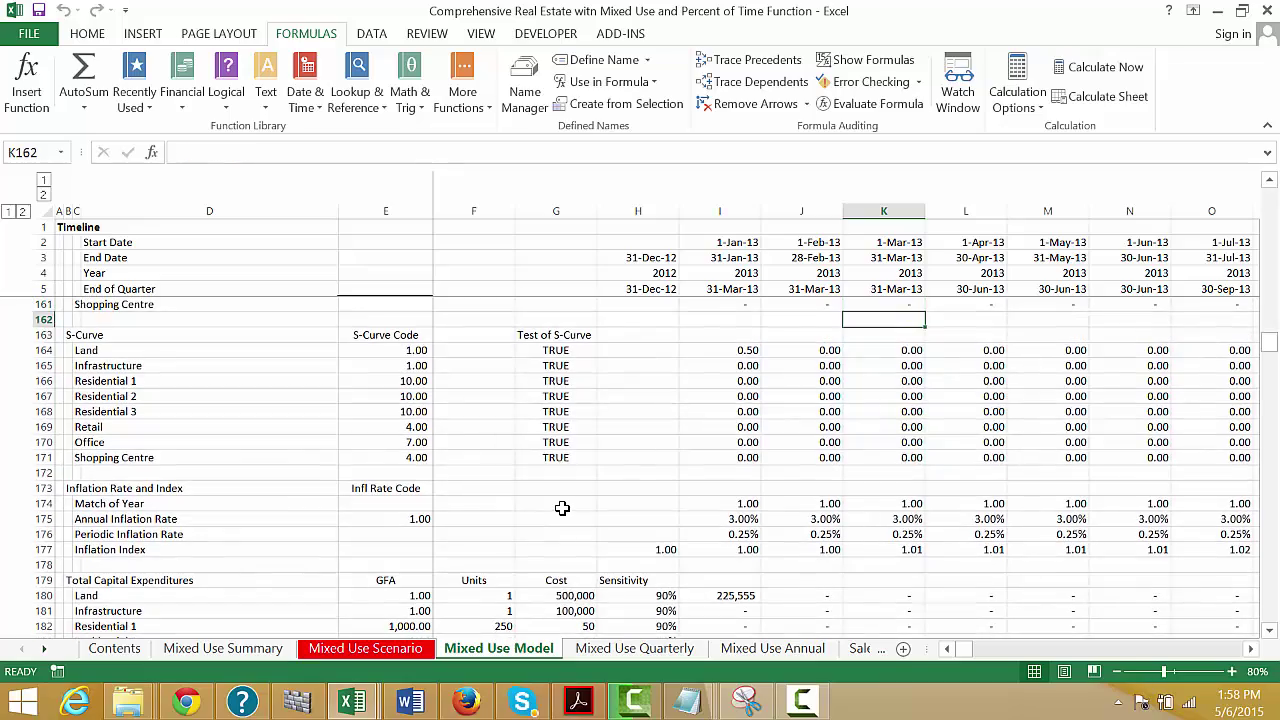
# Step: Move down past the rental sections to review the Pre-tax Cash Flow and Accumulated Plant Balance tables, ending at Land in K300
pyautogui.press('pagedown')
pyautogui.press('pagedown')
pyautogui.press('pagedown')
pyautogui.press('pagedown')
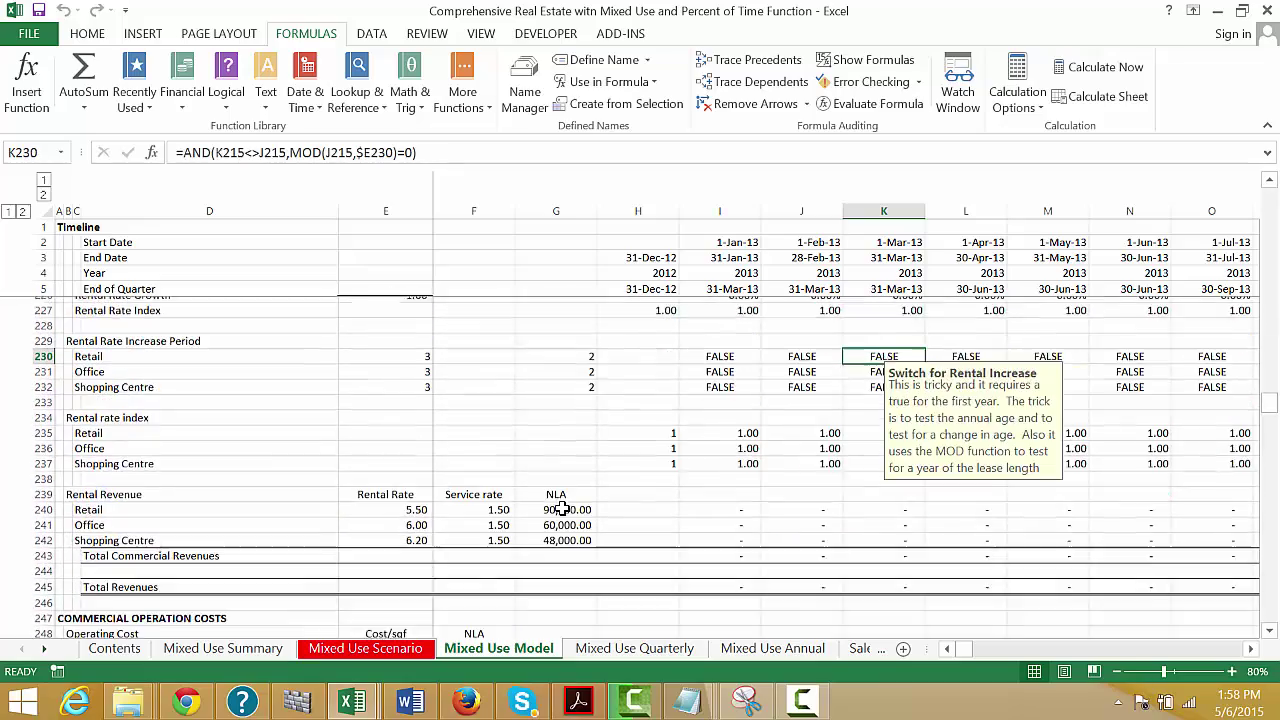
pyautogui.press('pagedown')
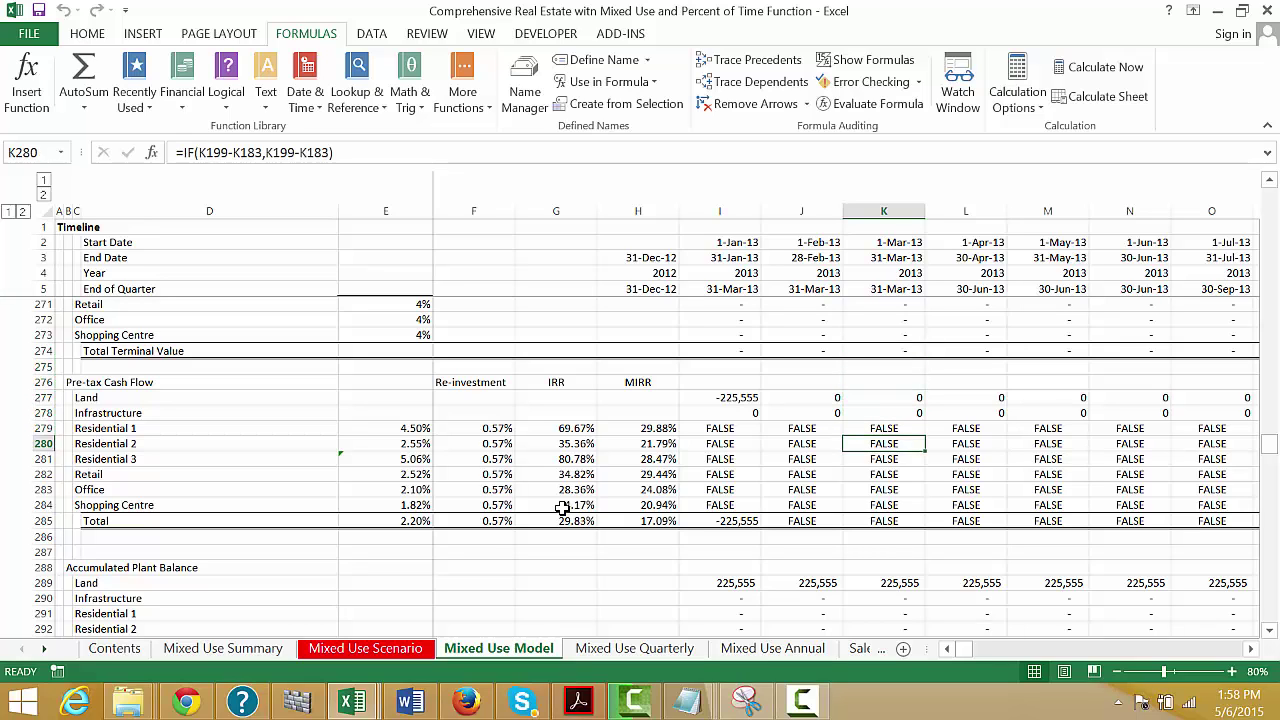
pyautogui.press('pagedown')
pyautogui.press('pagedown')
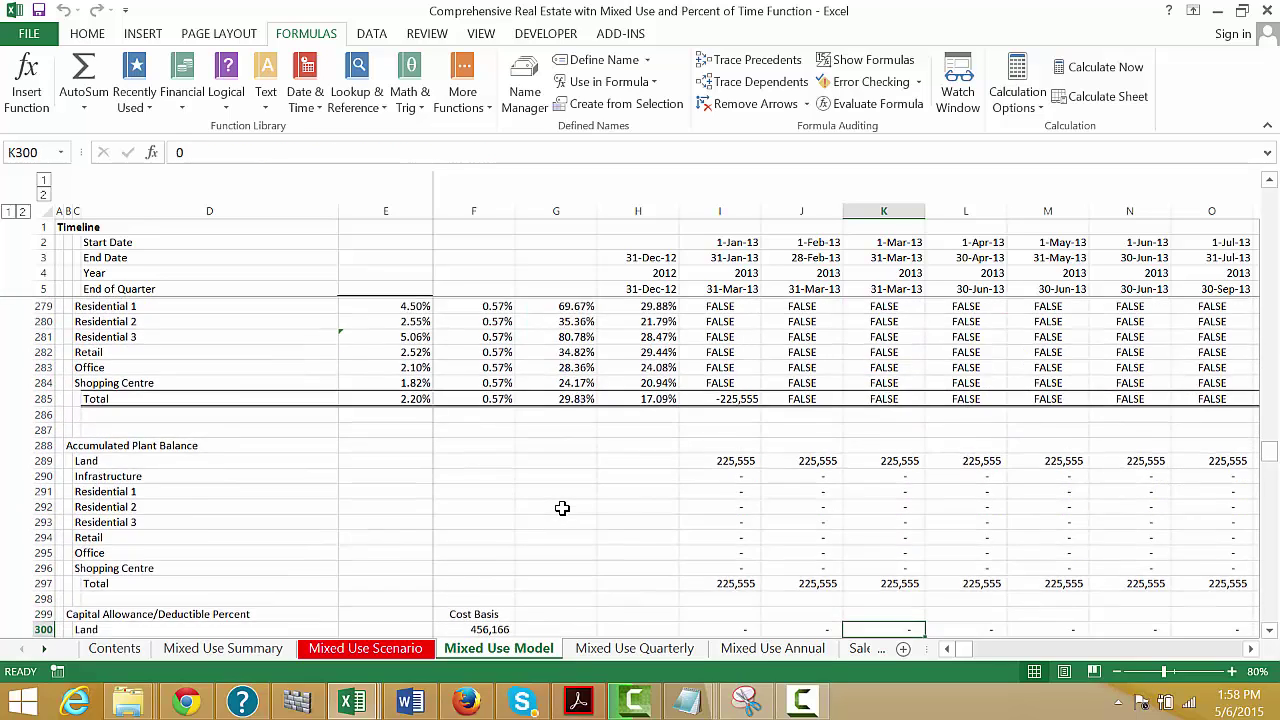
# Step: Review the rows from Capital Allowance down through Post-tax Cash Flow to Debt Financing in row 372
pyautogui.press('Down')
pyautogui.press('Down')
pyautogui.press('Down')
pyautogui.press('Down')
pyautogui.press('Down')
pyautogui.press('Down')
pyautogui.press('Down')
pyautogui.press('Down')
pyautogui.press('Down')
pyautogui.press('Down')
pyautogui.press('Down')
pyautogui.press('Down')
pyautogui.press('Down')
pyautogui.press('Down')
pyautogui.press('Down')
pyautogui.press('Down')
pyautogui.press('Down')
pyautogui.press('Down')
pyautogui.press('Down')
pyautogui.press('Down')
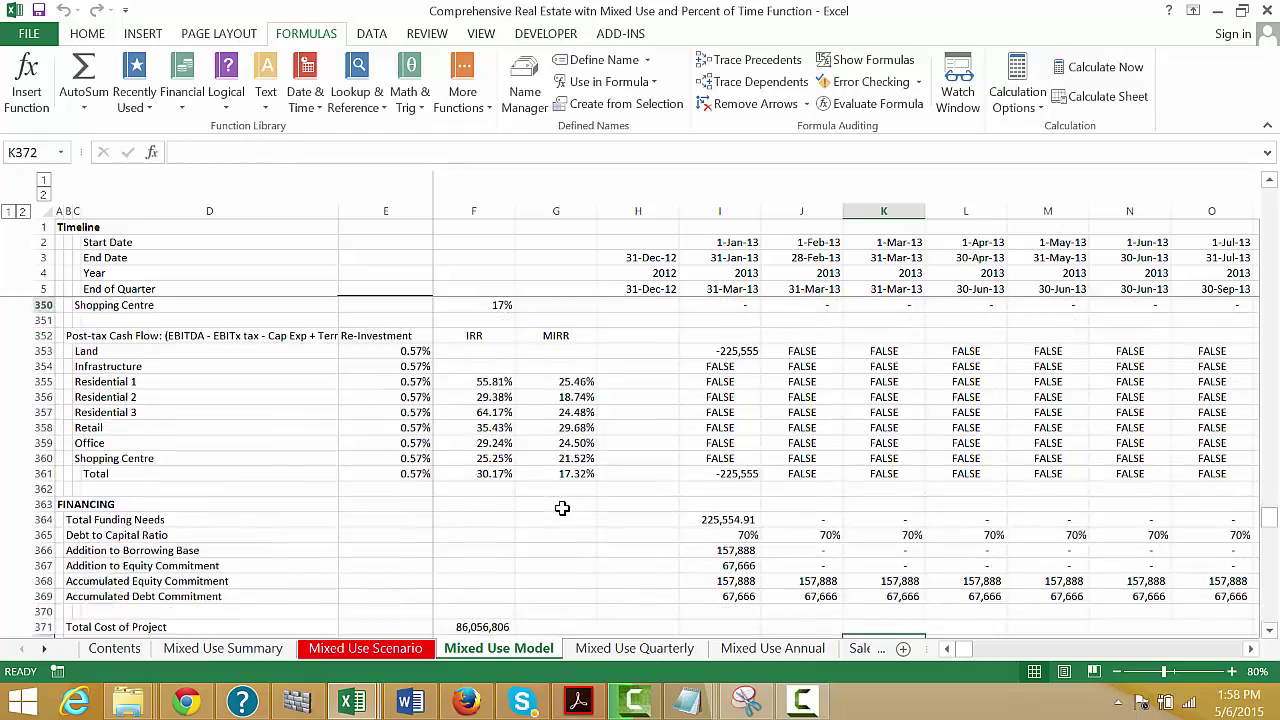
pyautogui.press('Up')
pyautogui.press('Up')
pyautogui.press('Up')
pyautogui.press('Up')
pyautogui.press('Up')
pyautogui.press('Up')
pyautogui.press('Up')
pyautogui.press('Up')
pyautogui.press('Up')
pyautogui.press('Up')
pyautogui.press('Up')
pyautogui.press('Up')
pyautogui.press('Up')
pyautogui.press('Up')
pyautogui.press('Up')
pyautogui.press('Up')
pyautogui.press('Up')
pyautogui.press('Up')
pyautogui.press('Up')
pyautogui.press('Up')
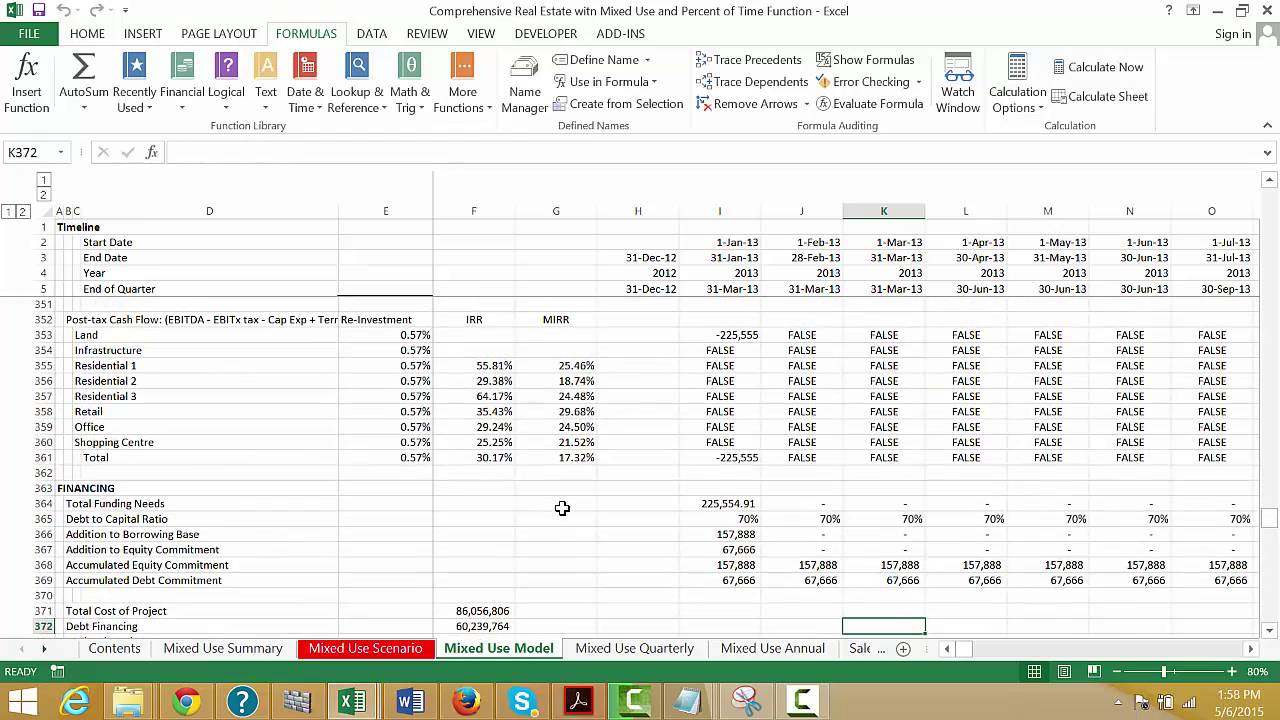
# Step: Review the Financing section's equity commitment and balance rows down to the Closing Balance in row 381
pyautogui.press('Down')
pyautogui.press('Down')
pyautogui.press('Down')
pyautogui.press('Down')
pyautogui.press('Down')
pyautogui.press('Down')
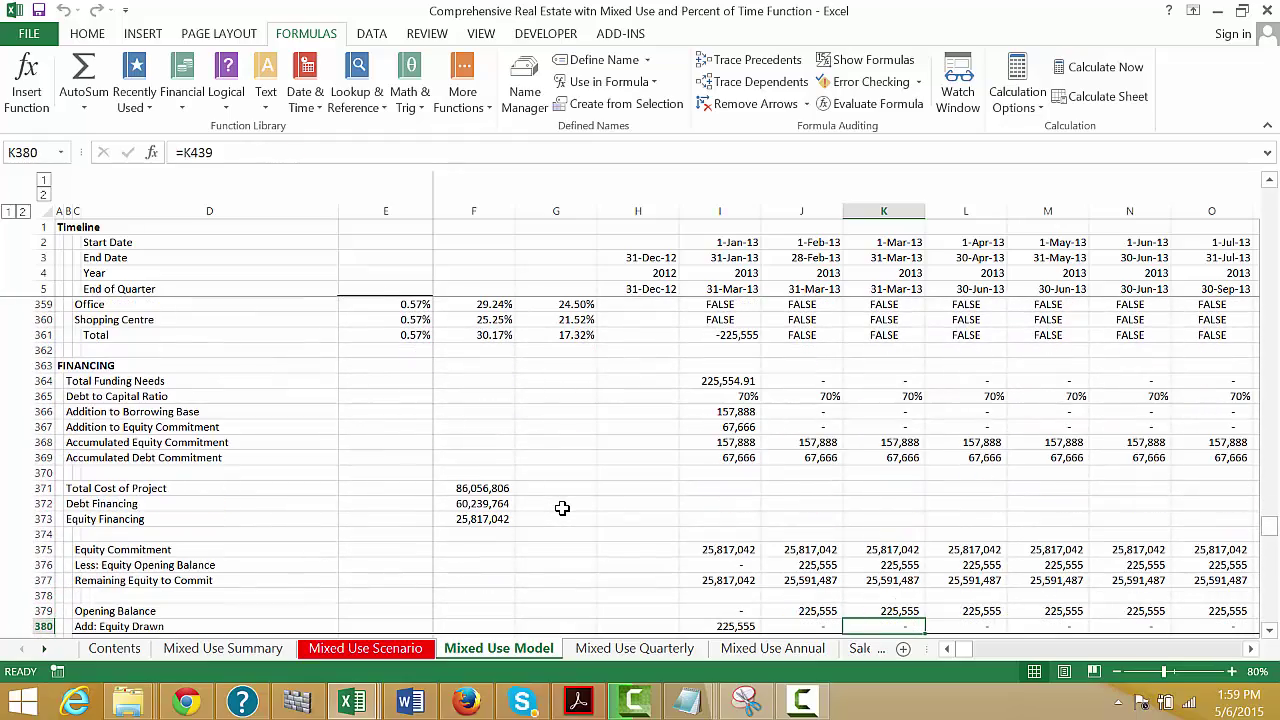
pyautogui.press('Left')
pyautogui.press('Left')
pyautogui.press('Down')
pyautogui.press('Down')
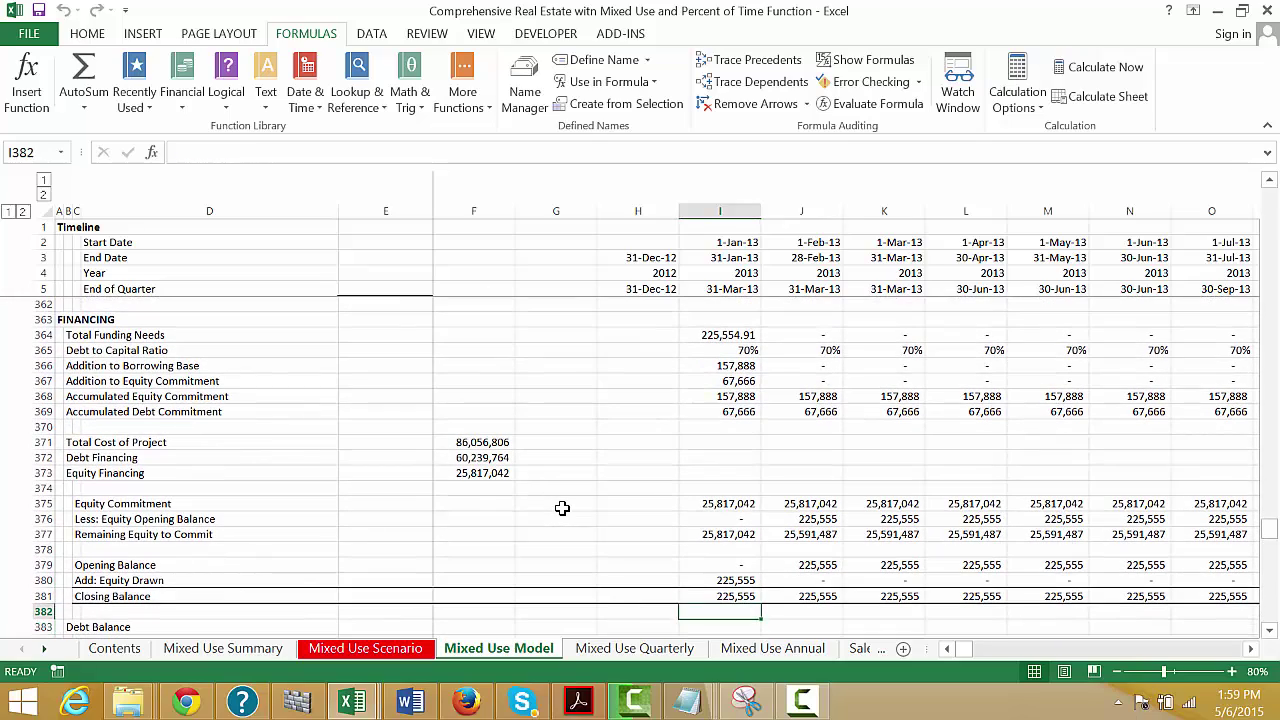
# Step: Go back up column I to examine the Accumulated Debt Commitment formula in I369 and the funding rows above it
pyautogui.press('Up')
pyautogui.press('Up')
pyautogui.press('Up')
pyautogui.press('Up')
pyautogui.press('Up')
pyautogui.press('Up')
pyautogui.press('Up')
pyautogui.press('Up')
pyautogui.press('Up')
pyautogui.press('Up')
pyautogui.press('Up')
pyautogui.press('Up')
pyautogui.press('Up')
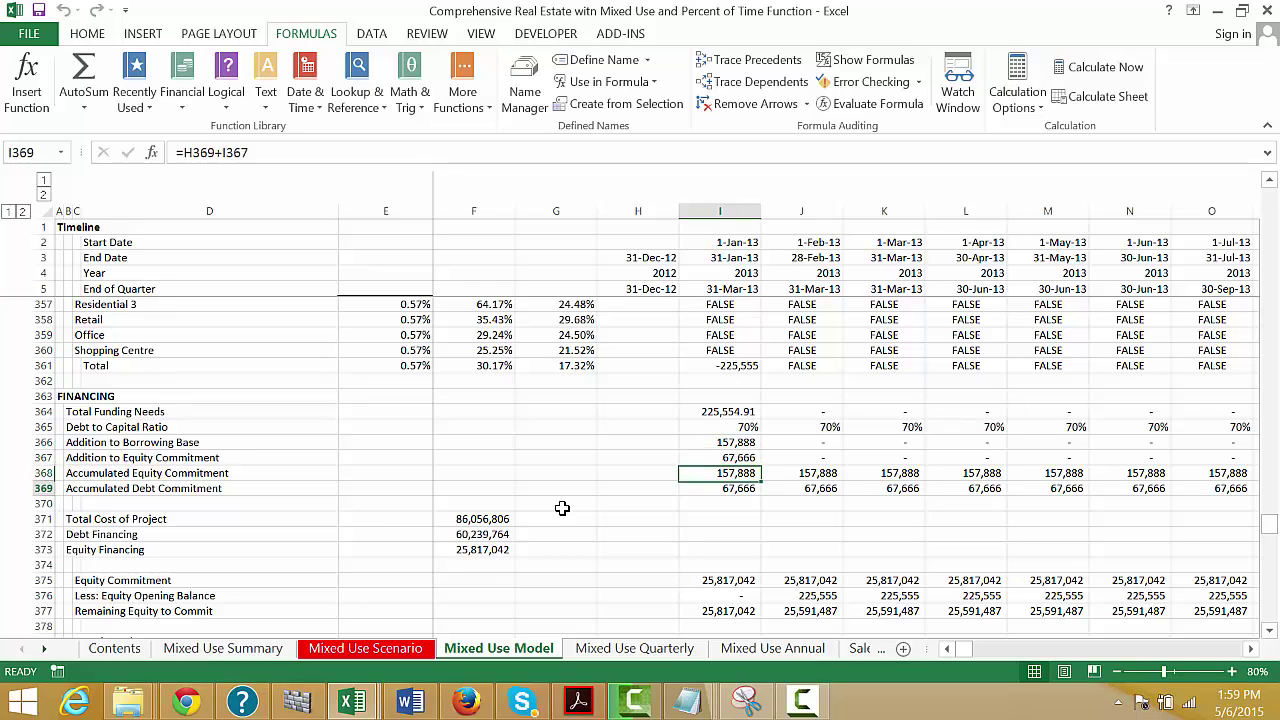
# Step: Examine the equity Closing Balance formula in I381 and the Opening Balance formula in I379
pyautogui.press('Down')
pyautogui.press('Down')
pyautogui.press('Down')
pyautogui.press('Down')
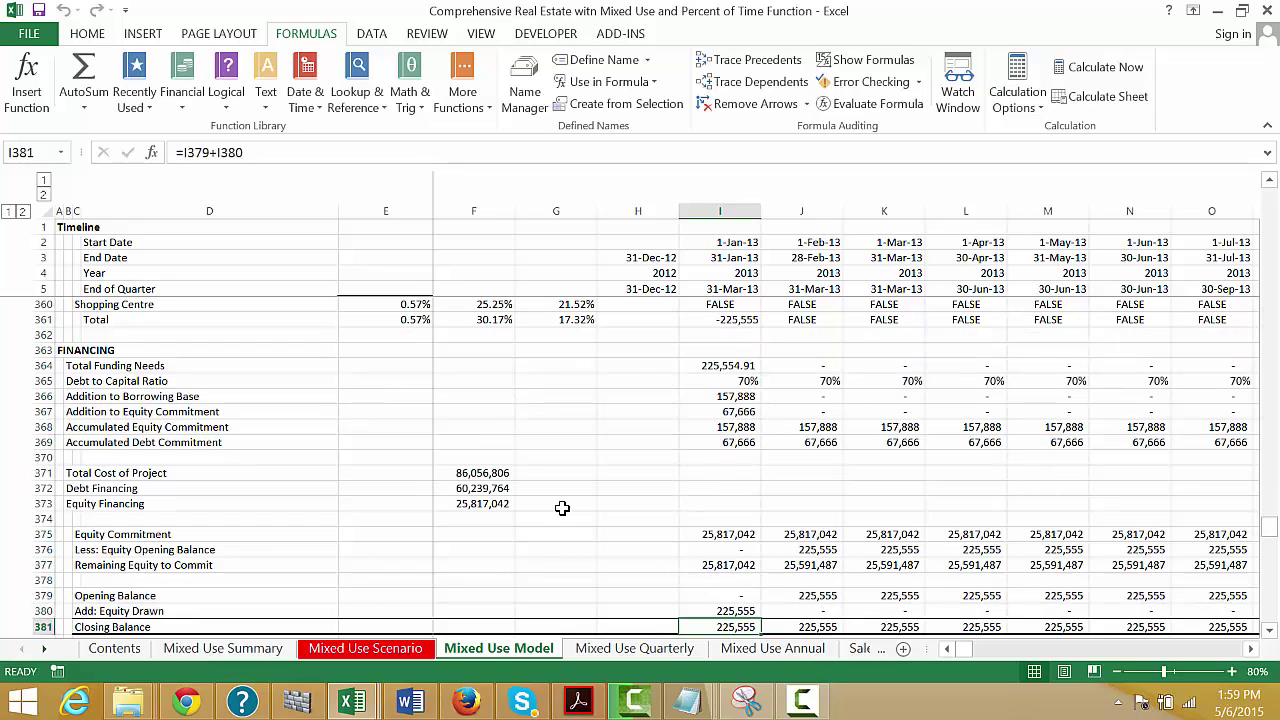
pyautogui.press('Left')
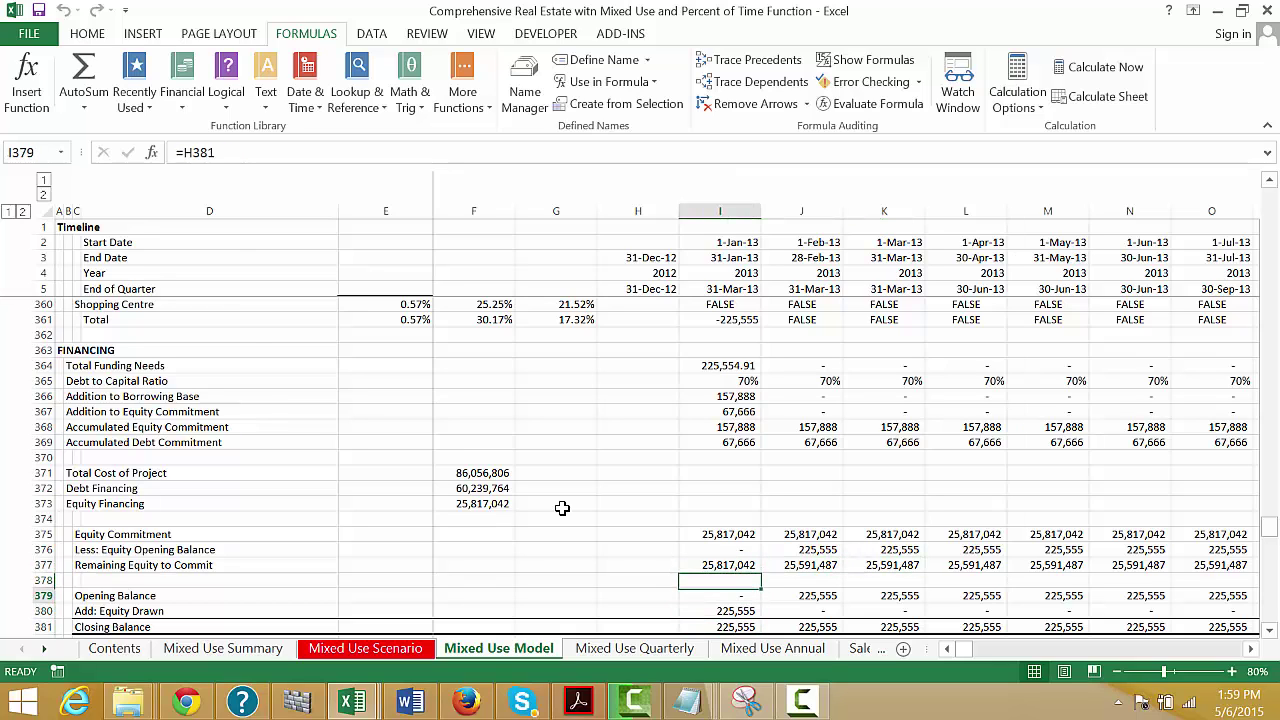
# Step: Review the Debt Balance and interest rows down to the Less: Opening Cash Balance formula in I396
pyautogui.press('Down')
pyautogui.press('Down')
pyautogui.press('Down')
pyautogui.press('Down')
pyautogui.press('Down')
pyautogui.press('Down')
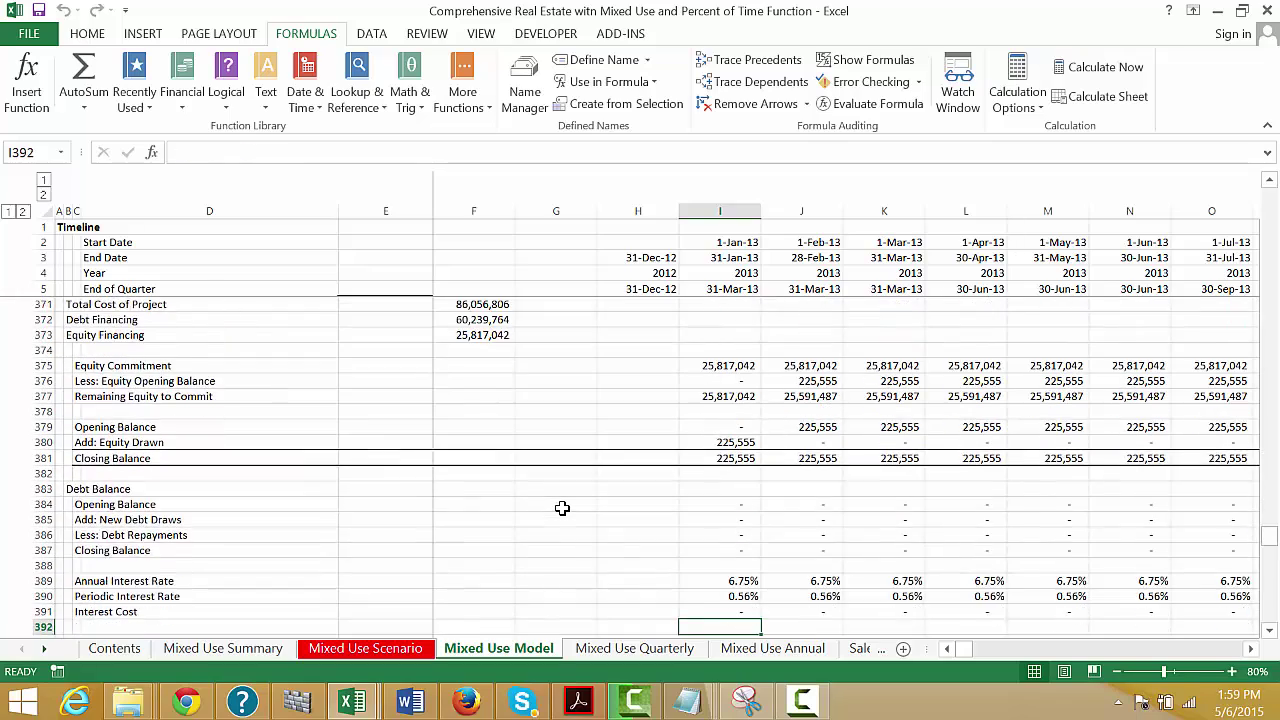
pyautogui.press('Down')
pyautogui.press('Down')
pyautogui.press('Up')
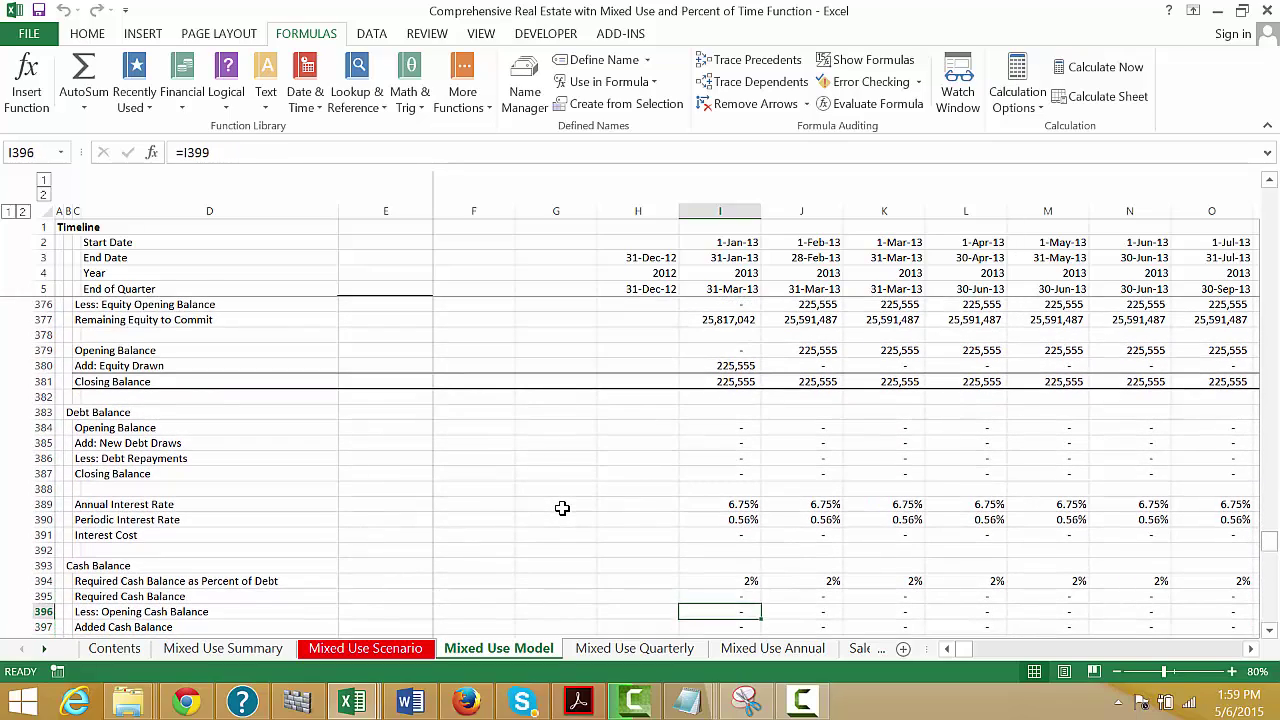
# Step: Review the debt balance, interest and cash balance rows across the monthly periods to May 2014 in column Y
pyautogui.press('Up')
pyautogui.press('Right')
pyautogui.press('Right')
pyautogui.press('Right')
pyautogui.press('Right')
pyautogui.press('Right')
pyautogui.press('Right')
pyautogui.press('Right')
pyautogui.press('Right')
pyautogui.press('Right')
pyautogui.press('Right')
pyautogui.press('Right')
pyautogui.press('Right')
pyautogui.press('Right')
pyautogui.press('Right')
pyautogui.press('Right')
pyautogui.press('Right')
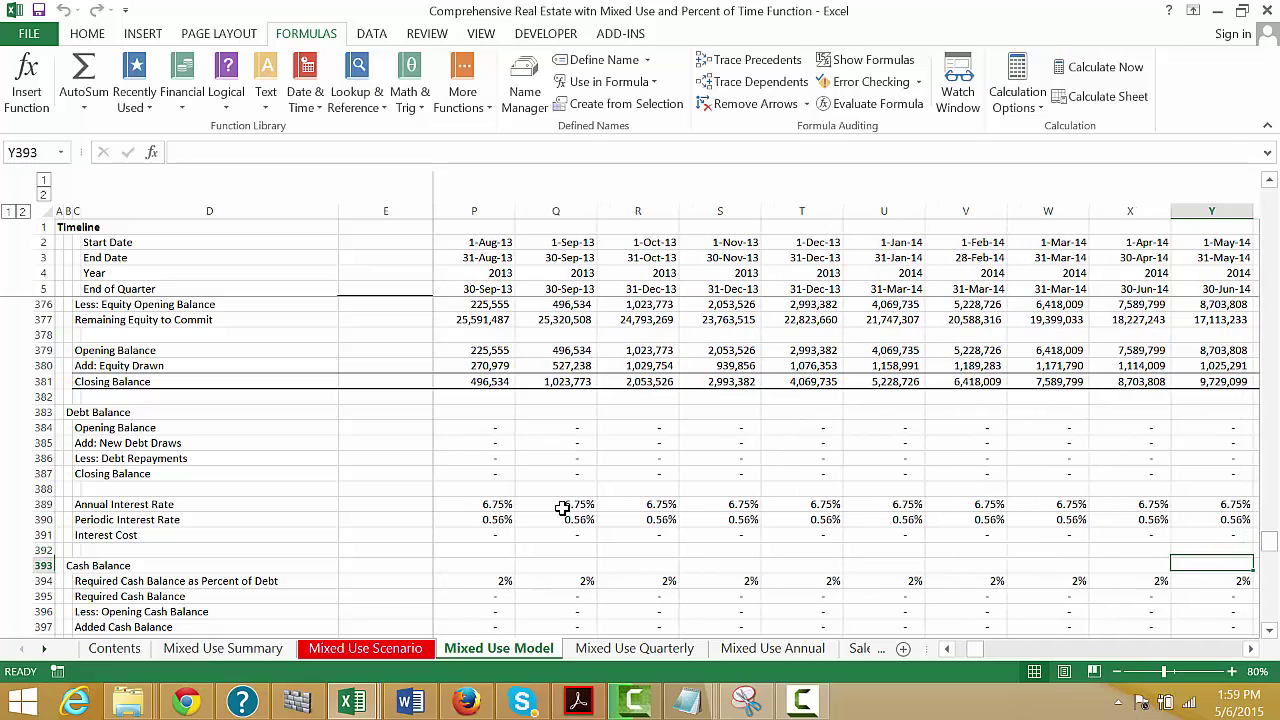
# Step: Review the Cash Balance and interest income rows and the Profit and Loss section down to the Add: Losses formula in W416
pyautogui.press('Down')
pyautogui.press('Down')
pyautogui.press('Down')
pyautogui.press('Down')
pyautogui.press('Down')
pyautogui.press('Down')
pyautogui.press('Down')
pyautogui.press('Down')
pyautogui.press('Down')
pyautogui.press('Down')
pyautogui.press('Down')
pyautogui.press('Down')
pyautogui.press('Down')
pyautogui.press('Down')
pyautogui.press('Down')
pyautogui.press('Down')
pyautogui.press('Down')
pyautogui.press('Down')
pyautogui.press('Down')
pyautogui.press('Down')
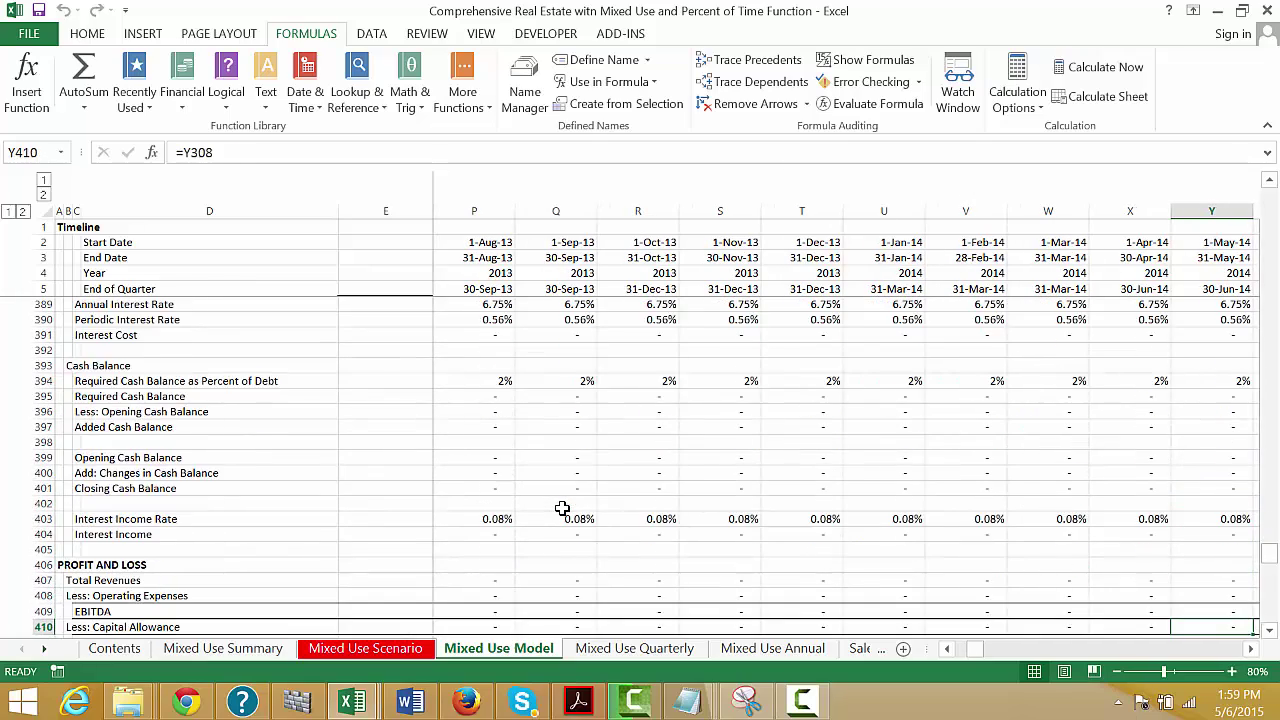
pyautogui.press('Left')
pyautogui.press('Left')
pyautogui.press('Down')
pyautogui.press('Down')
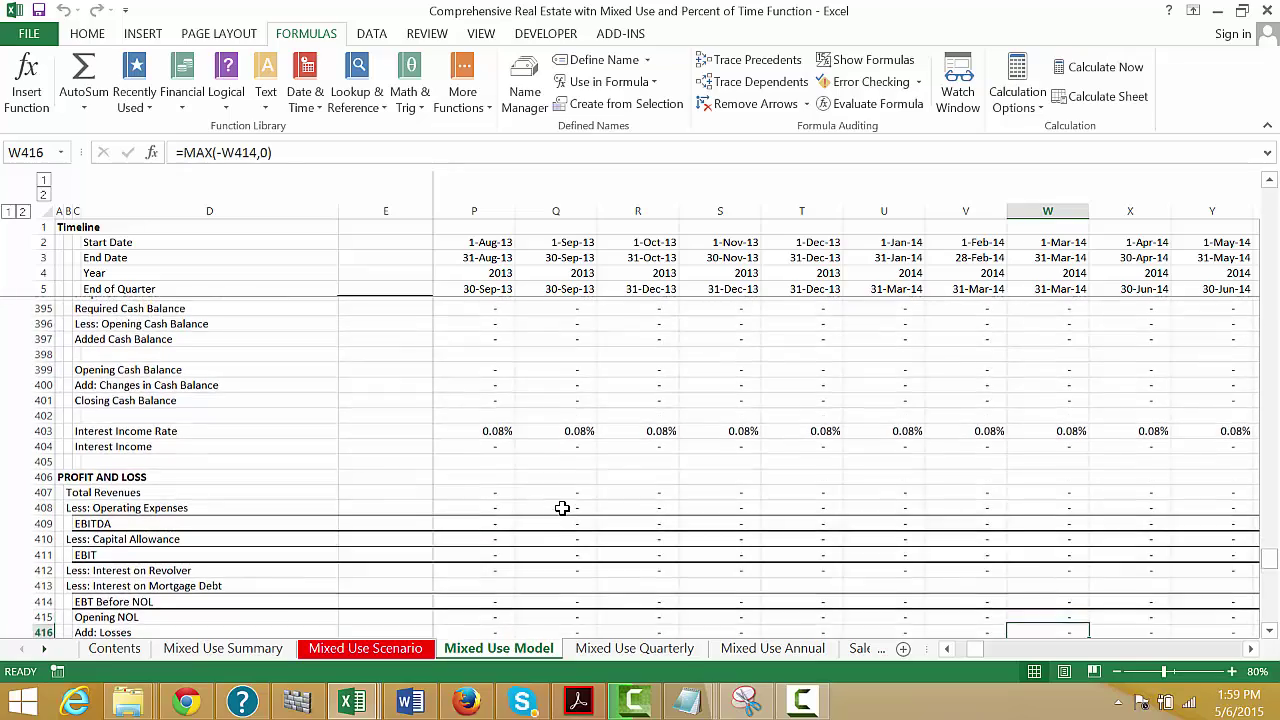
# Step: Examine the NOL, tax and terminal proceeds rows down to the cash flow's Less: Interest Expense formula in W433
pyautogui.press('Down')
pyautogui.press('Down')
pyautogui.press('Down')
pyautogui.press('Down')
pyautogui.press('Down')
pyautogui.press('Down')
pyautogui.press('Down')
pyautogui.press('Down')
pyautogui.press('Down')
pyautogui.press('Down')
pyautogui.press('Down')
pyautogui.press('Down')
pyautogui.press('Down')
pyautogui.press('Down')
pyautogui.press('Down')
pyautogui.press('Down')
pyautogui.press('Down')
pyautogui.press('Down')
pyautogui.press('Down')
pyautogui.press('Down')
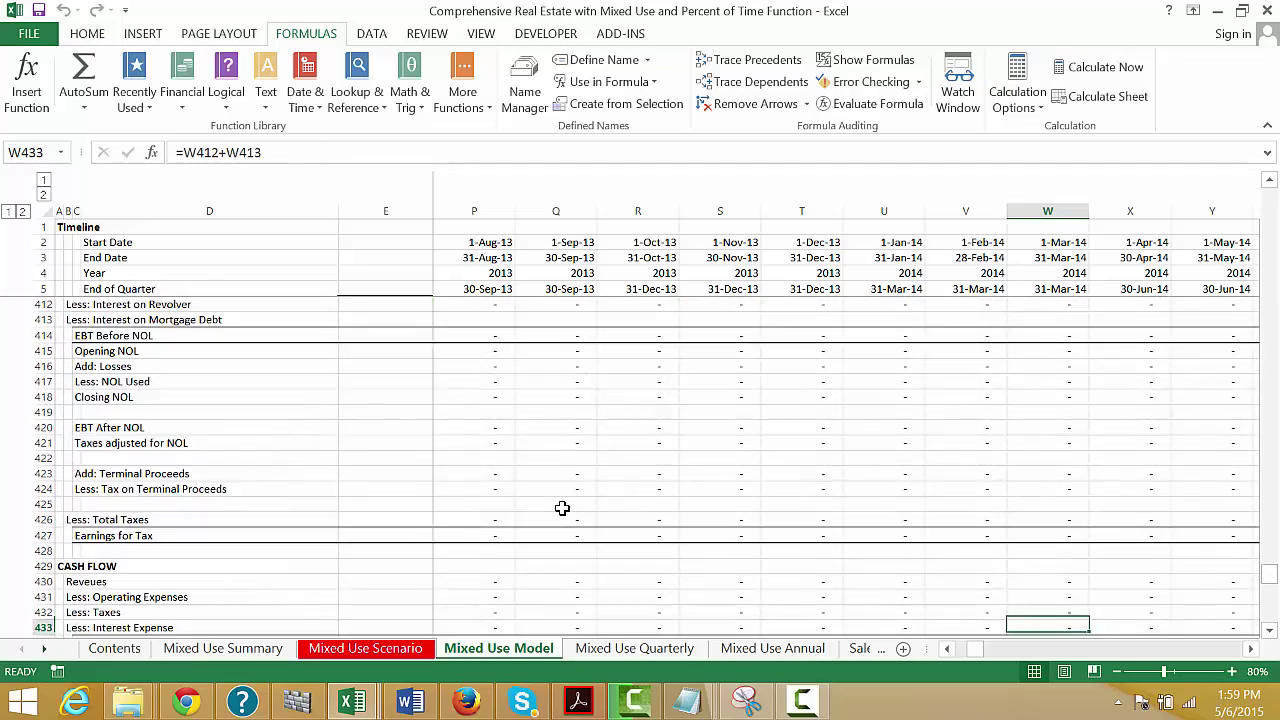
# Step: Review the Cash Flow section from Operating Cash Flow through funding, repayments and Dividends to the Balance Sheet heading
pyautogui.press('Down')
pyautogui.press('Down')
pyautogui.press('Down')
pyautogui.press('Down')
pyautogui.press('Down')
pyautogui.press('Down')
pyautogui.press('Down')
pyautogui.press('Down')
pyautogui.press('Down')
pyautogui.press('Down')
pyautogui.press('Down')
pyautogui.press('Down')
pyautogui.press('Down')
pyautogui.press('Down')
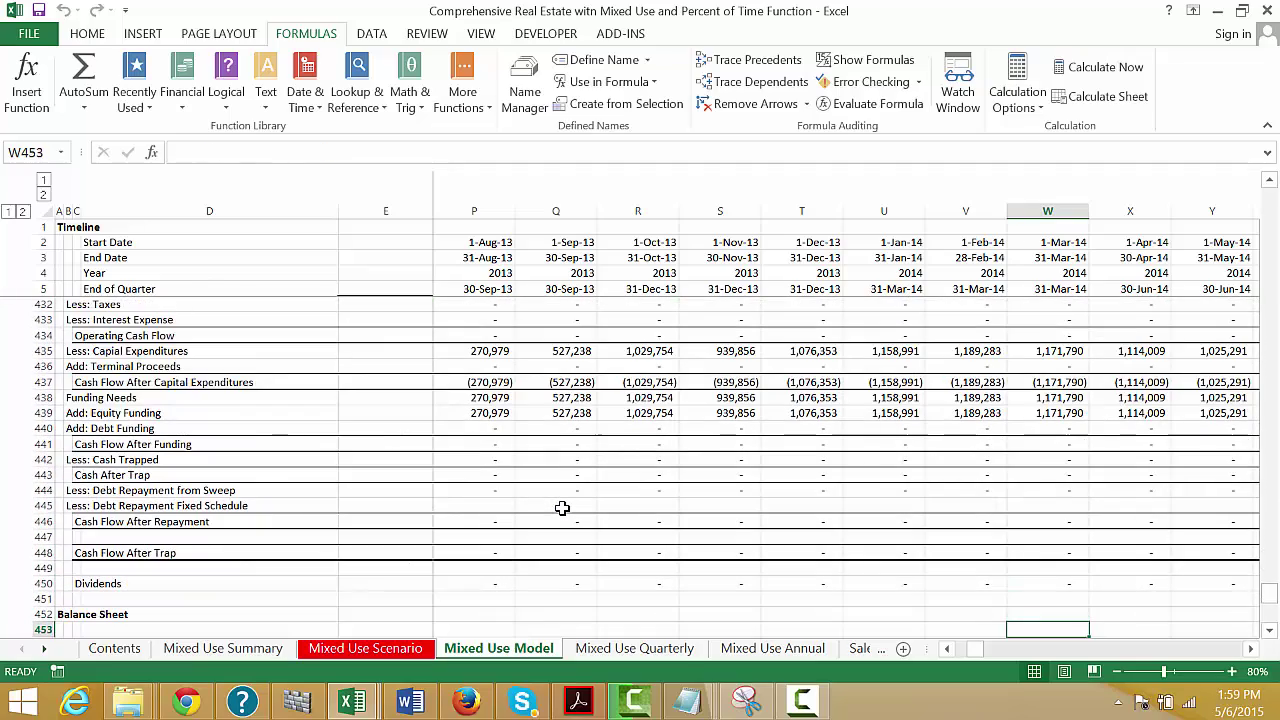
# Step: Go back across the Cash Flow section to its row labels and the first 2013 periods
pyautogui.press('Left')
pyautogui.press('Left')
pyautogui.press('Left')
pyautogui.press('Left')
pyautogui.press('Left')
pyautogui.press('Left')
pyautogui.press('Left')
pyautogui.press('Left')
pyautogui.press('Left')
pyautogui.press('Left')
pyautogui.press('Left')
pyautogui.press('Left')
pyautogui.press('Left')
pyautogui.press('Left')
pyautogui.press('Left')
pyautogui.press('Left')
pyautogui.press('Left')
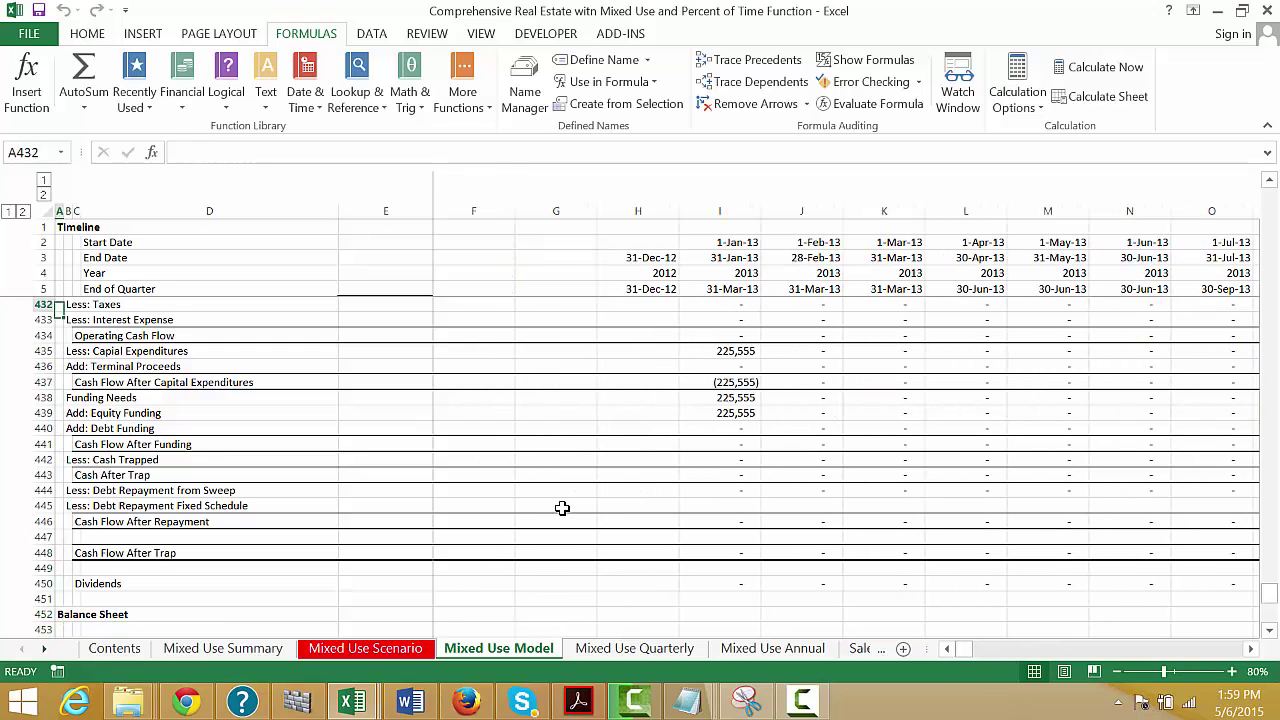
# Step: Review the Cash Flow line items from Revenues down to Debt Repayment from Sweep, returning to the Debt Funding row
pyautogui.press('Up')
pyautogui.press('Up')
pyautogui.press('Up')
pyautogui.press('Up')
pyautogui.press('Up')
pyautogui.press('Up')
pyautogui.press('Down')
pyautogui.press('Down')
pyautogui.press('Down')
pyautogui.press('Down')
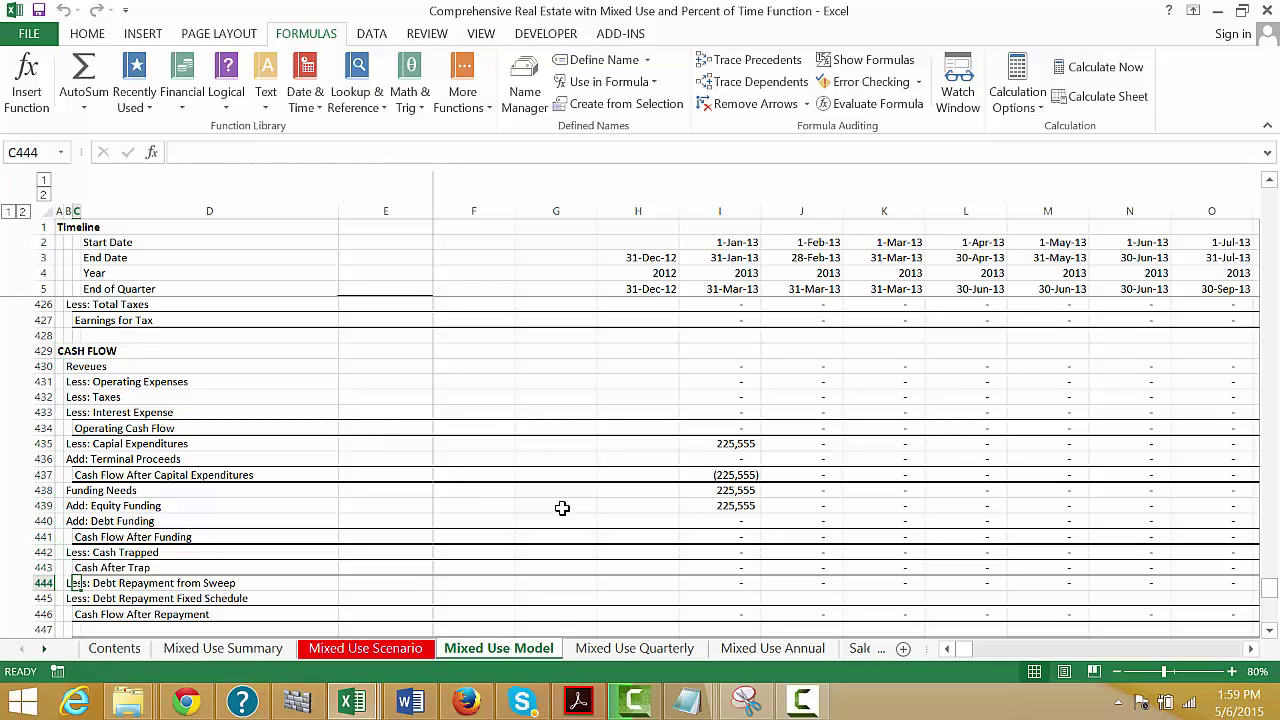
pyautogui.press('Right')
pyautogui.press('Up')
pyautogui.press('Up')
pyautogui.press('Up')
pyautogui.press('Up')
pyautogui.press('Right')
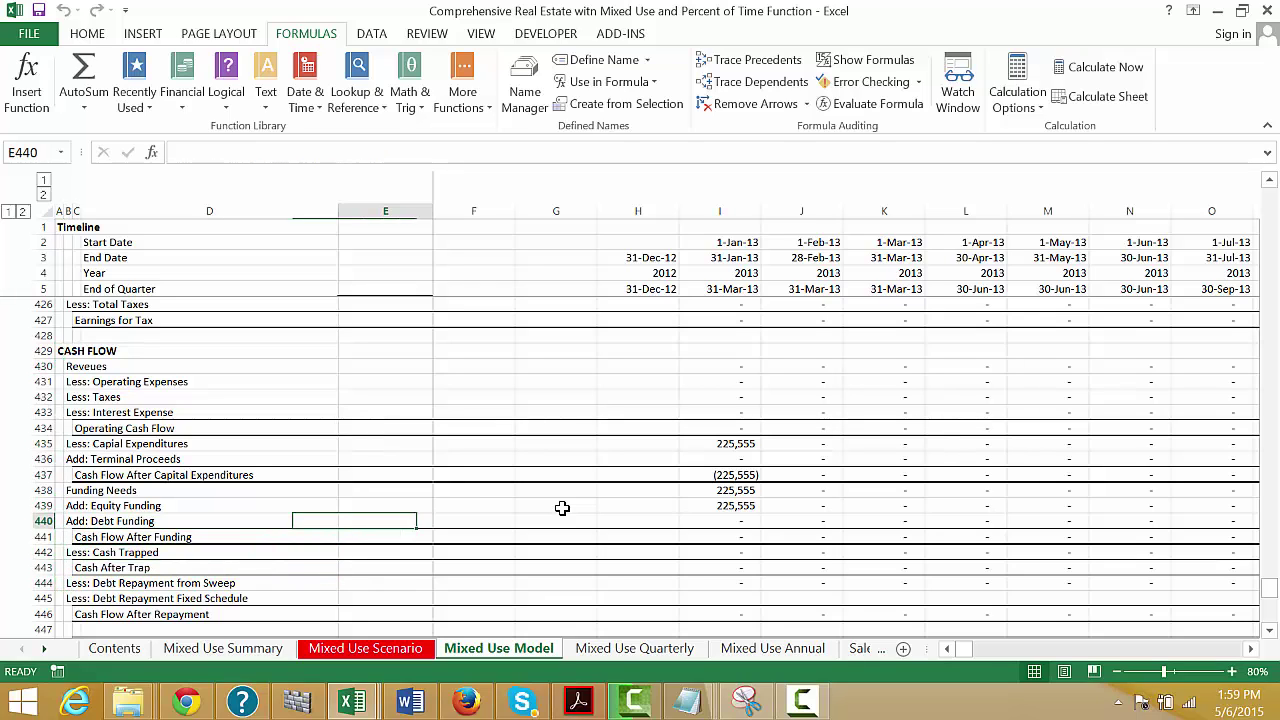
# Step: Examine the Funding Needs formula in J438 of the Cash Flow section
pyautogui.press('Right')
pyautogui.press('Right')
pyautogui.press('Right')
pyautogui.press('Right')
pyautogui.press('Up')
pyautogui.press('Up')
pyautogui.press('Right')
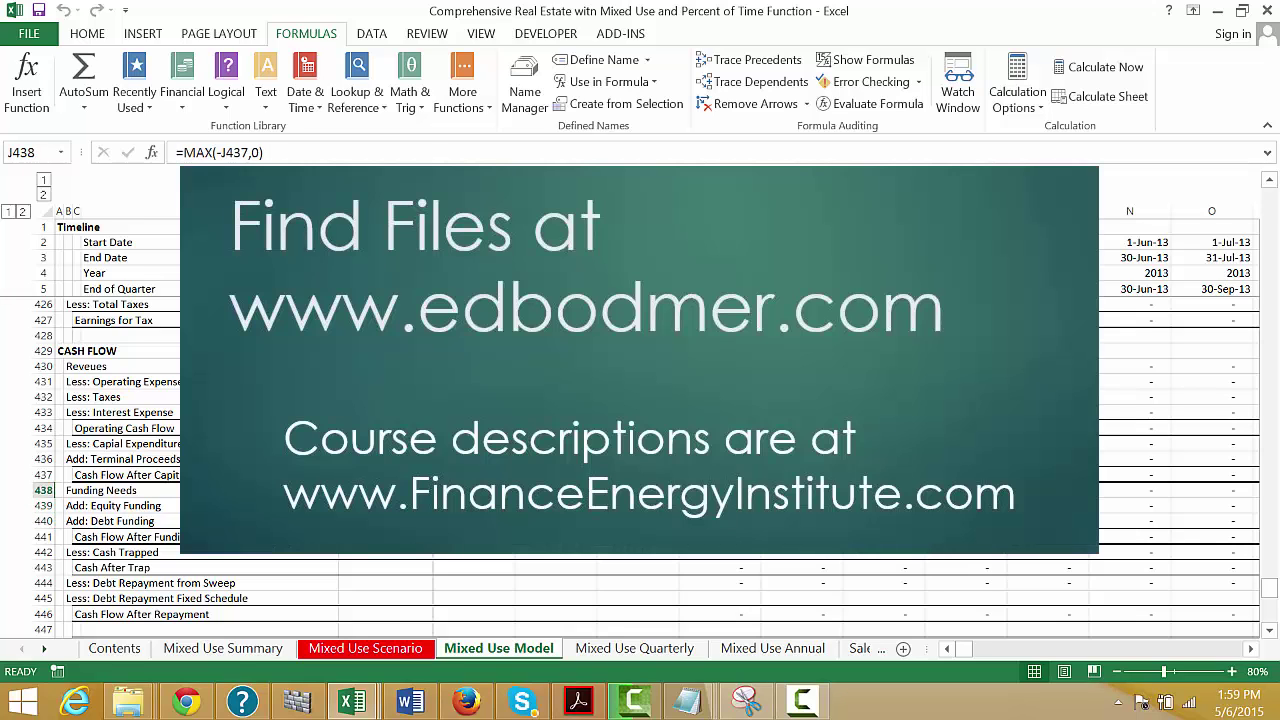
# Step: Follow the Funding Needs row across the monthly periods to February 2015 in AH438
pyautogui.press('Right')
pyautogui.press('Right')
pyautogui.press('Right')
pyautogui.press('Right')
pyautogui.press('Right')
pyautogui.press('Right')
pyautogui.press('Right')
pyautogui.press('Right')
pyautogui.press('Right')
pyautogui.press('Right')
pyautogui.press('Right')
pyautogui.press('Right')
pyautogui.press('Right')
pyautogui.press('Right')
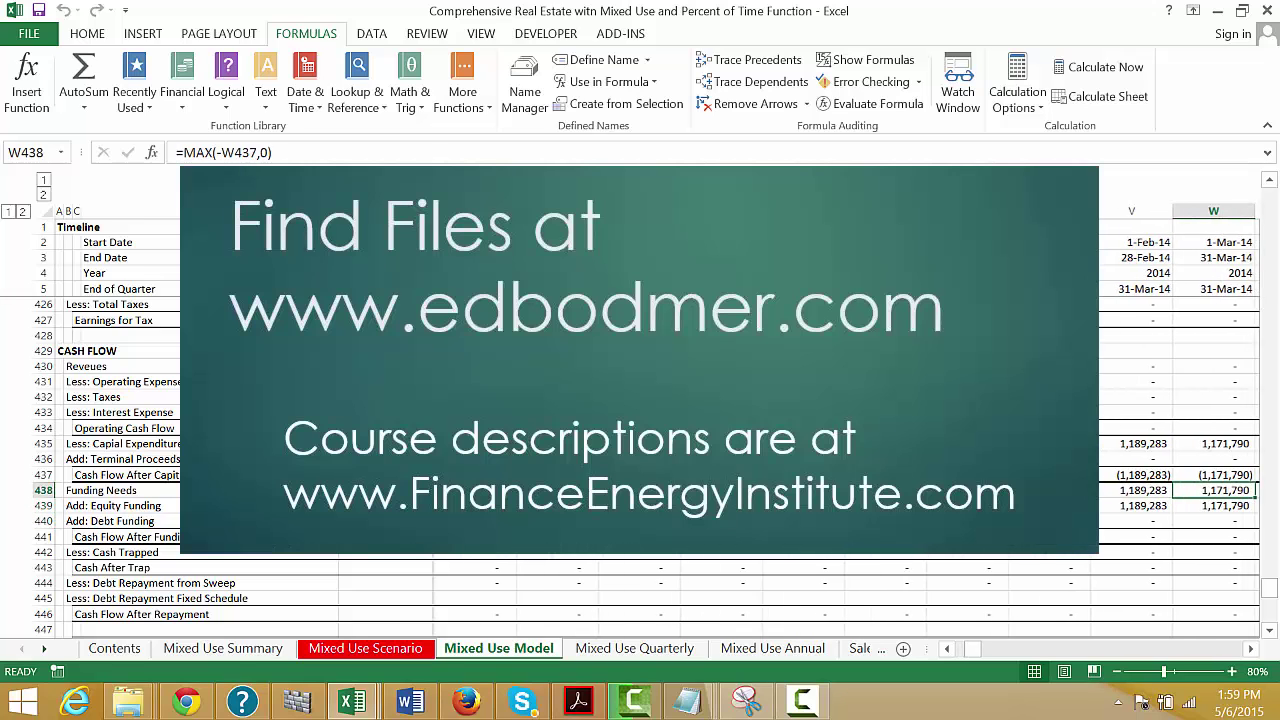
pyautogui.press('Right')
pyautogui.press('Right')
pyautogui.press('Right')
pyautogui.press('Right')
pyautogui.press('Right')
pyautogui.press('Right')
pyautogui.press('Right')
pyautogui.press('Right')
pyautogui.press('Right')
pyautogui.press('Right')
pyautogui.press('Right')
pyautogui.press('Right')
pyautogui.press('Right')
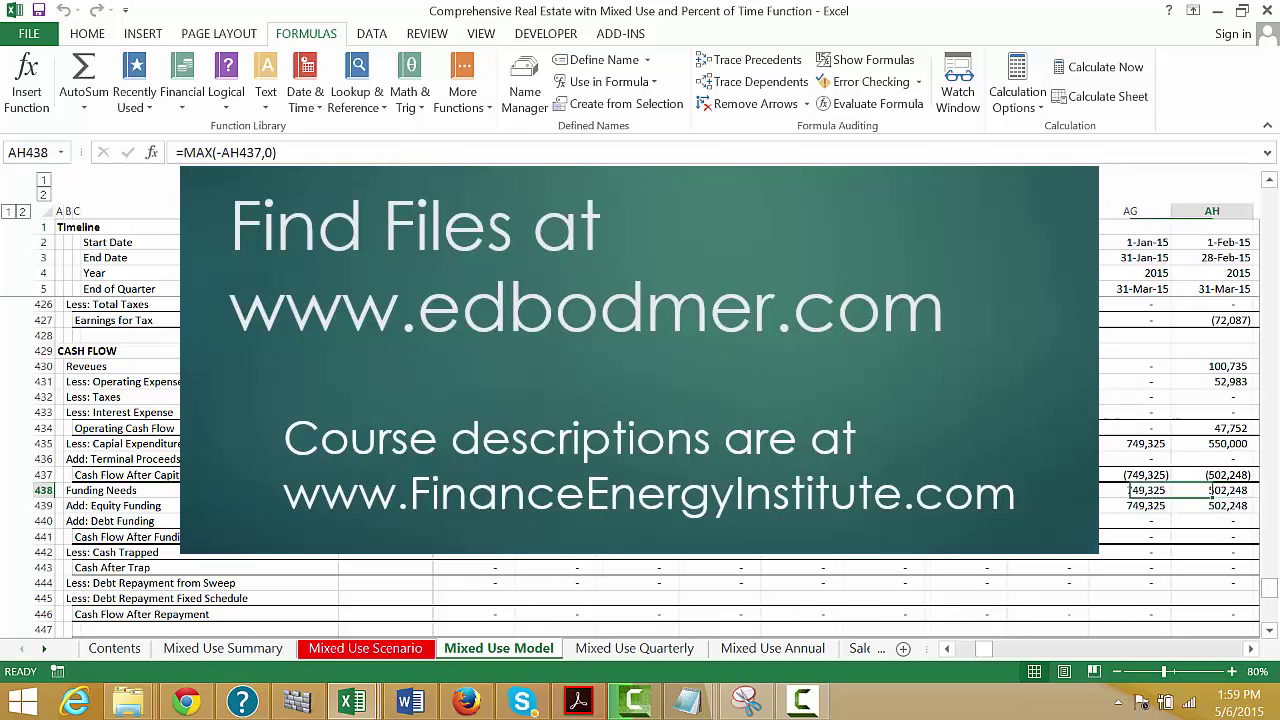
# Step: Examine the Add: Debt Funding formula in AQ440 against the funding needs and equity funding rows
pyautogui.press('Down')
pyautogui.press('Down')
pyautogui.press('Right')
pyautogui.press('Right')
pyautogui.press('Right')
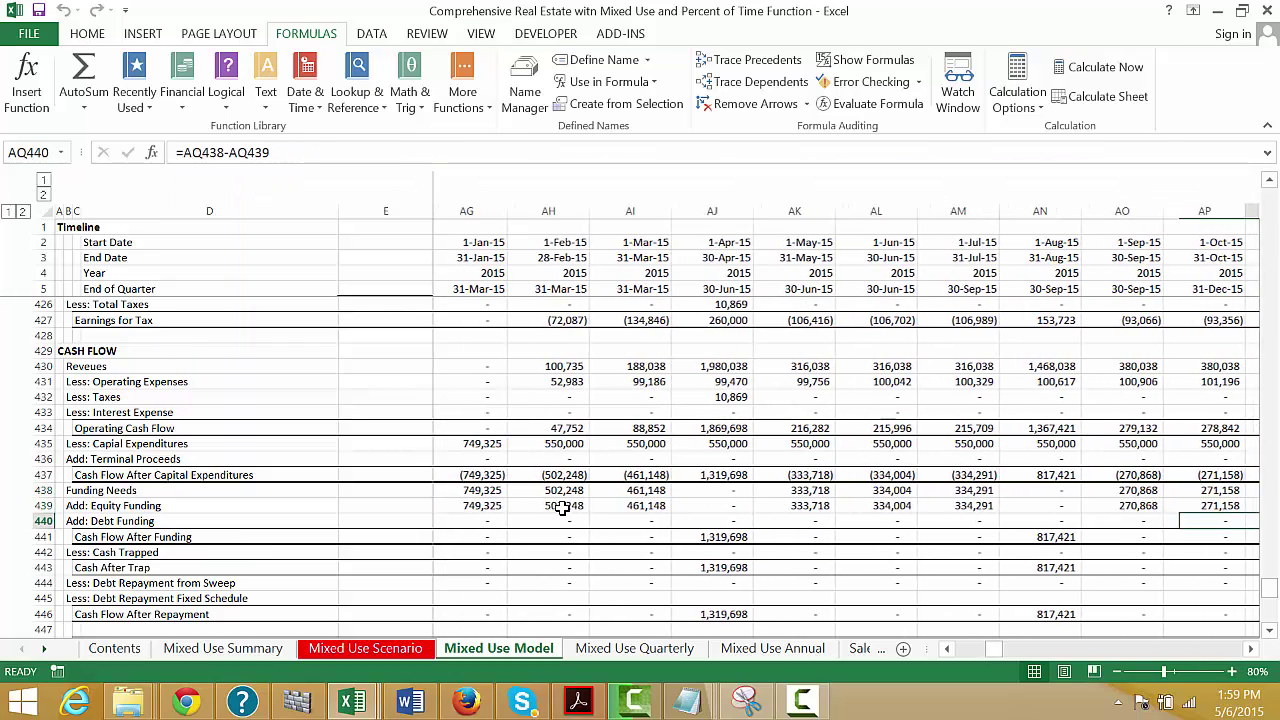
# Step: Review the cash flow rows below Debt Funding and check the Cash After Trap formula in AS443
pyautogui.press('Down')
pyautogui.press('Down')
pyautogui.press('Down')
pyautogui.press('Down')
pyautogui.press('Down')
pyautogui.press('Down')
pyautogui.press('Down')
pyautogui.press('Down')
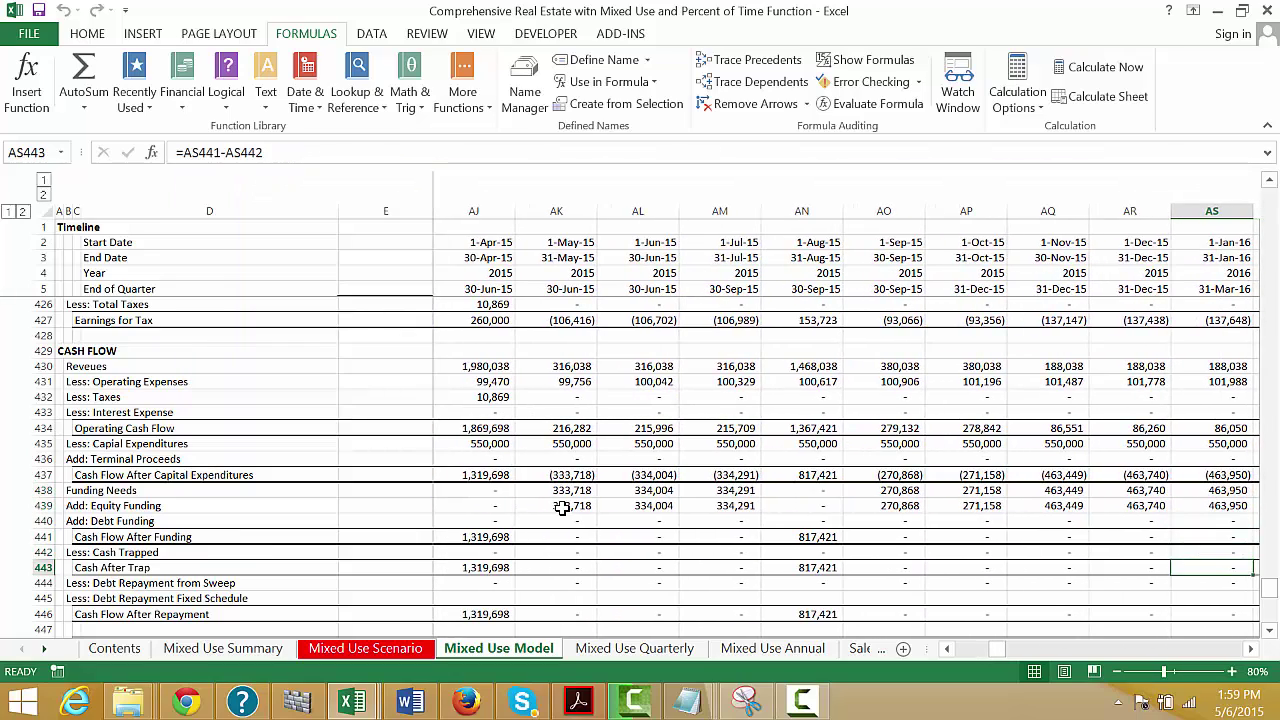
# Step: Follow the Cash Flow After Trap row across the monthly periods to February 2017 in BF448
pyautogui.press('Right')
pyautogui.press('Right')
pyautogui.press('Right')
pyautogui.press('Right')
pyautogui.press('Right')
pyautogui.press('Right')
pyautogui.press('Right')
pyautogui.press('Right')
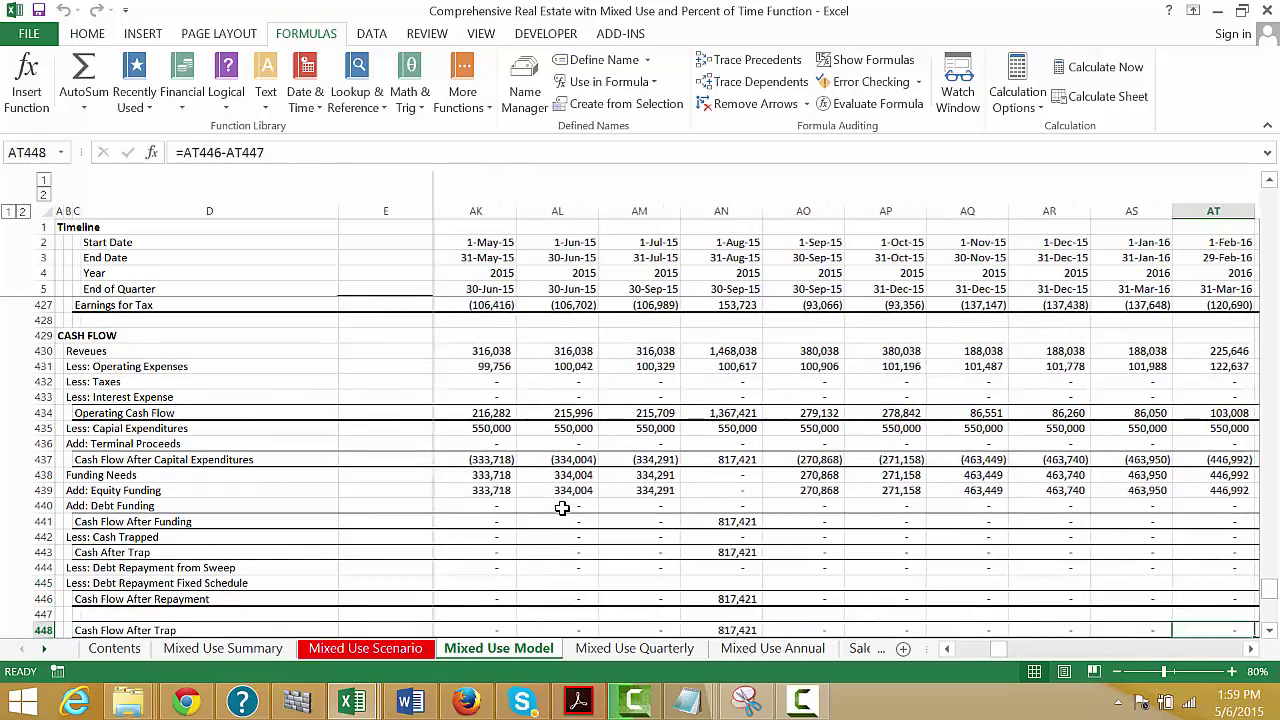
pyautogui.press('Right')
pyautogui.press('Right')
pyautogui.press('Right')
pyautogui.press('Right')
pyautogui.press('Right')
pyautogui.press('Right')
pyautogui.press('Right')
pyautogui.press('Right')
pyautogui.press('Right')
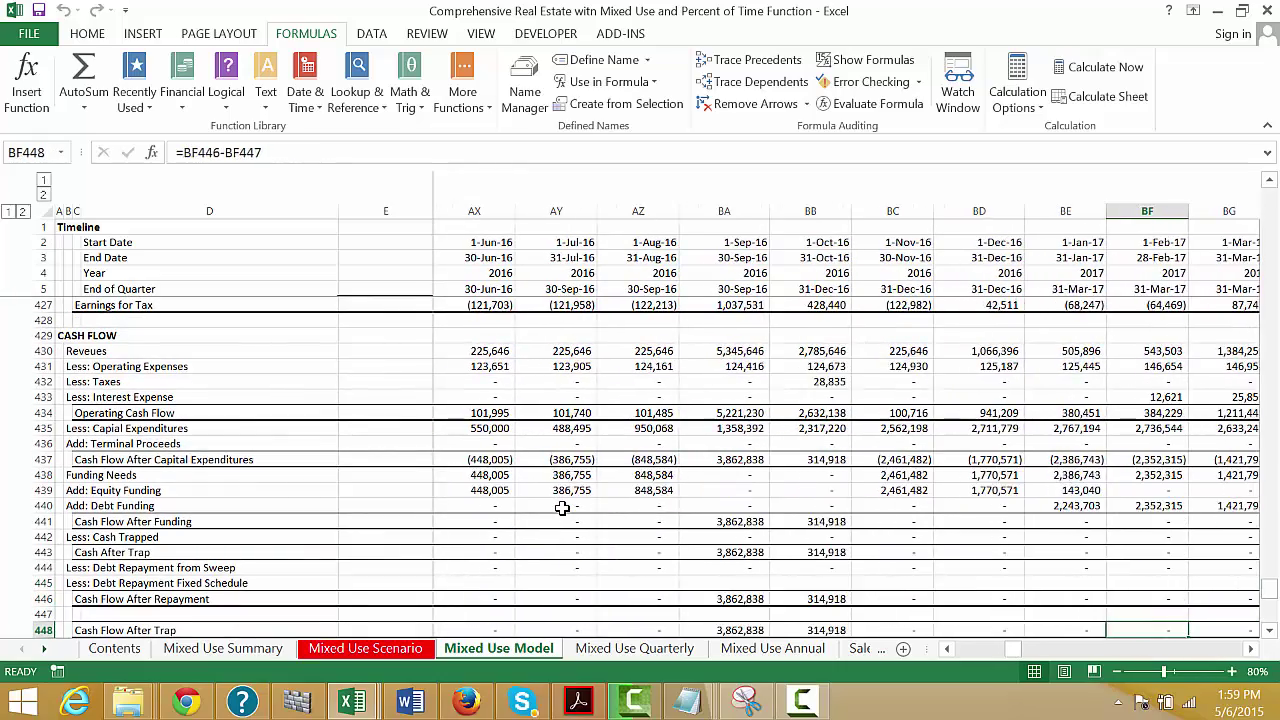
# Step: Follow the Dividends row from early 2017 to BP450, continuing to the Balance Sheet heading row in April 2018
pyautogui.press('Down')
pyautogui.press('Down')
pyautogui.press('Right')
pyautogui.press('Right')
pyautogui.press('Right')
pyautogui.press('Right')
pyautogui.press('Right')
pyautogui.press('Right')
pyautogui.press('Right')
pyautogui.press('Right')
pyautogui.press('Right')
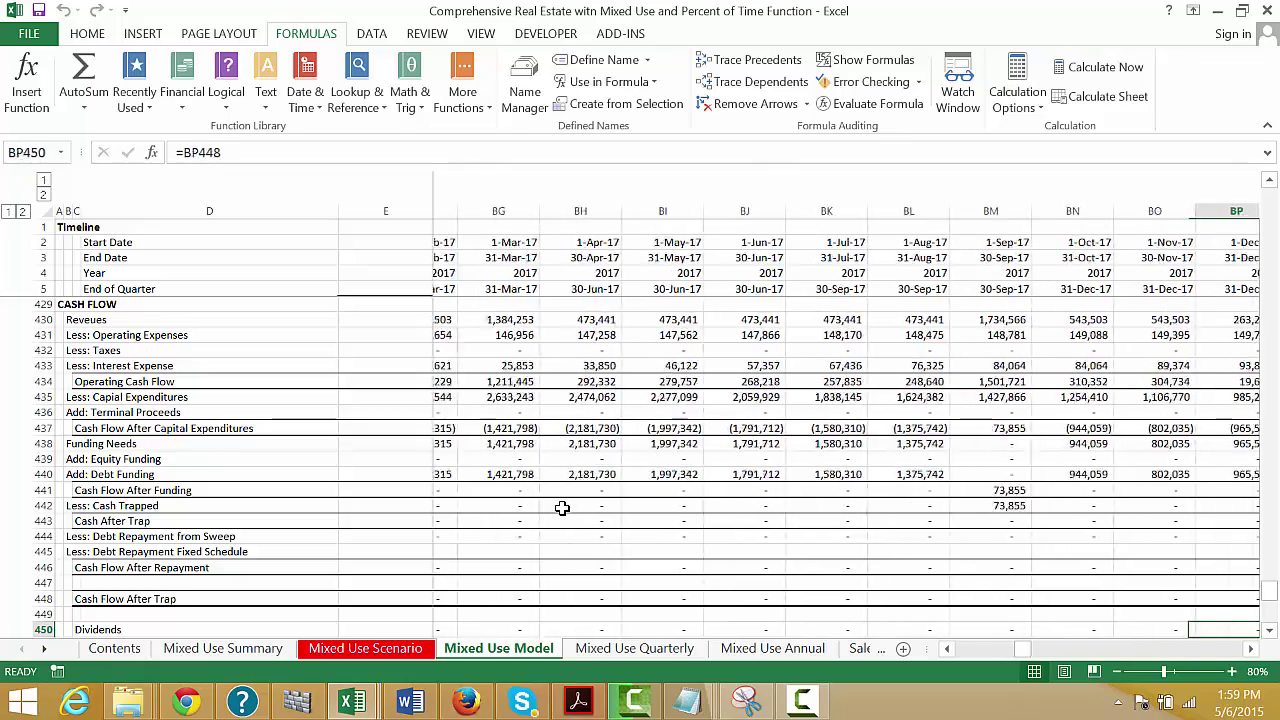
pyautogui.press('Down')
pyautogui.press('Down')
pyautogui.press('Right')
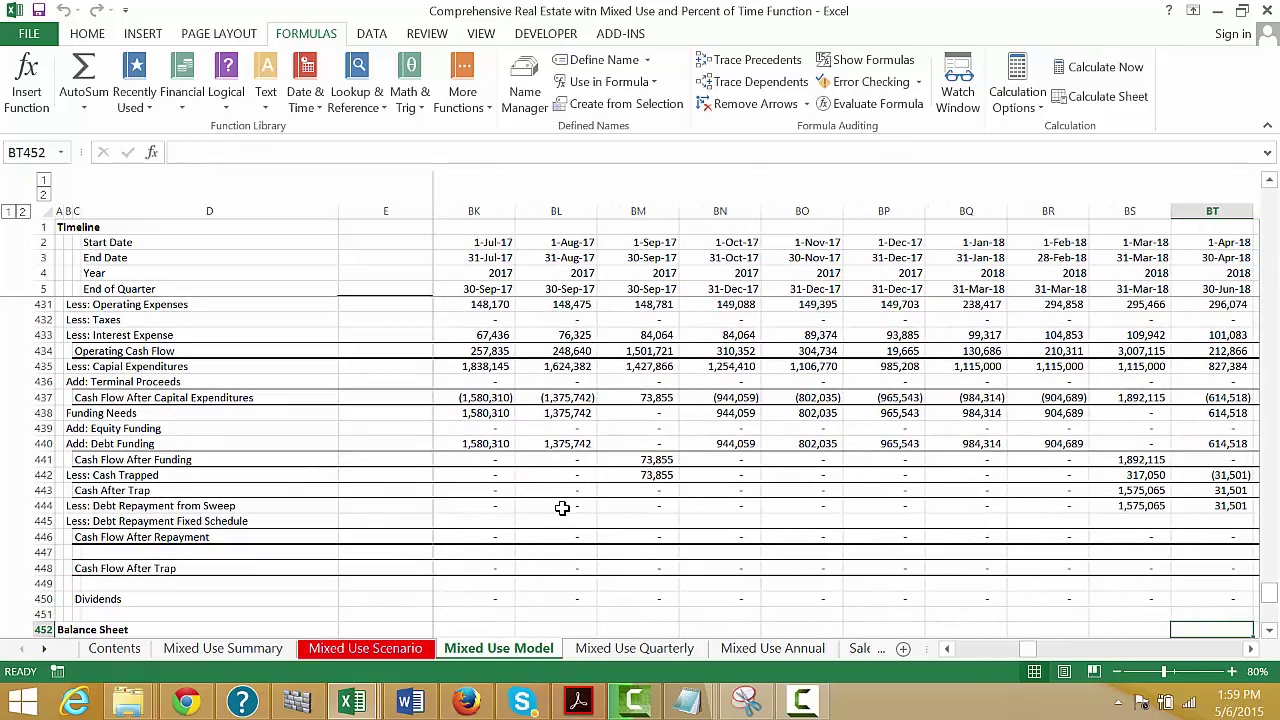
# Step: Return to the first column and review the Balance Sheet section from Equity Balance down to the Debt and Equity rows
pyautogui.press('Home')
pyautogui.press('Down')
pyautogui.press('Down')
pyautogui.press('Down')
pyautogui.press('Down')
pyautogui.press('Down')
pyautogui.press('Down')
pyautogui.press('Down')
pyautogui.press('Down')
pyautogui.press('Down')
pyautogui.press('Down')
pyautogui.press('Down')
pyautogui.press('Down')
pyautogui.press('Down')
pyautogui.press('Down')
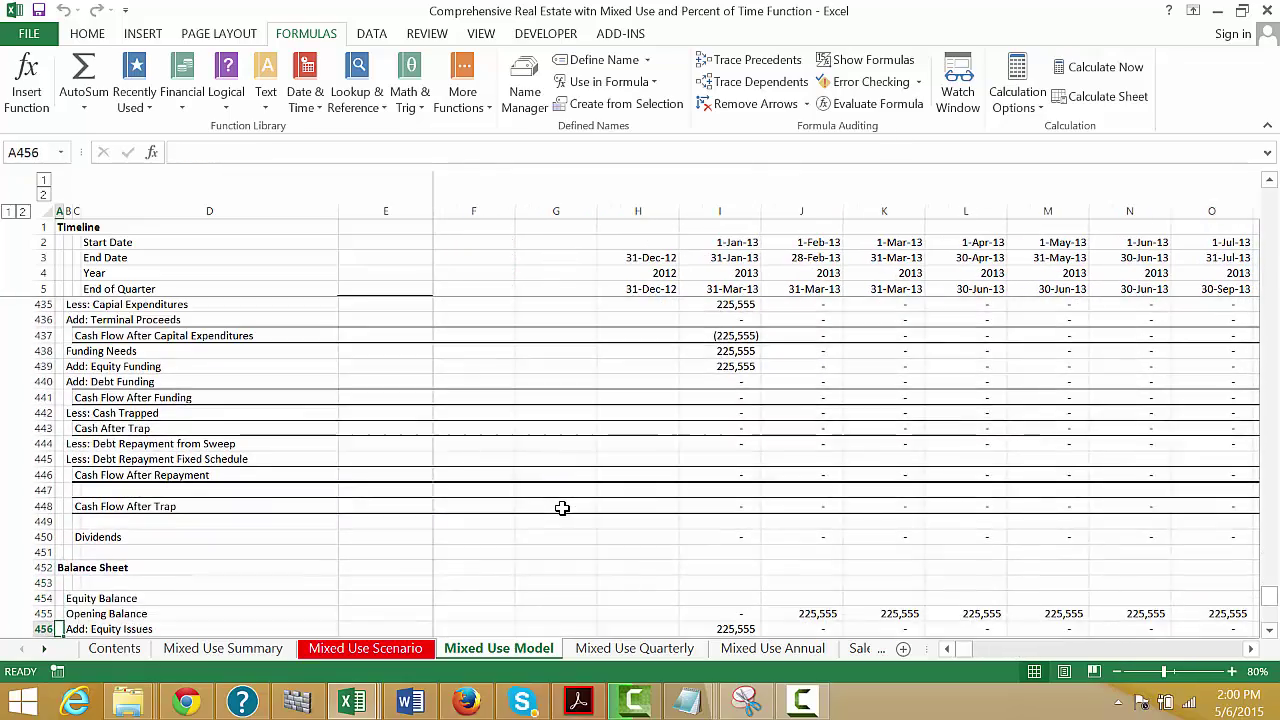
# Step: Open the Mixed Use Quarterly sheet and check the SUMIF formula for the Land construction profile in J6
pyautogui.hotkey('ctrl', 'pagedown')
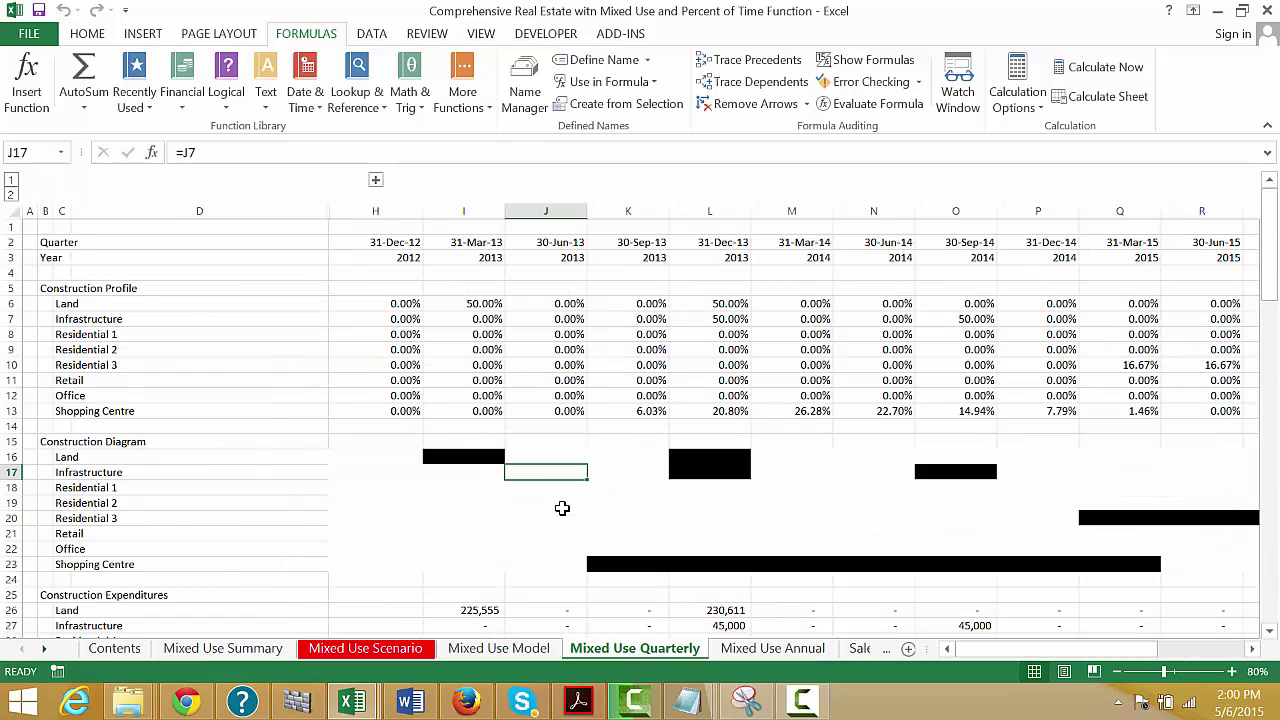
pyautogui.hotkey('ctrl', '[')
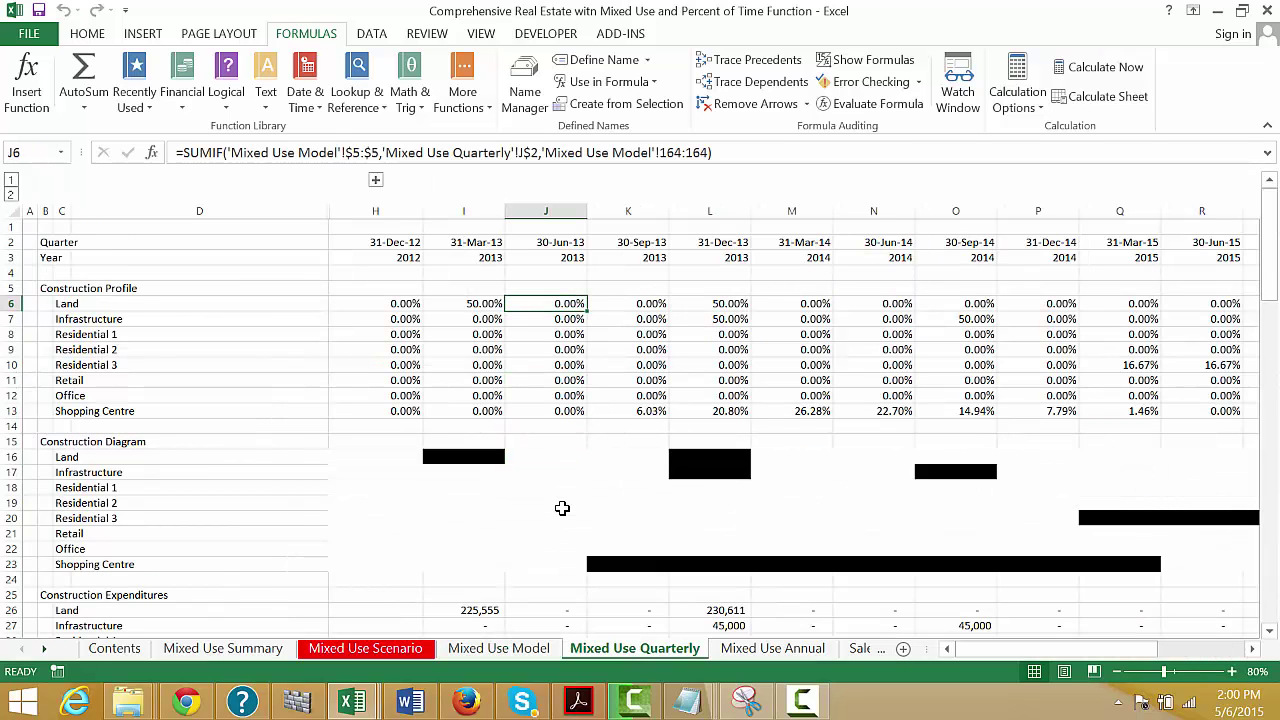
pyautogui.press('Up')
pyautogui.press('Up')
pyautogui.press('Up')
pyautogui.press('Up')
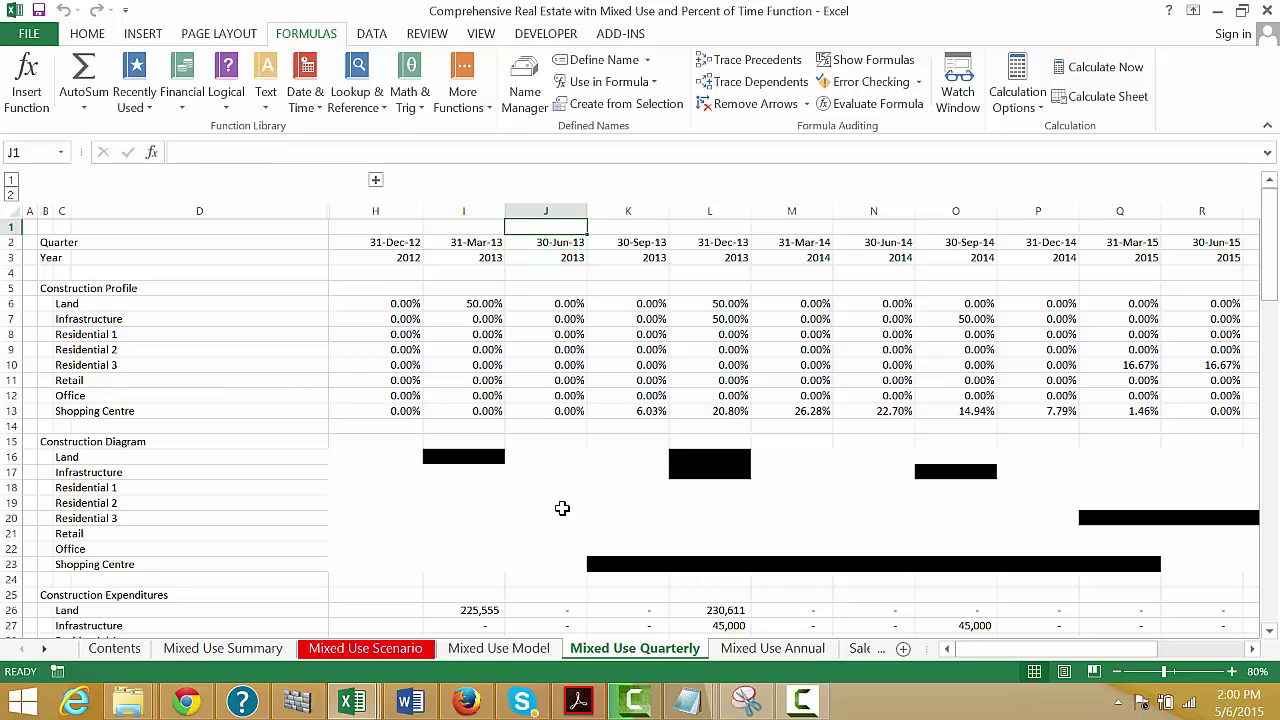
# Step: Examine the EOMONTH formulas that build the quarter-end dates in I2 and J2
pyautogui.press('Left')
pyautogui.press('Left')
pyautogui.press('Right')
pyautogui.press('Right')
pyautogui.press('Right')
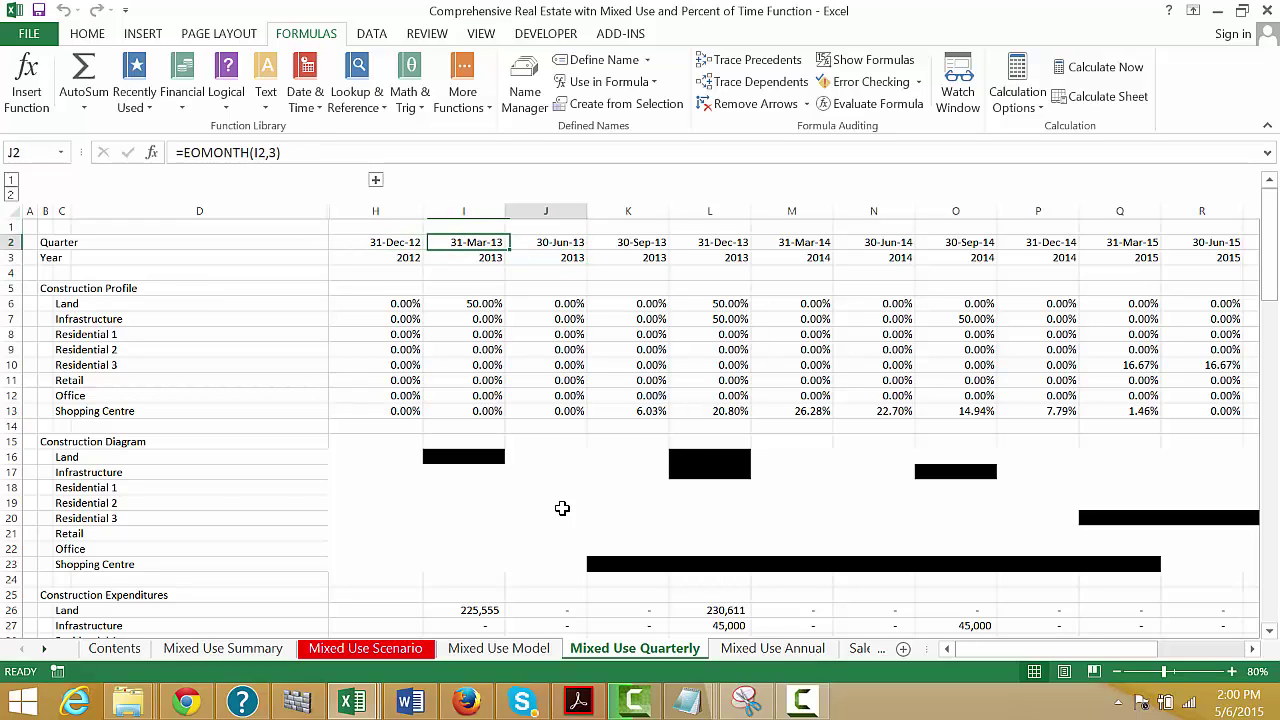
pyautogui.press('Left')
pyautogui.press('Left')
pyautogui.press('Left')
pyautogui.press('Right')
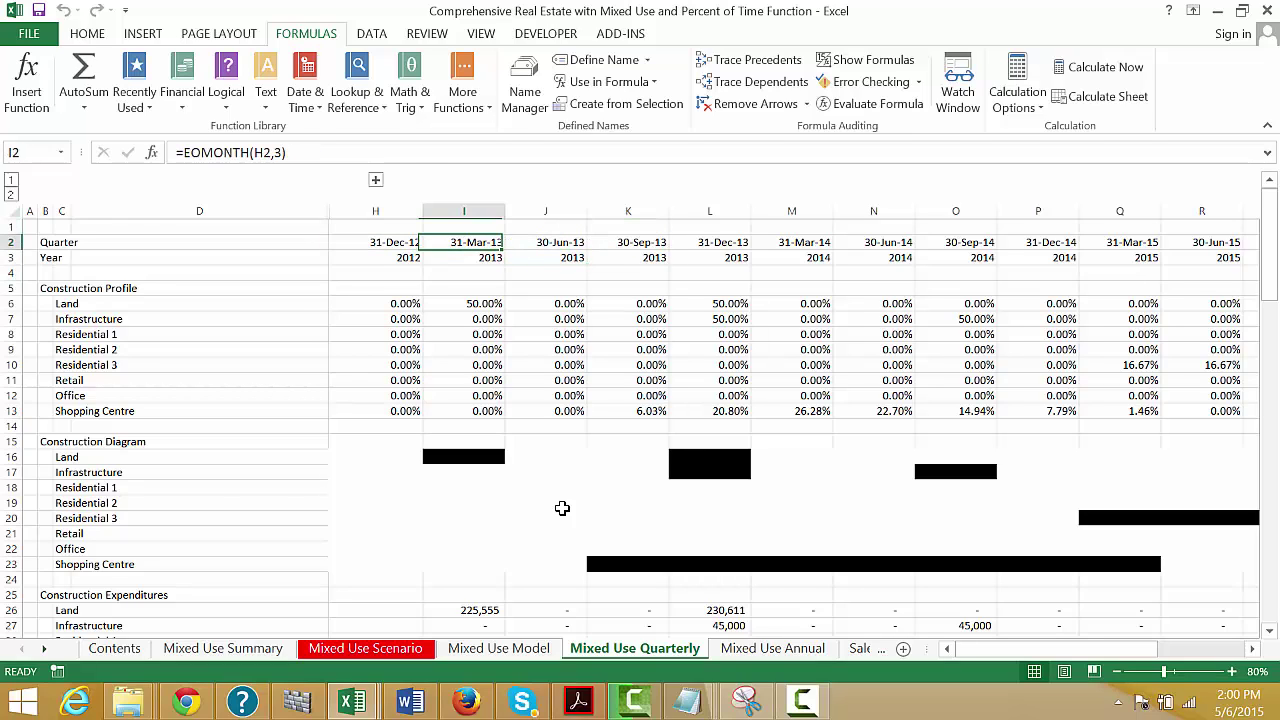
# Step: Check the SUMIF formula for the Residential 1 construction profile in I8
pyautogui.press('Down')
pyautogui.press('Down')
pyautogui.press('Down')
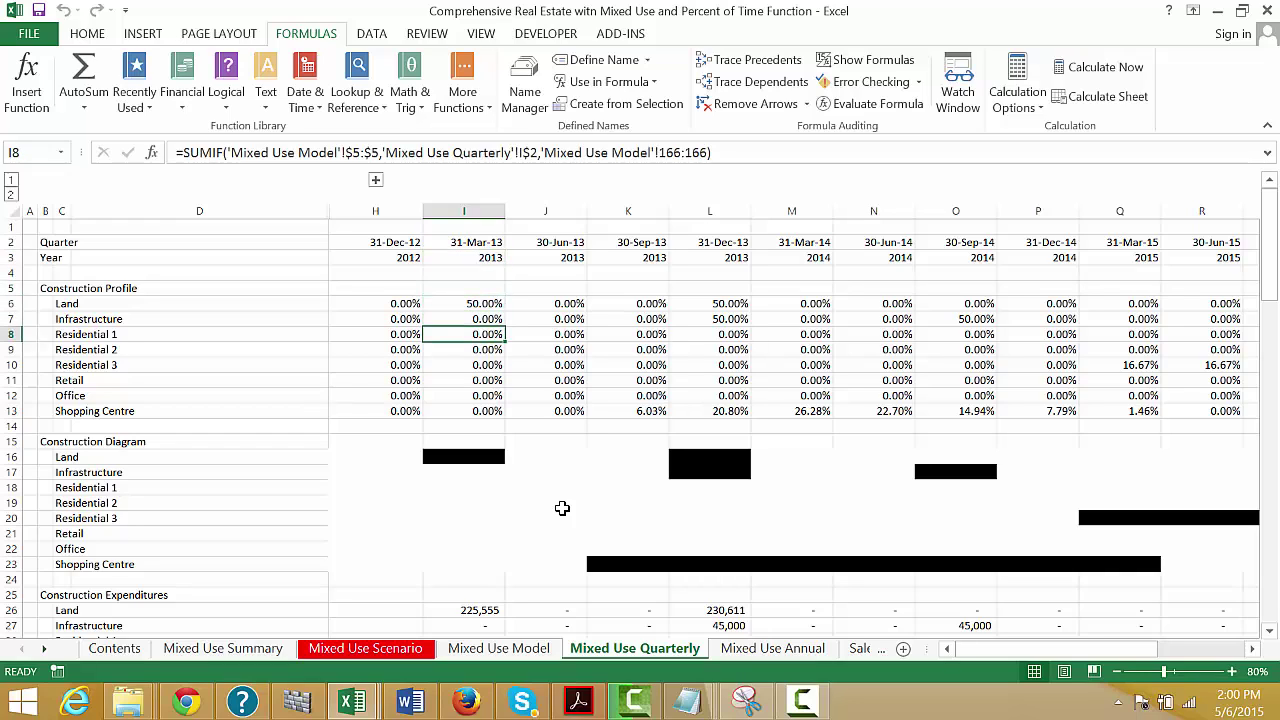
# Step: Review the quarterly construction expenditures, revenues and pre-tax cash flow by project down the Mixed Use Quarterly sheet
pyautogui.press('Down')
pyautogui.press('Down')
pyautogui.press('Down')
pyautogui.press('Down')
pyautogui.press('Down')
pyautogui.press('Down')
pyautogui.press('Down')
pyautogui.press('Down')
pyautogui.press('Down')
pyautogui.press('Down')
pyautogui.press('Down')
pyautogui.press('Down')
pyautogui.press('Down')
pyautogui.press('Down')
pyautogui.press('Down')
pyautogui.press('Down')
pyautogui.press('Down')
pyautogui.press('Down')
pyautogui.press('Down')
pyautogui.press('Down')
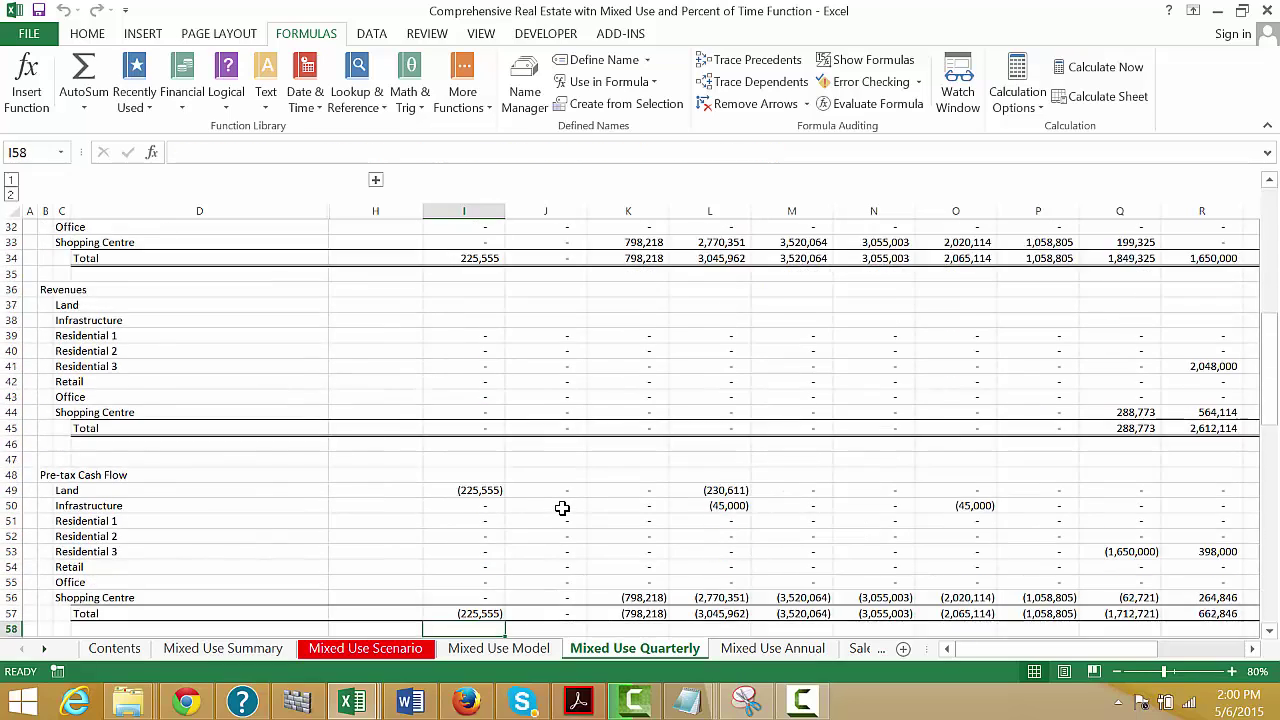
pyautogui.press('Down')
pyautogui.press('Down')
pyautogui.press('Down')
pyautogui.press('Down')
pyautogui.press('Down')
pyautogui.press('Down')
pyautogui.press('Down')
pyautogui.press('Down')
pyautogui.press('Down')
pyautogui.press('Down')
pyautogui.press('Down')
pyautogui.press('Down')
pyautogui.press('Down')
pyautogui.press('Down')
# Step: Look at the Mixed Use Annual sheet and the Sales Rate sheet
pyautogui.hotkey('ctrl', 'pagedown')
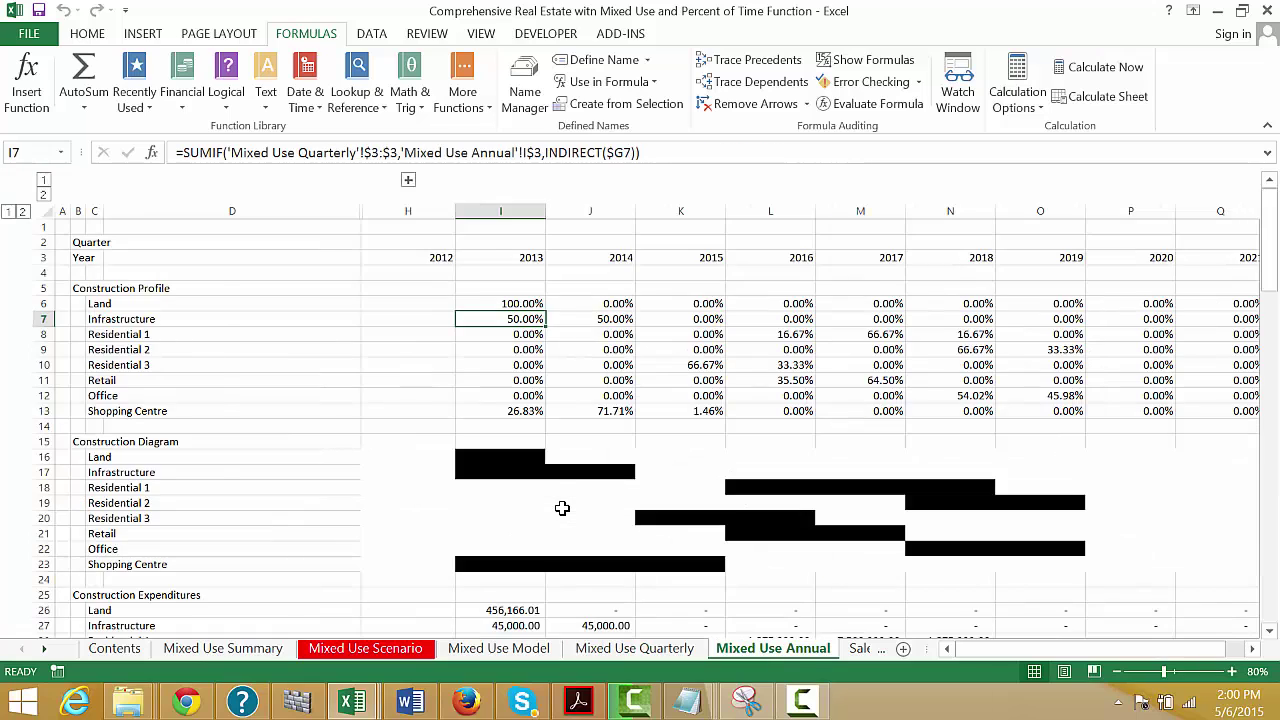
pyautogui.hotkey('ctrl', 'pagedown')
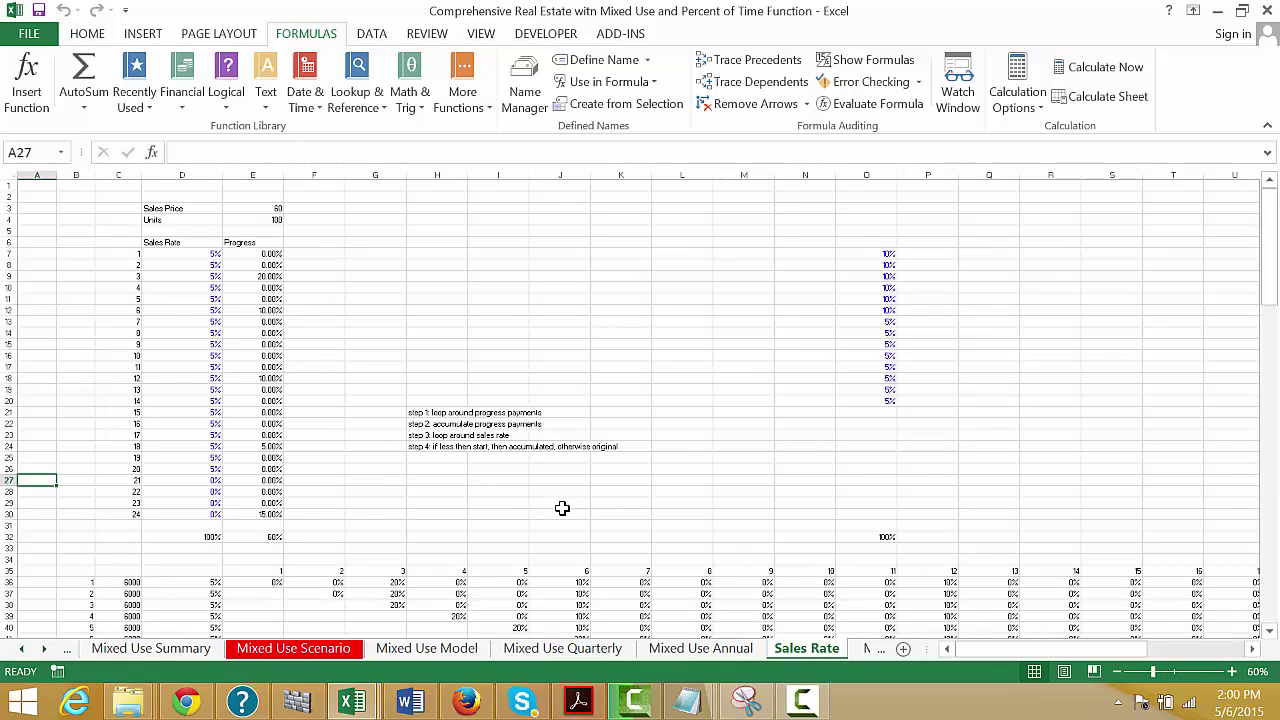
# Step: Open the Mixed Use with Data Table sheet and review its Construction Expenditures and Commercial Revenues sections
pyautogui.hotkey('ctrl', 'pagedown')
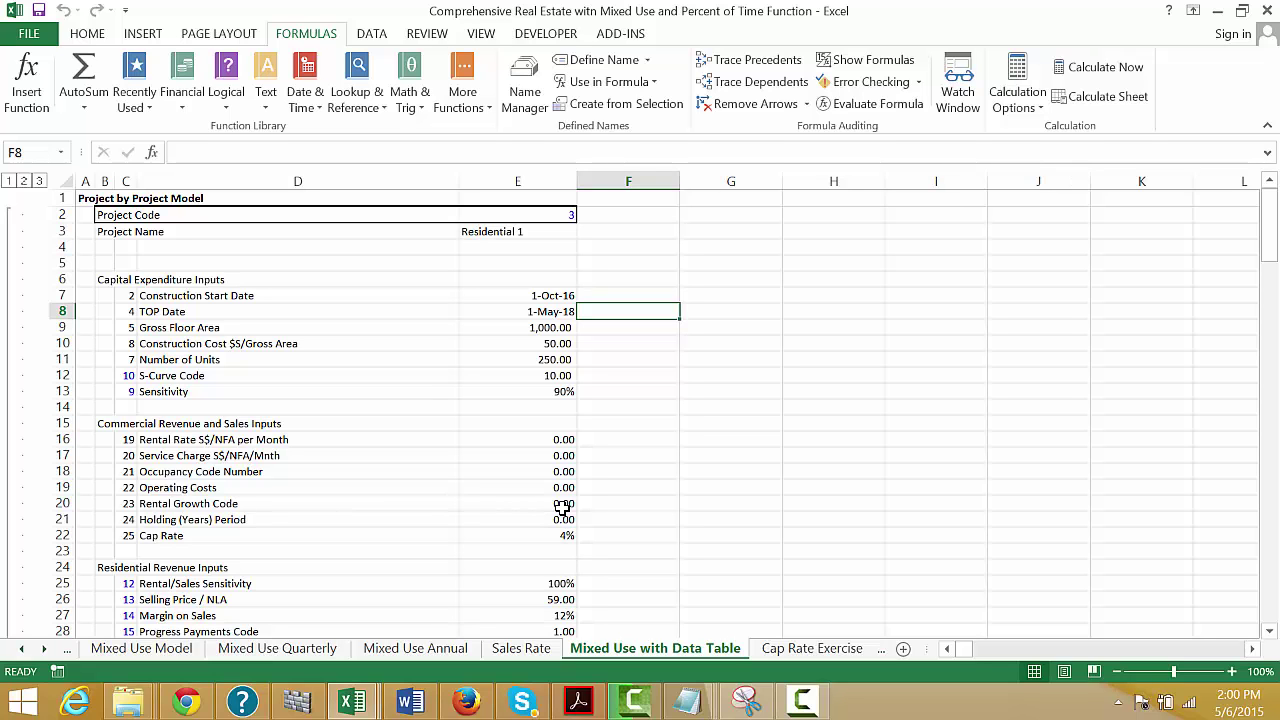
pyautogui.press('pagedown')
pyautogui.press('pagedown')
pyautogui.press('pagedown')
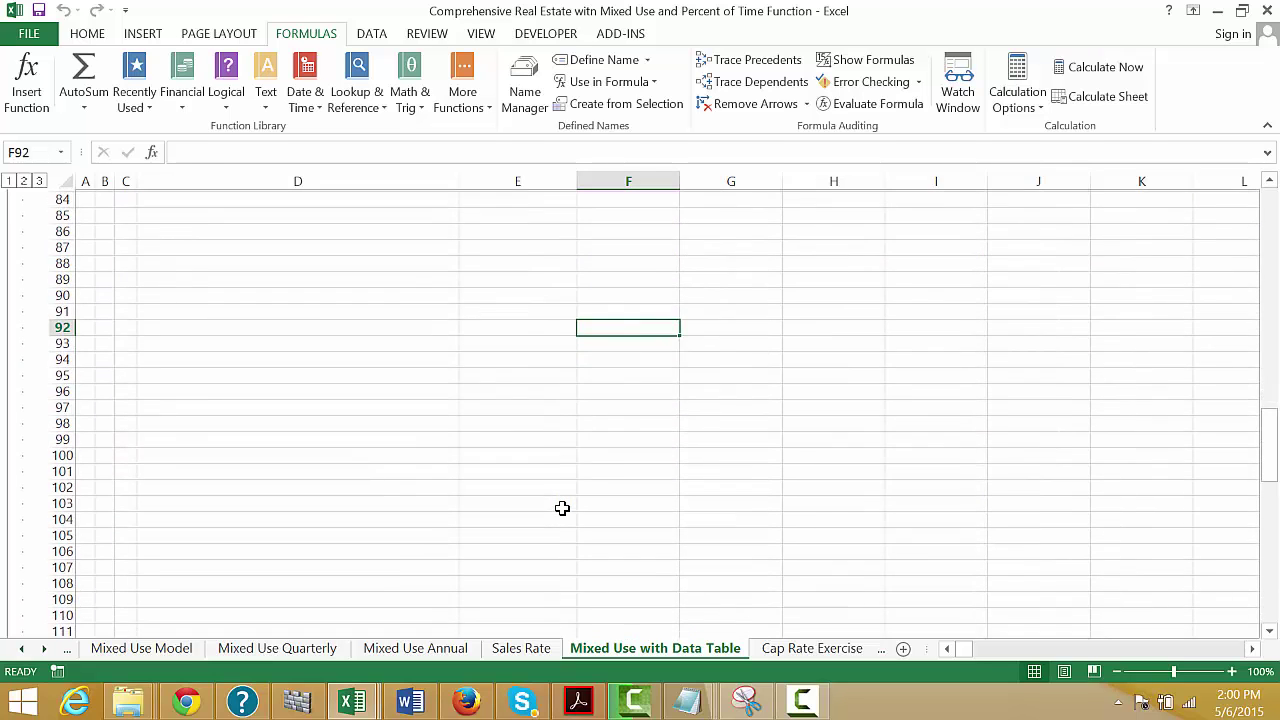
pyautogui.press('pageup')
pyautogui.press('pageup')
pyautogui.press('Down')
pyautogui.press('Down')
pyautogui.press('Down')
pyautogui.press('Down')
pyautogui.press('Down')
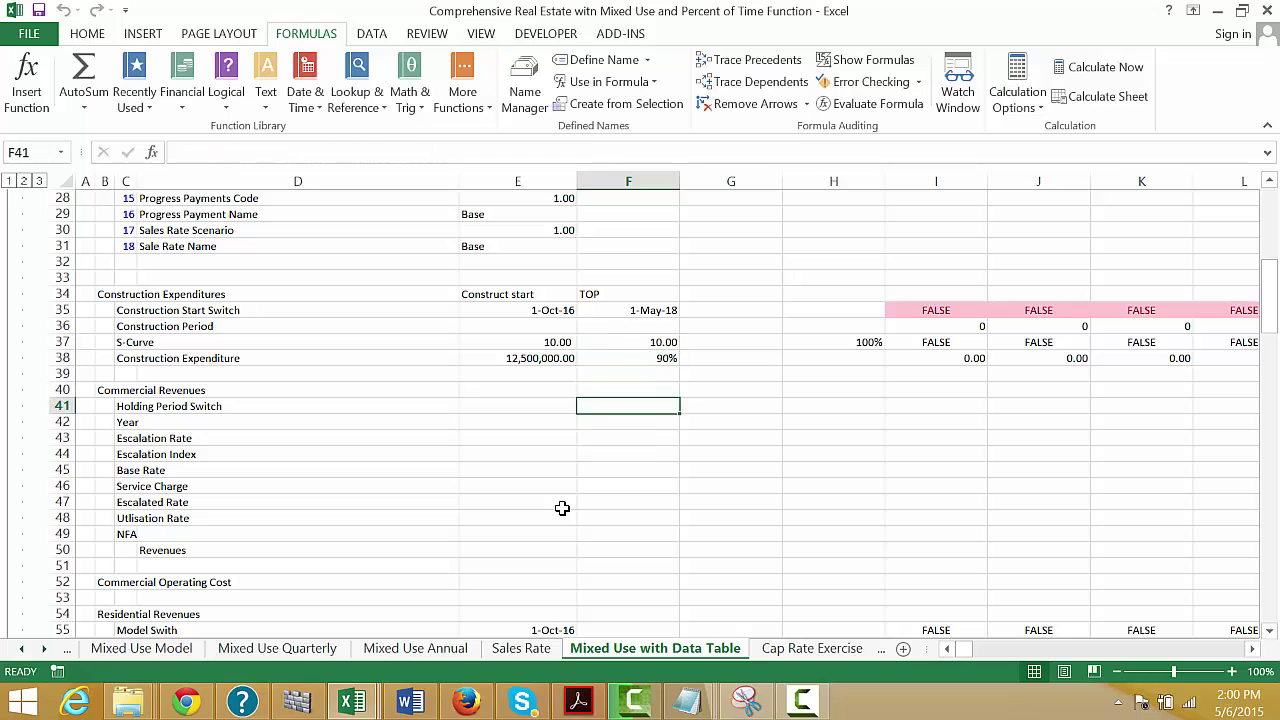
# Step: Review the project inputs back up to the Project by Project Model heading in A1
pyautogui.press('Up')
pyautogui.press('Up')
pyautogui.press('Up')
pyautogui.press('Up')
pyautogui.press('Up')
pyautogui.press('Up')
pyautogui.press('Up')
pyautogui.press('Up')
pyautogui.press('Up')
pyautogui.press('Up')
pyautogui.press('Up')
pyautogui.press('Up')
pyautogui.press('Up')
pyautogui.press('Up')
pyautogui.press('Up')
pyautogui.press('Up')
pyautogui.press('Up')
pyautogui.press('Up')
pyautogui.press('Up')
pyautogui.press('Up')
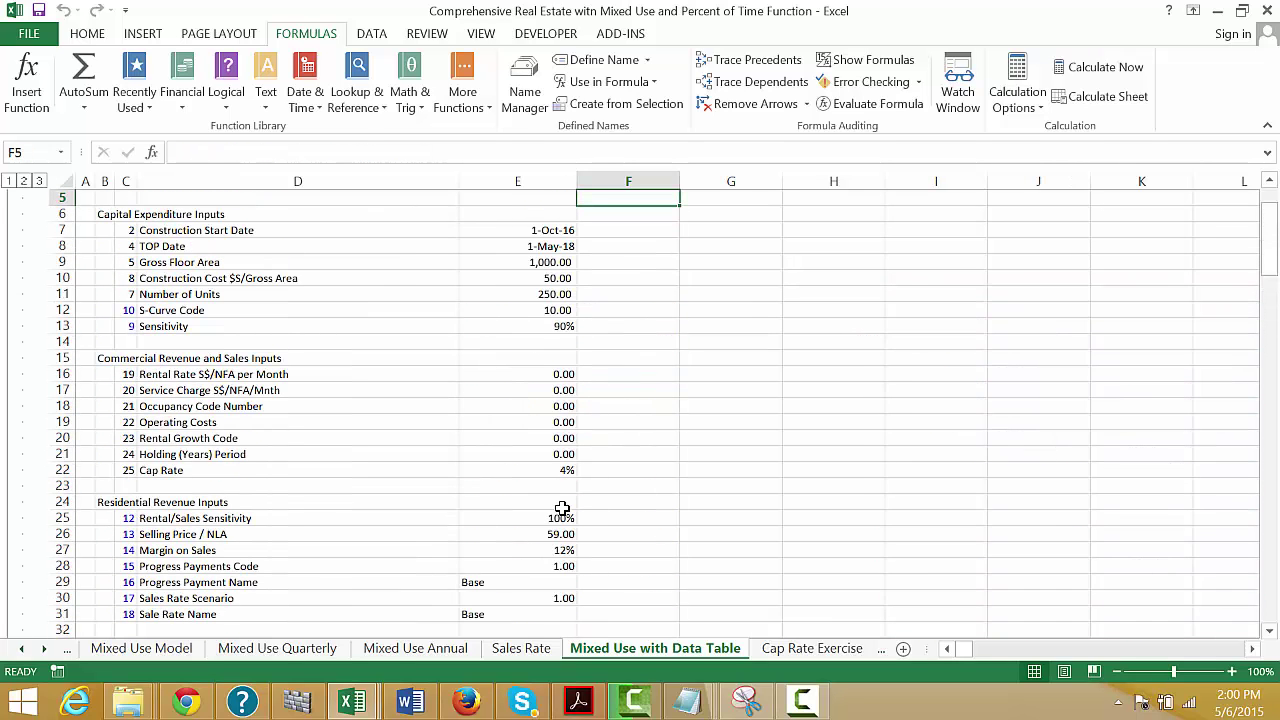
pyautogui.press('Left')
pyautogui.press('Left')
pyautogui.press('Left')
pyautogui.press('Left')
pyautogui.press('Left')
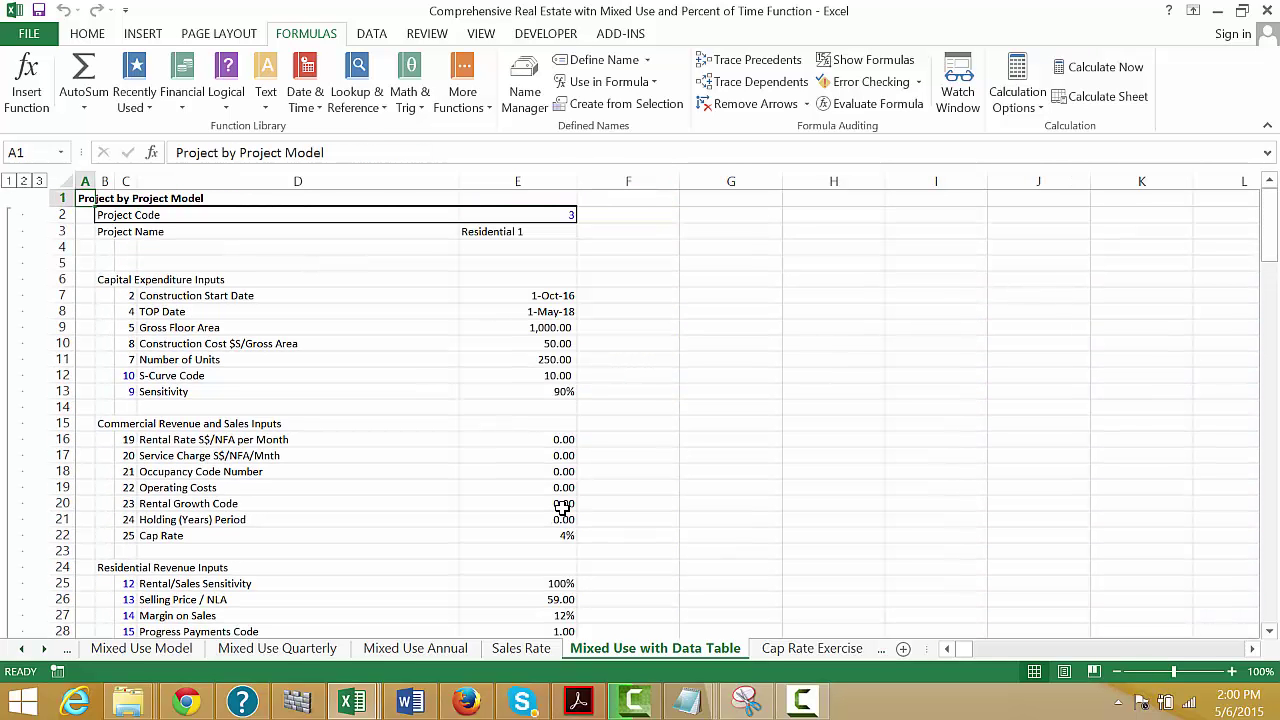
# Step: Go back through the preceding sheets to the Contents sheet
pyautogui.hotkey('ctrl', 'pageup')
pyautogui.hotkey('ctrl', 'pageup')
pyautogui.hotkey('ctrl', 'pageup')
pyautogui.hotkey('ctrl', 'pageup')
pyautogui.hotkey('ctrl', 'pageup')
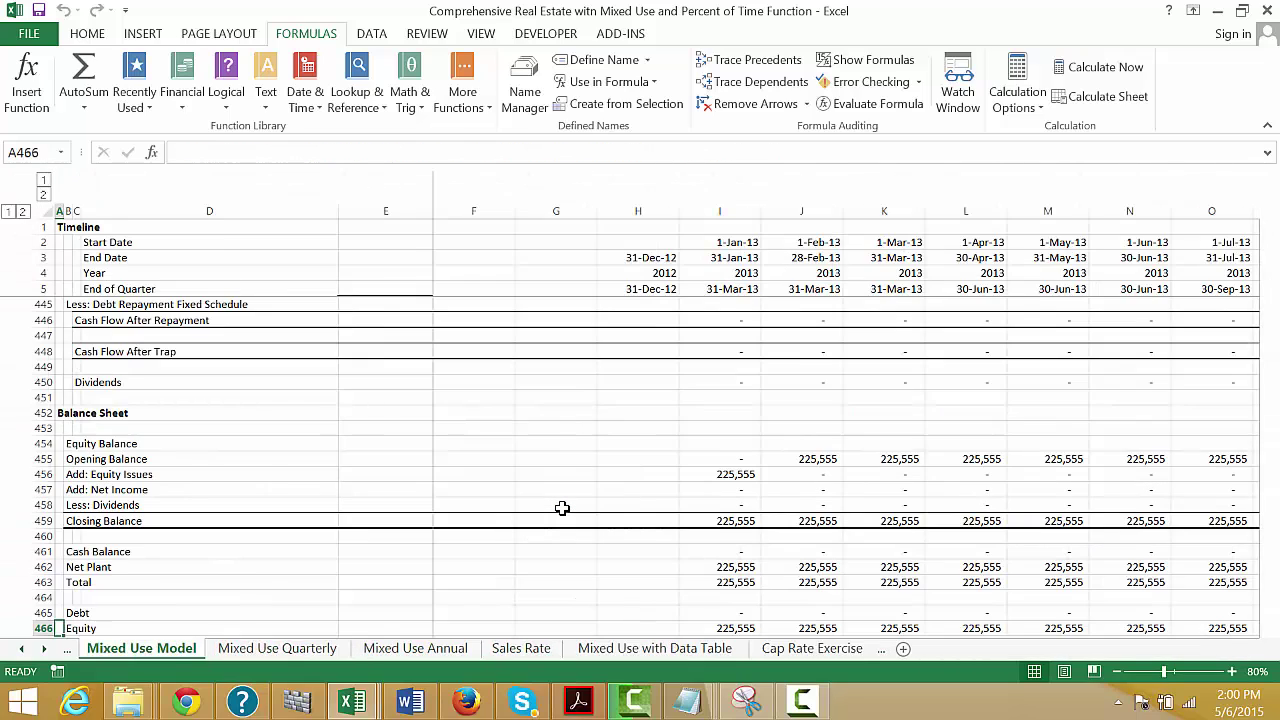
pyautogui.hotkey('ctrl', 'pageup')
pyautogui.hotkey('ctrl', 'pageup')
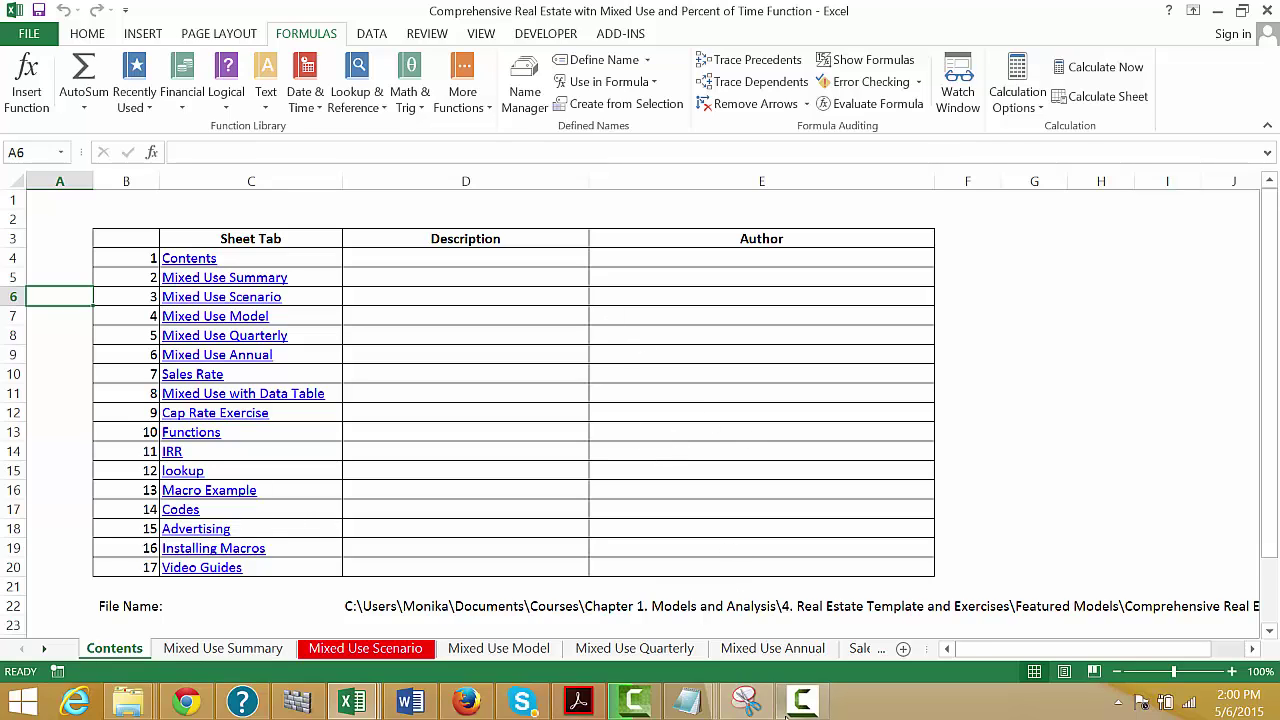
pyautogui.click(800, 702)
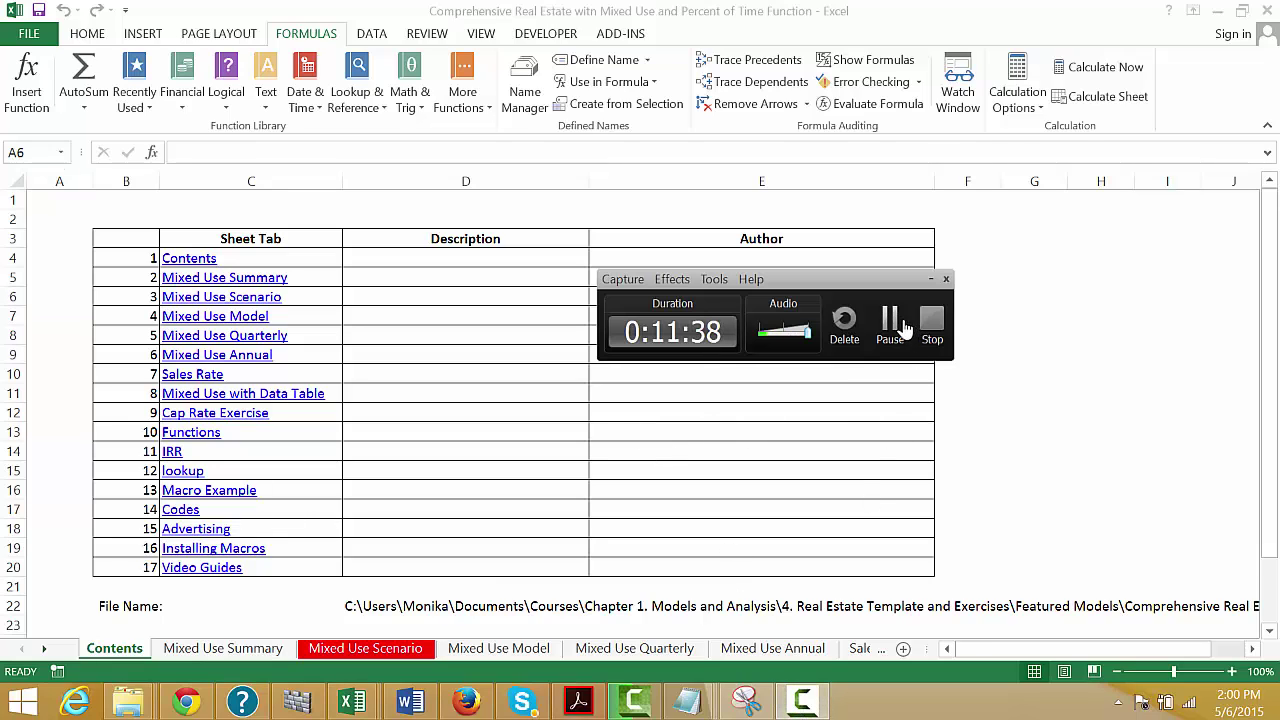